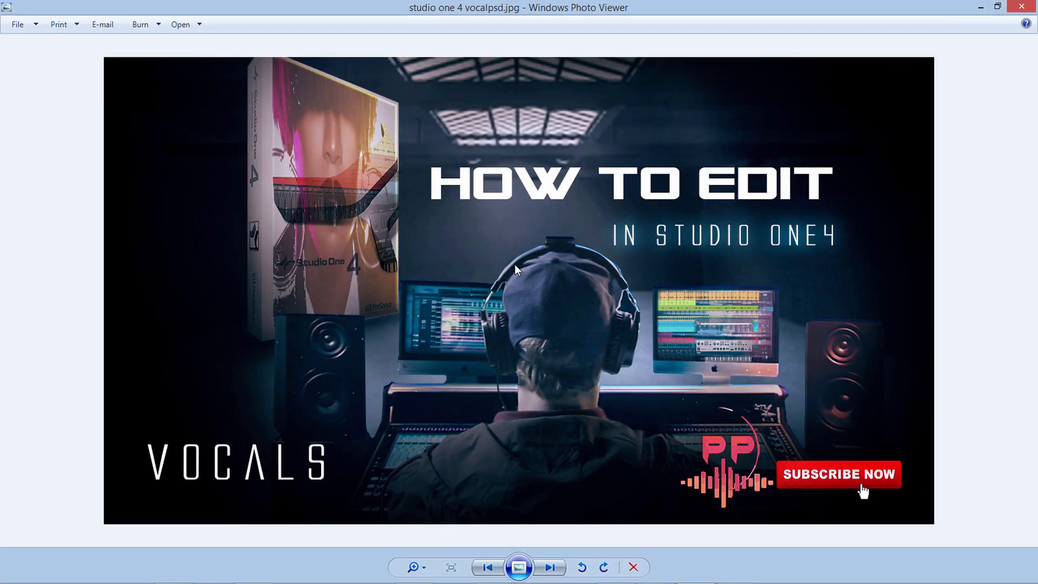
# Minimise the thumbnail image, switch to Chrome and look through the uploads on the Pristine Productions YouTube channel
pyautogui.click(981, 8)
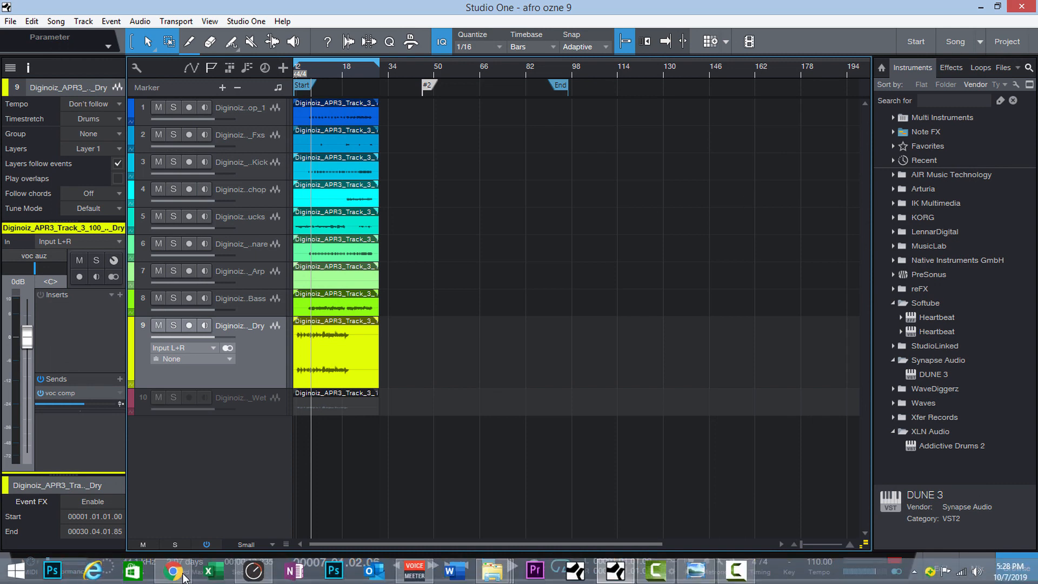
pyautogui.moveTo(182, 575)
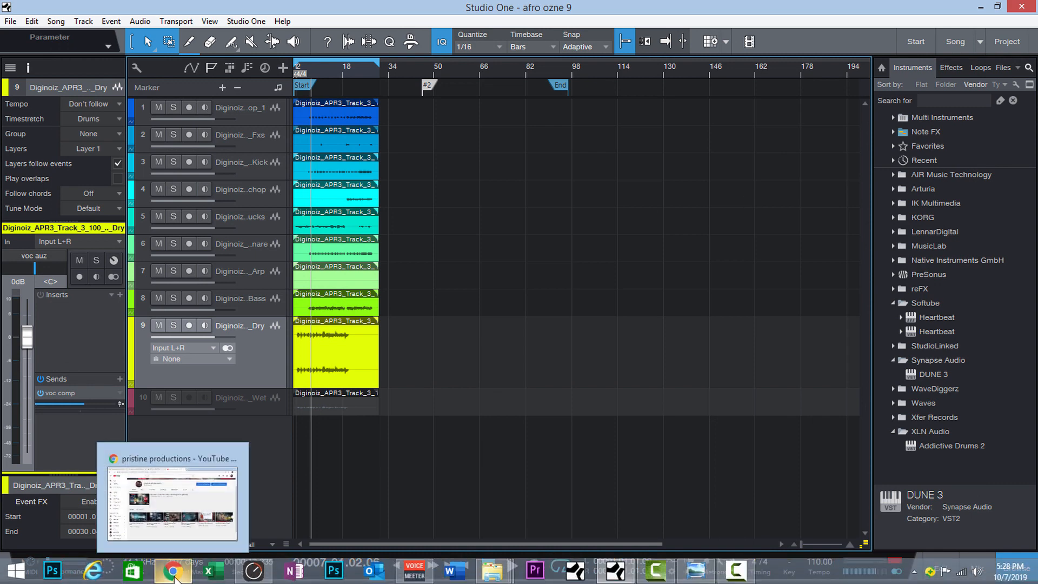
pyautogui.click(189, 523)
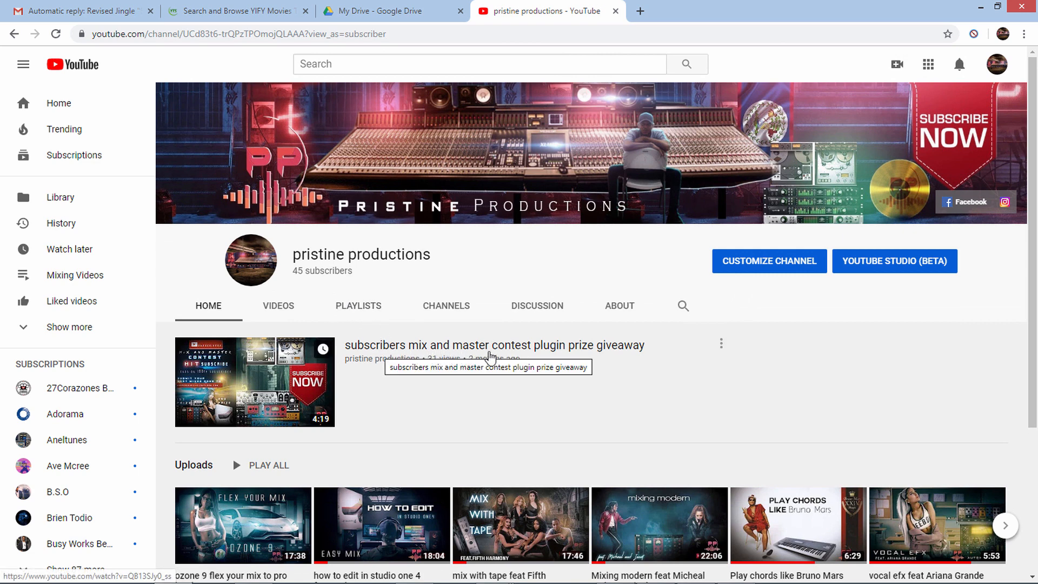
pyautogui.scroll(-2, 586, 356)
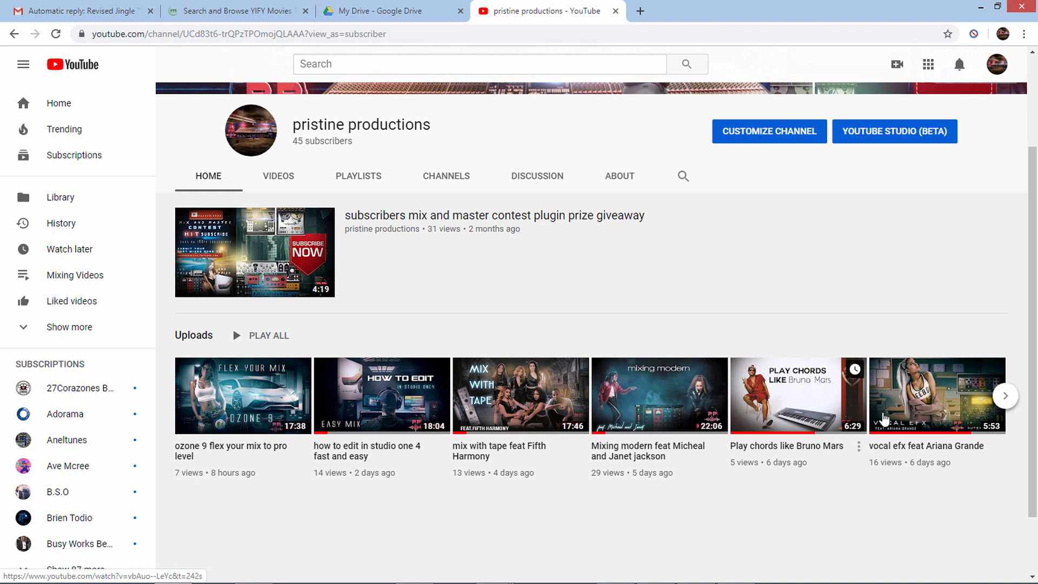
pyautogui.scroll(2, 453, 413)
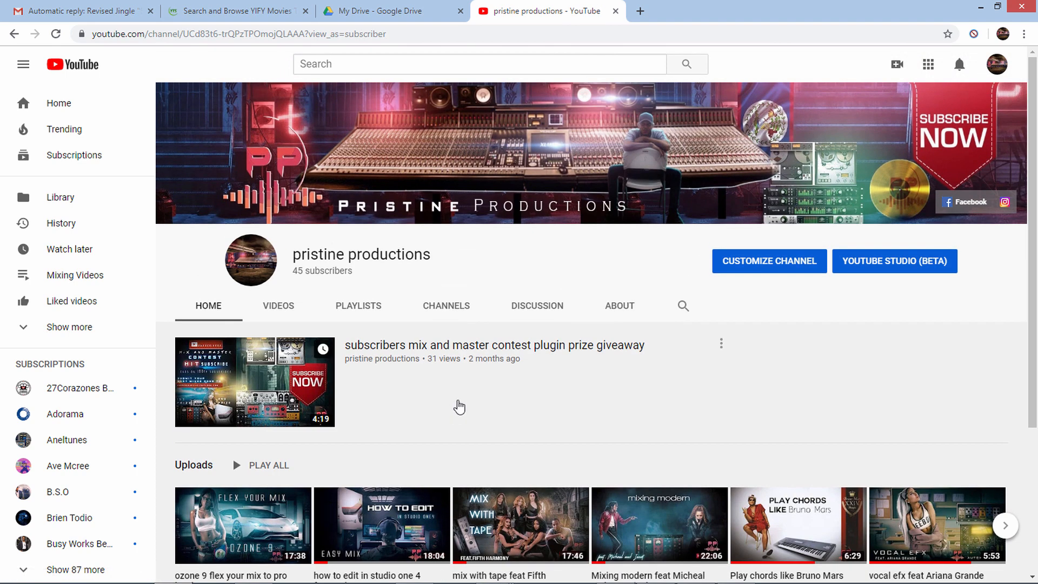
pyautogui.scroll(-3, 457, 405)
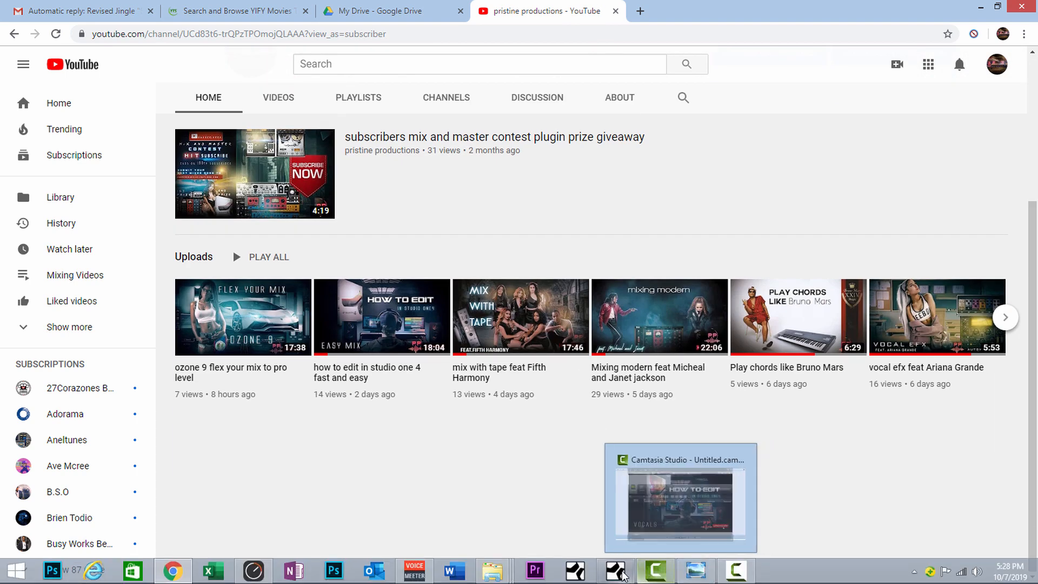
# Switch back to Studio One and go through tracks 1 to 9 one by one, ending on the dry lead vocal
pyautogui.moveTo(616, 572)
pyautogui.click(628, 518)
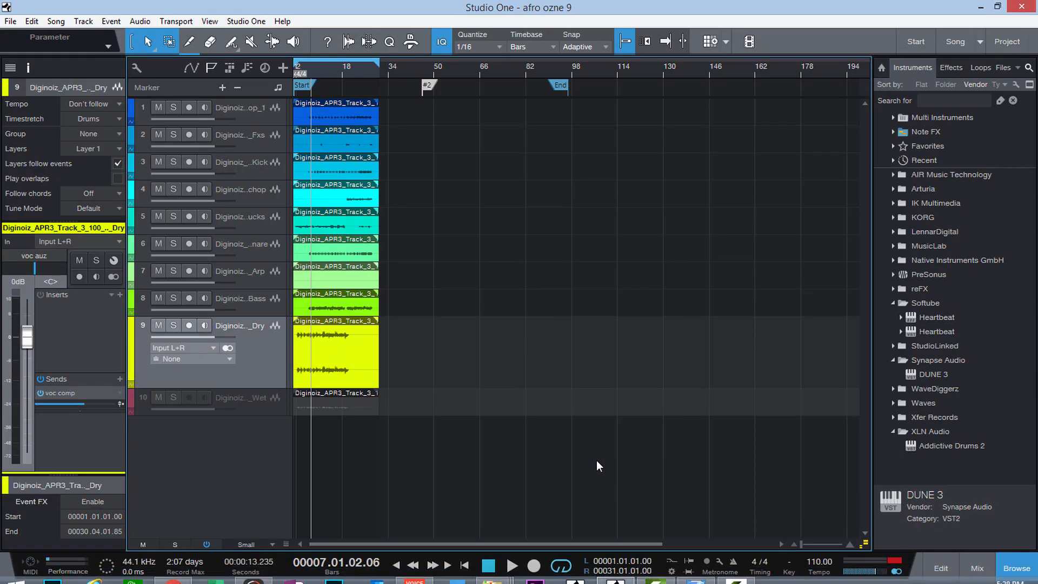
pyautogui.click(254, 107)
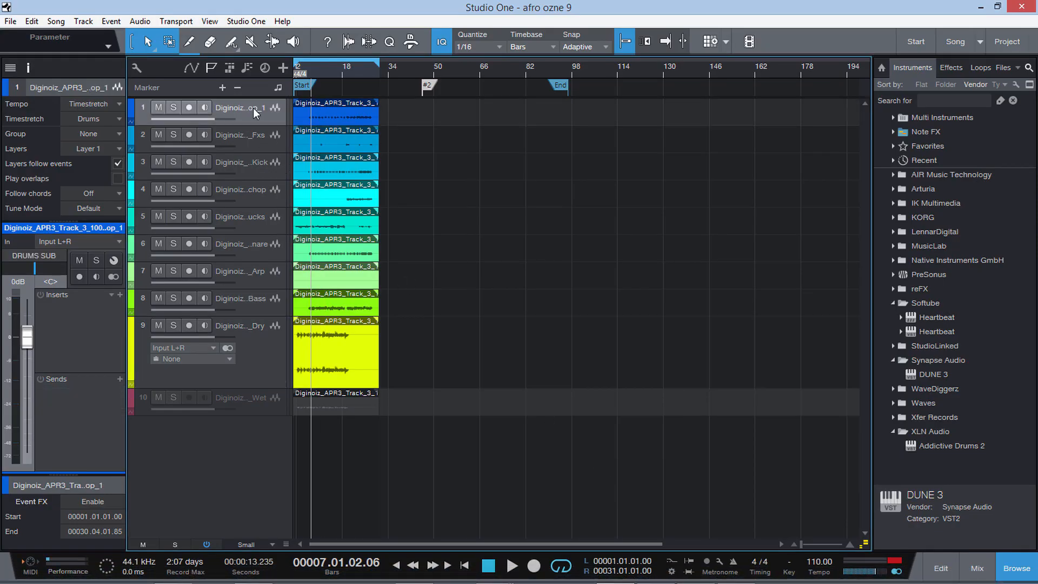
pyautogui.click(259, 135)
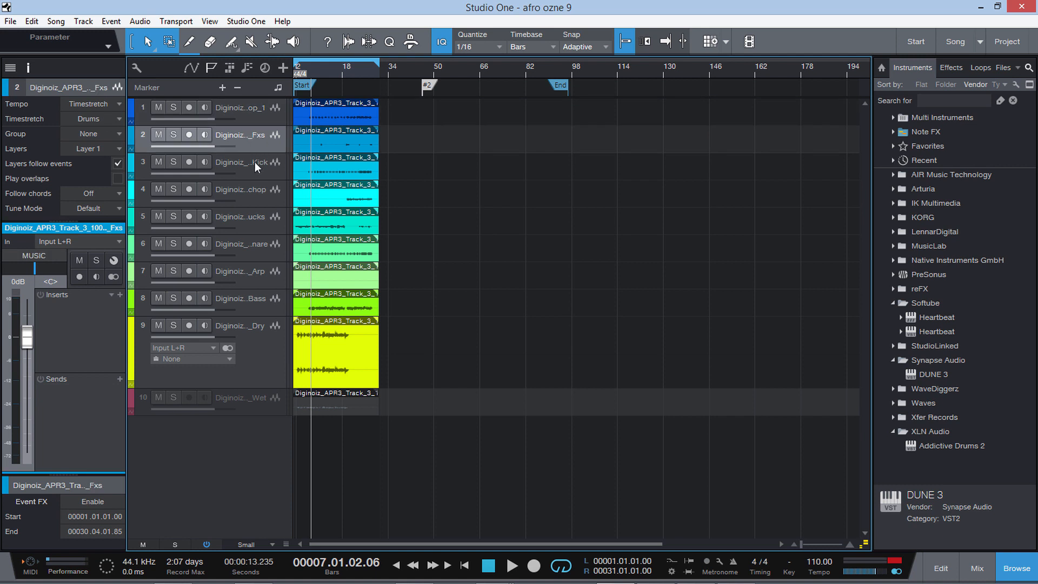
pyautogui.click(254, 161)
pyautogui.click(252, 194)
pyautogui.click(259, 222)
pyautogui.click(255, 250)
pyautogui.click(255, 282)
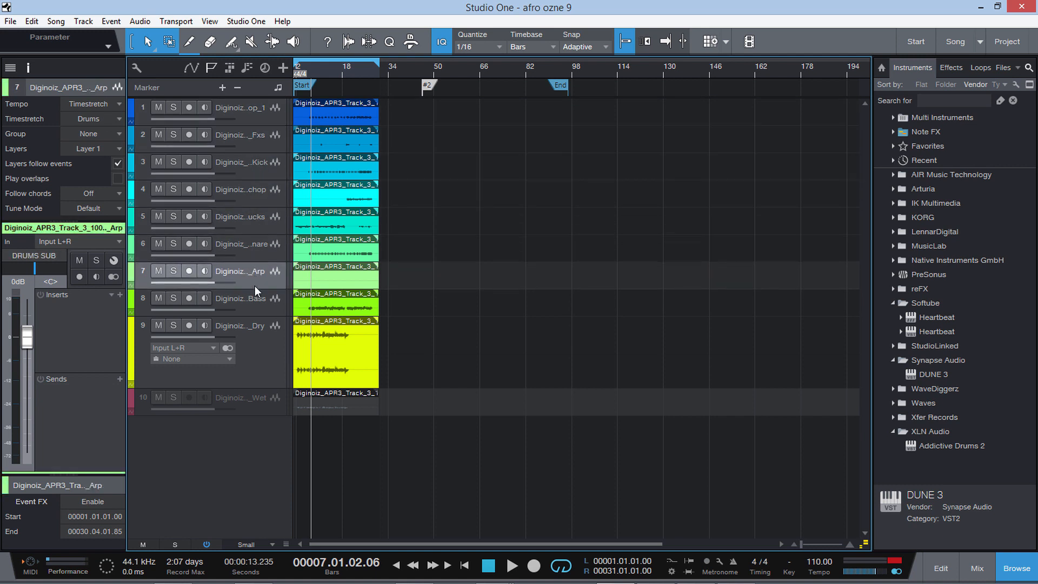
pyautogui.click(254, 304)
pyautogui.click(260, 342)
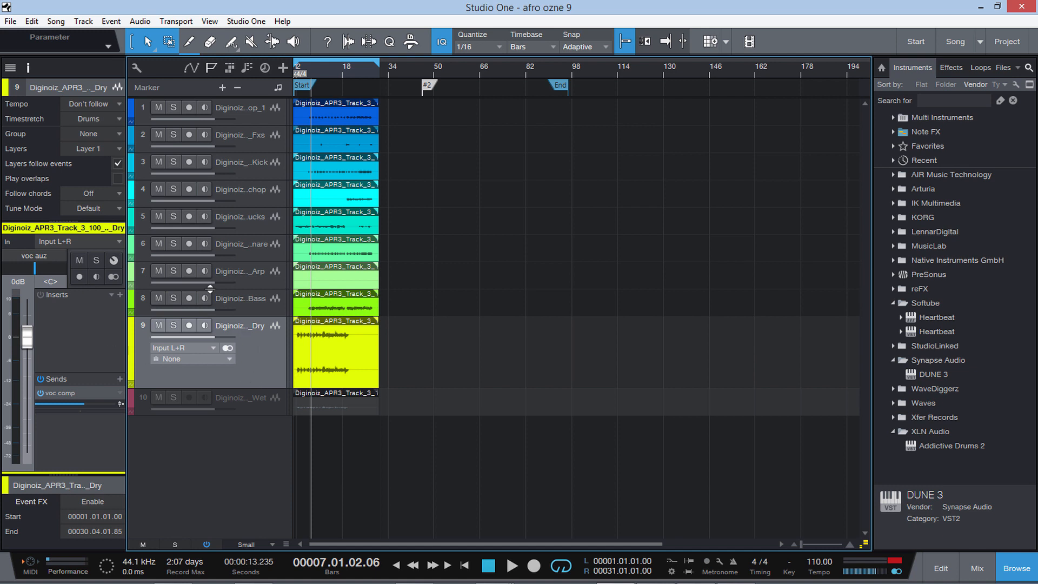
# Hide and reshow the Inspector, and view the Bass, Arp and dry vocal tracks in it
pyautogui.click(27, 67)
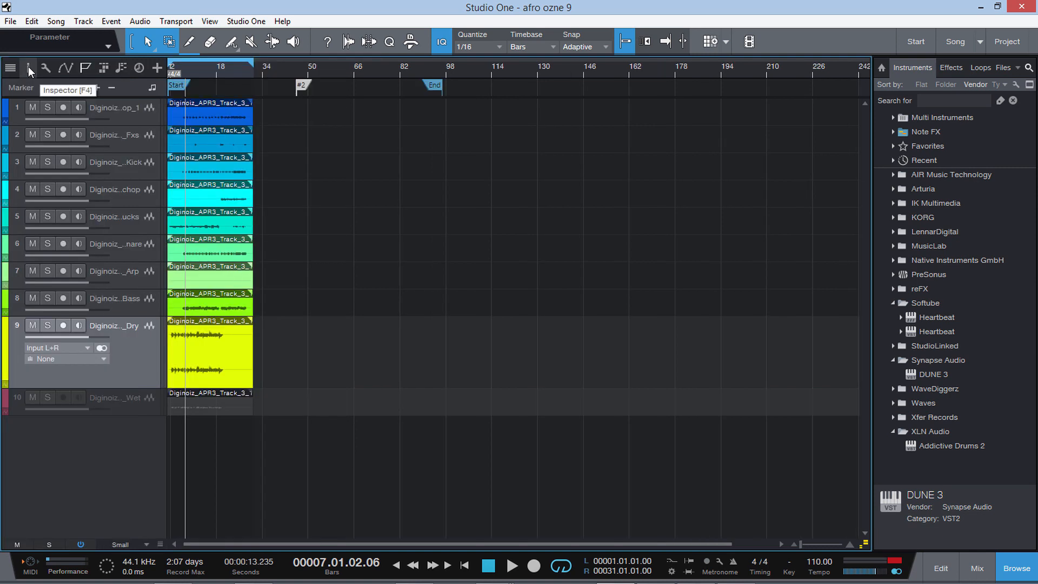
pyautogui.click(28, 67)
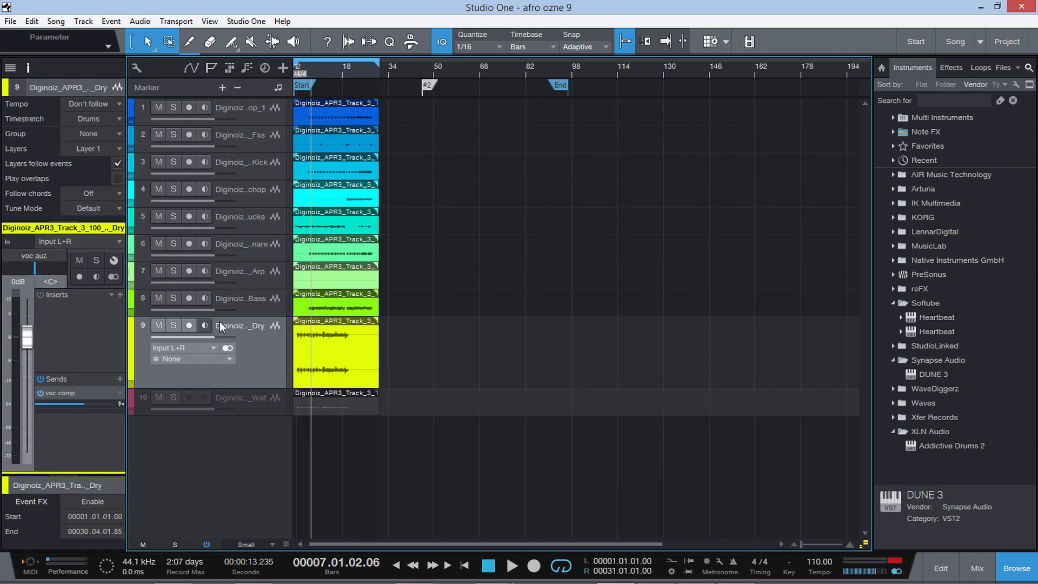
pyautogui.click(251, 292)
pyautogui.click(248, 274)
pyautogui.click(250, 348)
# Solo the dry lead vocal track and enlarge the waveform display of the events
pyautogui.moveTo(801, 543); pyautogui.dragTo(809, 544)
pyautogui.click(173, 326)
pyautogui.moveTo(335, 544); pyautogui.dragTo(320, 544)
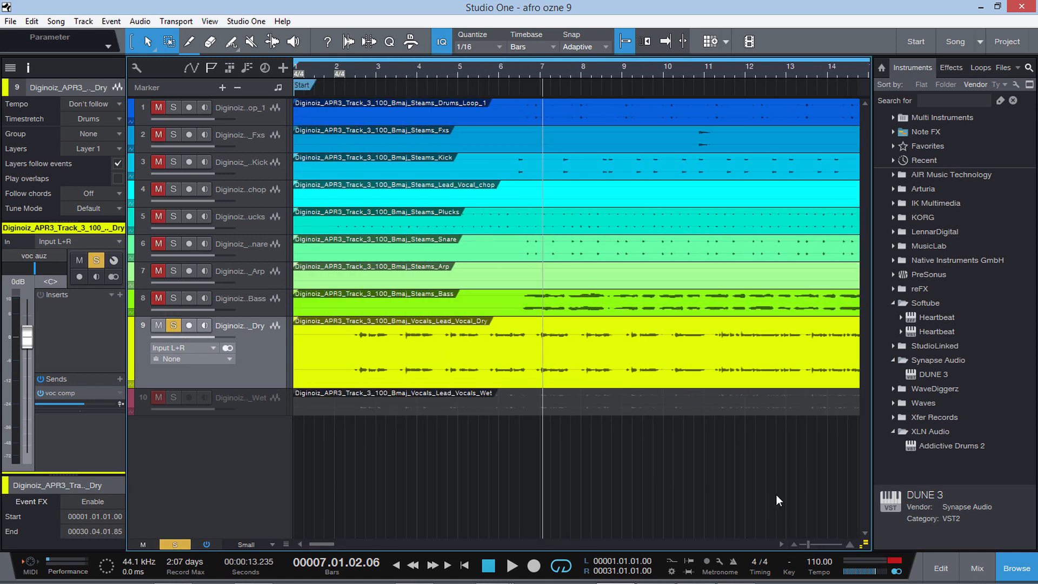
pyautogui.moveTo(861, 527); pyautogui.dragTo(864, 518)
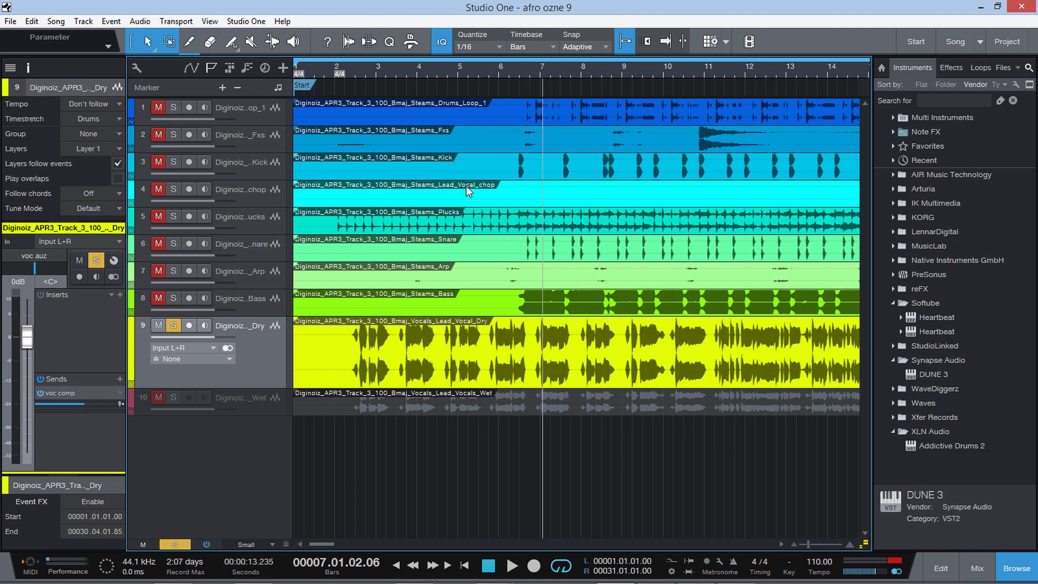
# Play the soloed dry vocal from bar 2, beat 2 for about two bars and stop playback
pyautogui.click(346, 66)
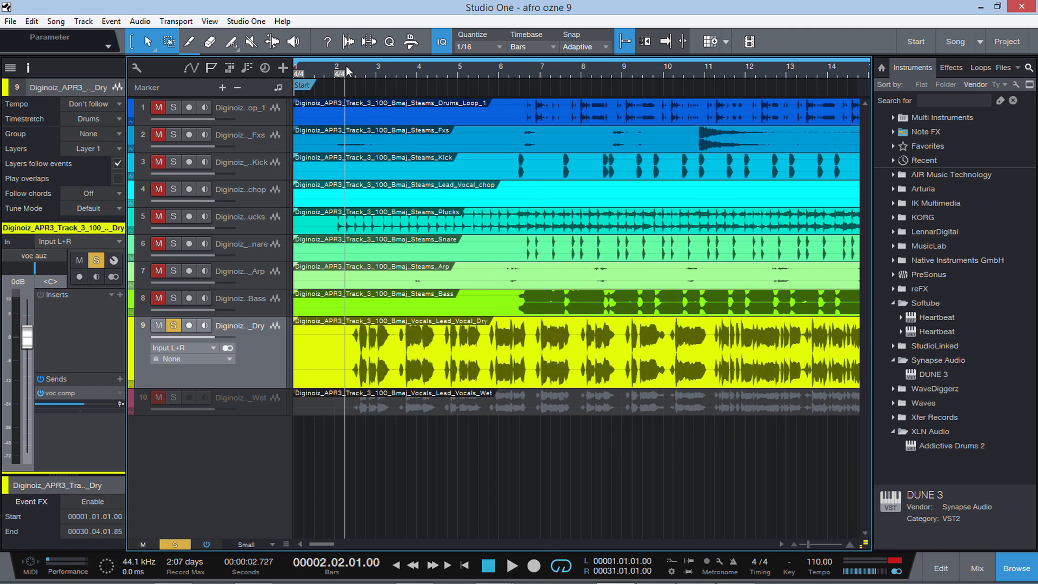
pyautogui.press('space')
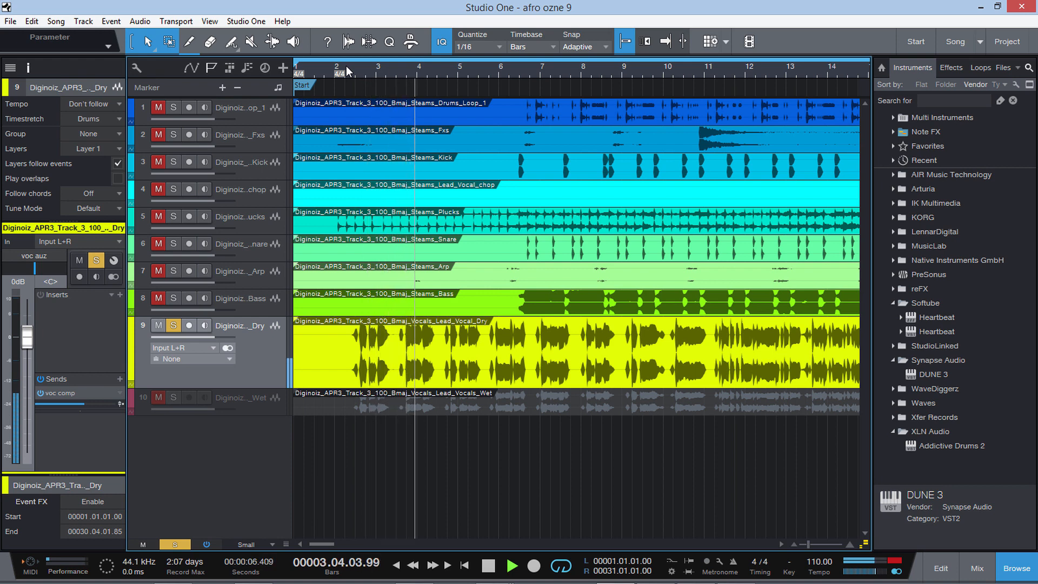
pyautogui.press('space')
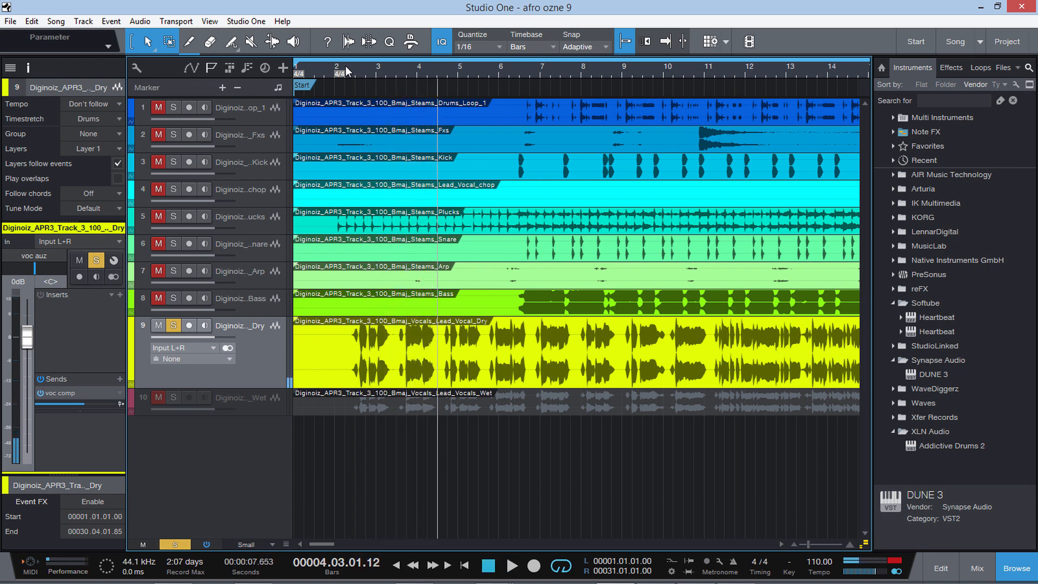
# Make the dry lead vocal track taller and show its opening phrases in more detail
pyautogui.moveTo(262, 389); pyautogui.dragTo(262, 435)
pyautogui.click(812, 545)
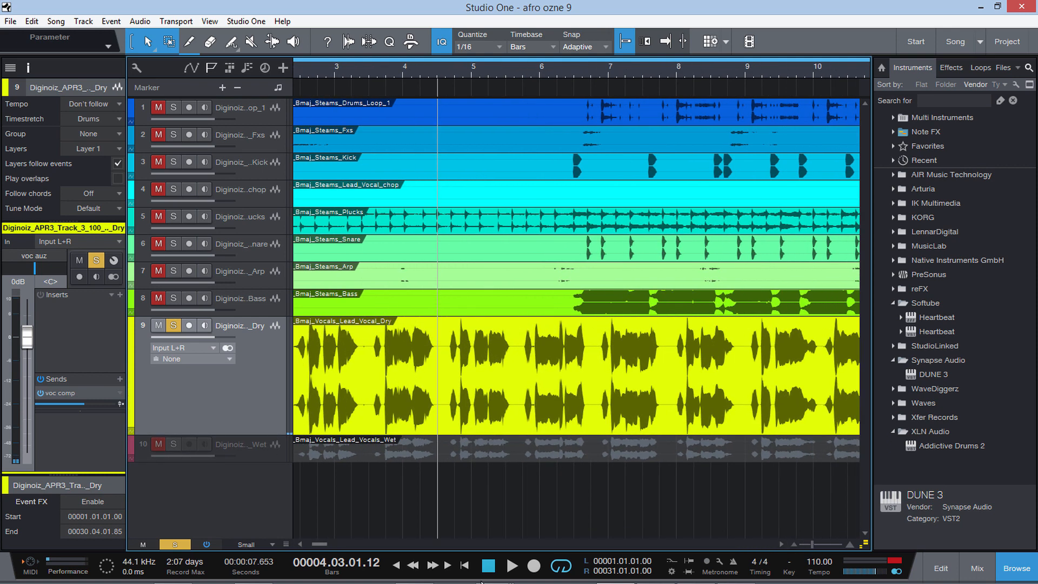
pyautogui.moveTo(332, 545); pyautogui.dragTo(320, 544)
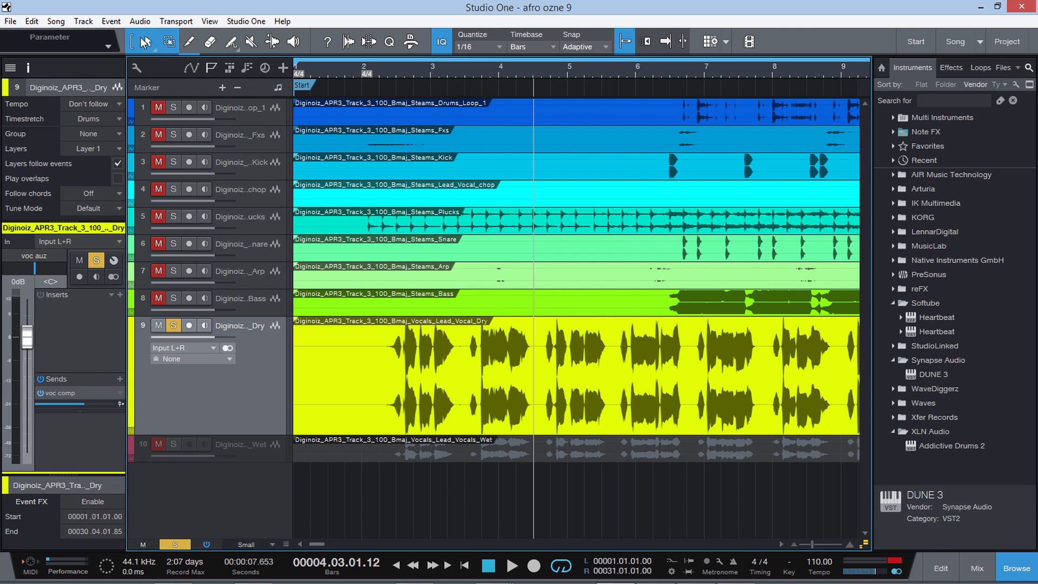
# Make the Arrow tool active and turn off snapping
pyautogui.click(210, 42)
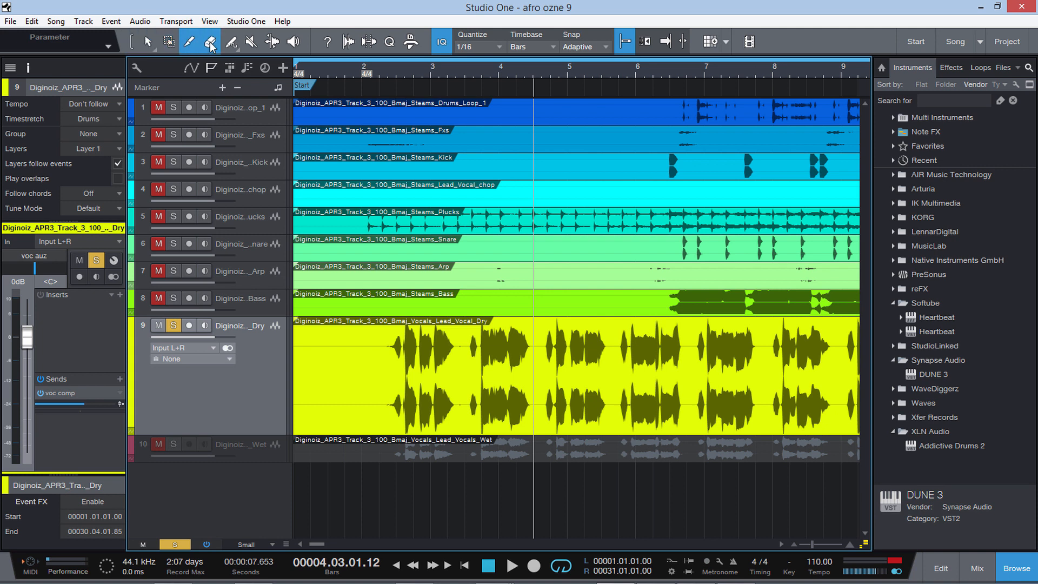
pyautogui.click(142, 45)
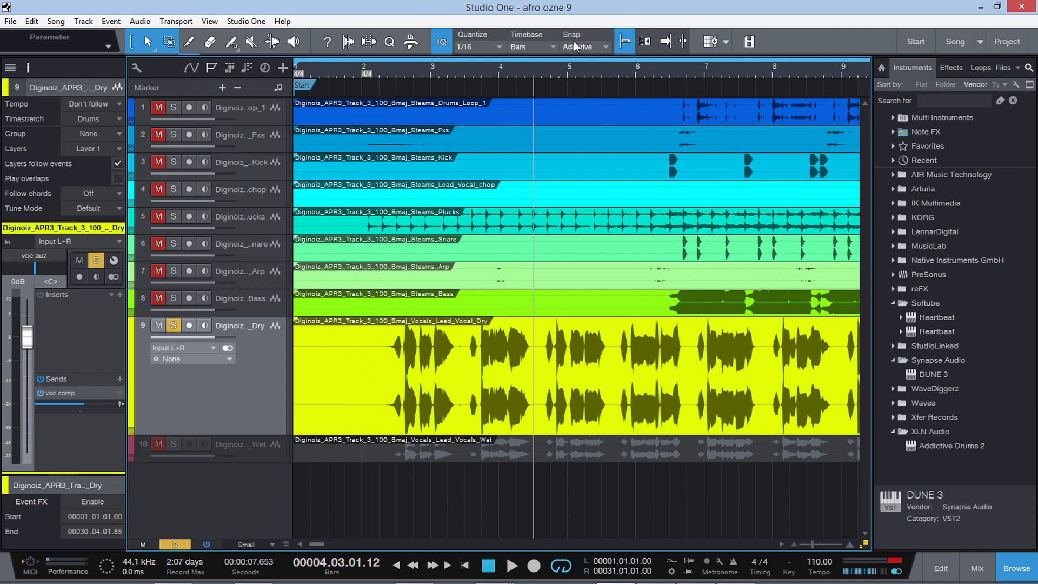
pyautogui.click(632, 34)
pyautogui.click(629, 41)
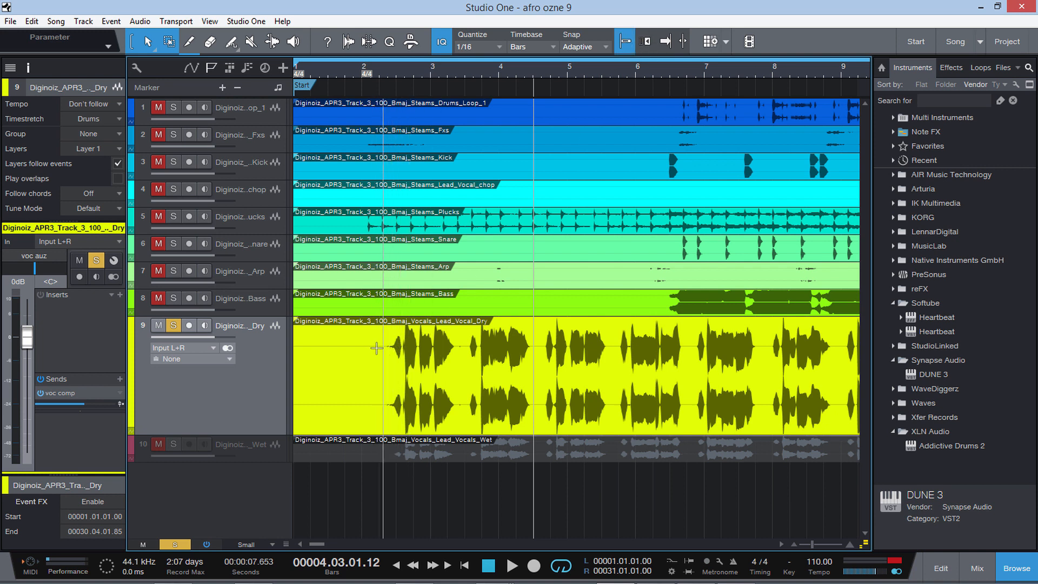
pyautogui.click(626, 41)
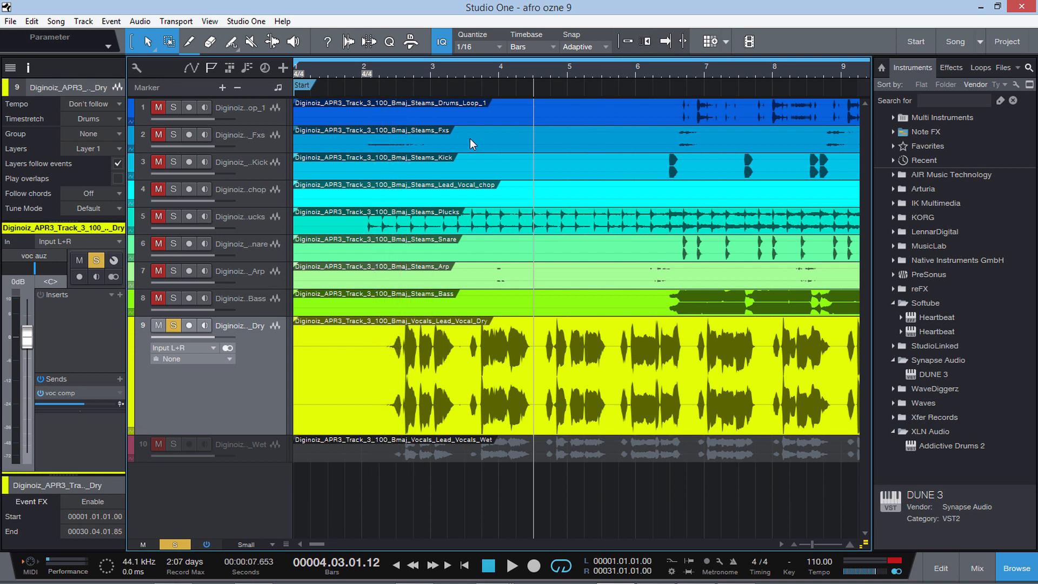
# Split the dry lead vocal event just before its first phrase, at 2.02.02.39, and delete the silent part in front
pyautogui.doubleClick(385, 363)
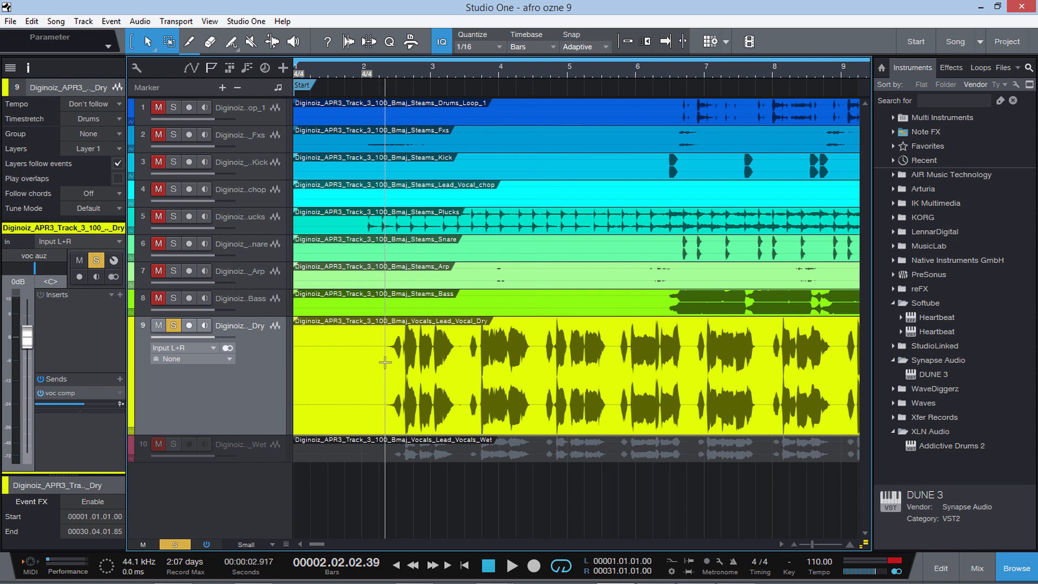
pyautogui.click(353, 387)
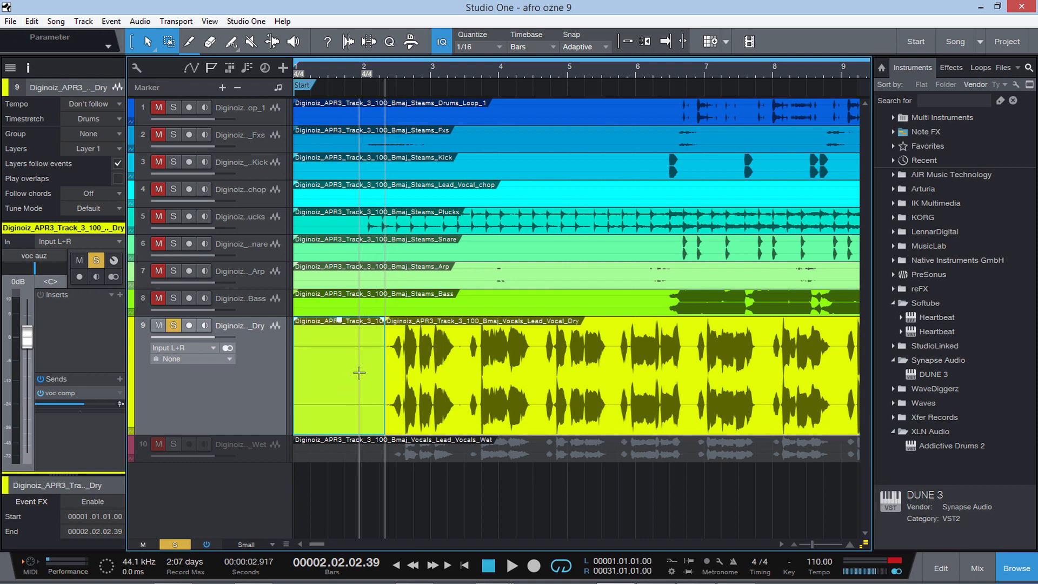
pyautogui.press('Delete')
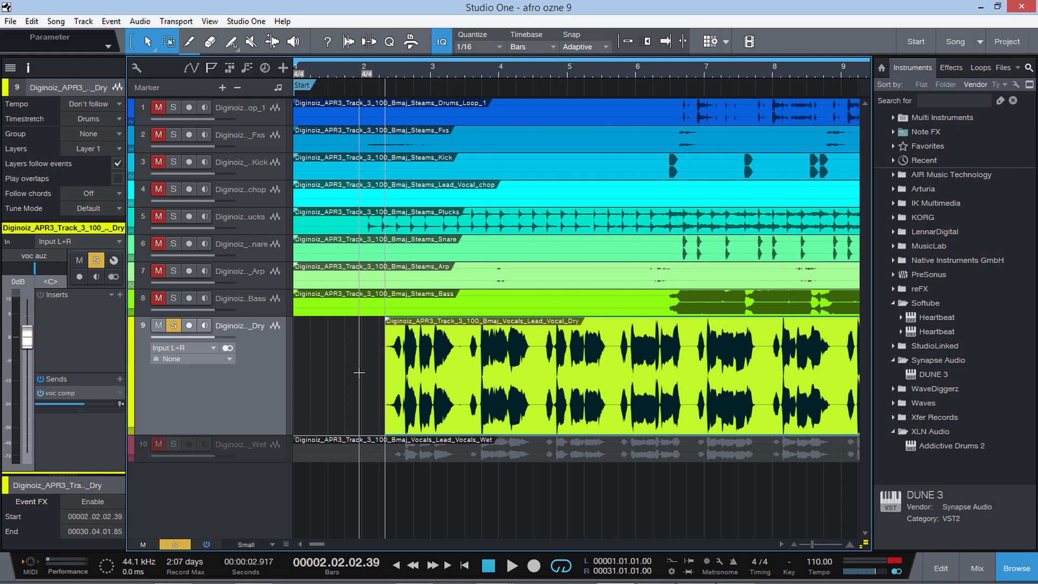
# Try cutting out the breath between the first two vocal phrases as its own event and moving it ahead of the first phrase
pyautogui.moveTo(812, 543); pyautogui.dragTo(818, 543)
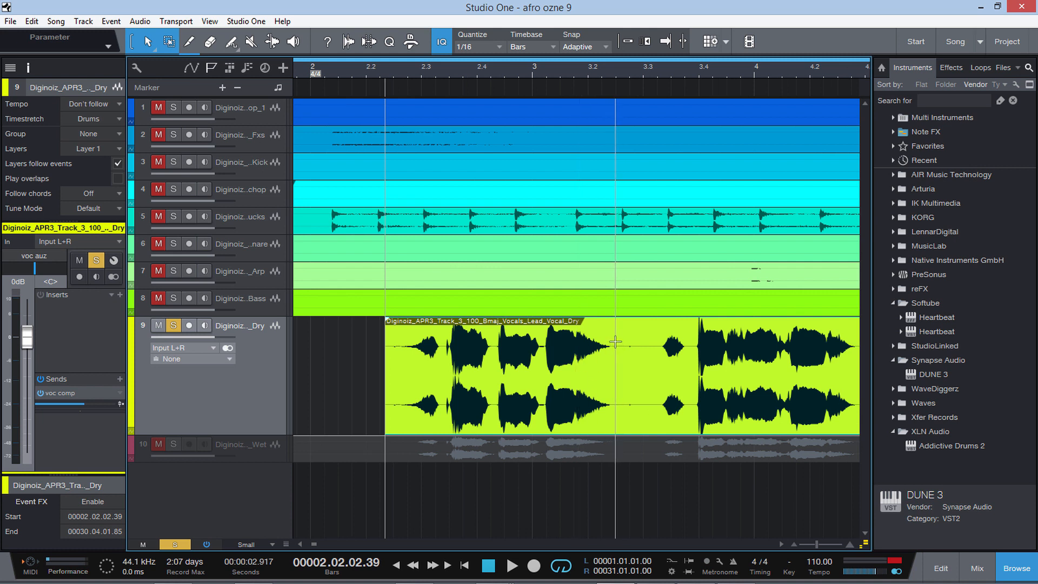
pyautogui.moveTo(614, 341); pyautogui.dragTo(695, 353)
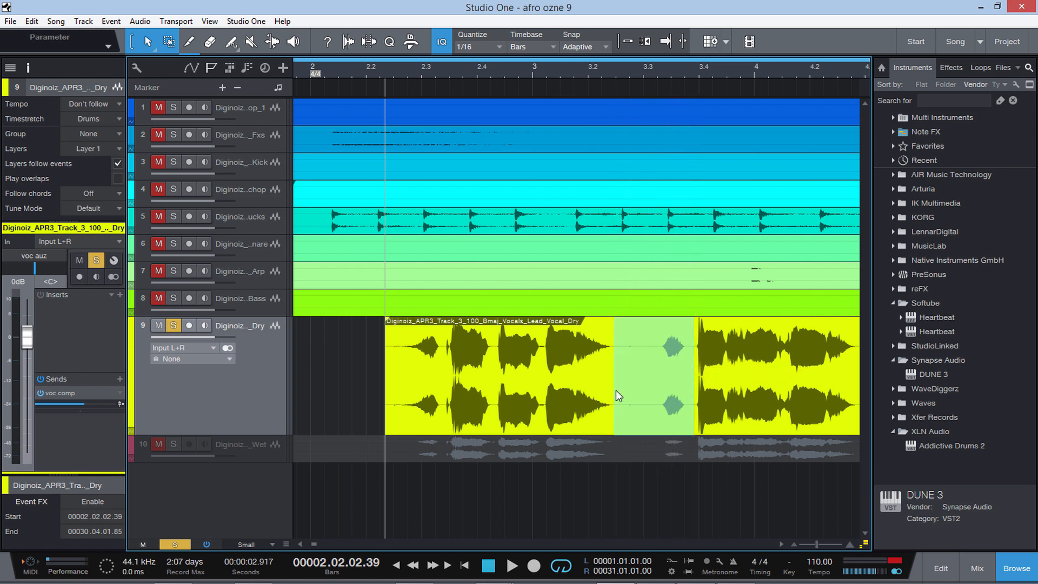
pyautogui.doubleClick(691, 359)
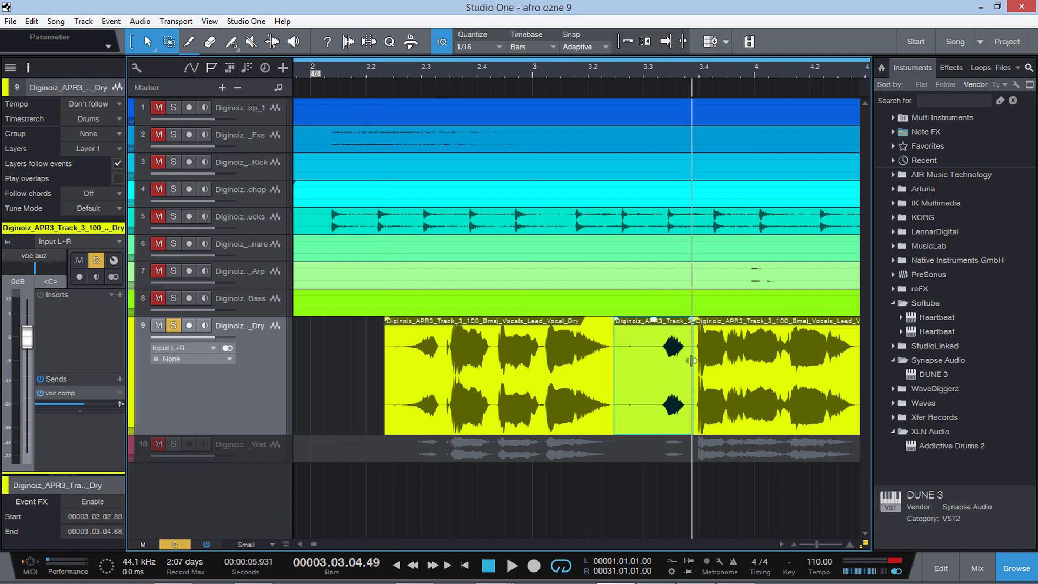
pyautogui.moveTo(651, 391); pyautogui.dragTo(323, 391)
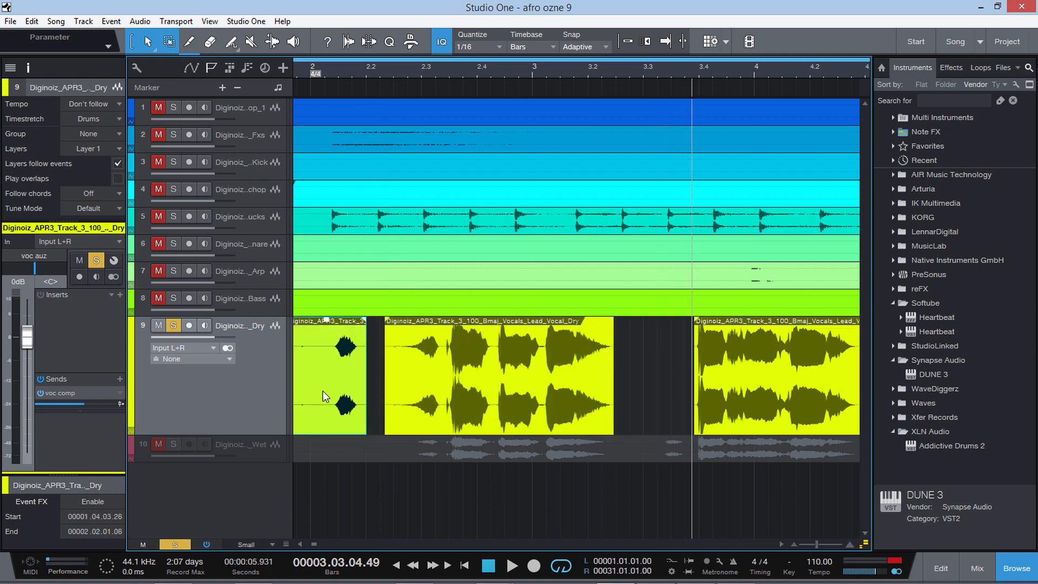
pyautogui.hotkey('ctrl', 'z')
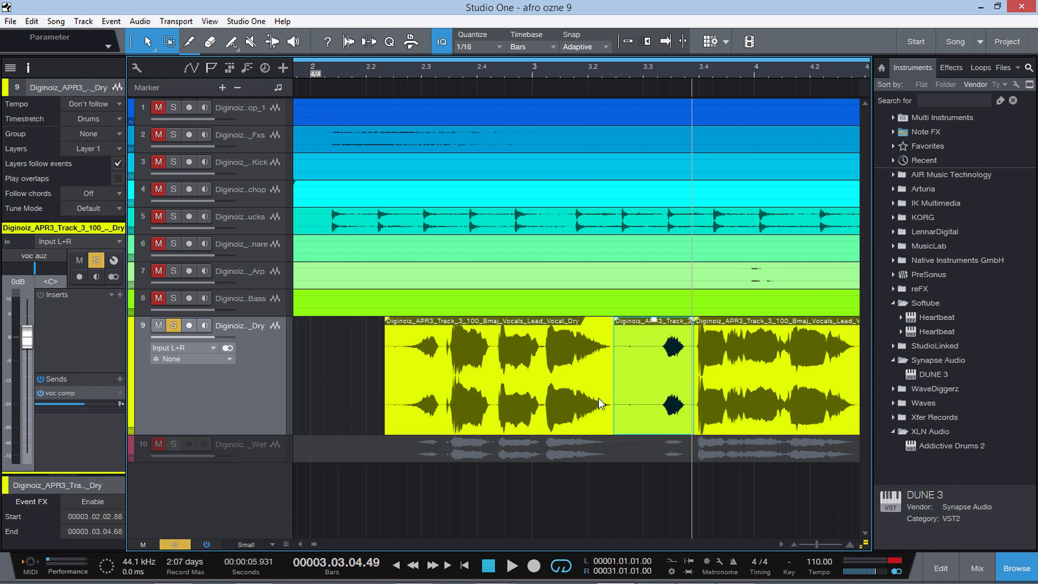
pyautogui.hotkey('ctrl', 'z')
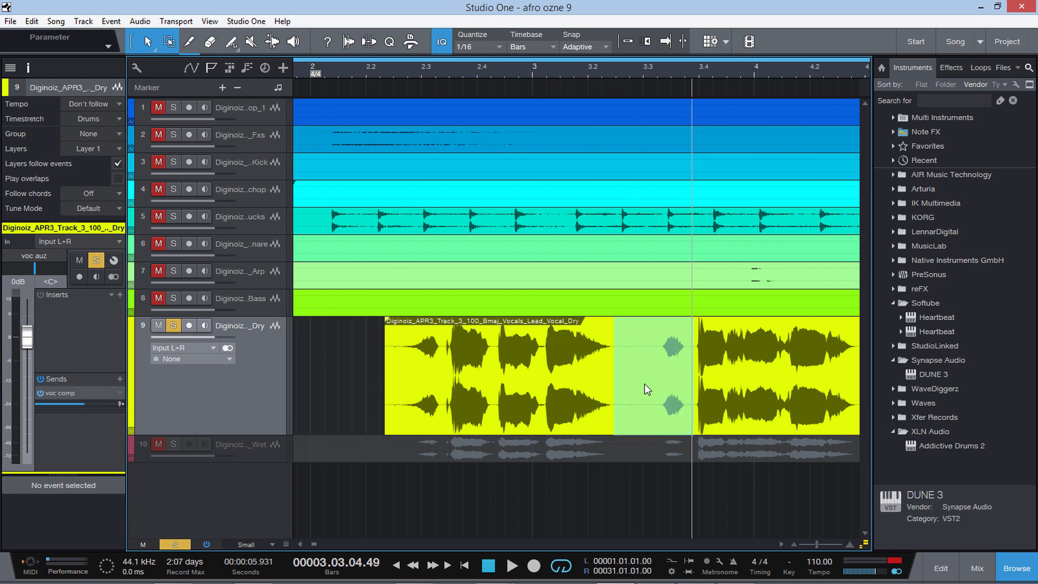
# Try deleting the selected breath range from the dry vocal, undo the deletion and clear the range selection
pyautogui.press('Delete')
pyautogui.hotkey('ctrl', 'z')
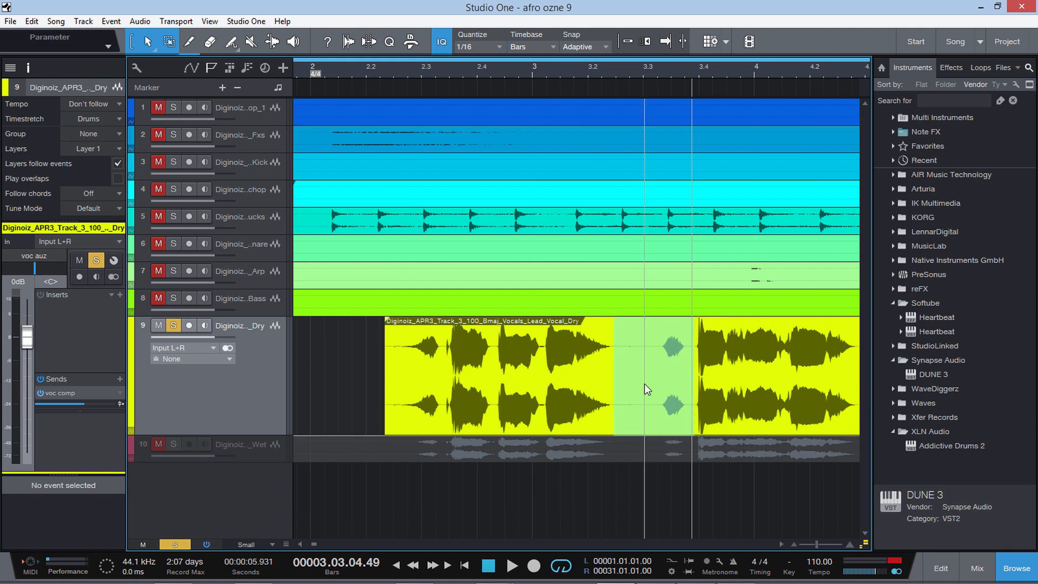
pyautogui.click(369, 370)
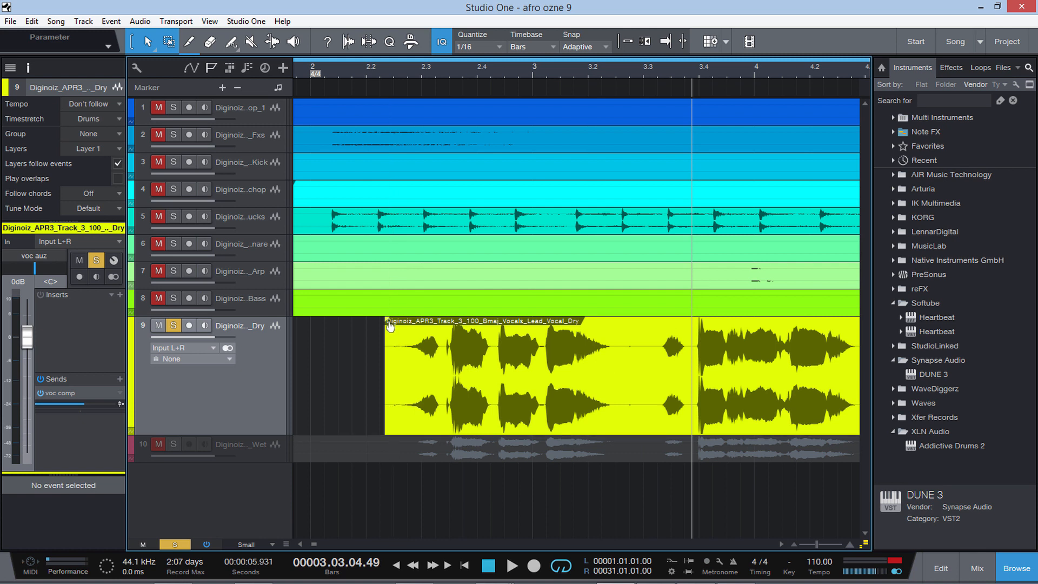
# Examine the audio operations available for the dry vocal event, including the volume envelope and fade options
pyautogui.moveTo(389, 323); pyautogui.dragTo(393, 355)
pyautogui.rightClick(485, 377)
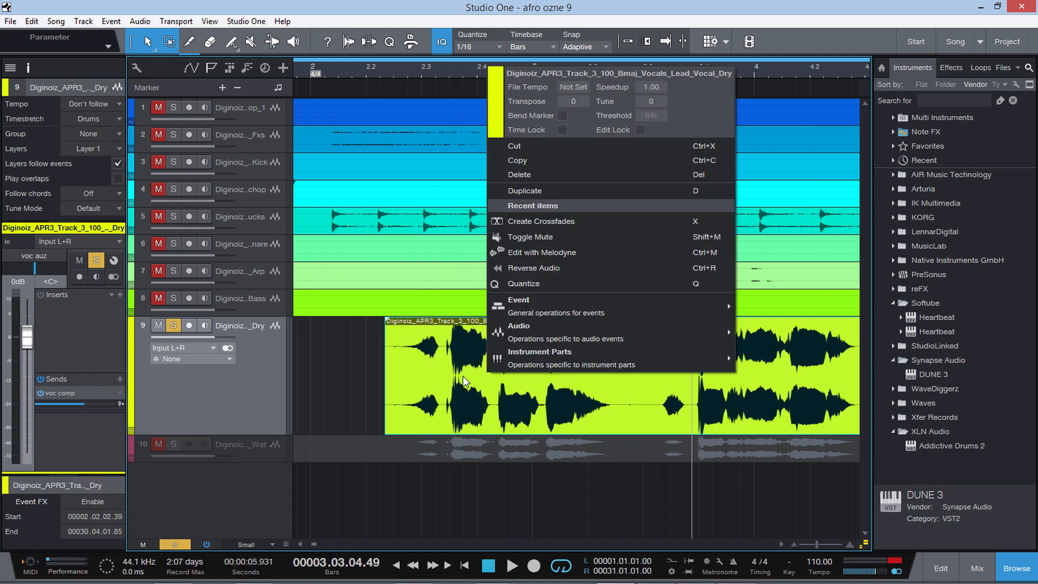
pyautogui.moveTo(599, 314)
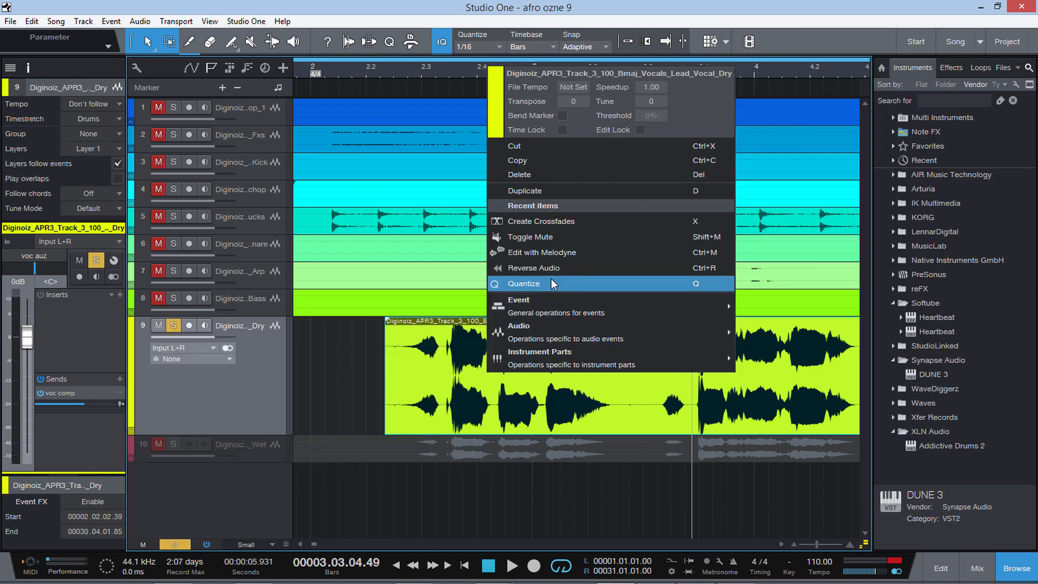
pyautogui.moveTo(562, 325)
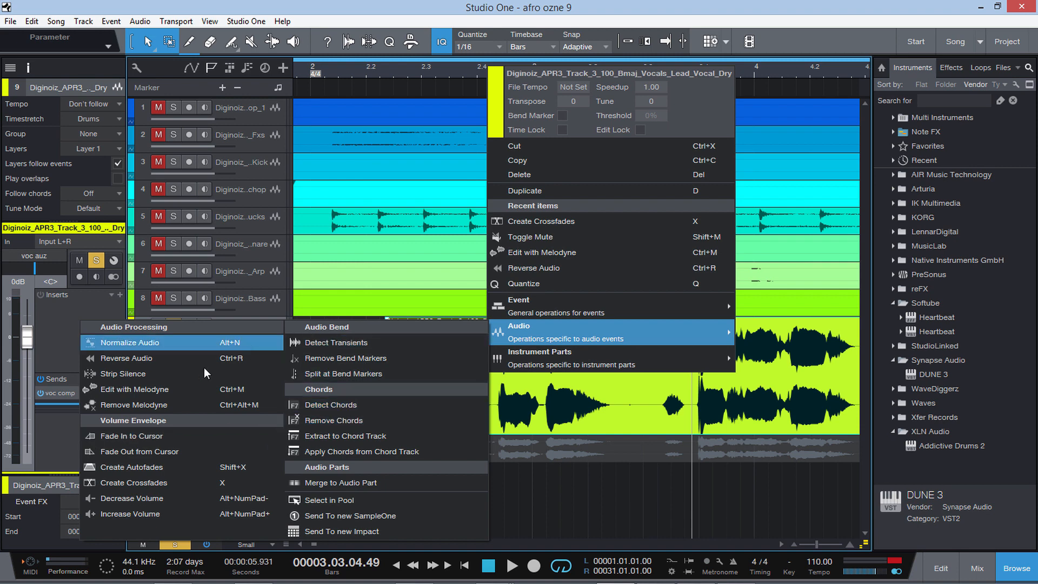
pyautogui.click(552, 402)
pyautogui.rightClick(498, 384)
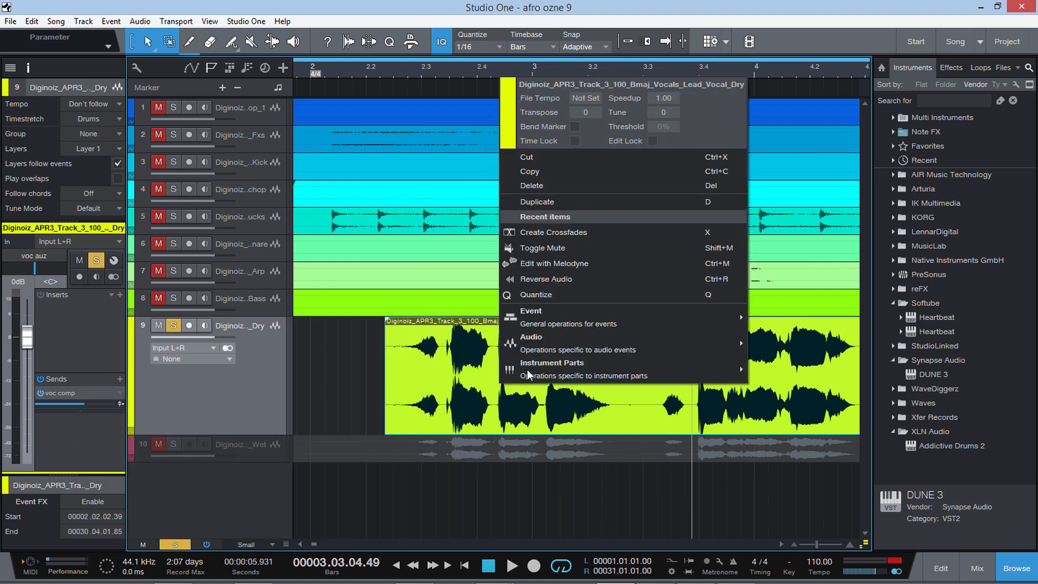
pyautogui.moveTo(583, 342)
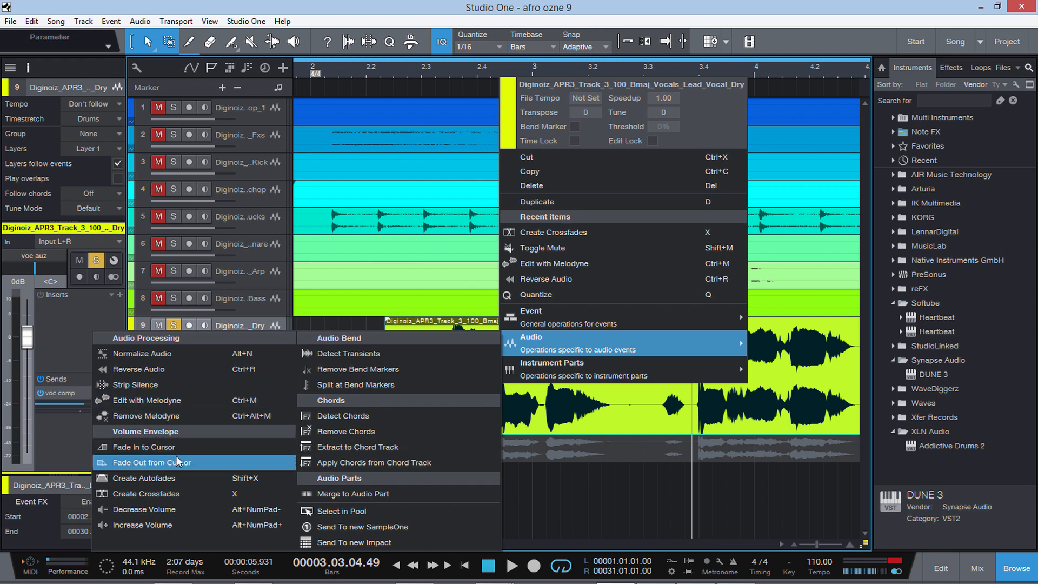
pyautogui.click(644, 449)
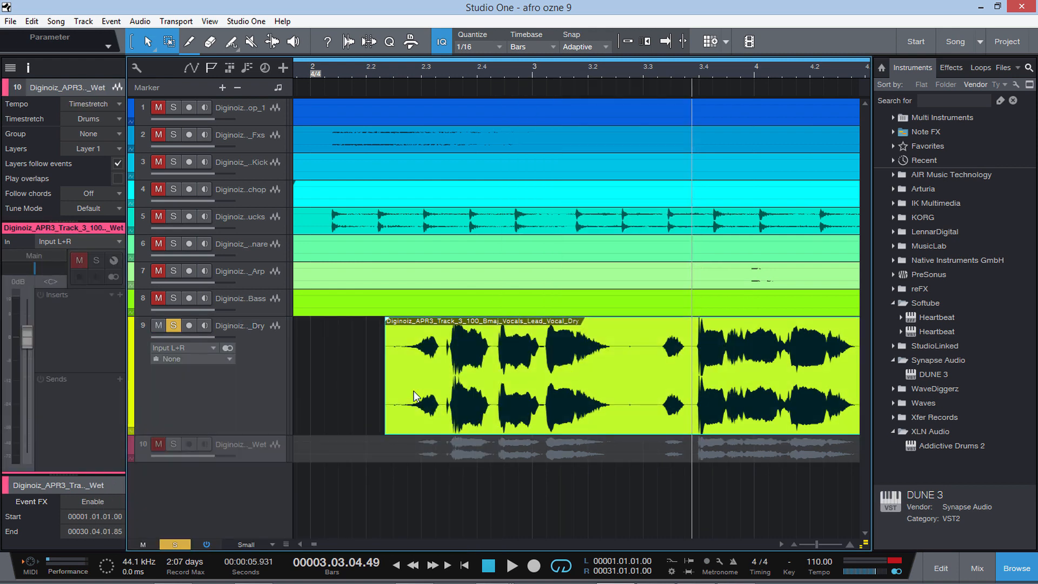
# Try a short fade-in at the start of the dry vocal event and a Fade Out from Cursor
pyautogui.click(414, 390)
pyautogui.moveTo(386, 322); pyautogui.dragTo(409, 328)
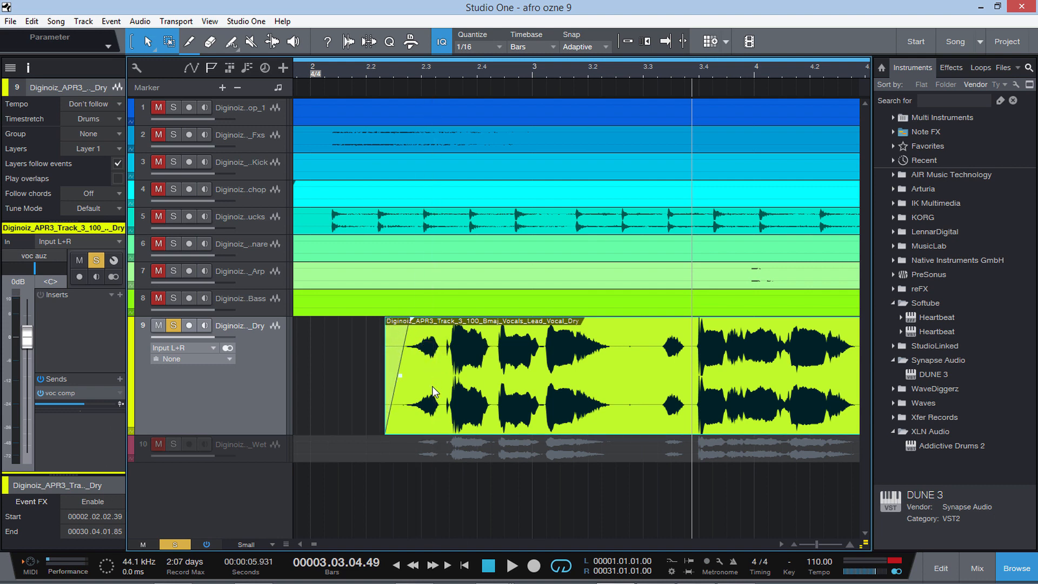
pyautogui.rightClick(432, 386)
pyautogui.moveTo(443, 346)
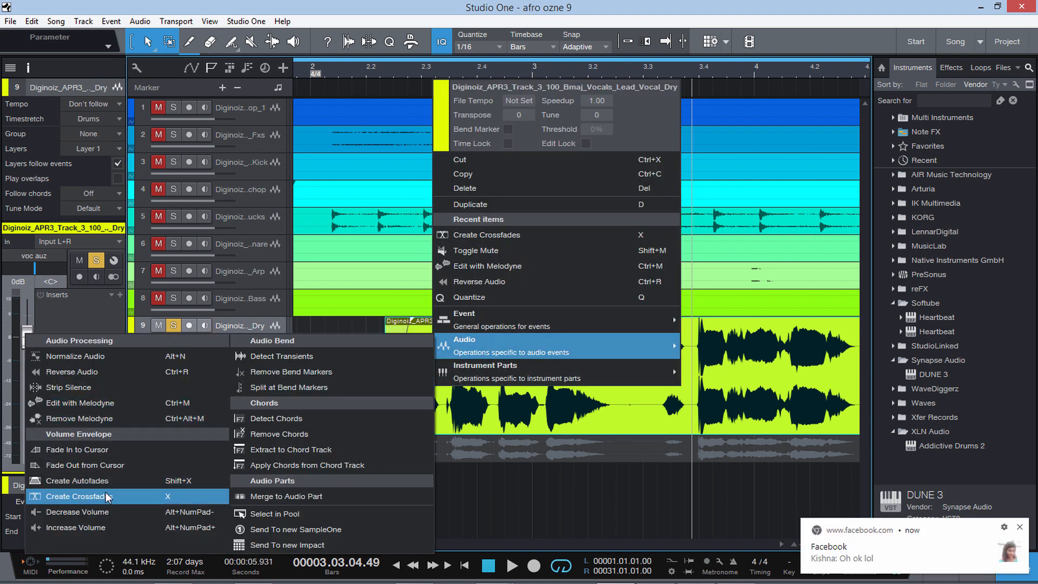
pyautogui.click(109, 464)
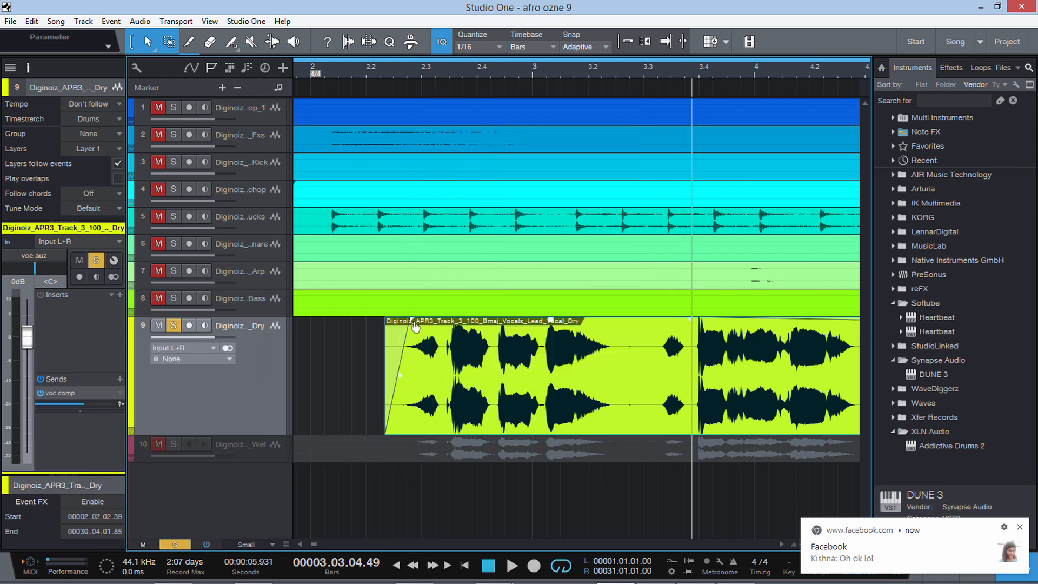
pyautogui.moveTo(414, 327)
pyautogui.mouseDown()
pyautogui.moveTo(473, 346)
pyautogui.moveTo(407, 346)
pyautogui.mouseUp()
# Try Fade In to Cursor on the dry vocal event, and undo the fades applied to it
pyautogui.rightClick(443, 378)
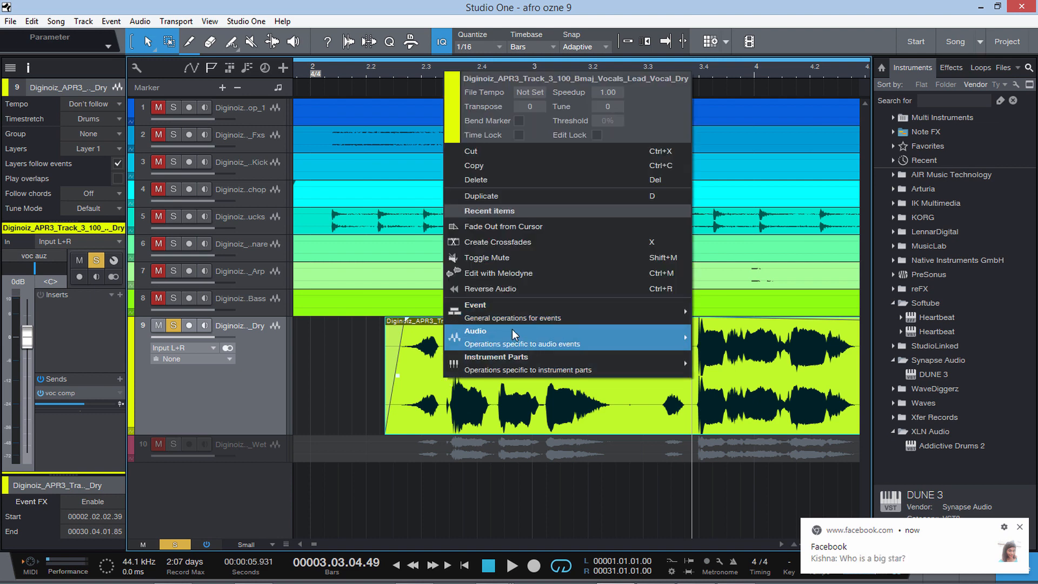
pyautogui.moveTo(512, 331)
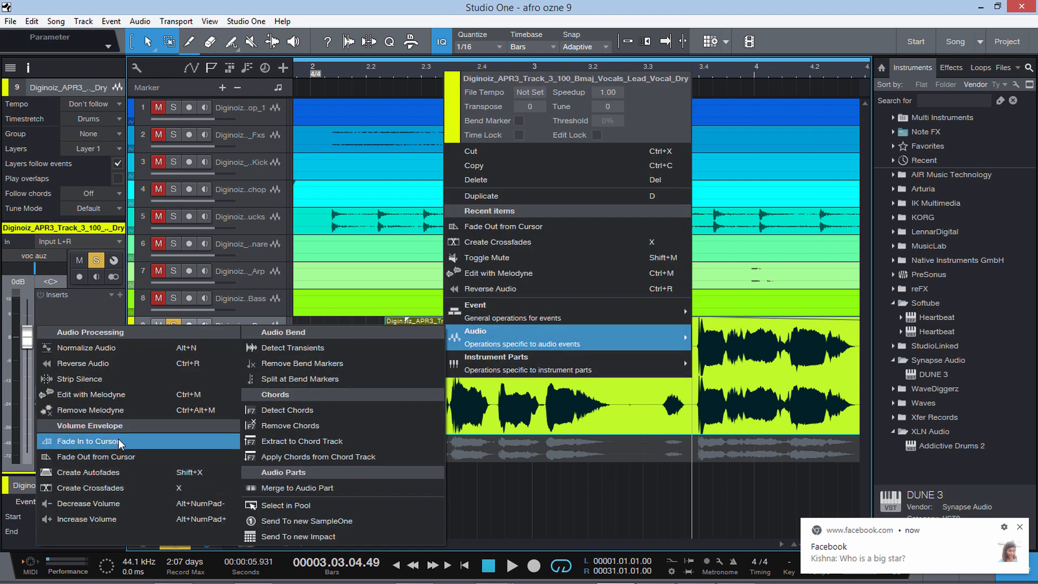
pyautogui.click(113, 441)
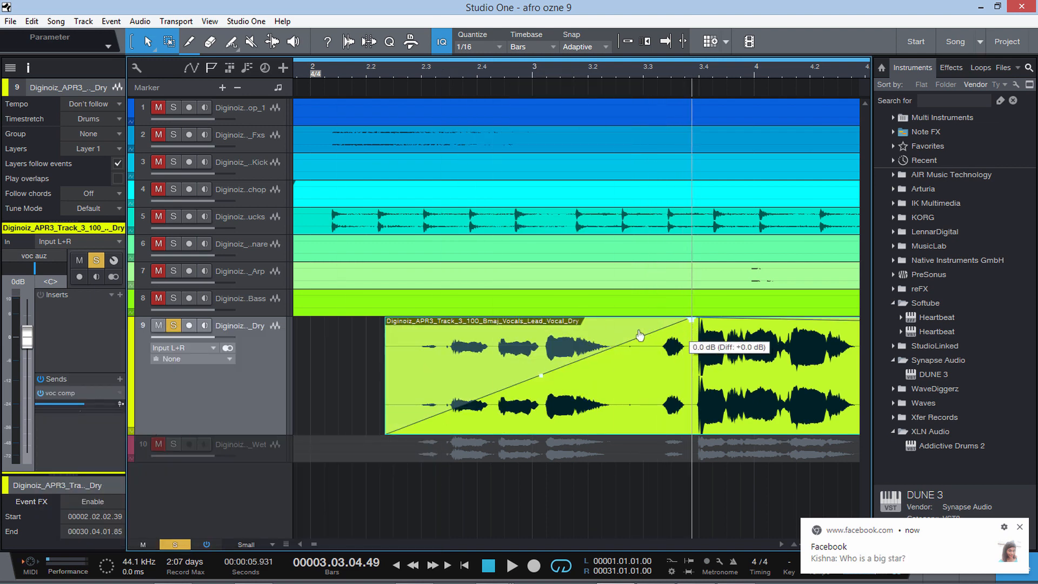
pyautogui.hotkey('ctrl', 'z')
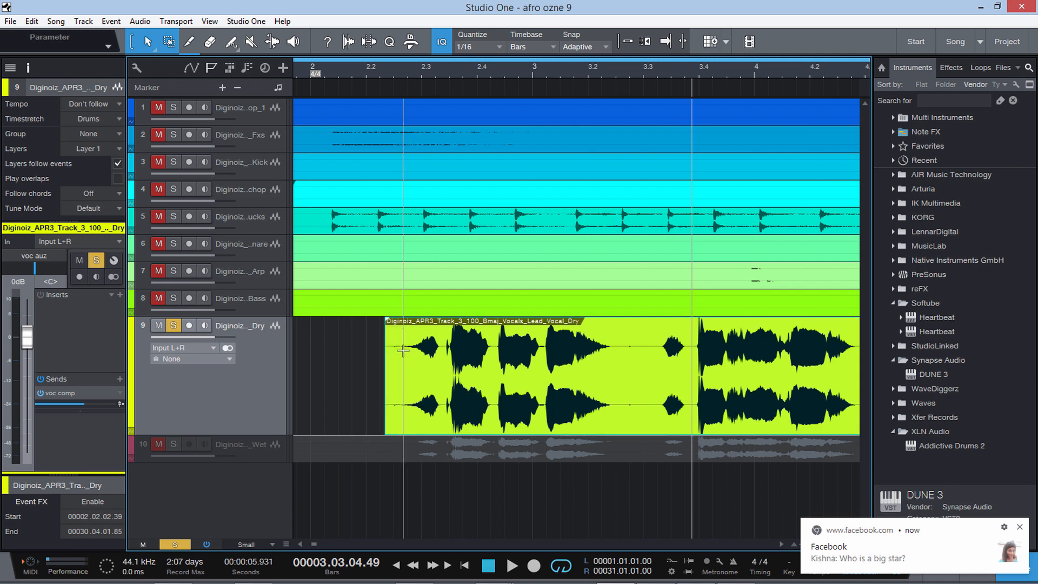
# Add a short fade-in with a bulging curve at the start of the dry vocal event, ending before its first sound
pyautogui.moveTo(386, 320); pyautogui.dragTo(409, 354)
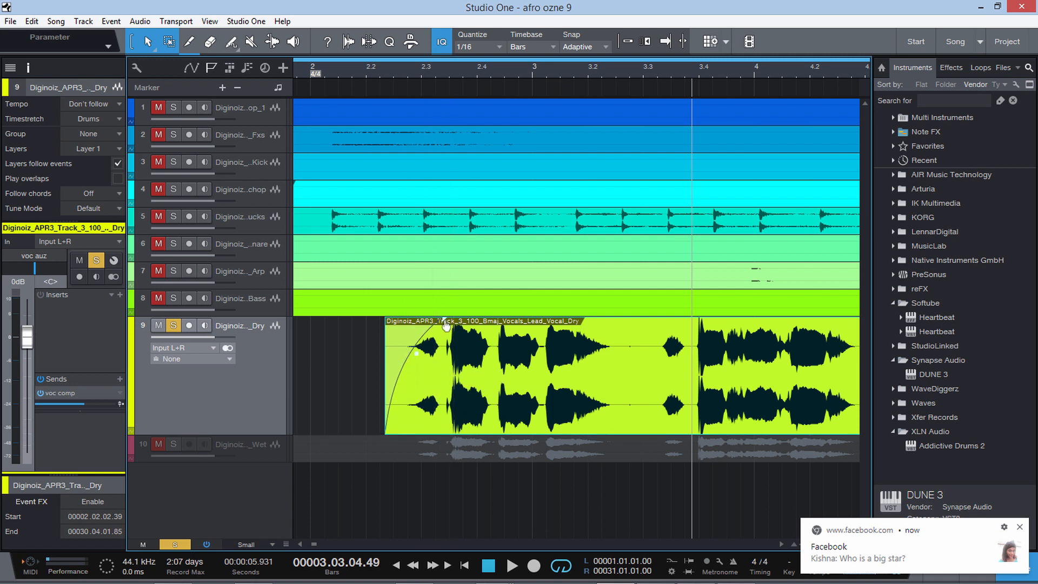
pyautogui.moveTo(444, 319); pyautogui.dragTo(405, 321)
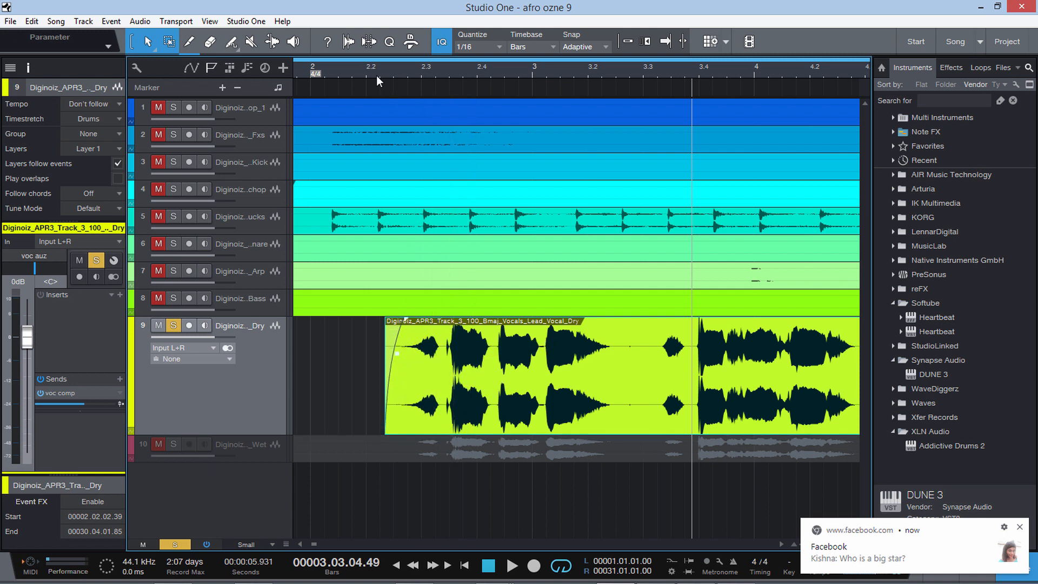
# Turn off solo on the dry vocal track and place the playback cursor ahead of the vocal at 2.01.03.19
pyautogui.click(358, 70)
pyautogui.click(174, 324)
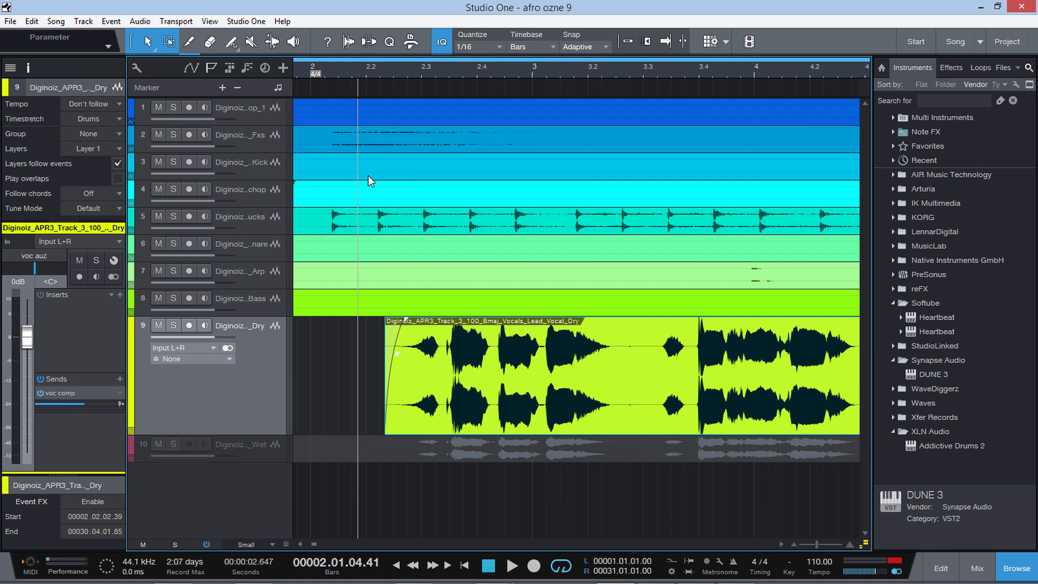
pyautogui.click(342, 65)
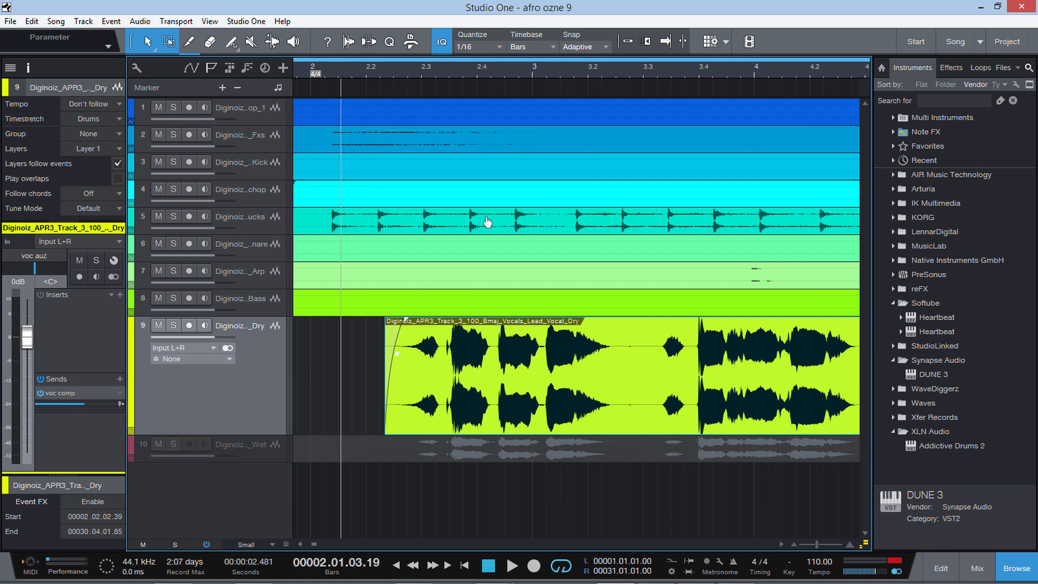
# Look through the Diginoiz.Afro.Pop.And.Reggaeton.3 folder in Music for the kits' keys and tempos, and return to Studio One
pyautogui.moveTo(480, 574)
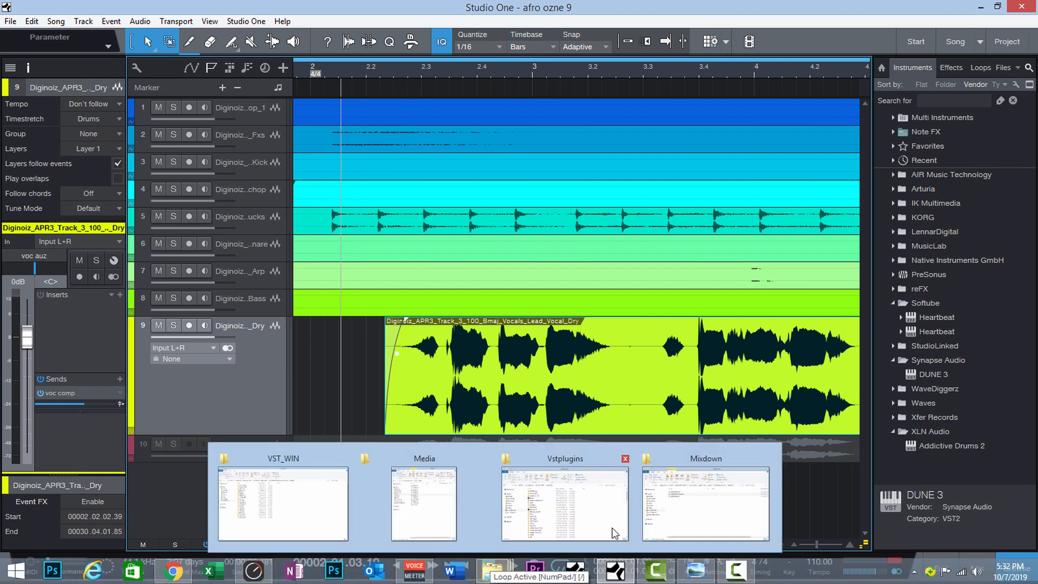
pyautogui.click(313, 505)
pyautogui.click(49, 196)
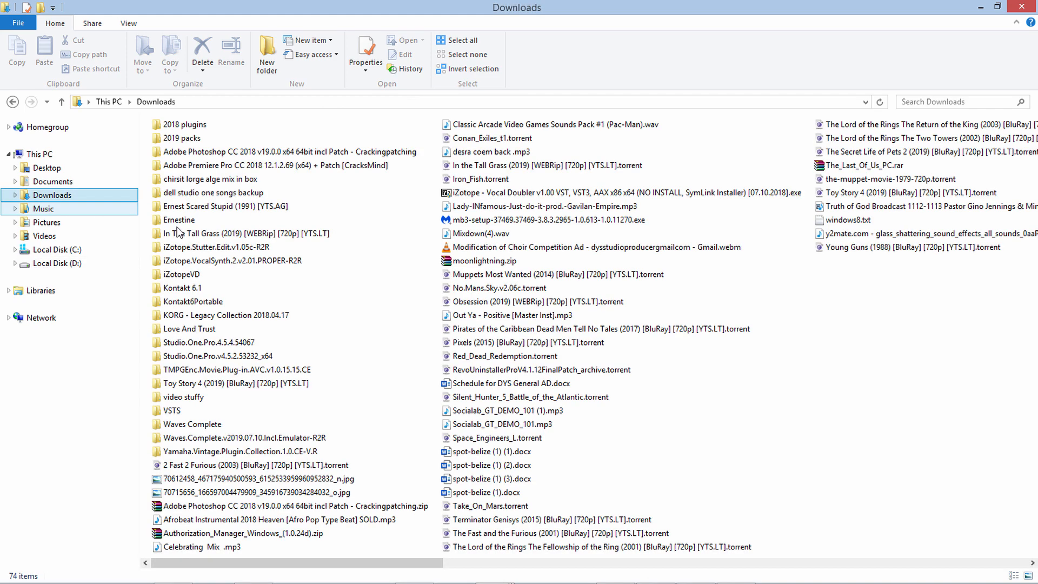
pyautogui.click(43, 209)
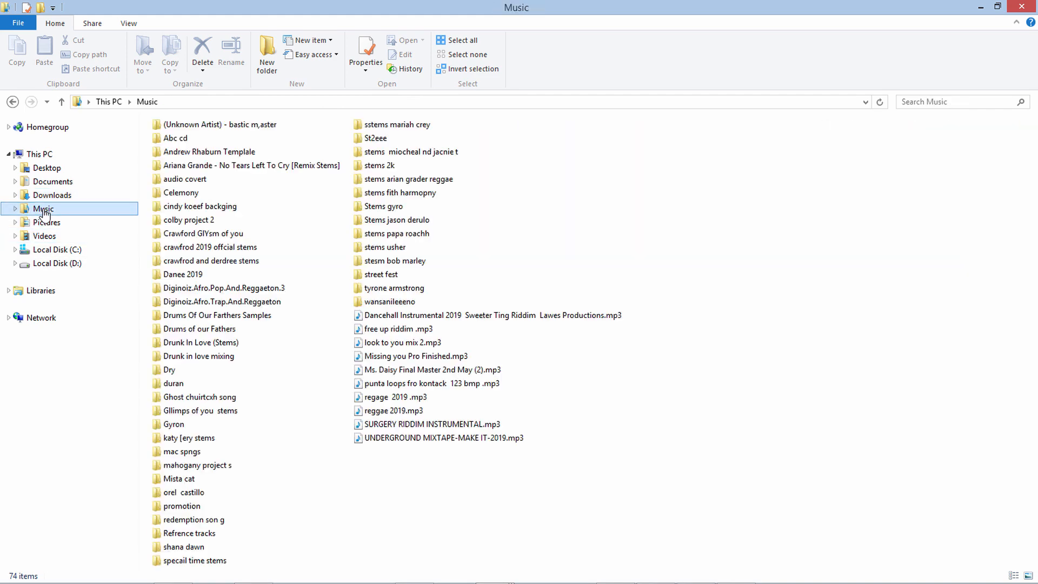
pyautogui.doubleClick(269, 292)
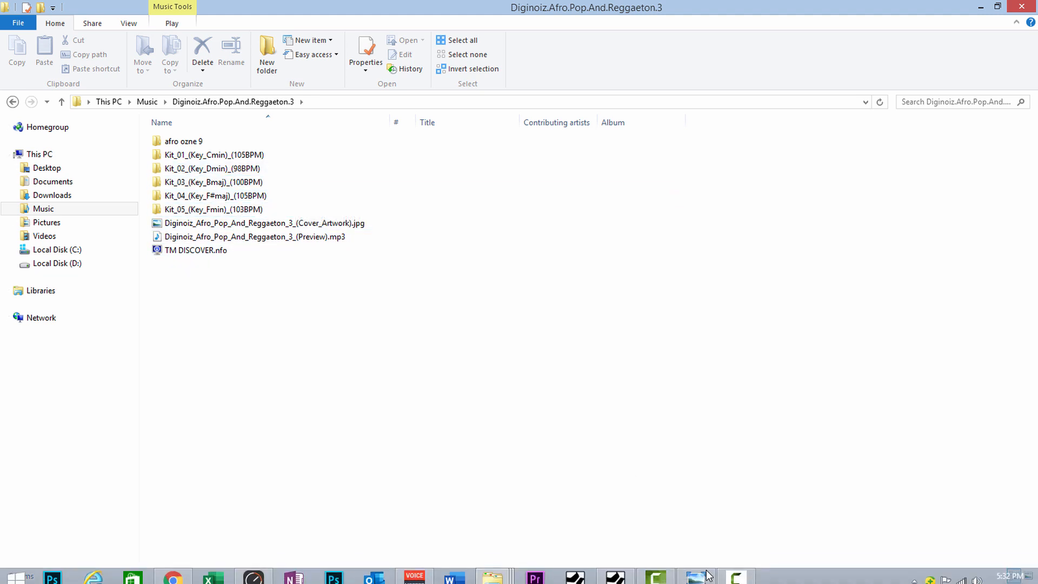
pyautogui.click(627, 573)
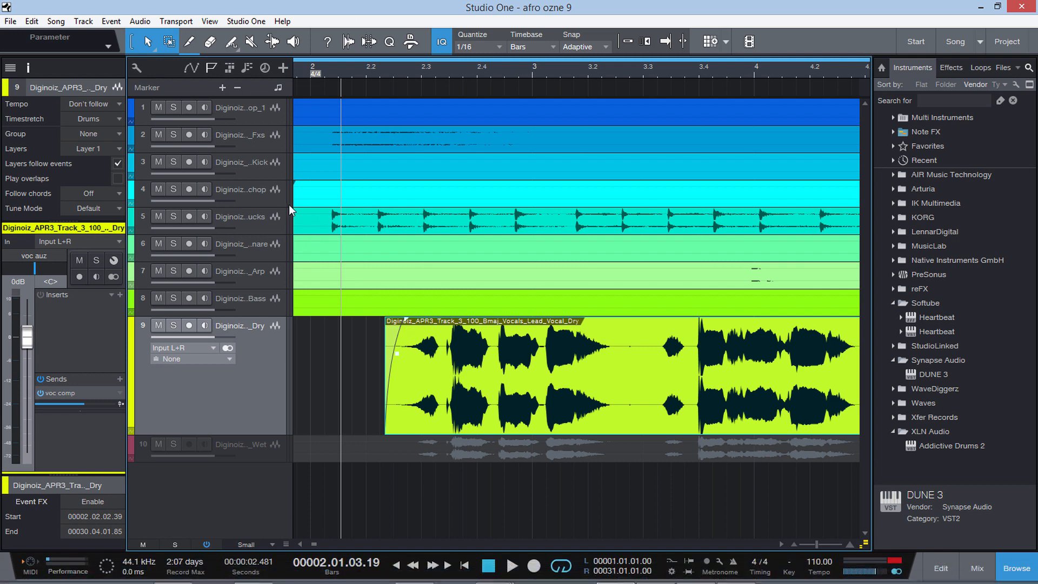
# Widen the track list to read the full track names and set the song tempo to 100
pyautogui.moveTo(371, 205); pyautogui.dragTo(496, 205)
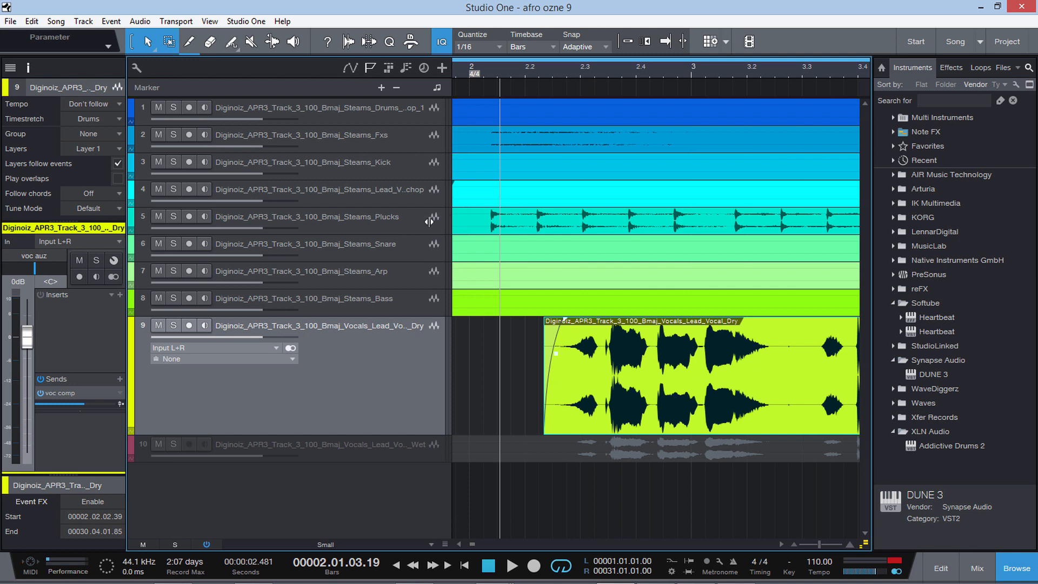
pyautogui.moveTo(428, 221); pyautogui.dragTo(389, 221)
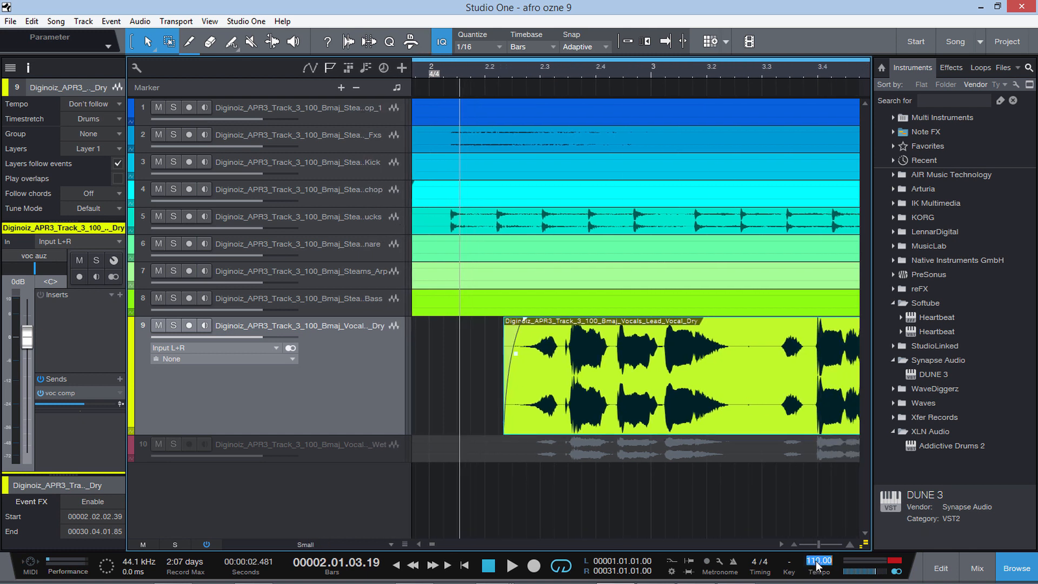
pyautogui.press('Return')
# Play back the full mix through the first vocal phrases, and narrow the track list again
pyautogui.press('space')
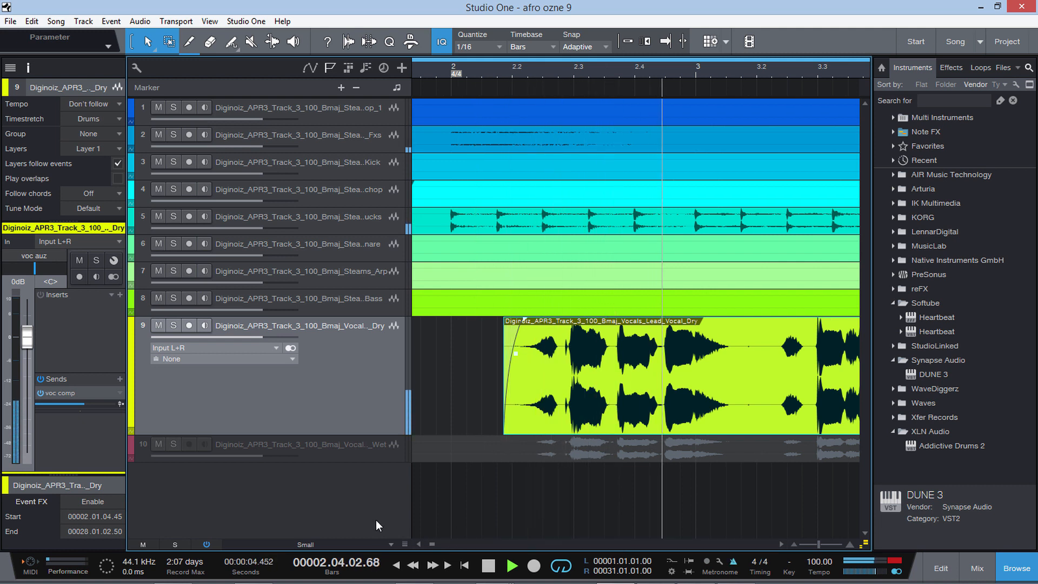
pyautogui.press('space')
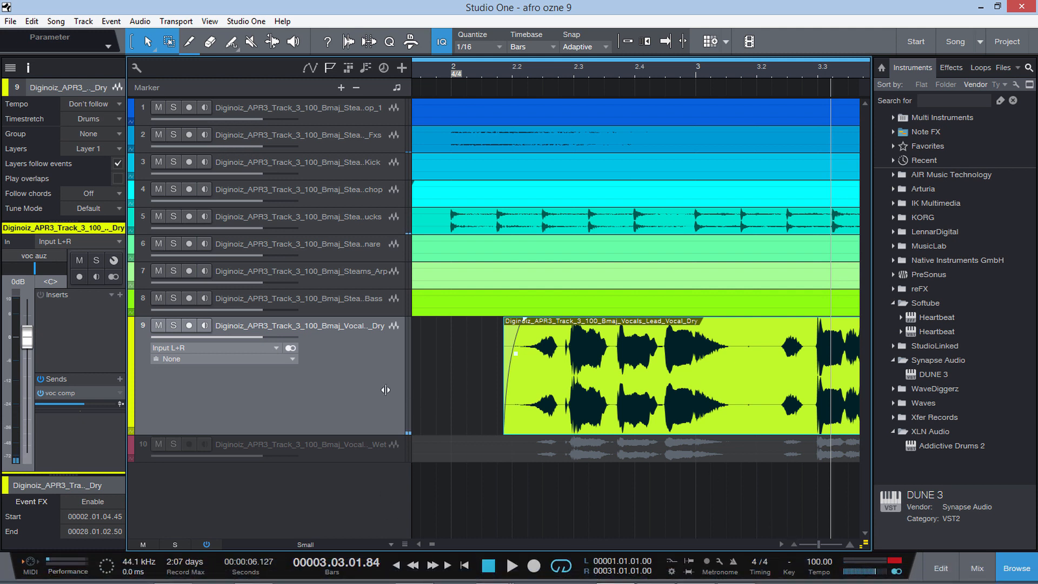
pyautogui.moveTo(385, 389); pyautogui.dragTo(269, 390)
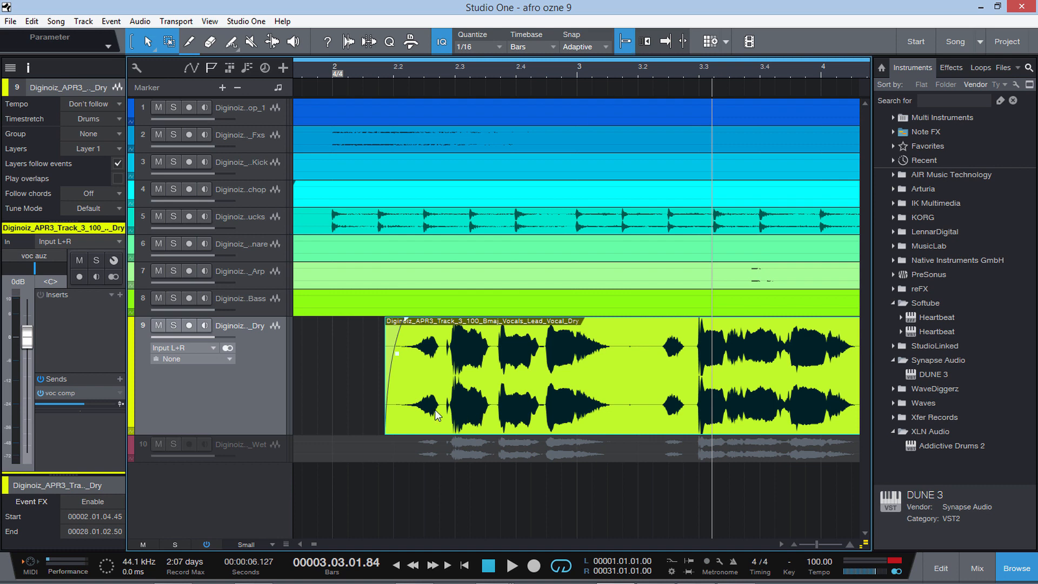
# Turn off snapping and try nudging the dry vocal event slightly later, to start at 2.01.04.88
pyautogui.moveTo(813, 547); pyautogui.dragTo(815, 547)
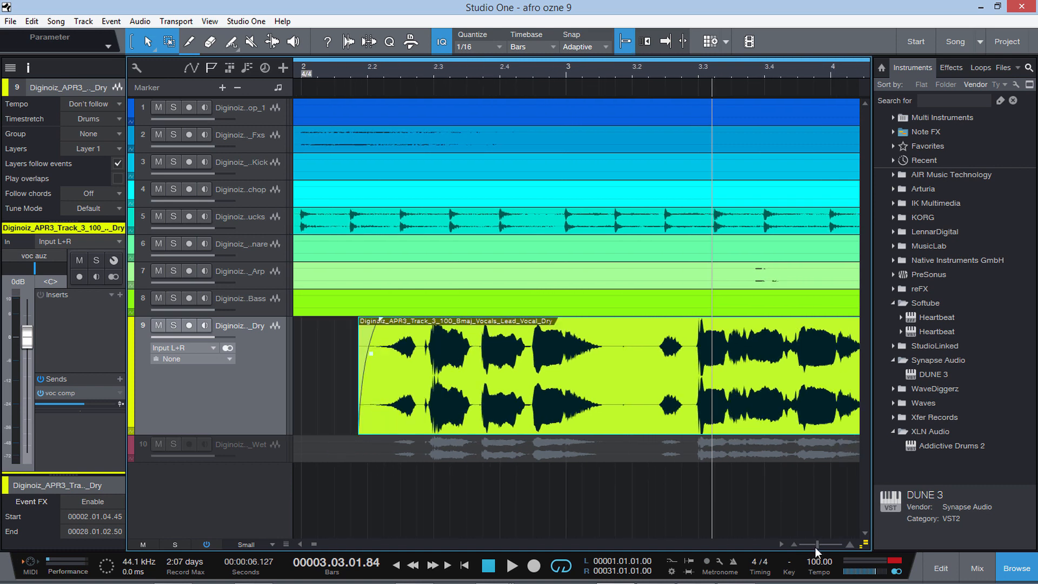
pyautogui.click(626, 43)
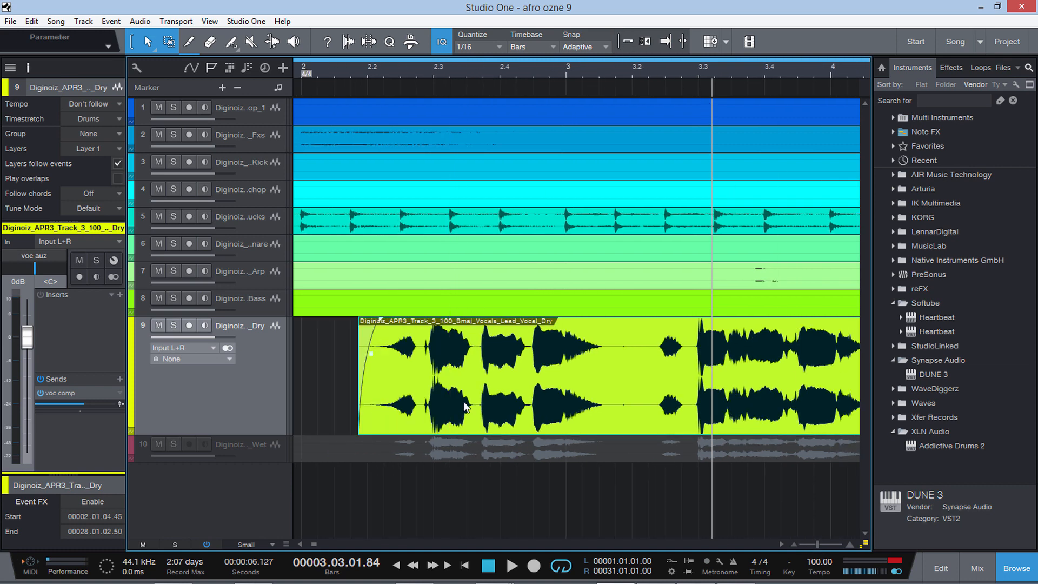
pyautogui.moveTo(465, 404); pyautogui.dragTo(471, 407)
# Play the mix from 2.01.03.28 to check the vocal's timing against the beat
pyautogui.click(345, 66)
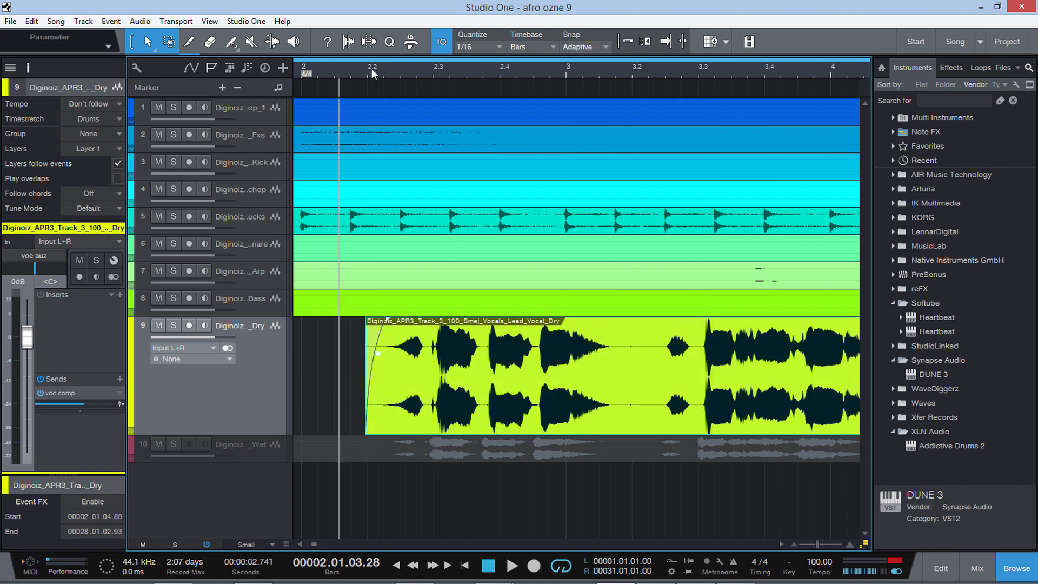
pyautogui.press('space')
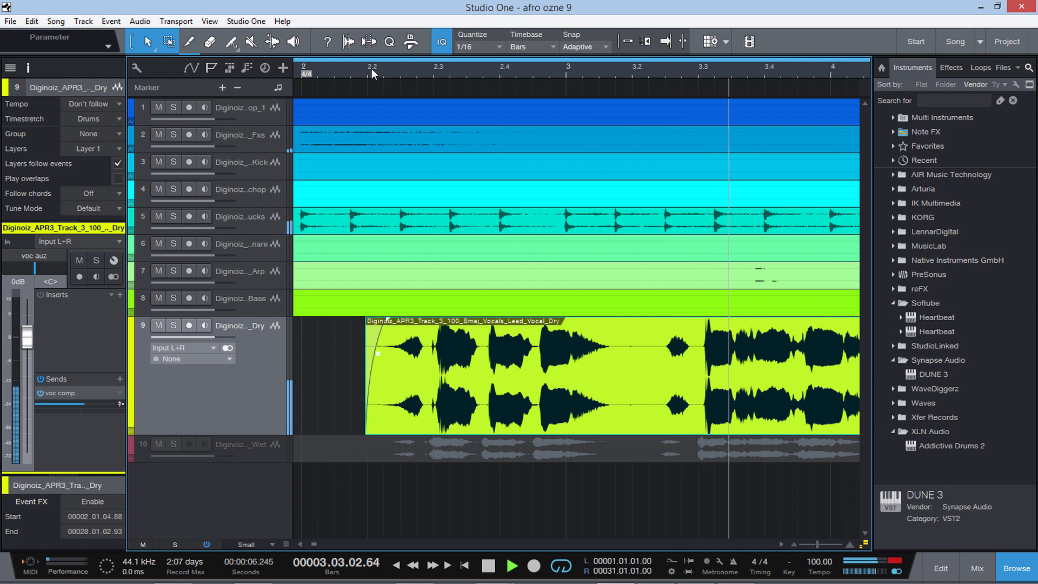
pyautogui.press('space')
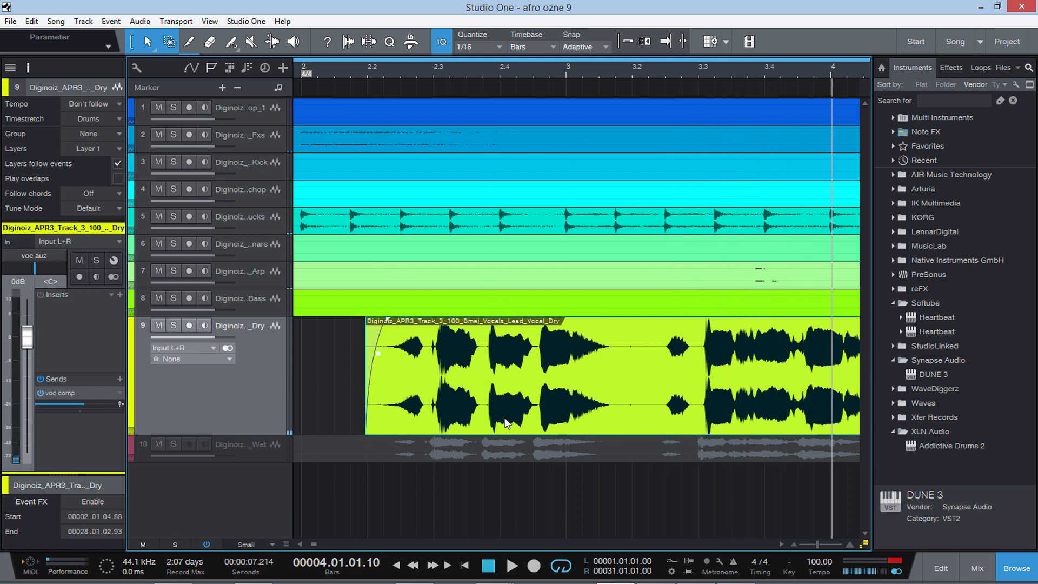
# Try quantizing the dry vocal event, play it back, and undo the quantize and the event's last move
pyautogui.press('q')
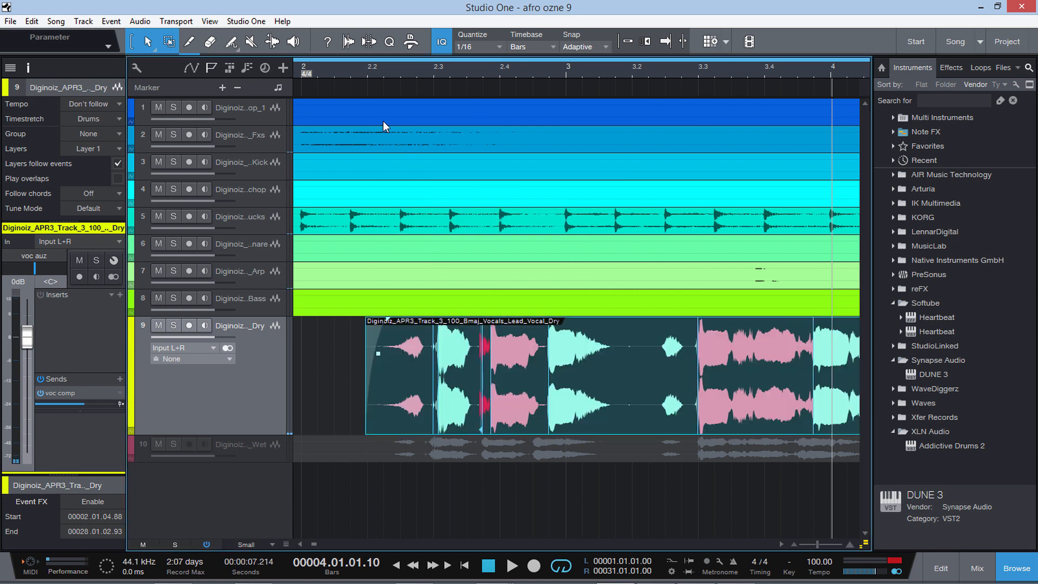
pyautogui.click(355, 69)
pyautogui.press('space')
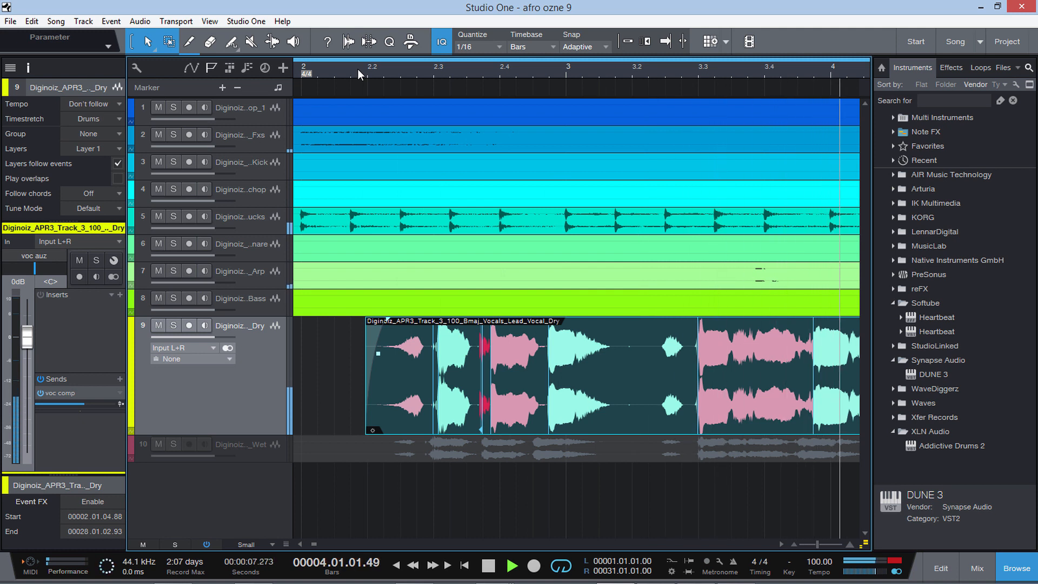
pyautogui.press('space')
pyautogui.hotkey('ctrl', 'z')
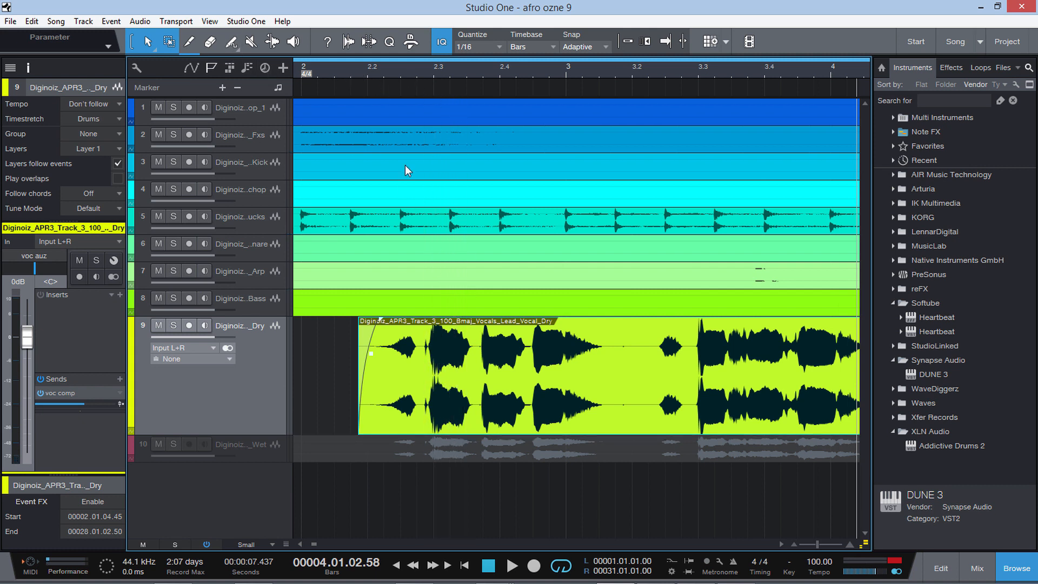
# Play back the first vocal phrase, and split the dry vocal event at 3.02.01.24
pyautogui.click(343, 70)
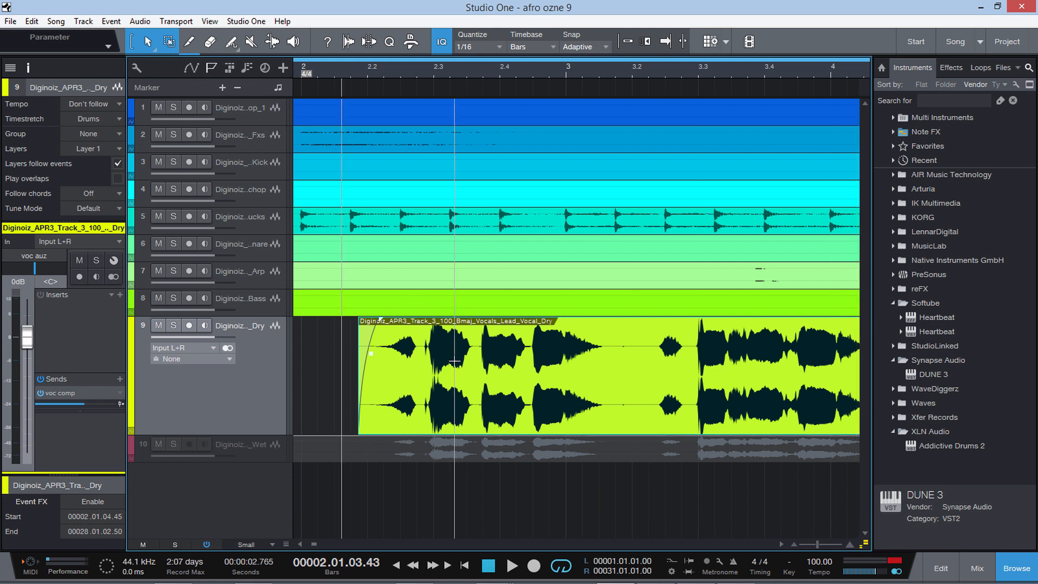
pyautogui.press('space')
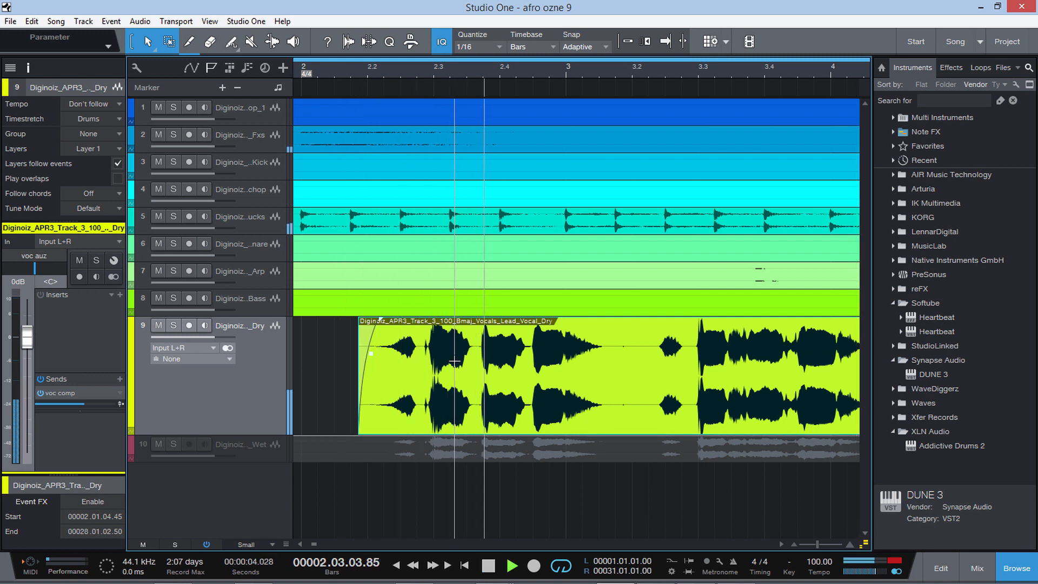
pyautogui.press('space')
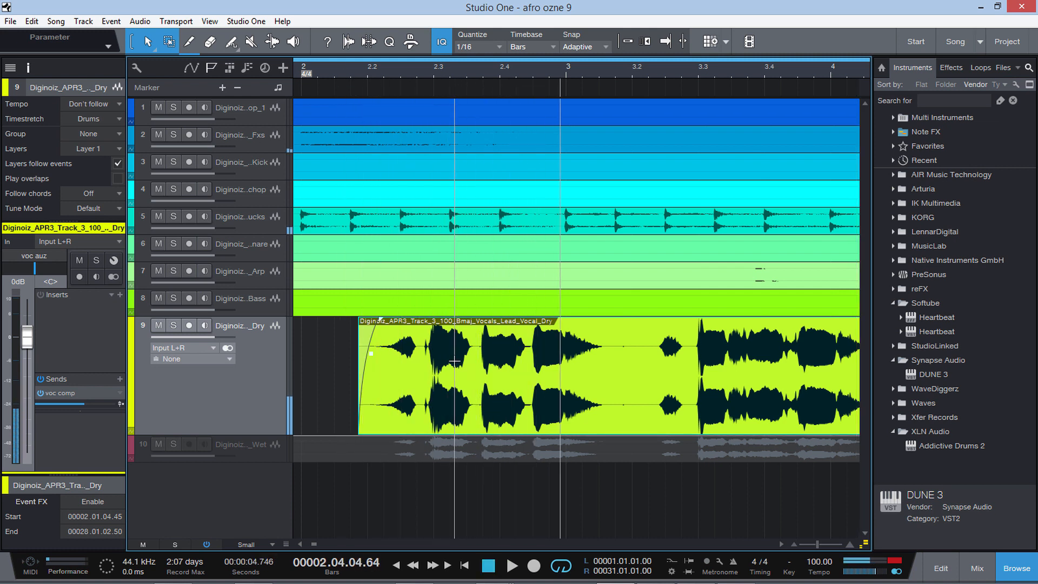
pyautogui.doubleClick(636, 352)
pyautogui.click(510, 404)
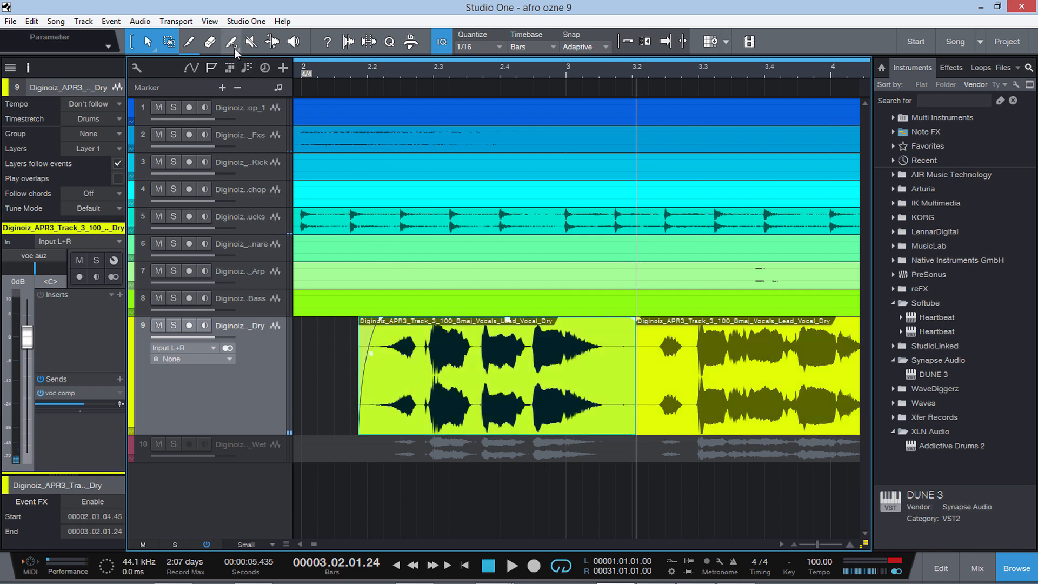
# Add bend markers near the end of the first dry vocal event and move the inner one to about 3.01.02, pulling the phrase earlier
pyautogui.click(275, 46)
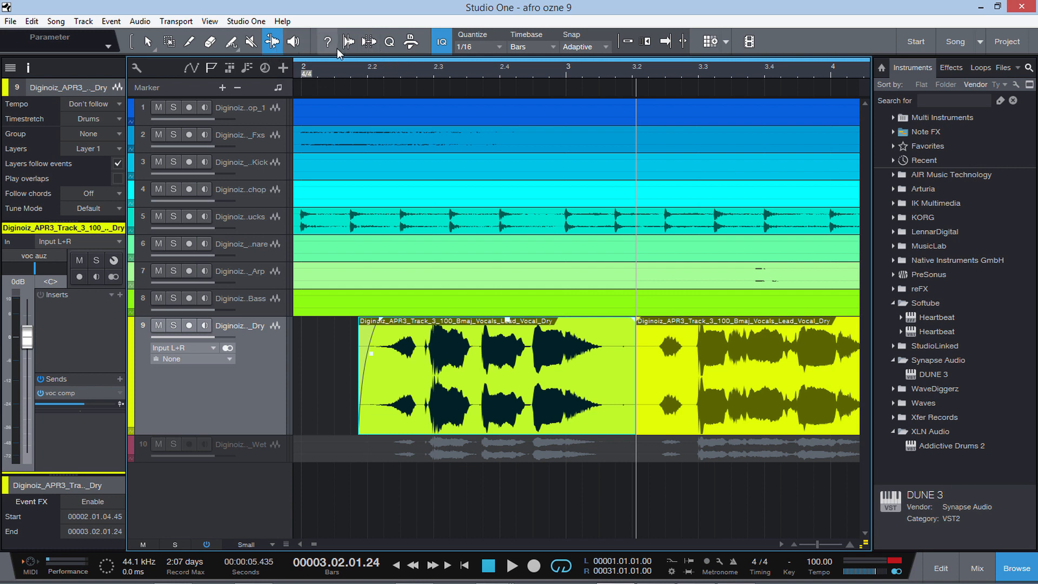
pyautogui.click(351, 44)
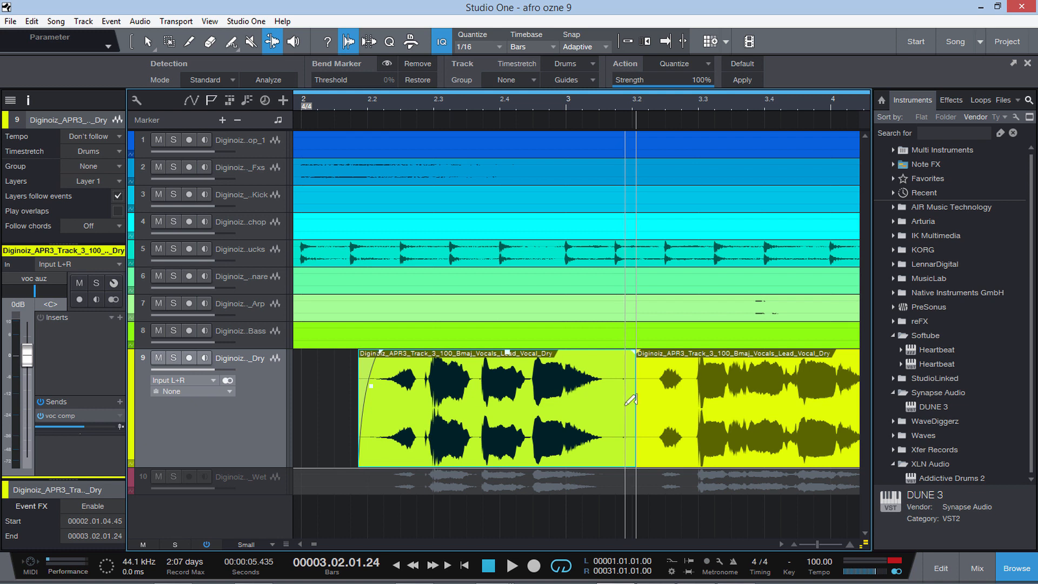
pyautogui.click(625, 406)
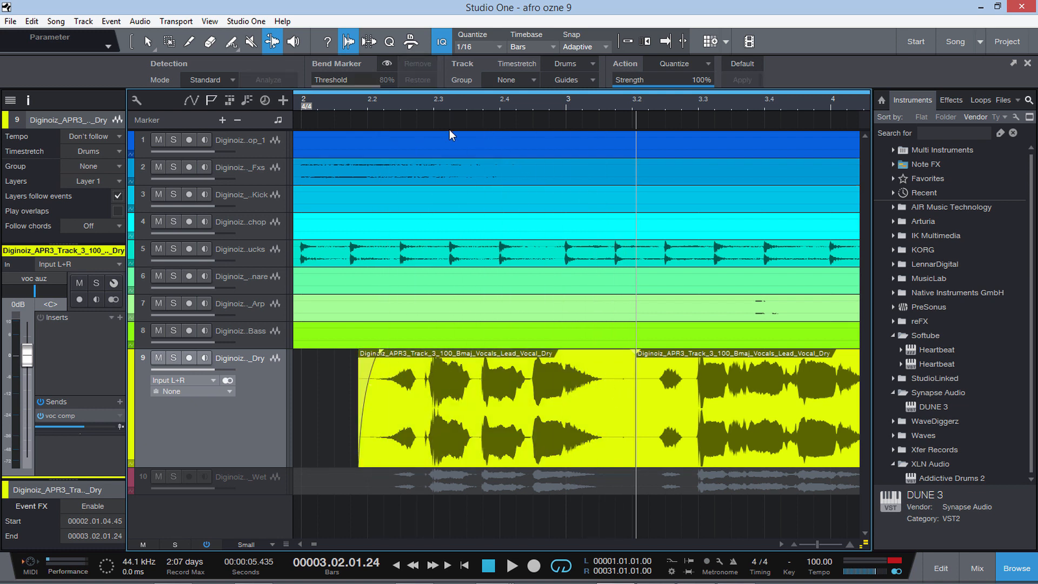
pyautogui.click(386, 66)
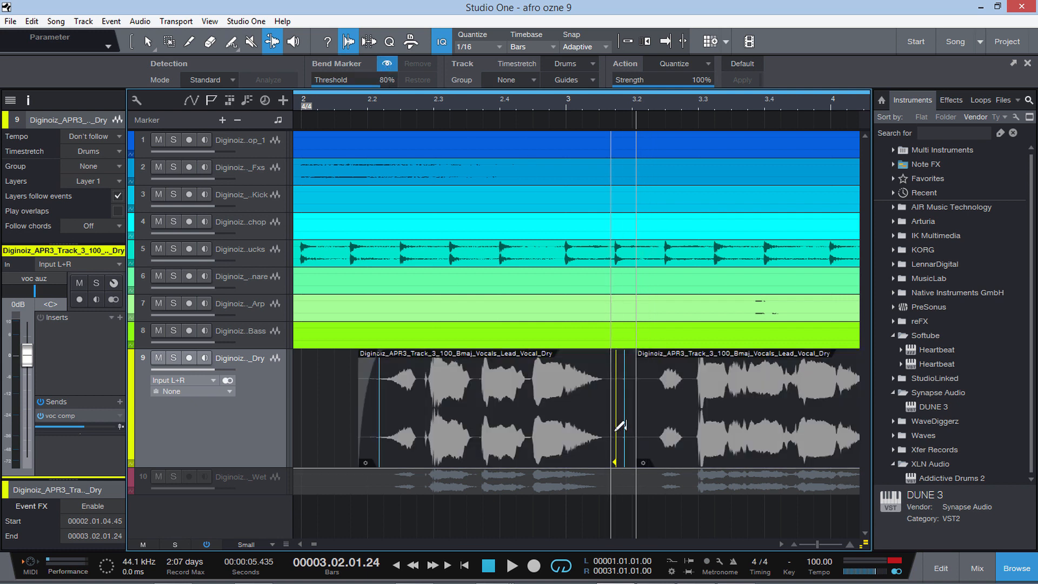
pyautogui.moveTo(620, 435); pyautogui.dragTo(585, 436)
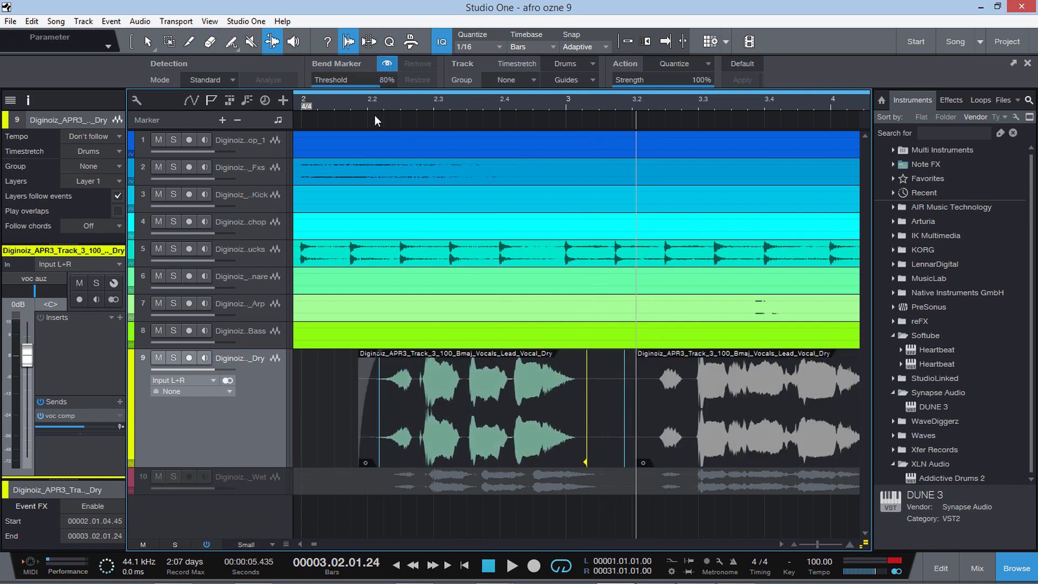
# Play the mix from just before the stretched vocal phrase, and hide the bend markers
pyautogui.click(348, 99)
pyautogui.press('space')
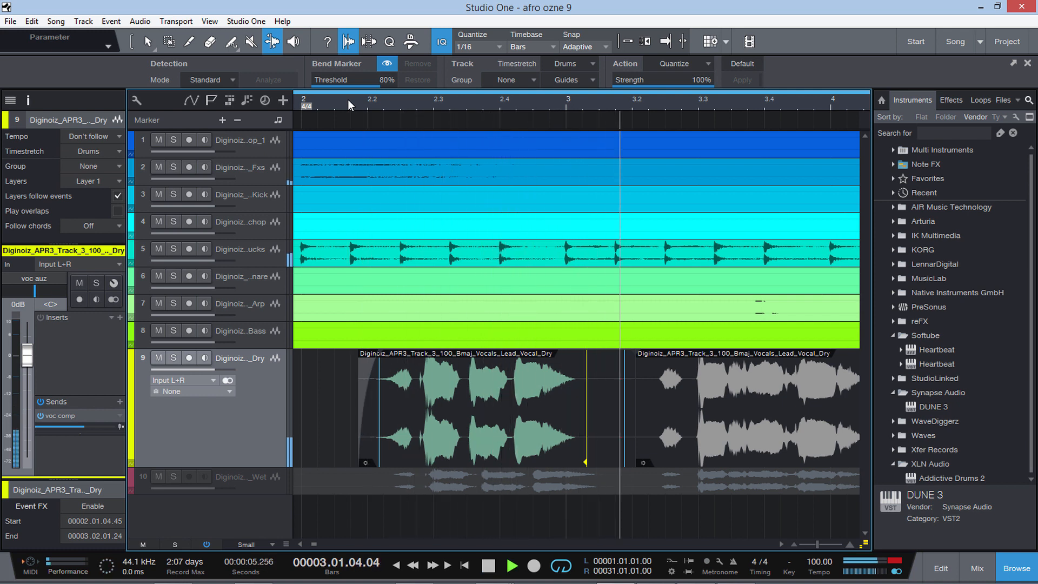
pyautogui.press('space')
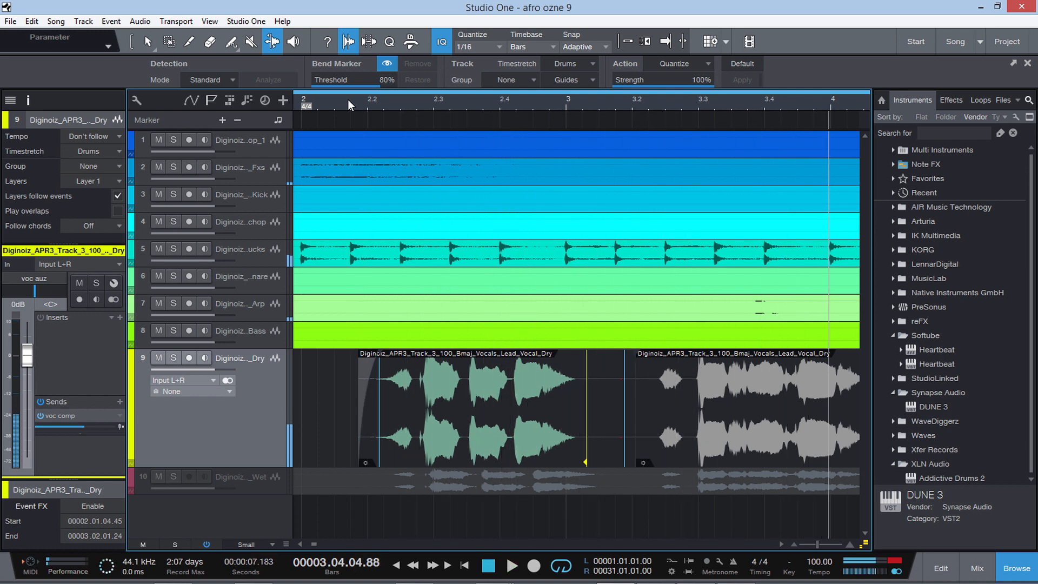
pyautogui.click(390, 65)
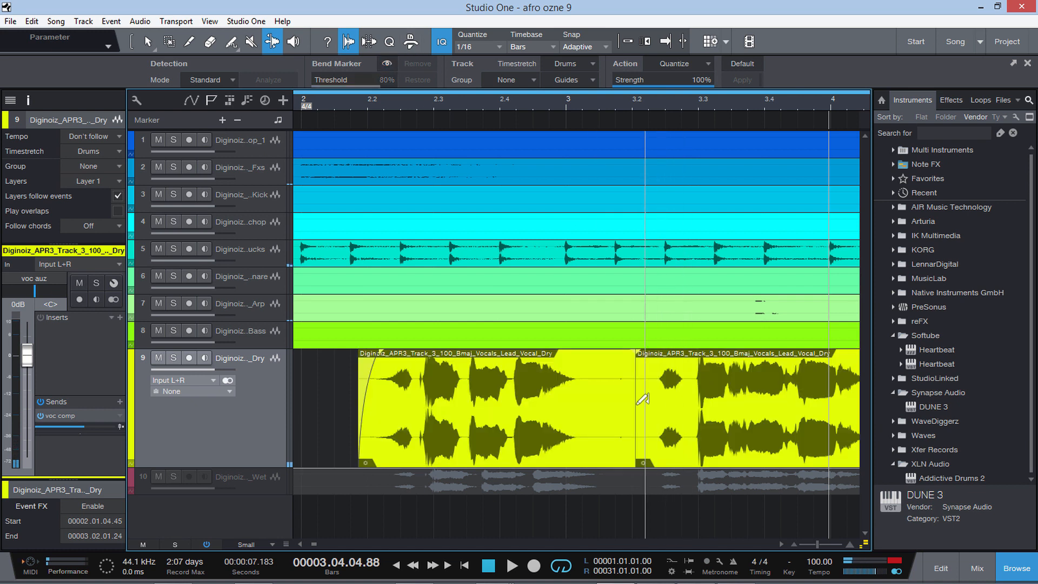
# Return to the Arrow tool, select the first dry vocal event, and replay its phrase against the beat
pyautogui.click(130, 43)
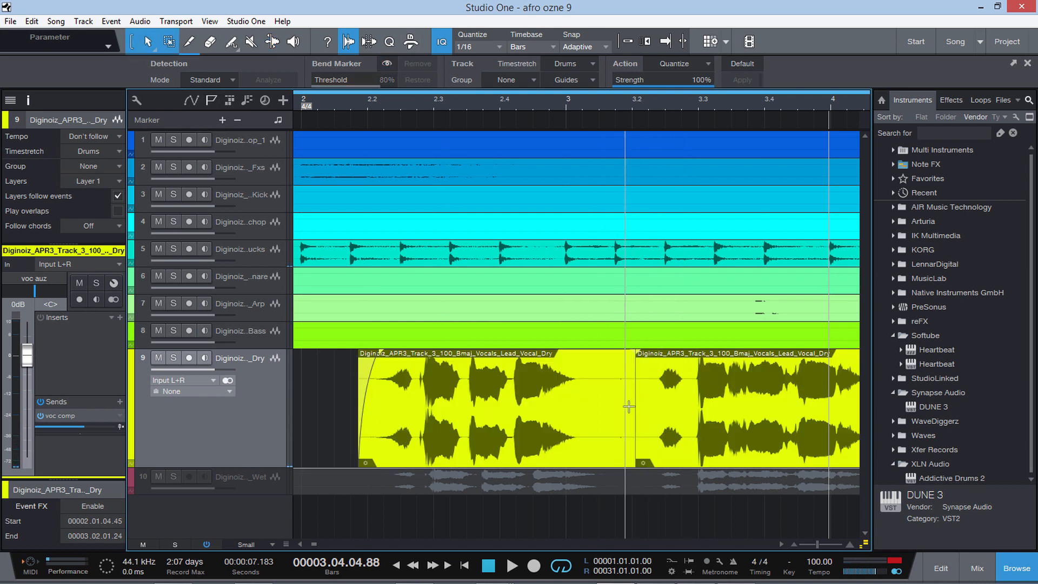
pyautogui.click(592, 425)
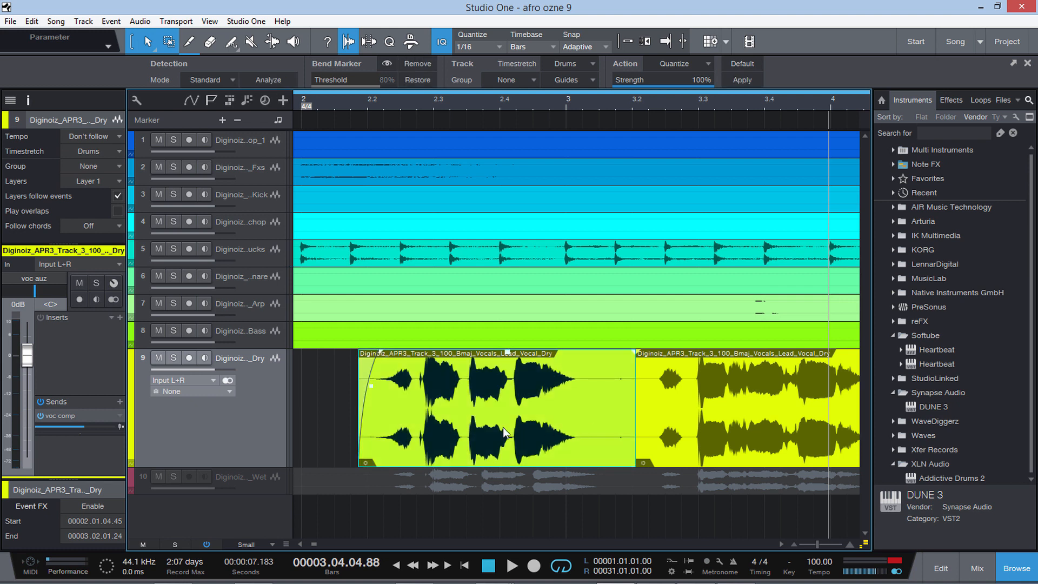
pyautogui.click(349, 99)
pyautogui.press('space')
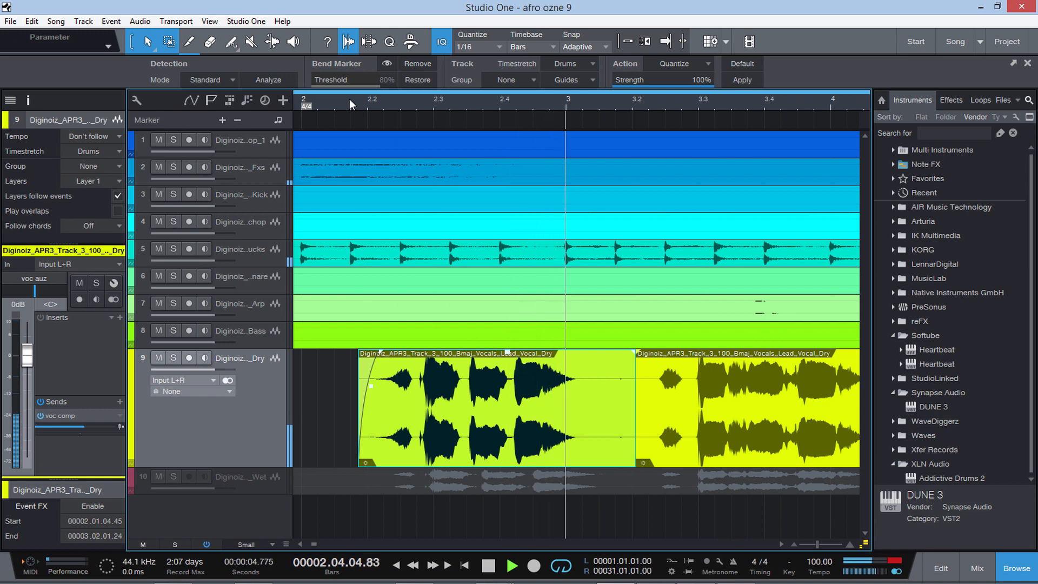
pyautogui.press('space')
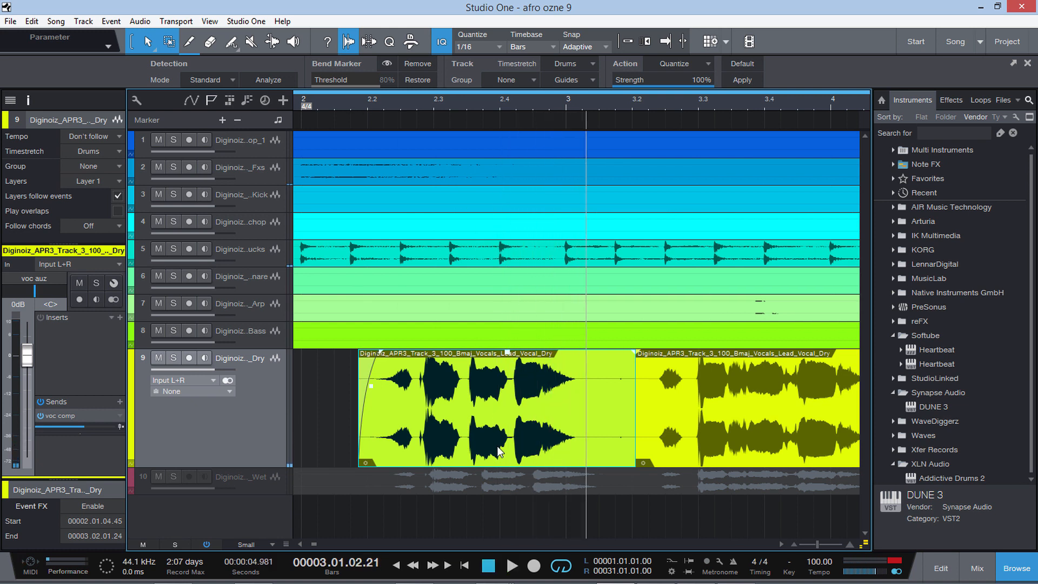
# Try quantizing the first dry vocal event, undo it, and play the phrase both ways to compare the timing
pyautogui.click(497, 452)
pyautogui.click(330, 97)
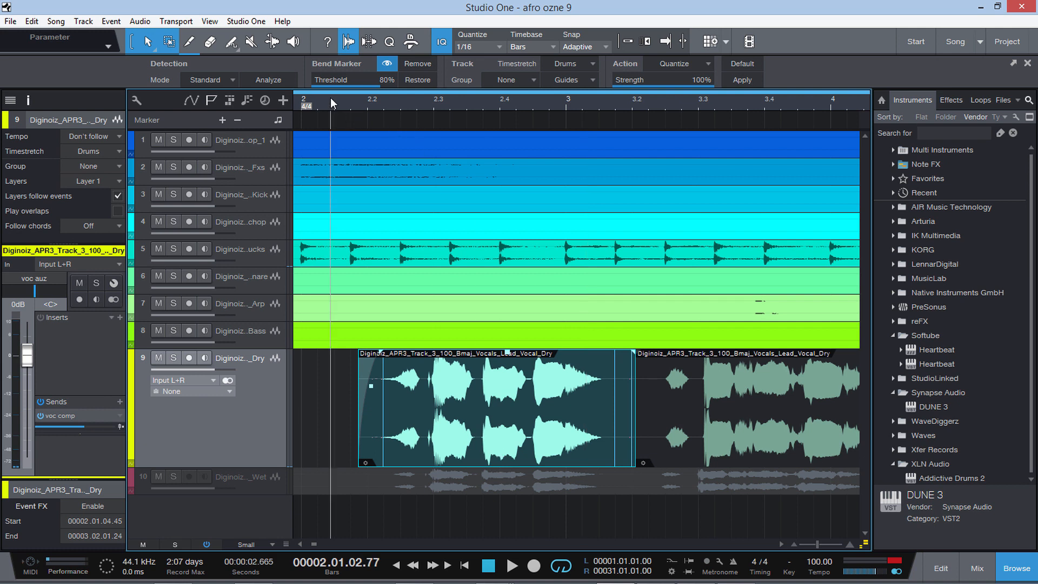
pyautogui.doubleClick(338, 96)
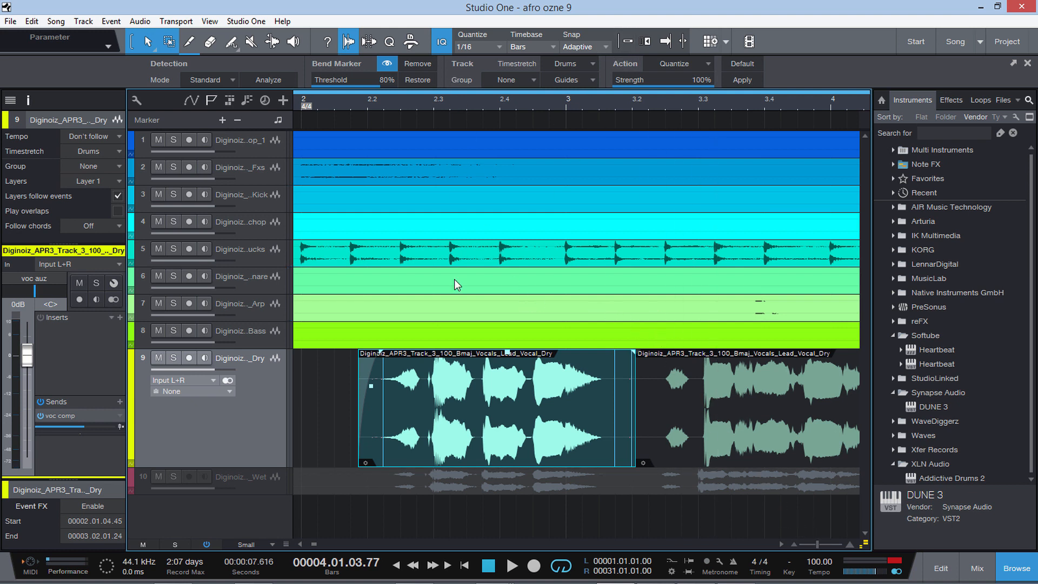
pyautogui.hotkey('ctrl', 'z')
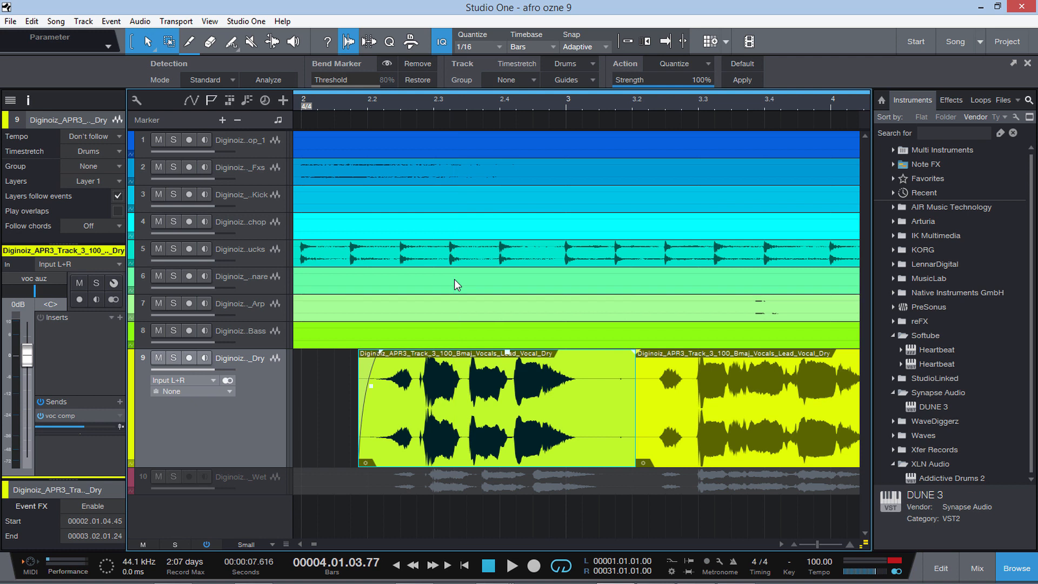
pyautogui.click(348, 104)
pyautogui.press('space')
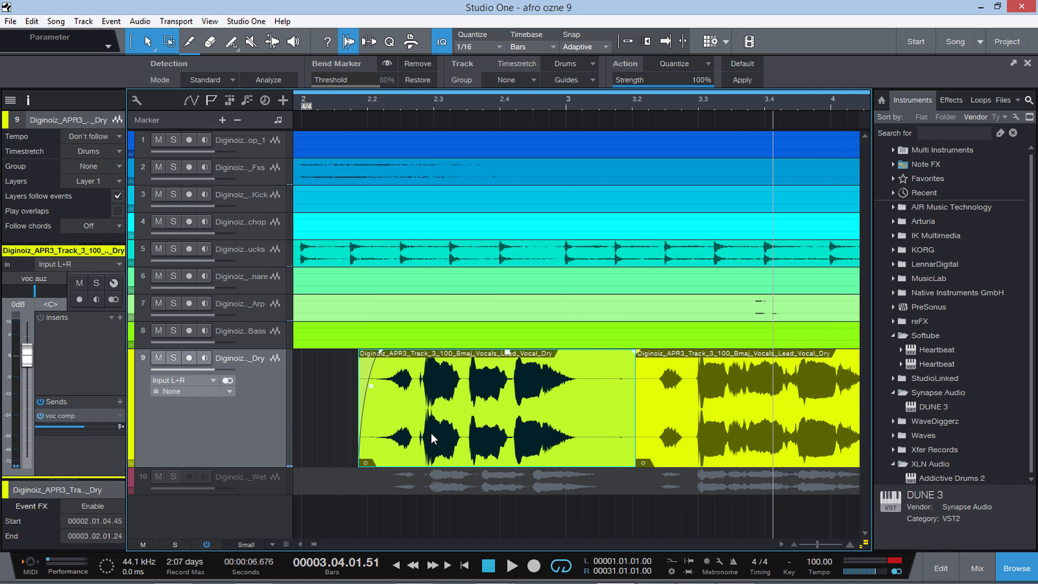
# Try applying a straight 1/16 quantize grid to the first dry vocal event, play it in the mix, and undo the quantize
pyautogui.click(390, 42)
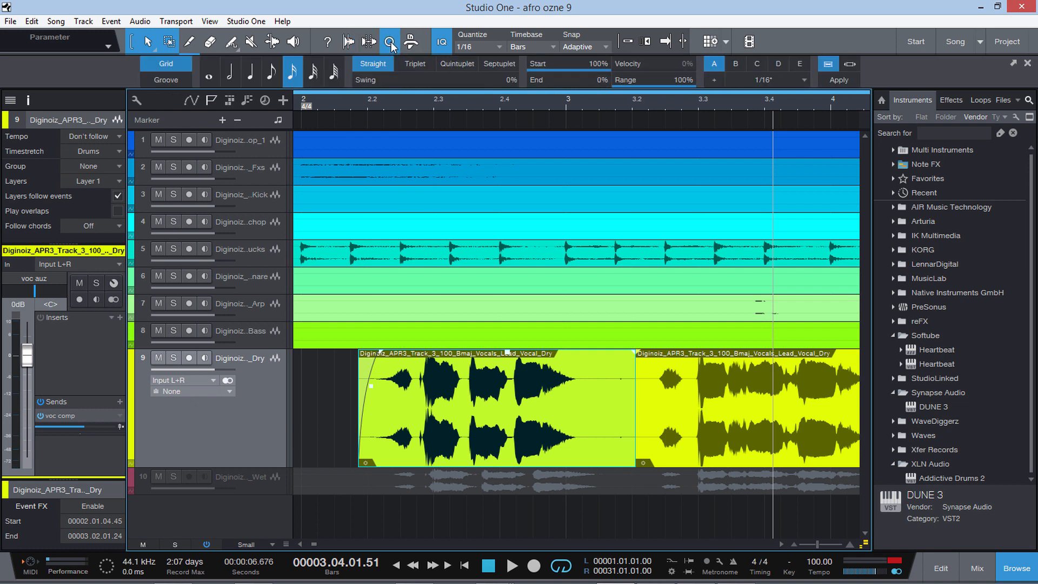
pyautogui.click(833, 79)
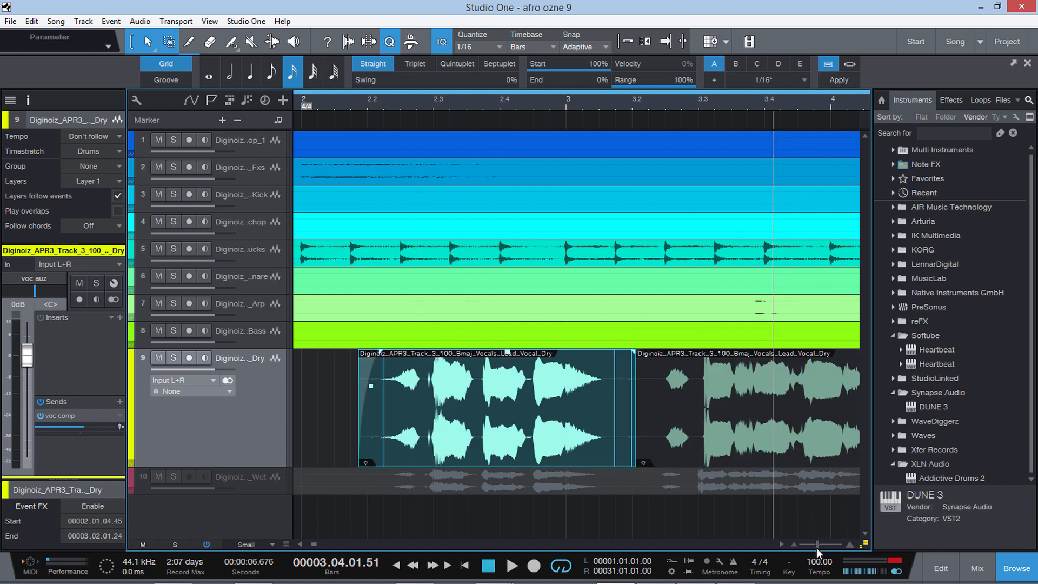
pyautogui.moveTo(816, 547); pyautogui.dragTo(812, 550)
pyautogui.click(479, 443)
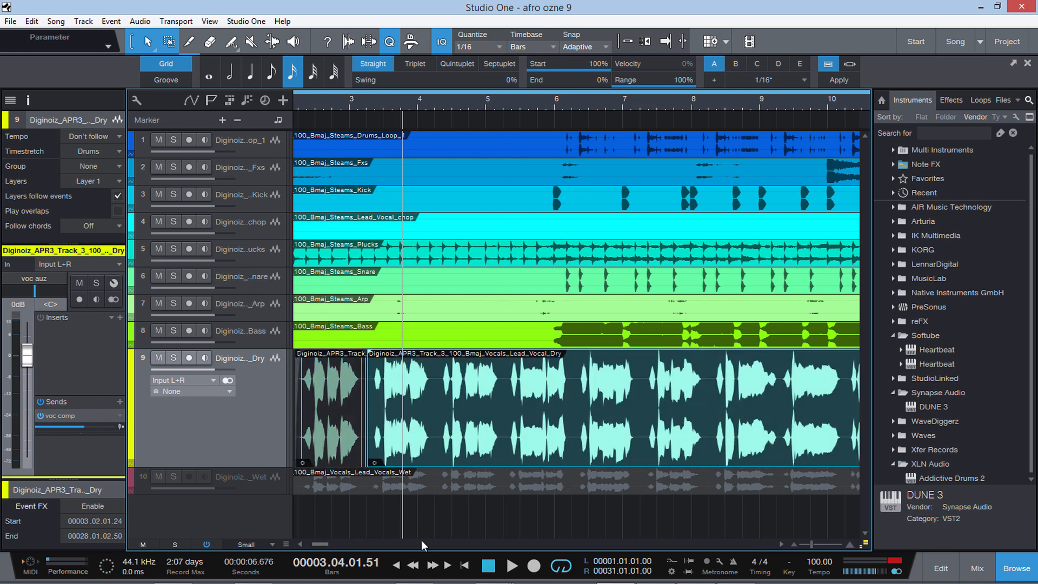
pyautogui.moveTo(320, 545); pyautogui.dragTo(313, 544)
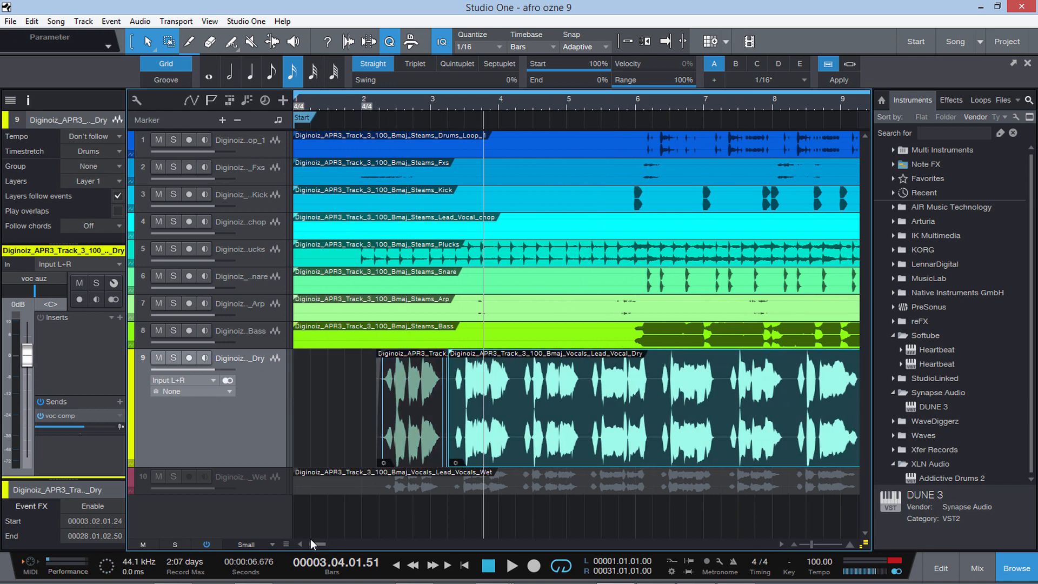
pyautogui.click(381, 104)
pyautogui.press('space')
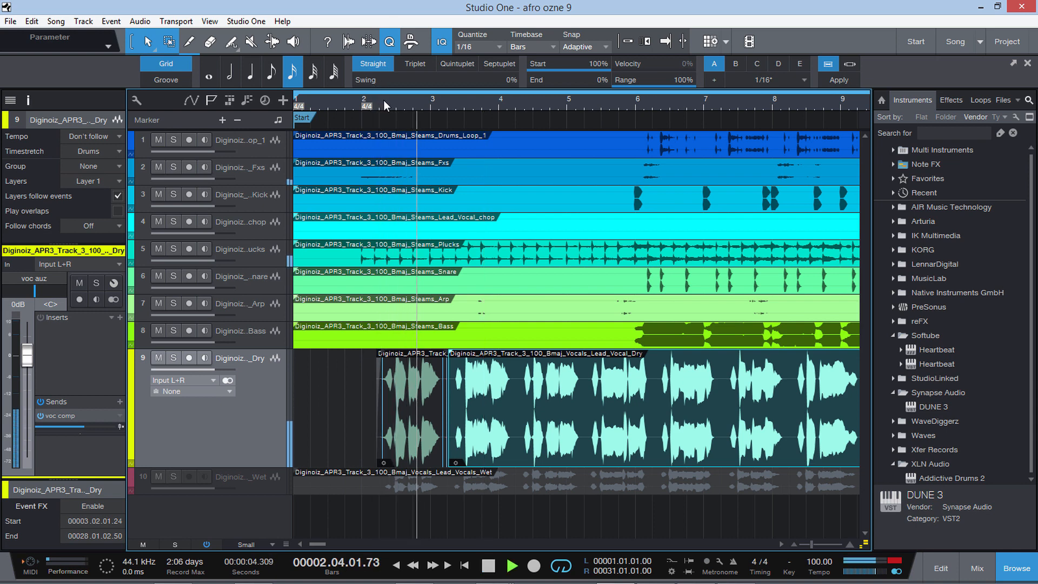
pyautogui.hotkey('ctrl', 'z')
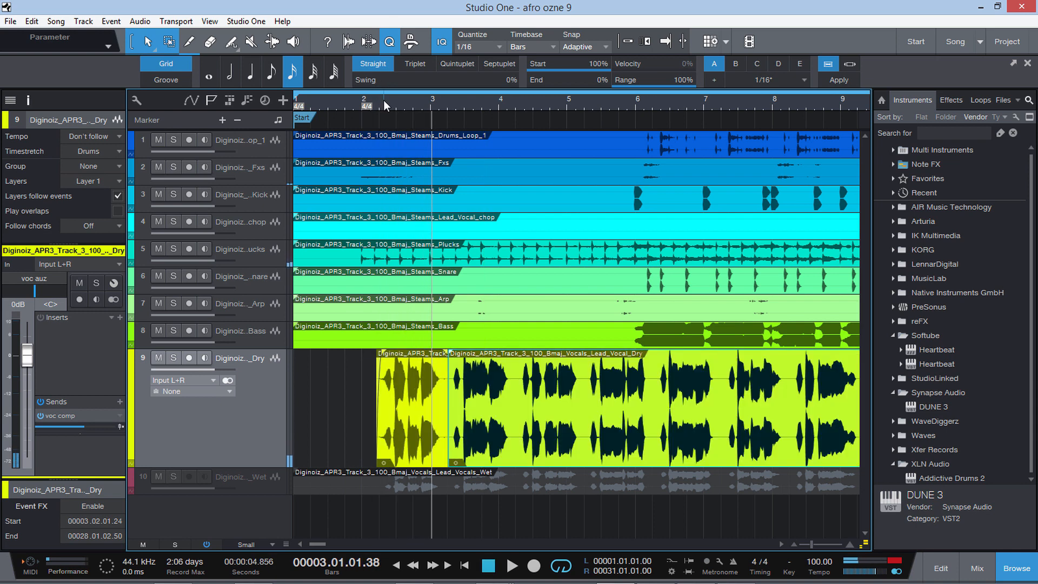
# Play the mix over the unquantized first vocal phrase, and close the quantize settings
pyautogui.press('space')
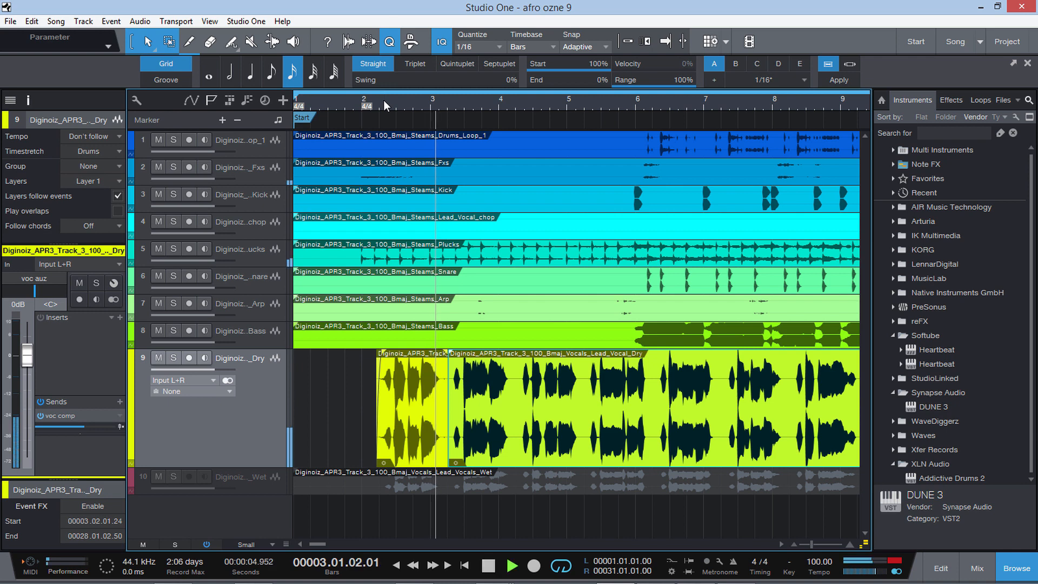
pyautogui.click(384, 104)
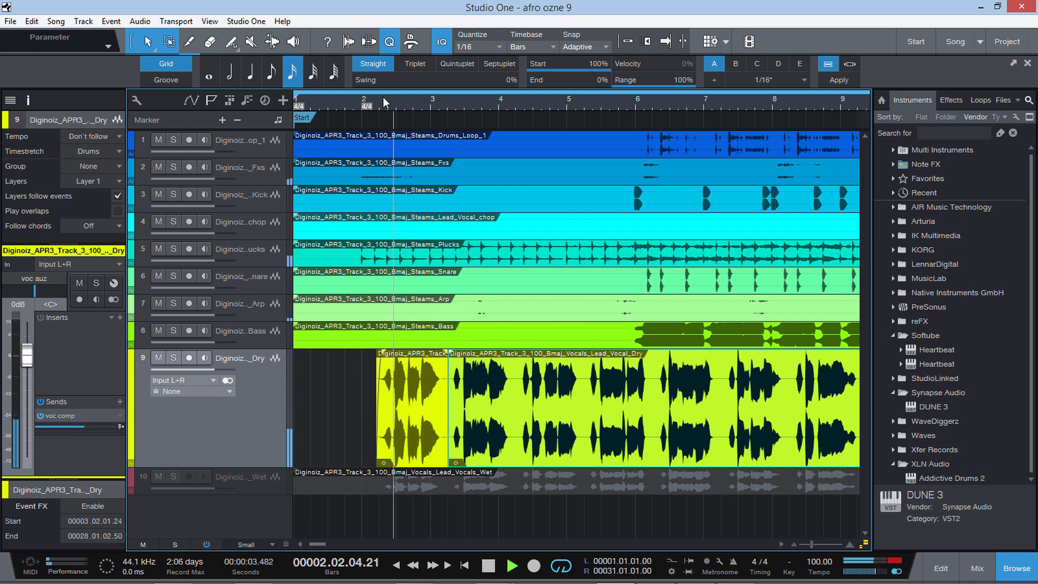
pyautogui.press('space')
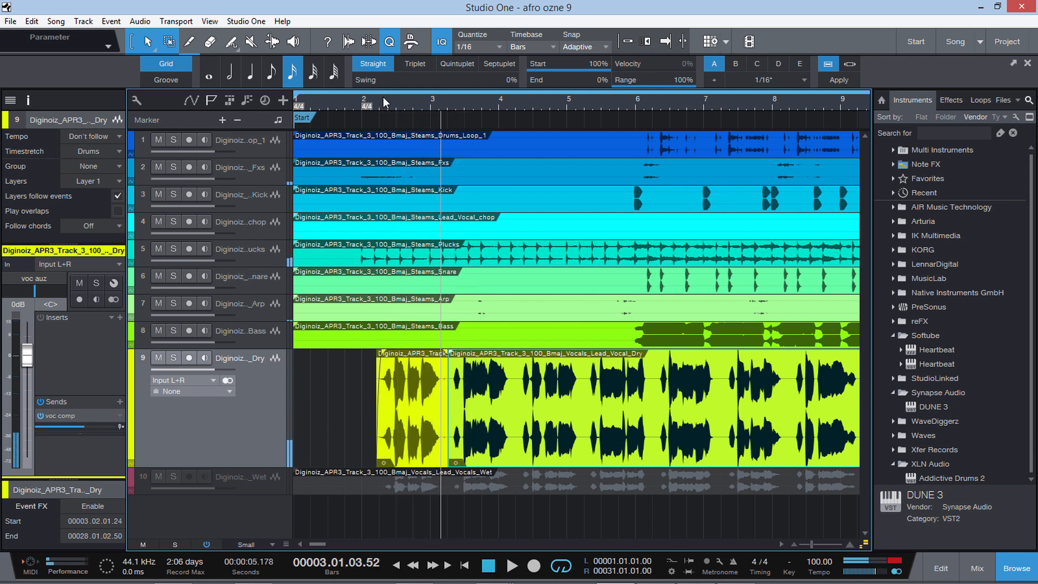
pyautogui.click(389, 42)
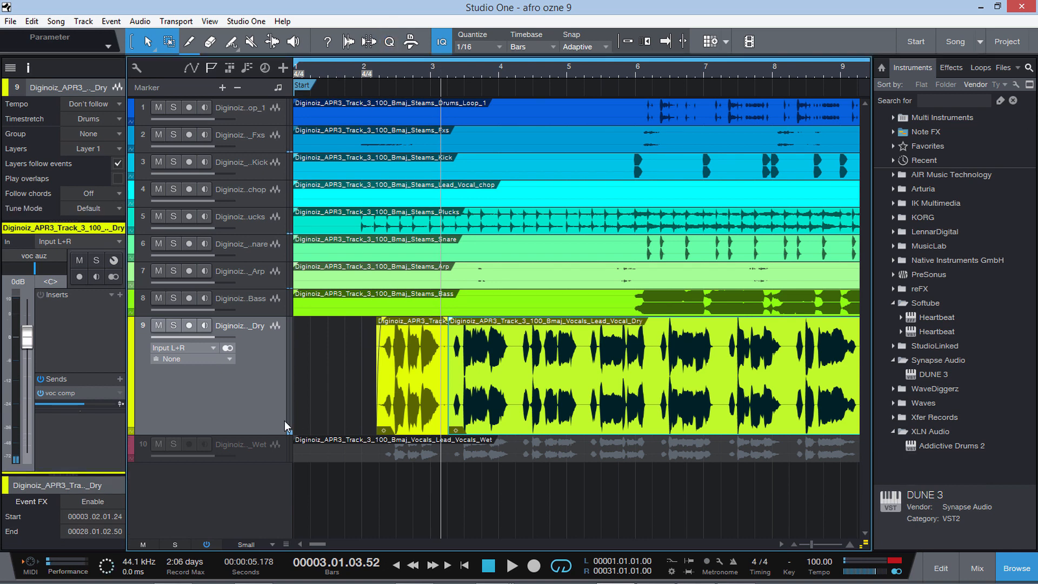
# Reduce the height of the dry vocal track and zoom the arrangement out to show bars 1 to 10
pyautogui.moveTo(266, 421); pyautogui.dragTo(265, 401)
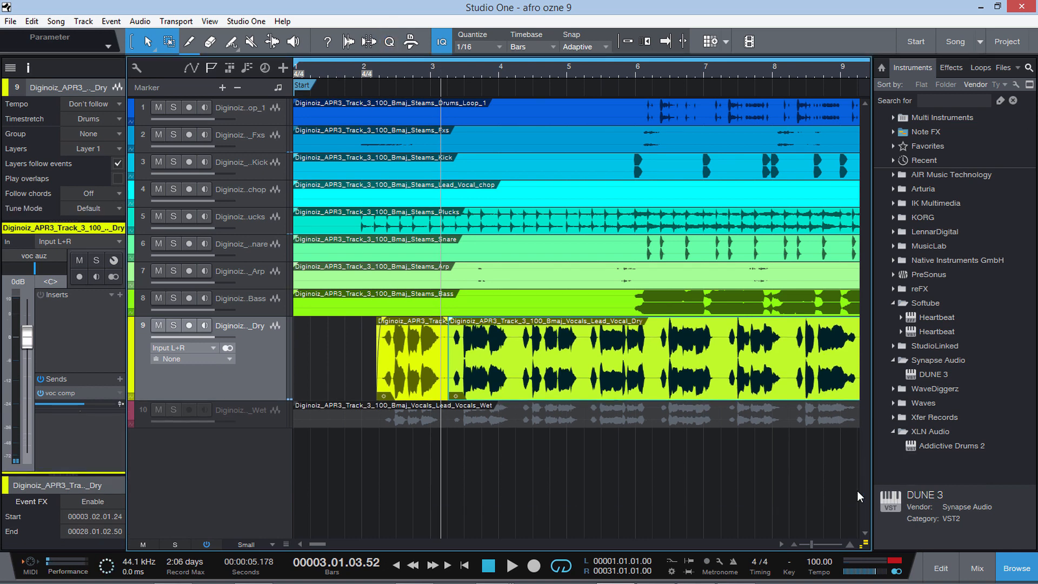
pyautogui.moveTo(811, 543); pyautogui.dragTo(804, 543)
pyautogui.moveTo(806, 543); pyautogui.dragTo(810, 543)
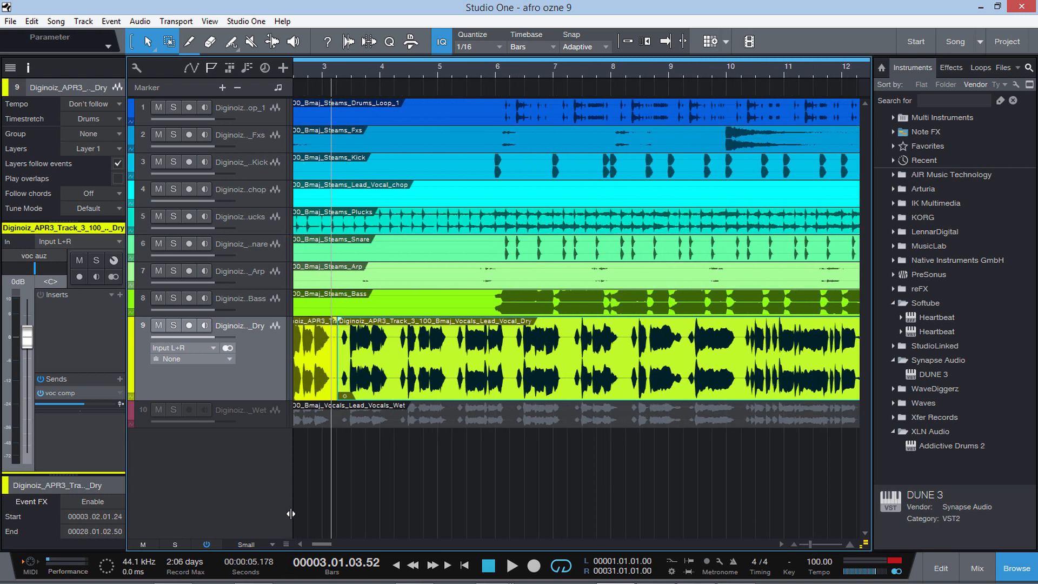
pyautogui.moveTo(322, 544); pyautogui.dragTo(319, 544)
# Open the first dry vocal event for editing with Melodyne, and detach and maximize the Melodyne editor
pyautogui.click(401, 355)
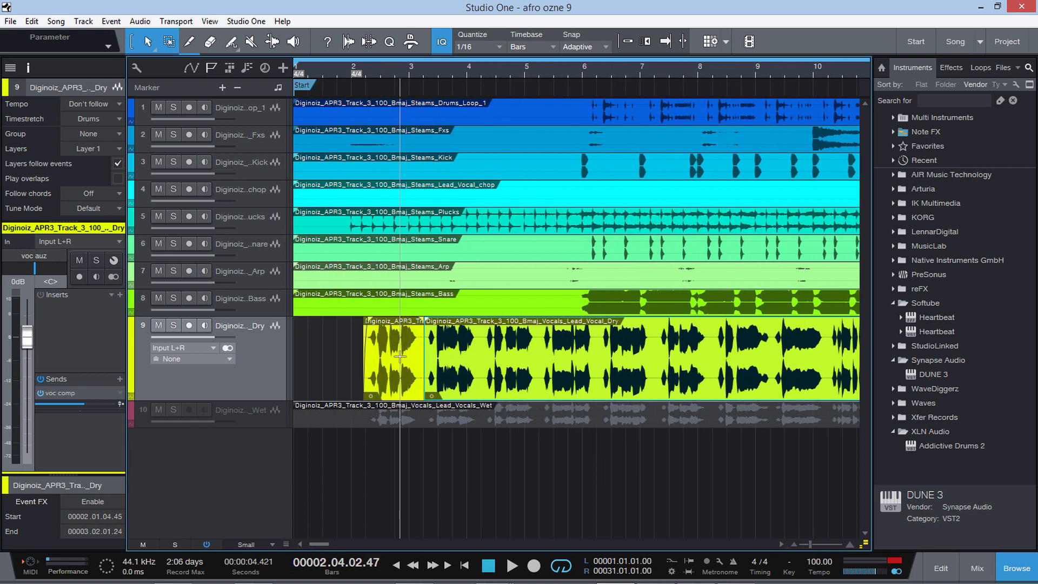
pyautogui.click(393, 382)
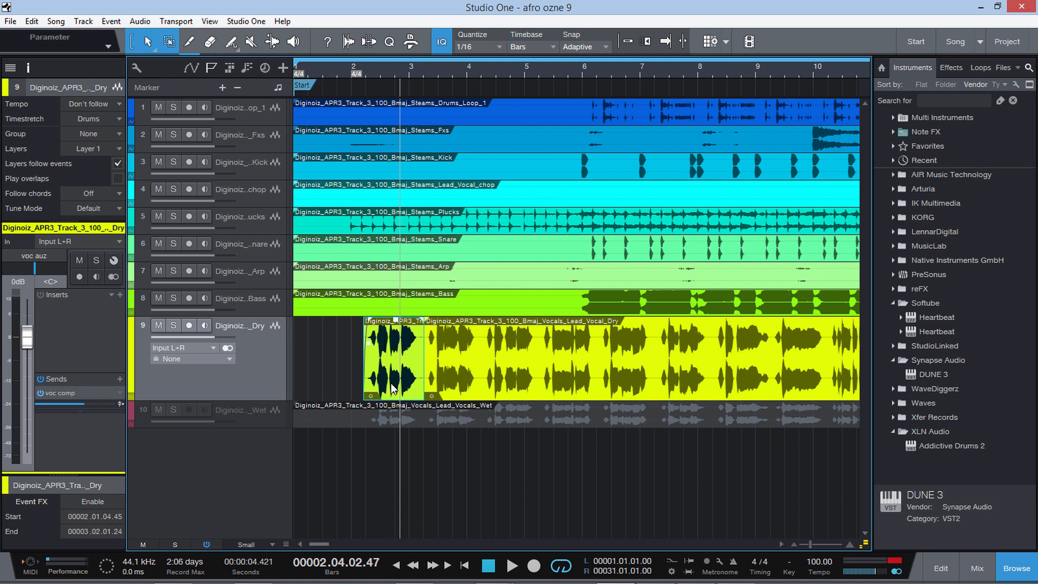
pyautogui.rightClick(386, 368)
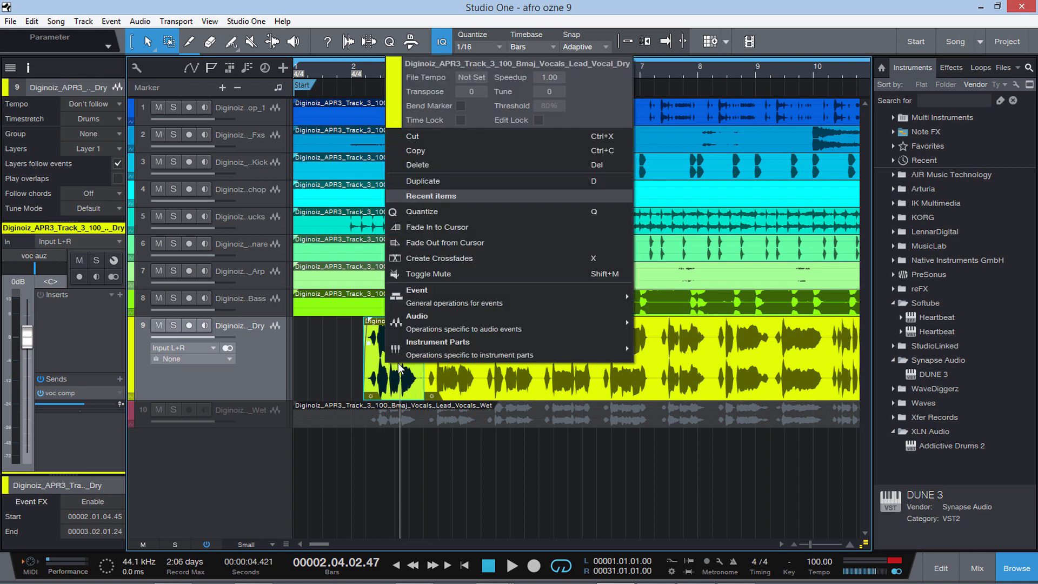
pyautogui.moveTo(431, 331)
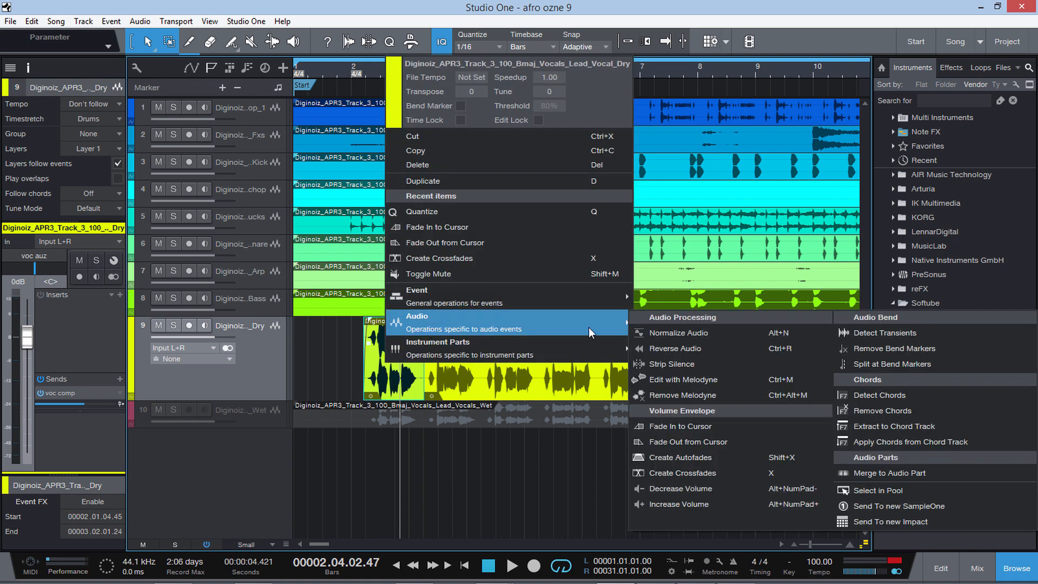
pyautogui.click(702, 380)
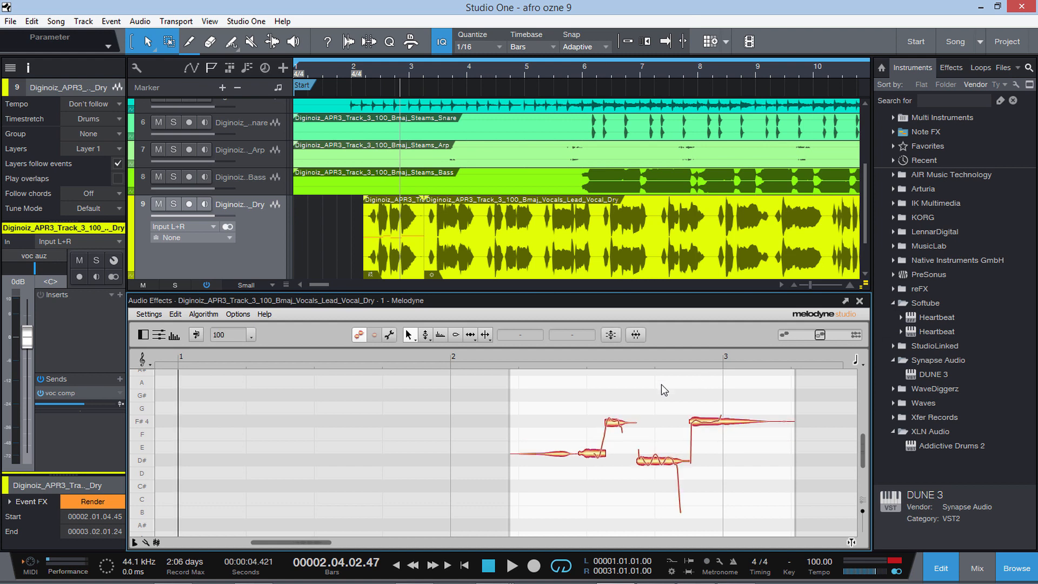
pyautogui.click(846, 301)
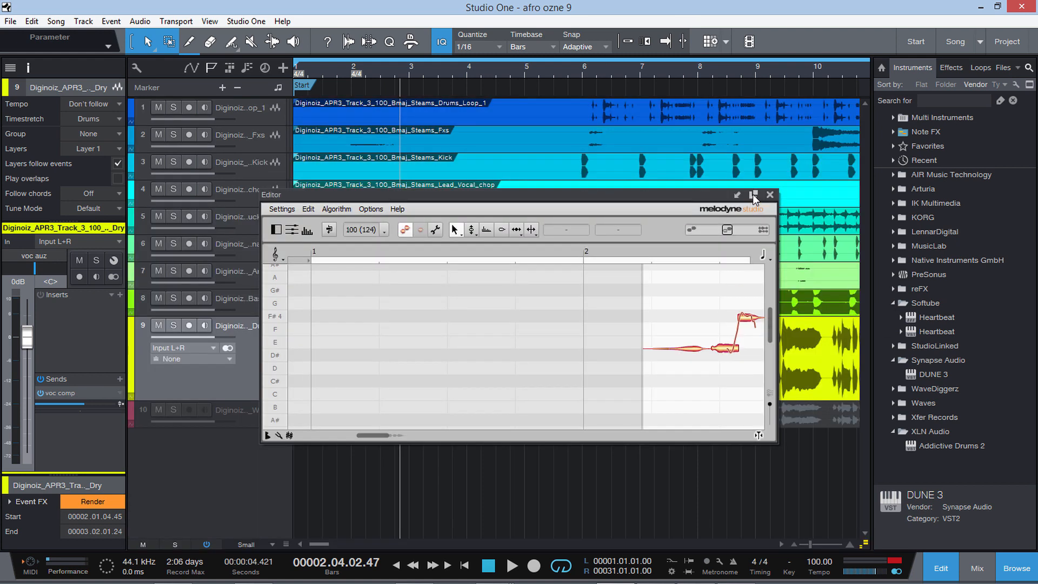
pyautogui.click(753, 195)
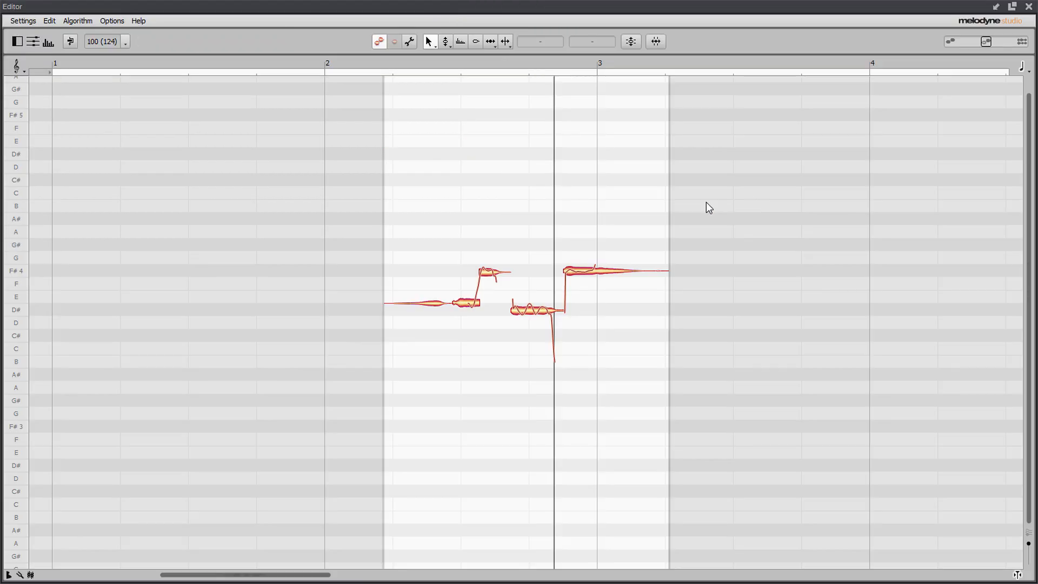
# Zoom in on the detected notes of the phrase, return to the main selection tool, and play the phrase from its beginning
pyautogui.rightClick(469, 242)
pyautogui.click(464, 268)
pyautogui.moveTo(463, 266); pyautogui.dragTo(540, 332)
pyautogui.rightClick(395, 187)
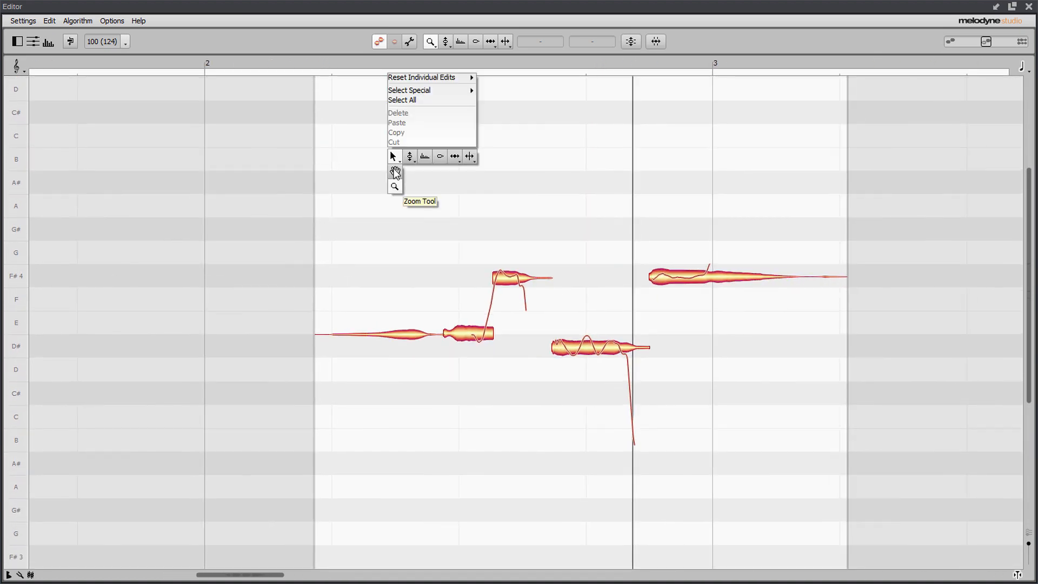
pyautogui.click(393, 156)
pyautogui.click(314, 65)
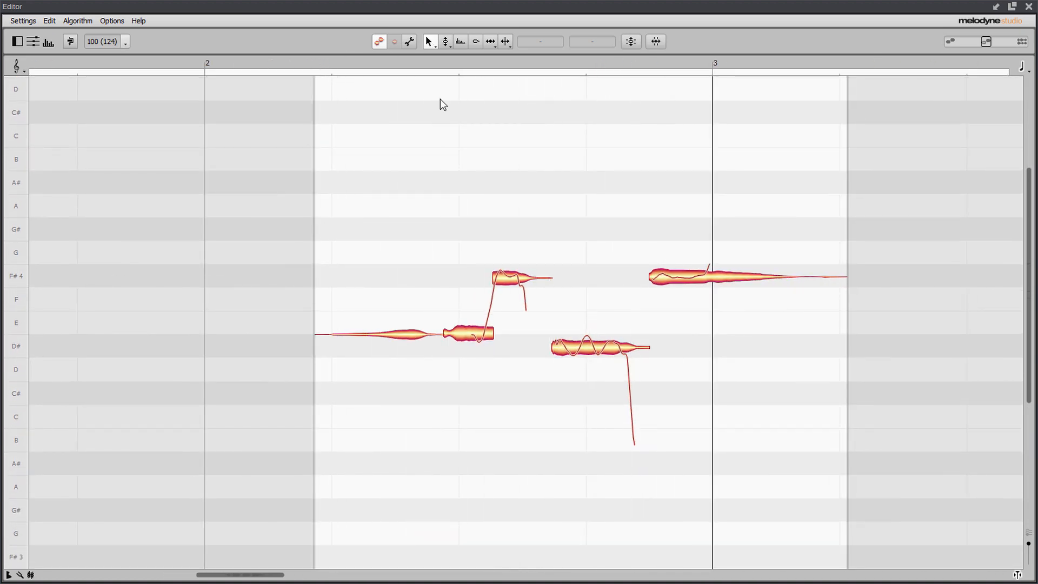
# Try raising the last note of the phrase to G#4, and play the phrase
pyautogui.click(723, 280)
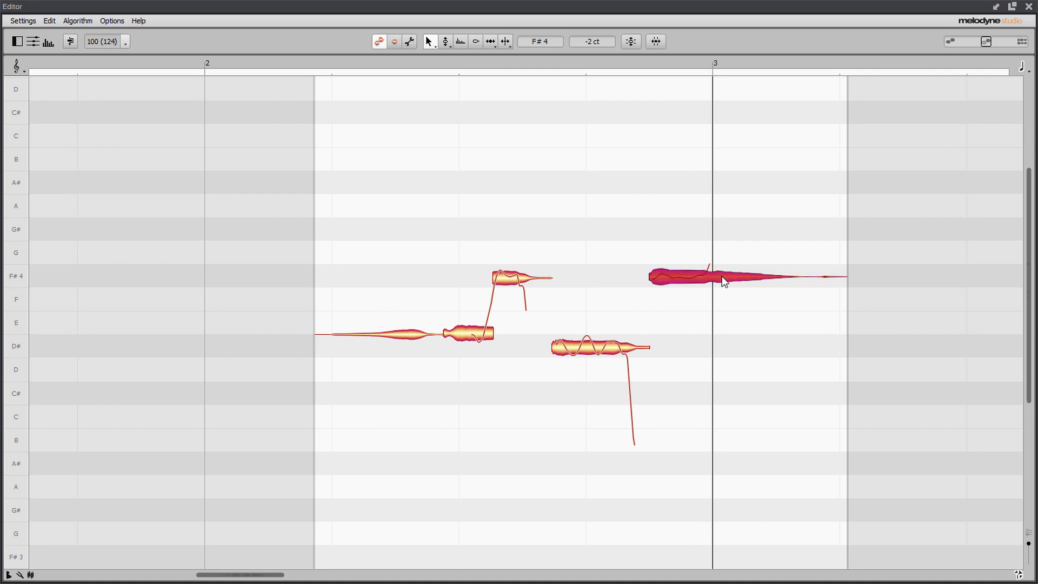
pyautogui.moveTo(723, 280); pyautogui.dragTo(710, 229)
pyautogui.click(354, 63)
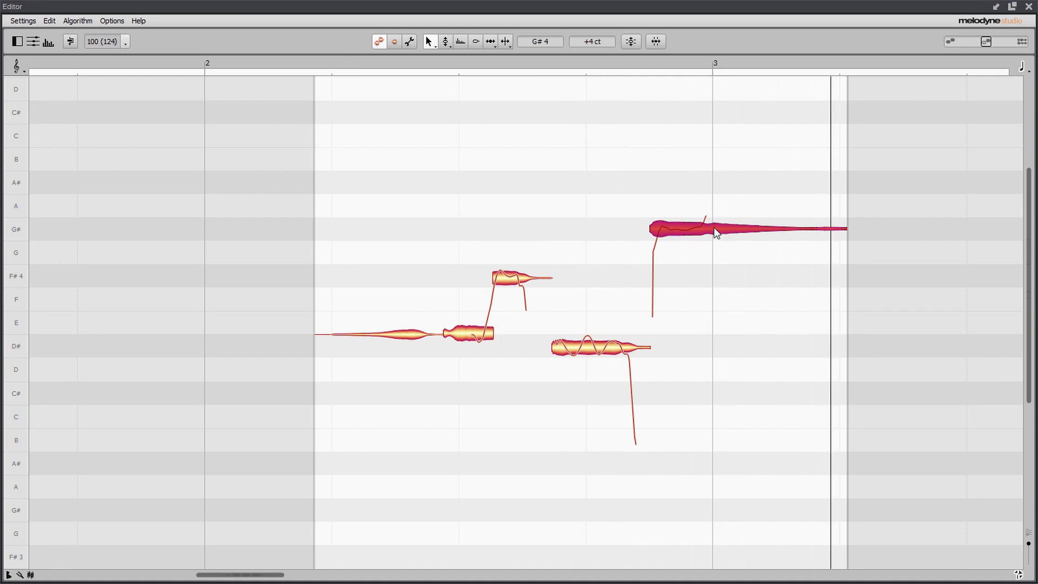
# Try lowering the last note of the phrase to D#4, and play the phrase again
pyautogui.moveTo(711, 233); pyautogui.dragTo(711, 351)
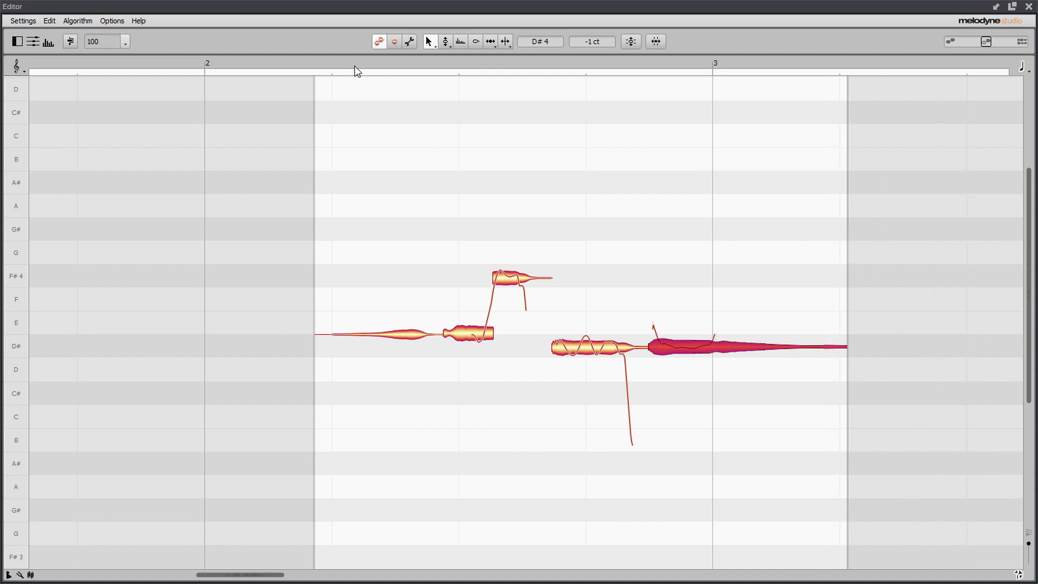
pyautogui.click(346, 66)
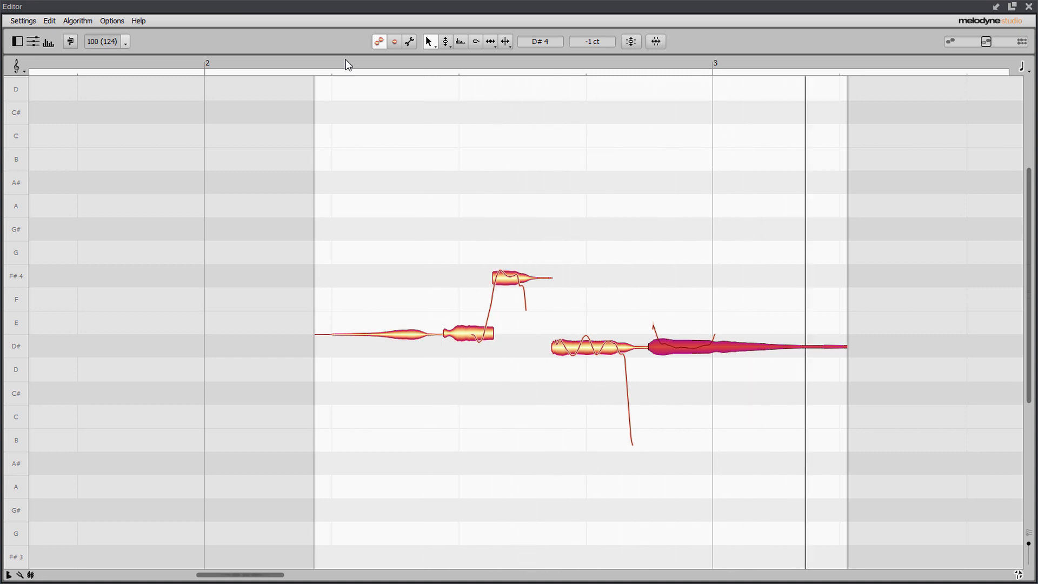
pyautogui.click(338, 63)
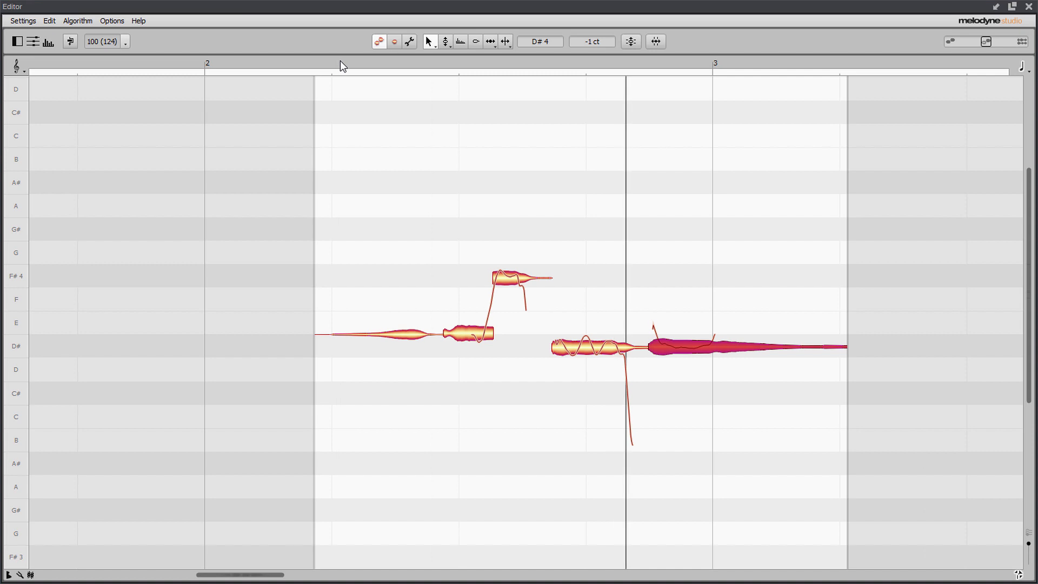
# Try the second-to-last note of the phrase at A4 and at G4, playing the phrase after each change
pyautogui.click(598, 354)
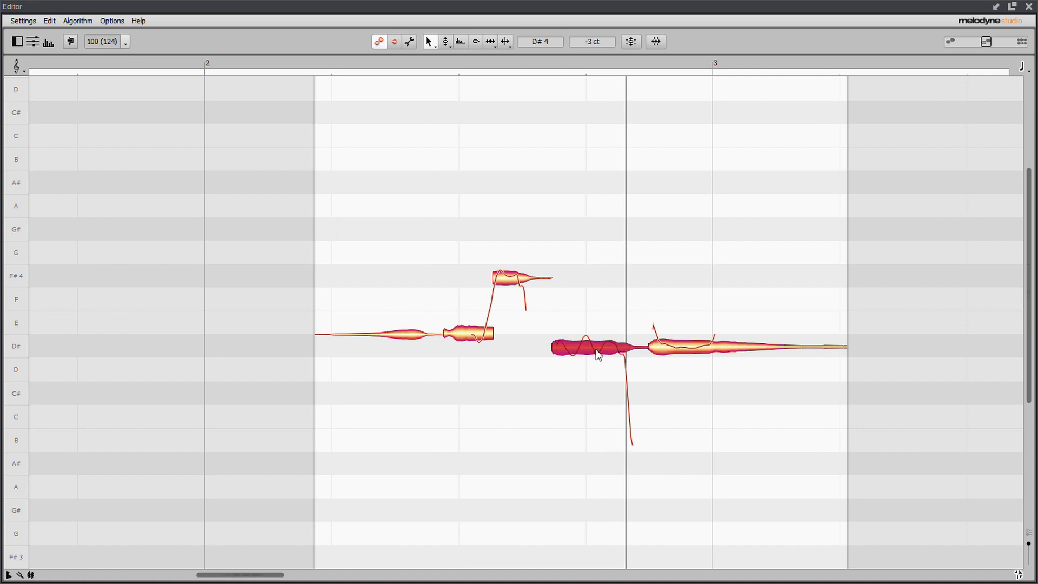
pyautogui.moveTo(598, 354); pyautogui.dragTo(600, 208)
pyautogui.click(341, 64)
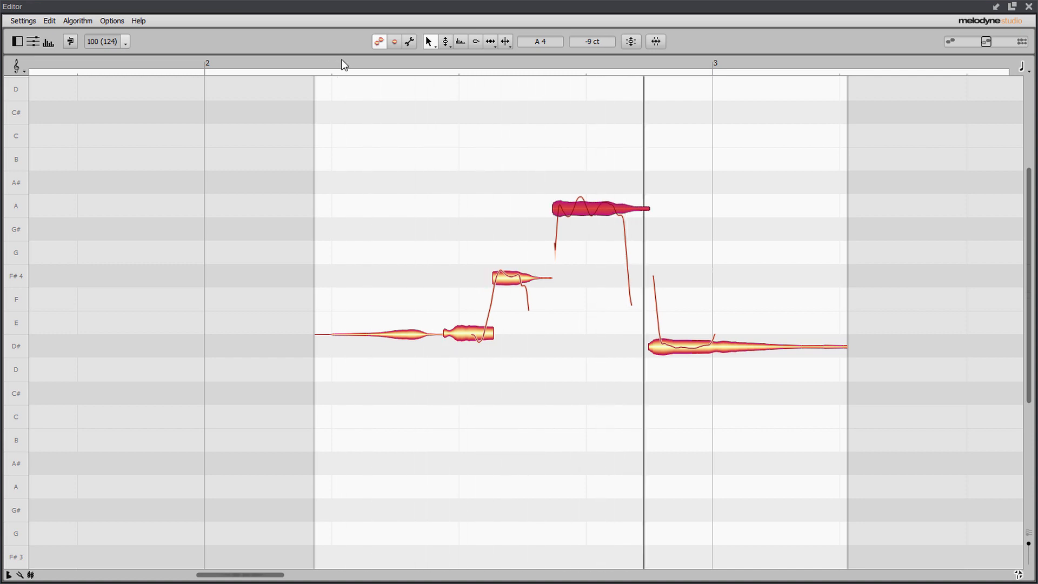
pyautogui.moveTo(595, 214); pyautogui.dragTo(595, 260)
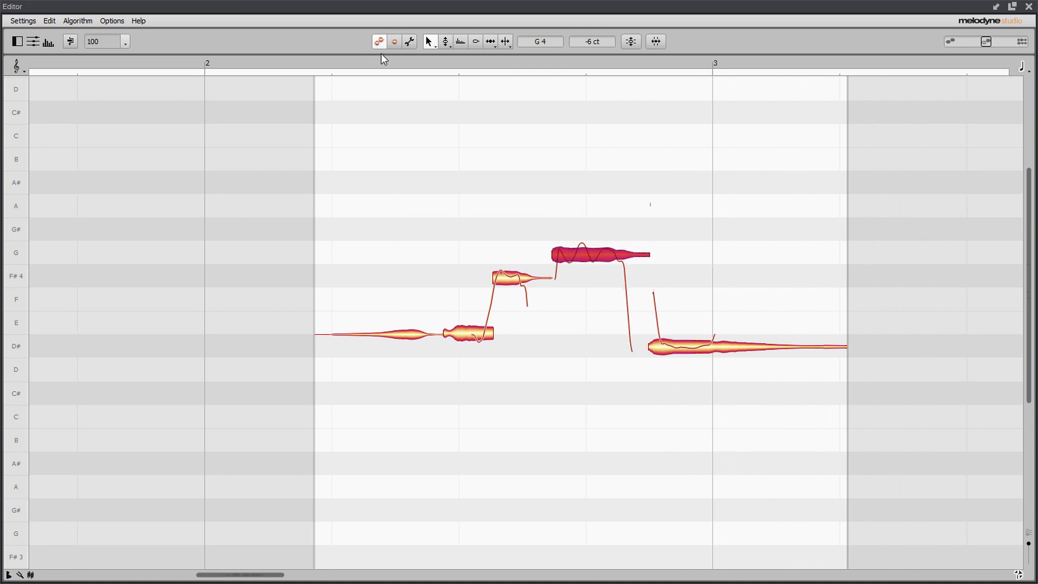
pyautogui.click(362, 65)
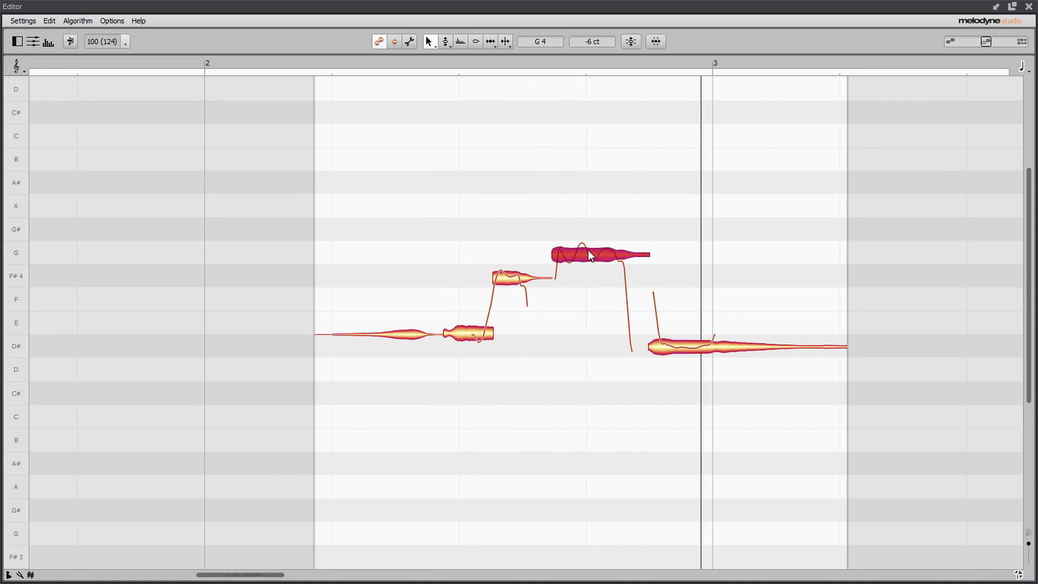
# Set the second-to-last note to F# 4, reduce its pitch modulation to 35%, and play the phrase
pyautogui.moveTo(593, 261); pyautogui.dragTo(593, 283)
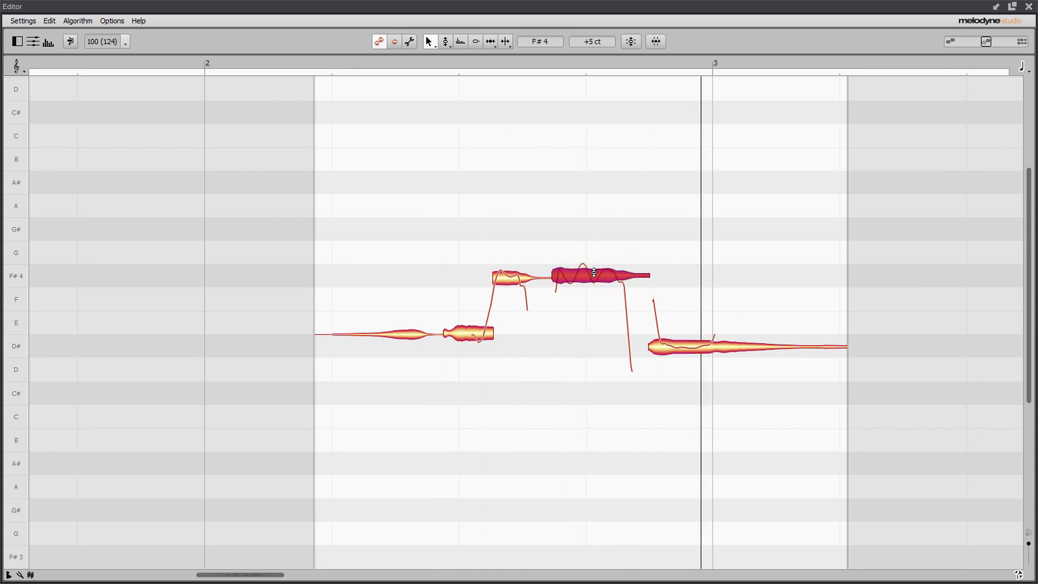
pyautogui.rightClick(605, 274)
pyautogui.click(606, 287)
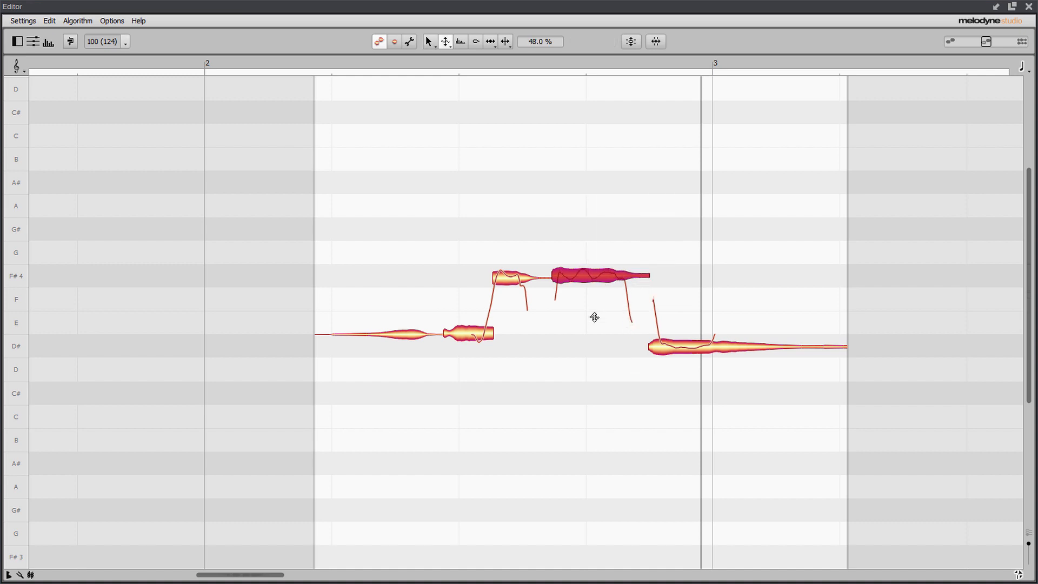
pyautogui.click(340, 60)
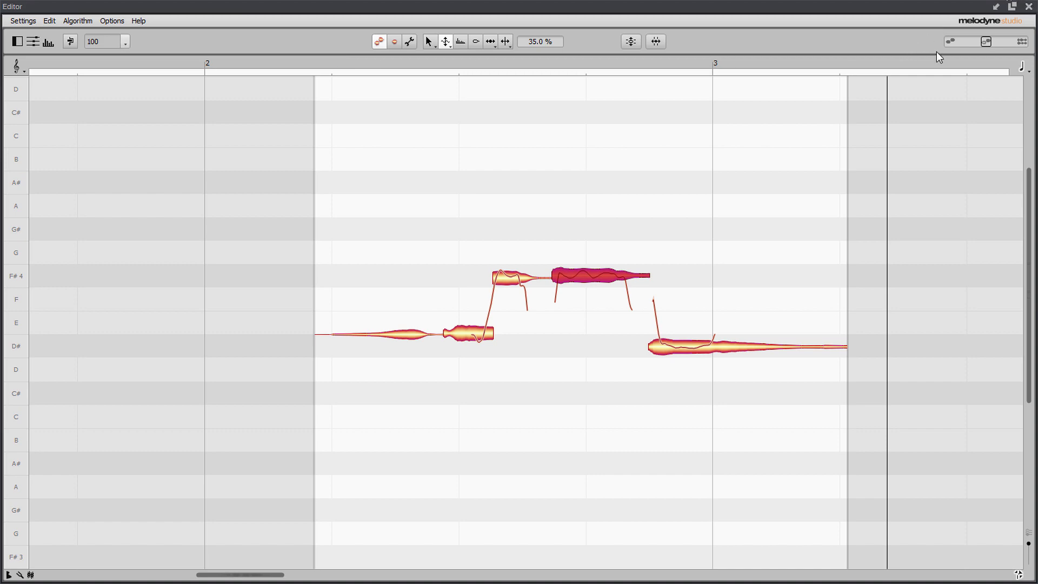
# Close the Melodyne editor and remove Melodyne from the first dry vocal event
pyautogui.click(1029, 6)
pyautogui.click(393, 382)
pyautogui.rightClick(388, 357)
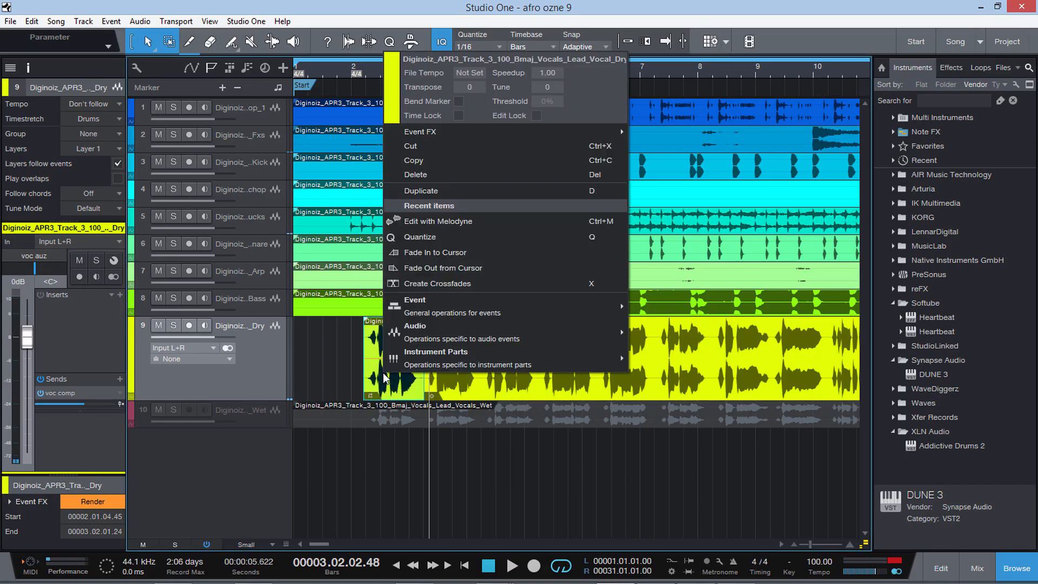
pyautogui.moveTo(453, 333)
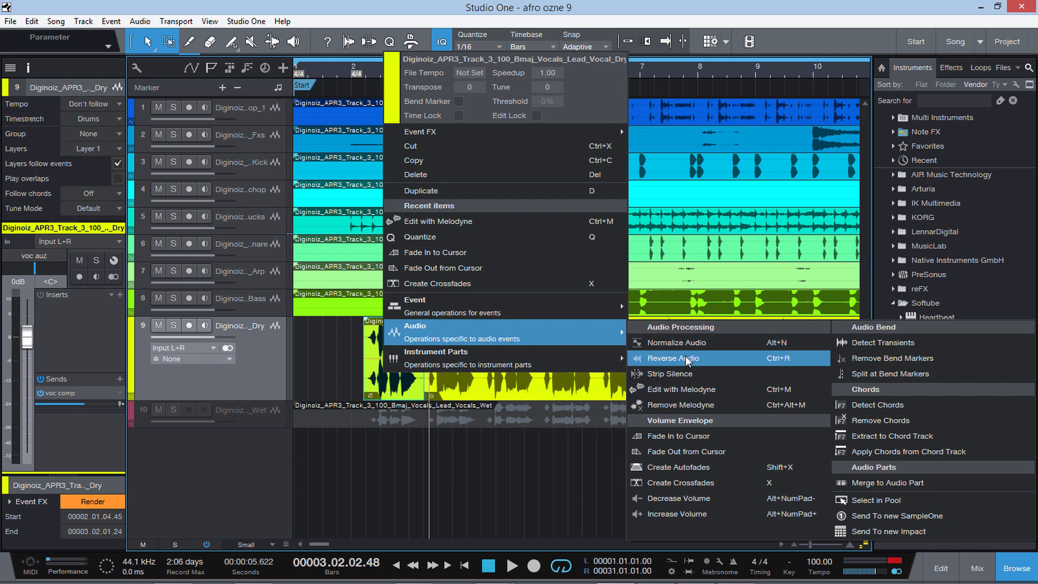
pyautogui.click(692, 406)
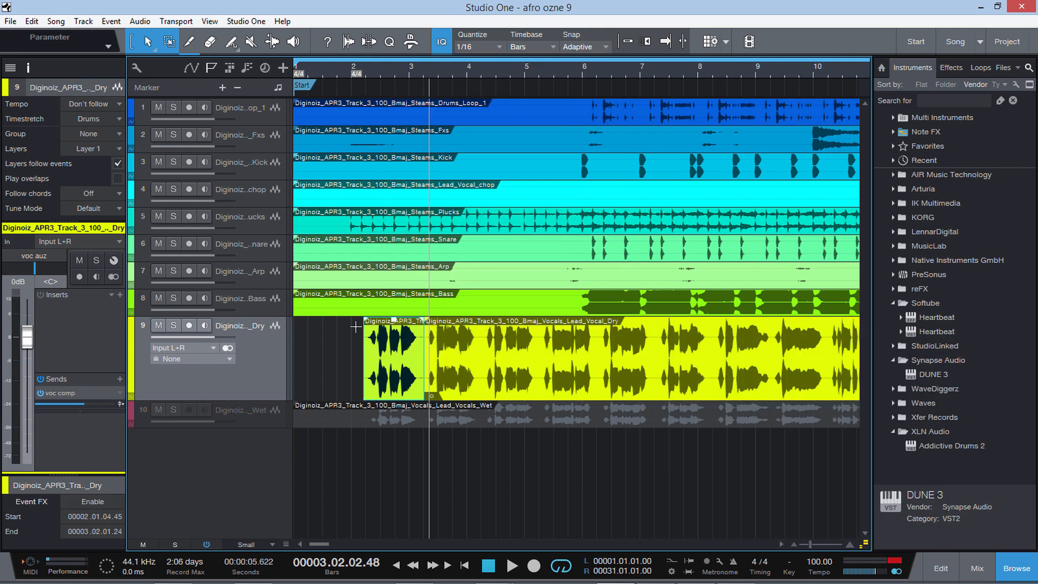
# Undo the Melodyne removal and play the mix from bar 2 over the first vocal phrase
pyautogui.click(31, 21)
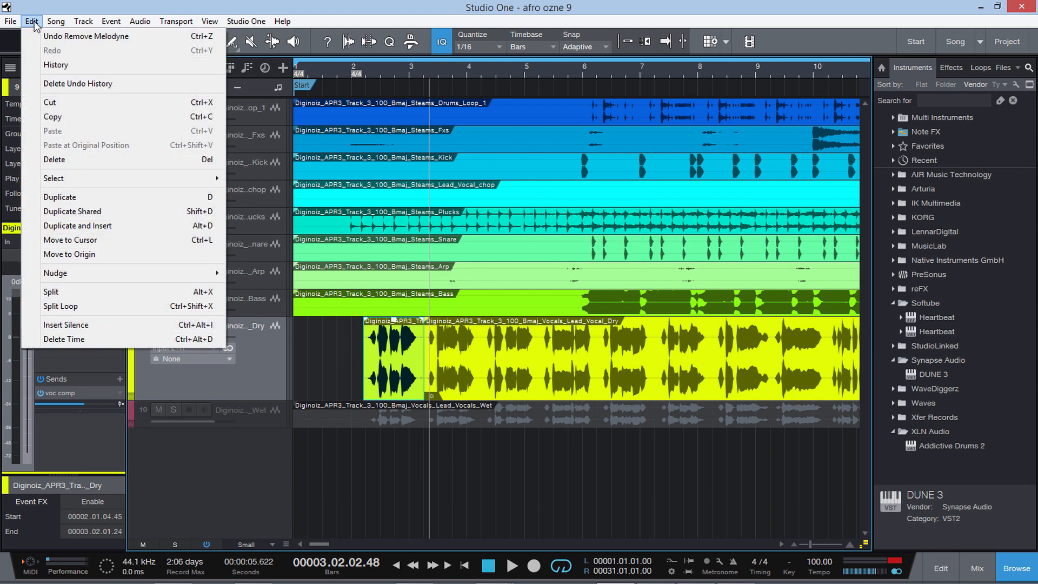
pyautogui.click(82, 41)
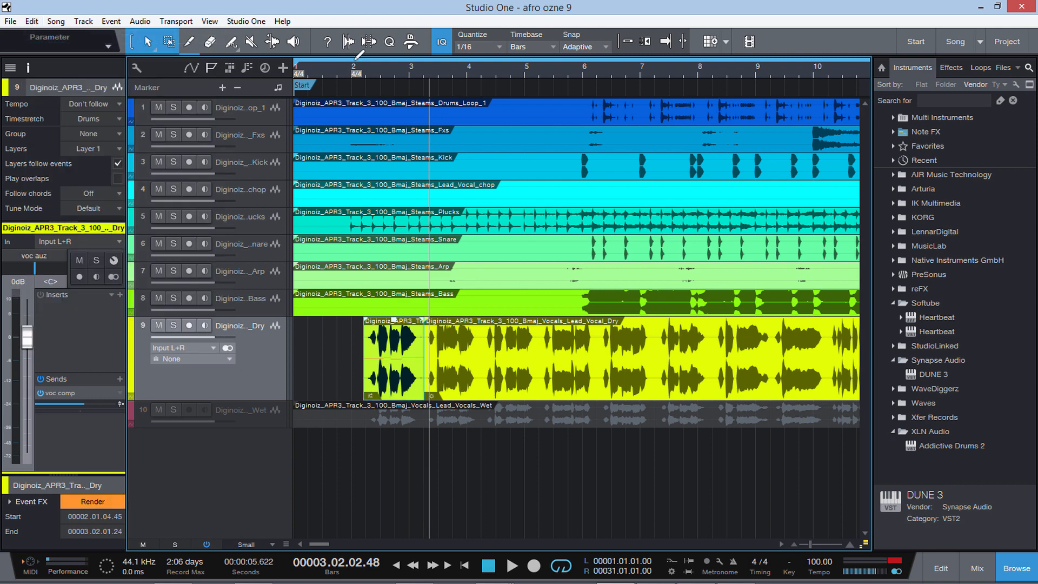
pyautogui.click(353, 77)
pyautogui.press('space')
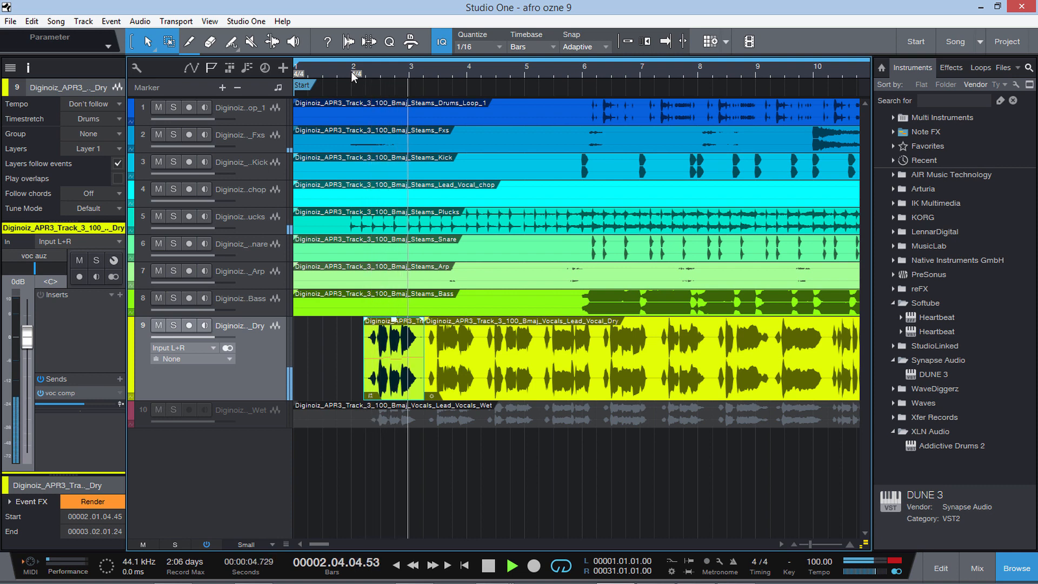
pyautogui.press('space')
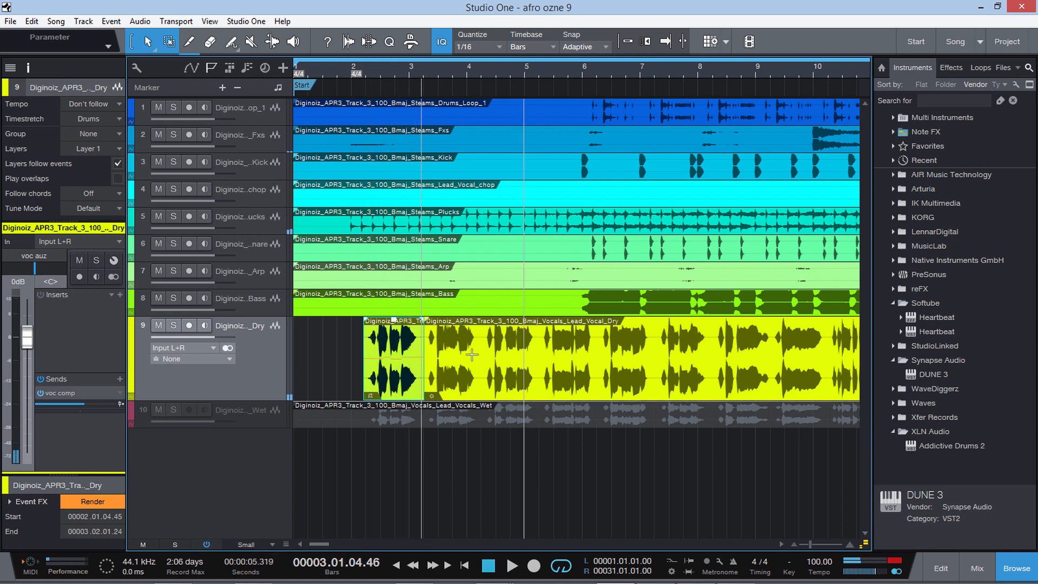
# Reopen the first dry vocal event in the Melodyne editor to check its note pitches, and close the editor
pyautogui.rightClick(383, 387)
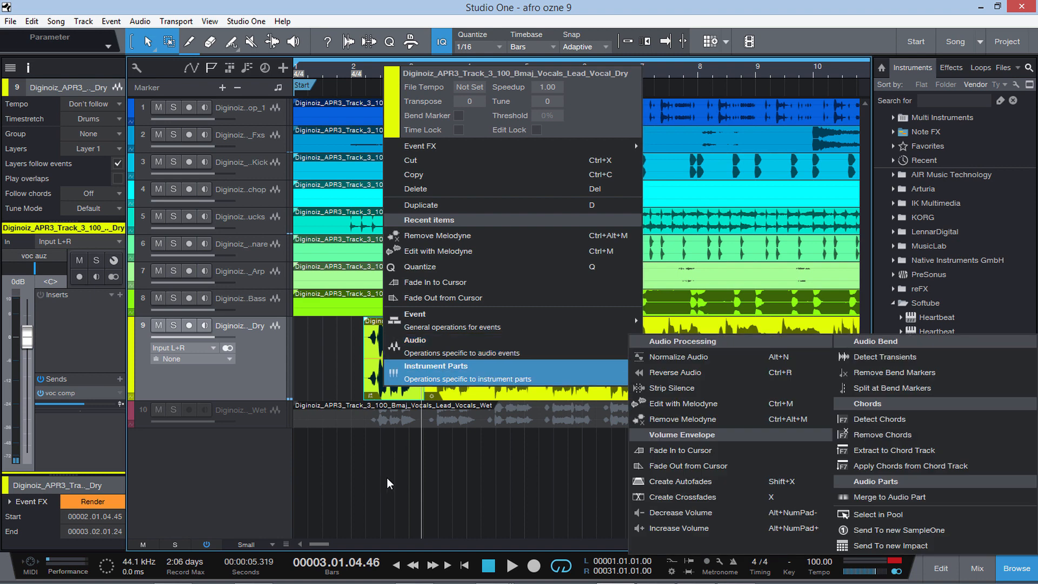
pyautogui.click(387, 477)
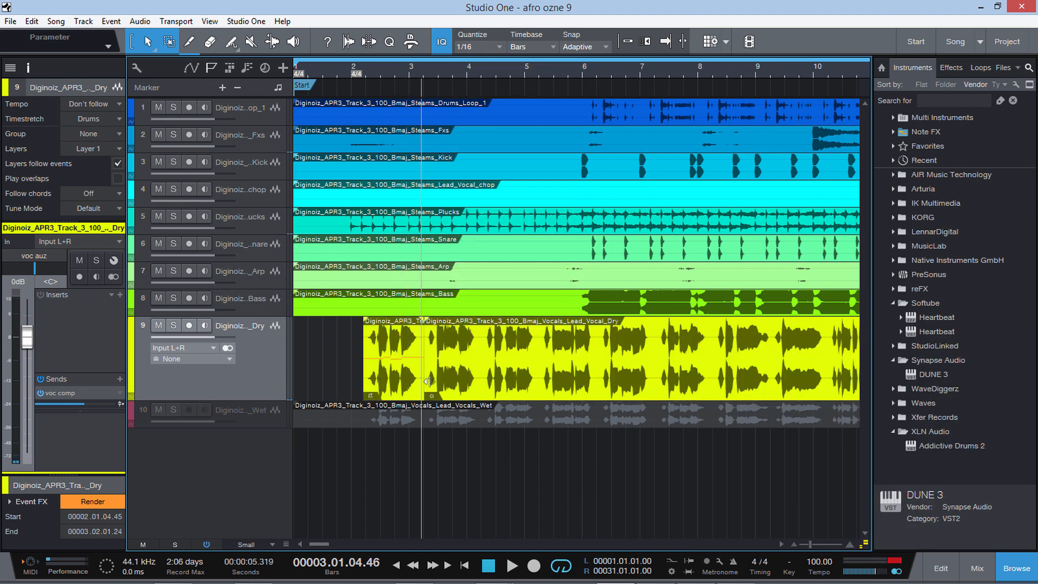
pyautogui.click(429, 381)
pyautogui.click(387, 385)
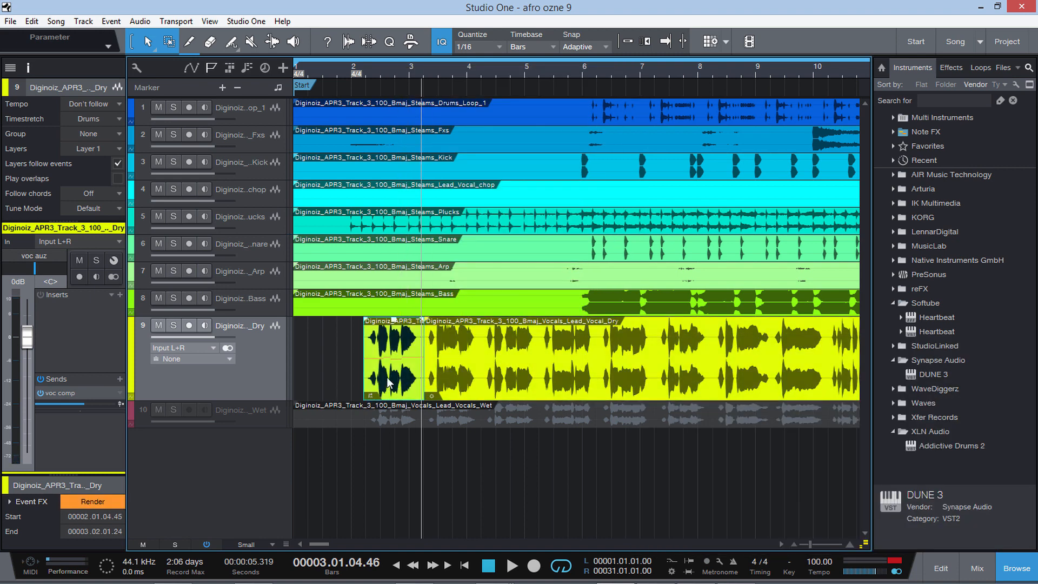
pyautogui.doubleClick(387, 381)
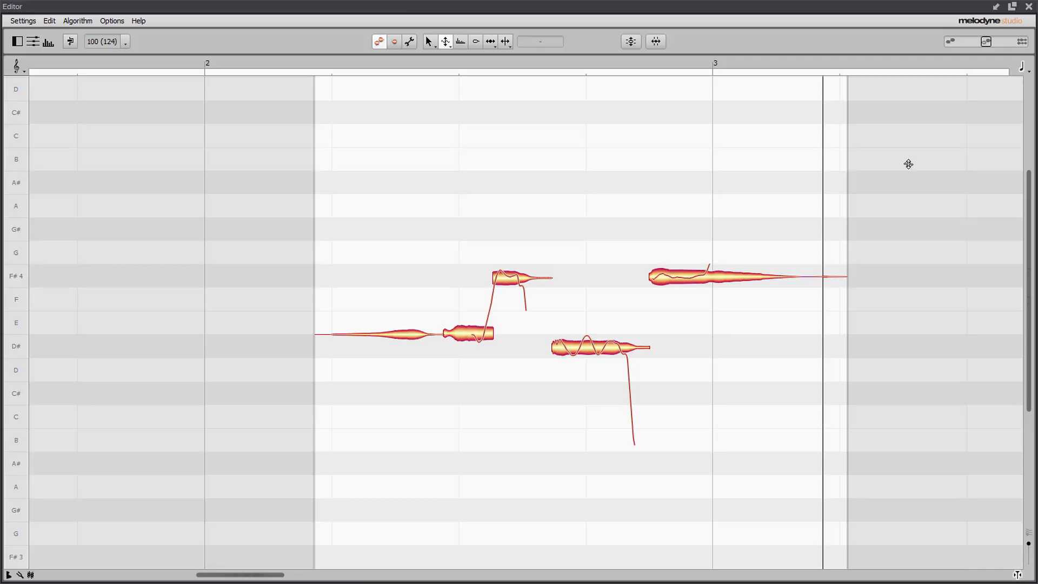
pyautogui.click(1029, 6)
# Remove the bend markers from the first dry vocal event
pyautogui.rightClick(398, 376)
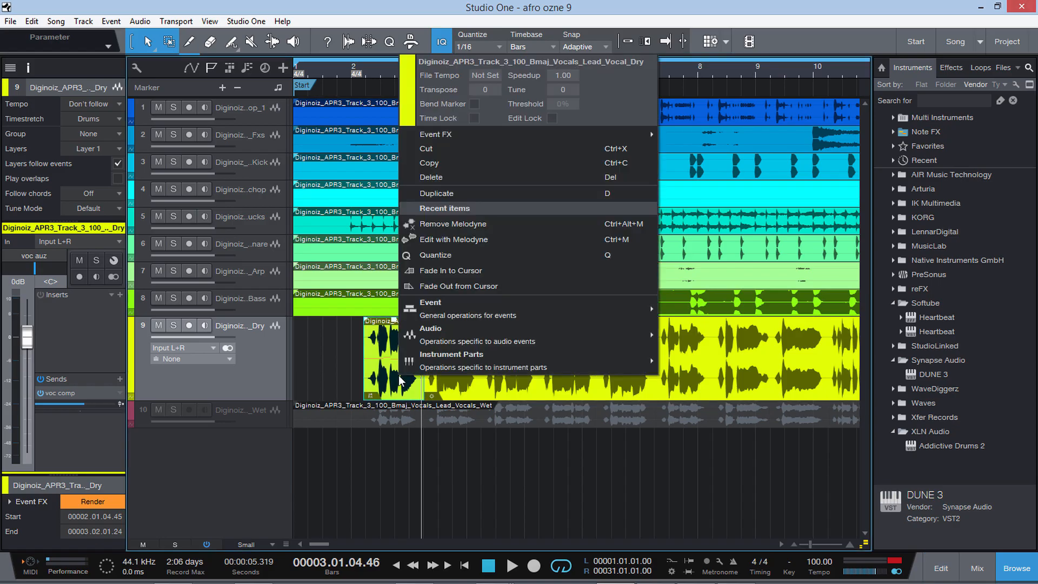
pyautogui.moveTo(639, 332)
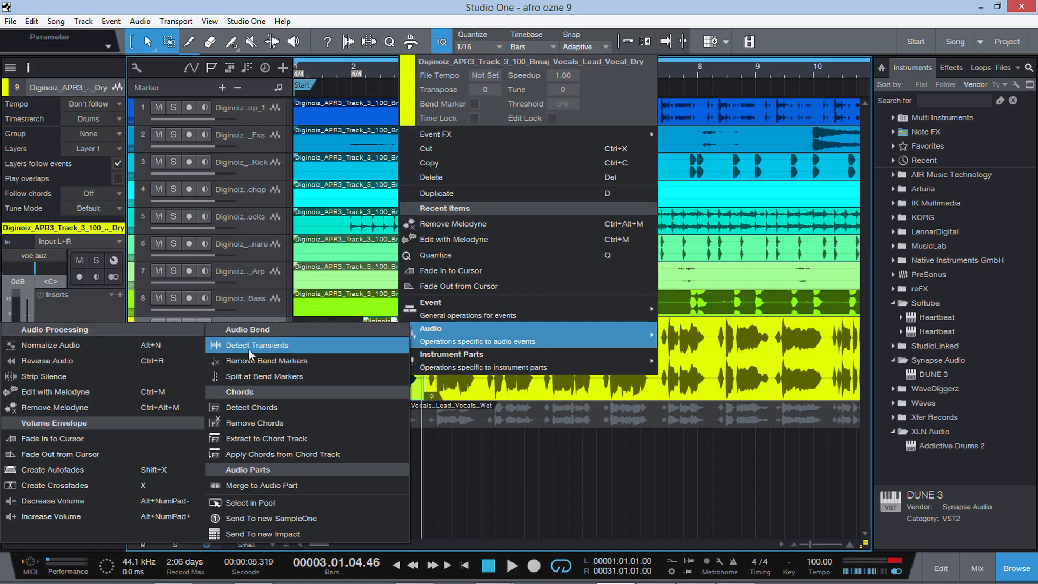
pyautogui.click(278, 360)
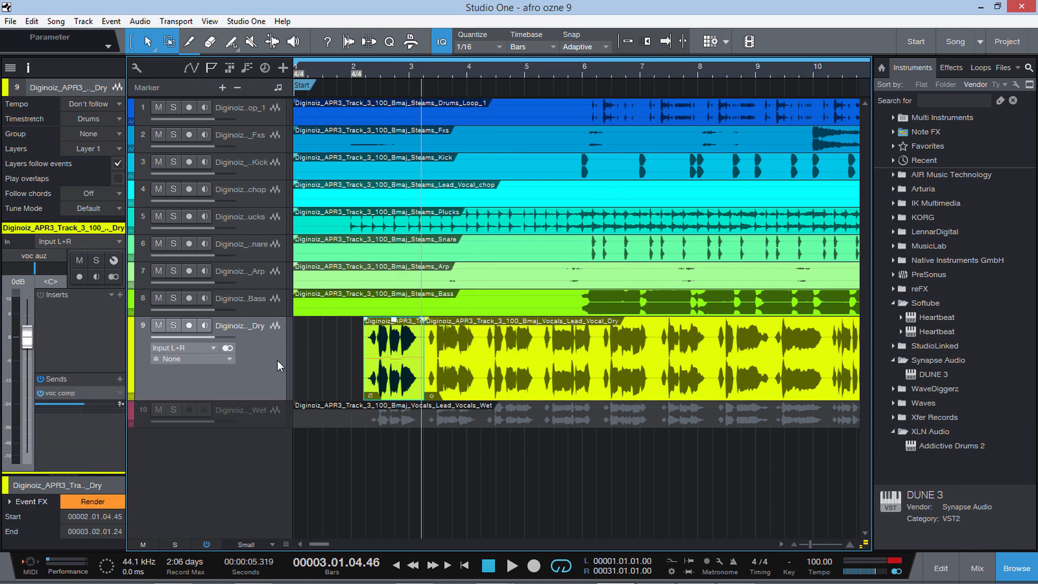
# Strip the silence from the second dry vocal event on track 9
pyautogui.rightClick(390, 371)
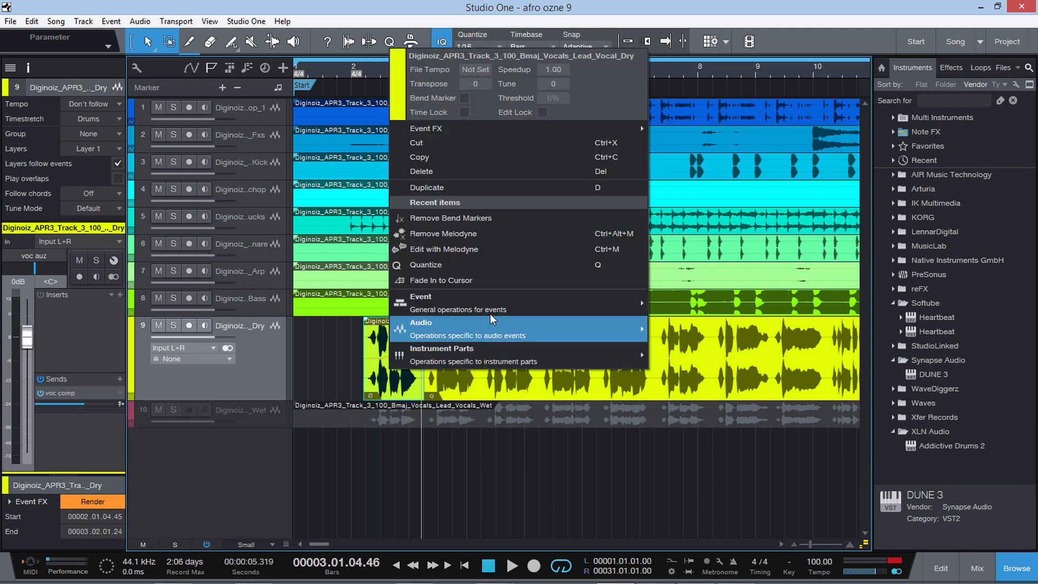
pyautogui.moveTo(490, 331)
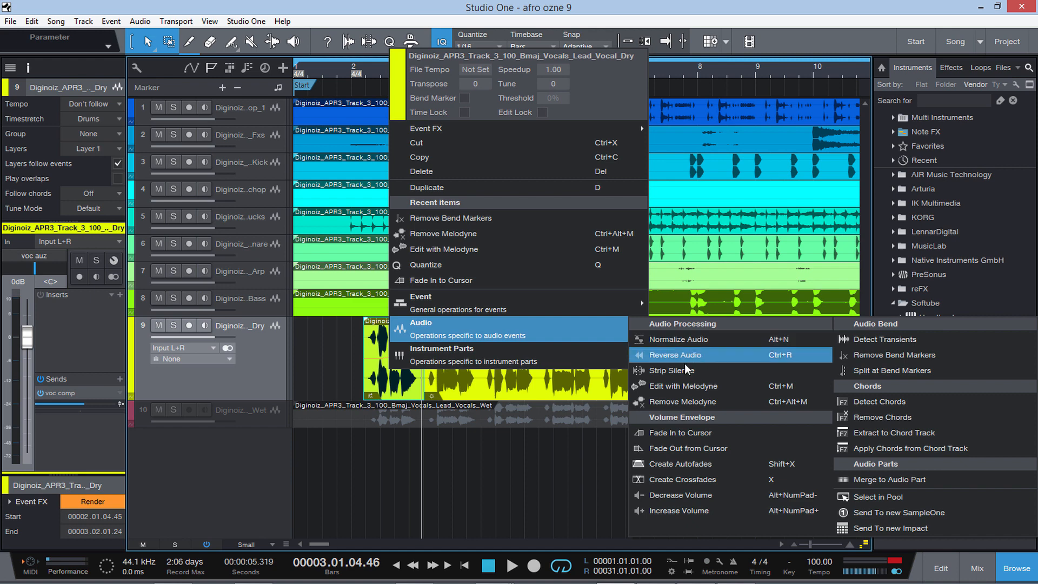
pyautogui.click(556, 383)
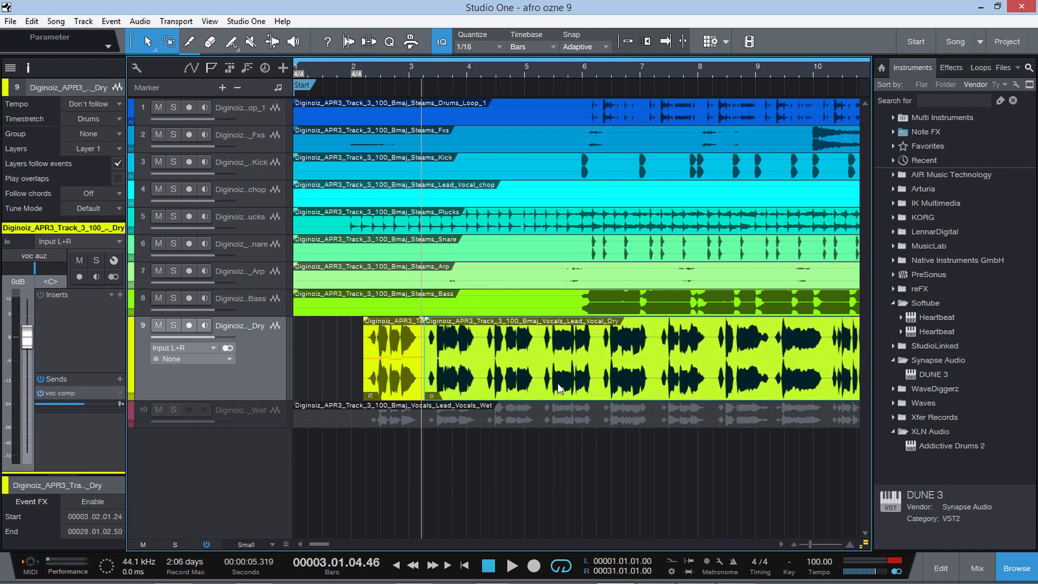
pyautogui.moveTo(805, 544); pyautogui.dragTo(817, 545)
pyautogui.rightClick(530, 365)
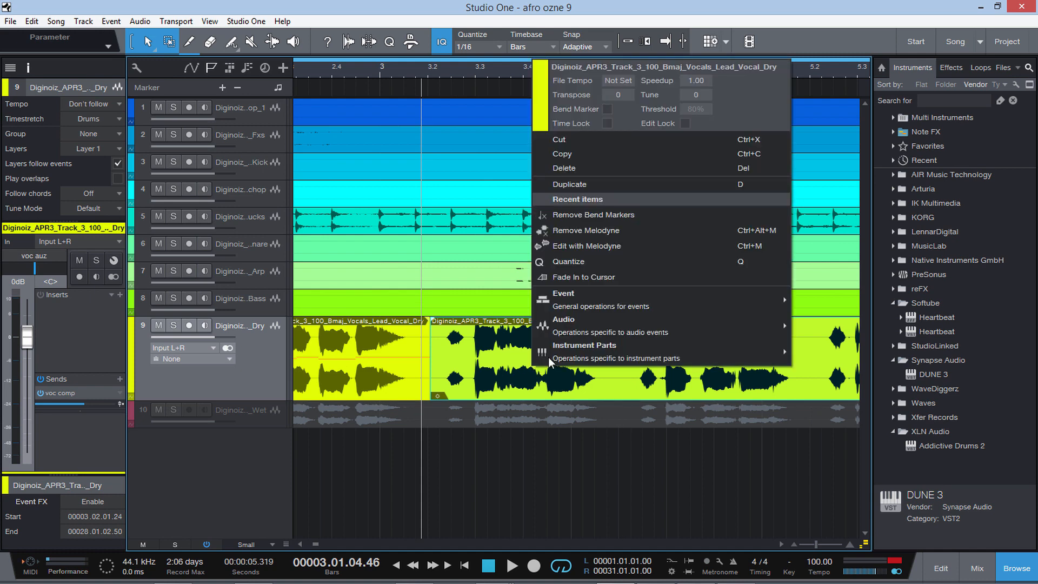
pyautogui.moveTo(617, 326)
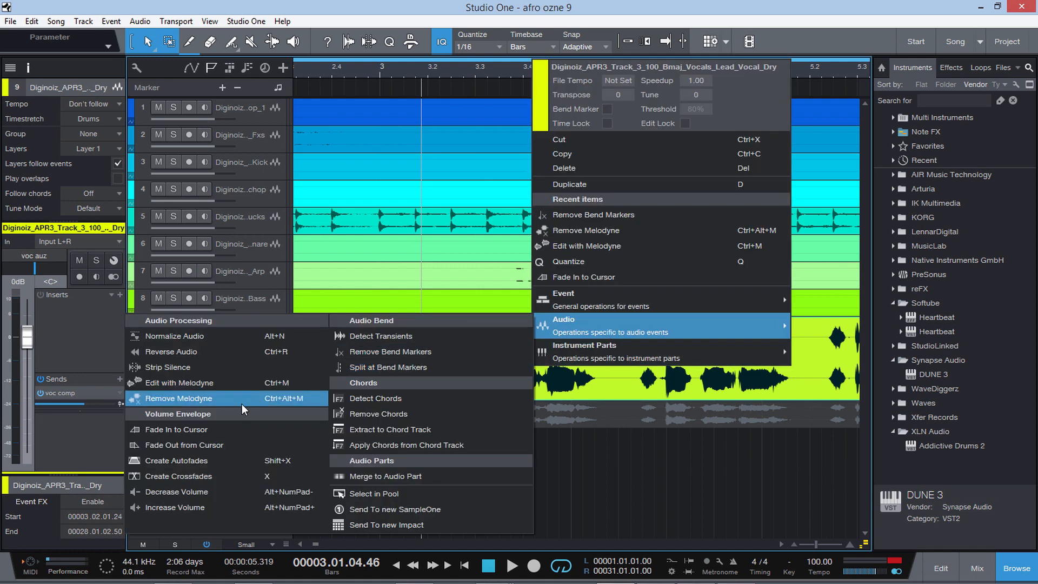
pyautogui.click(225, 370)
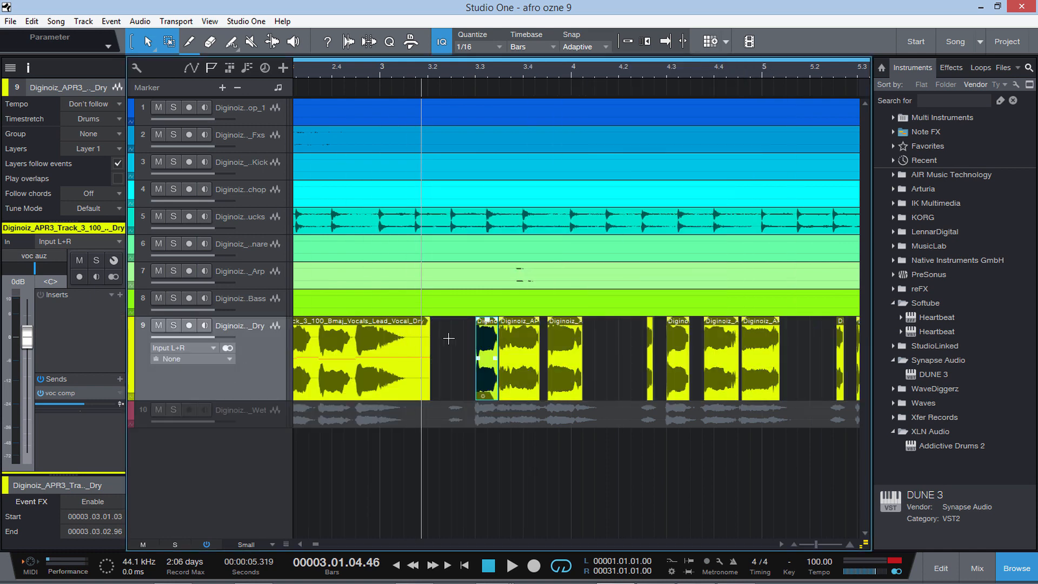
# Play the silence-stripped vocal pieces from late in bar 2, and undo the Strip Silence
pyautogui.click(333, 69)
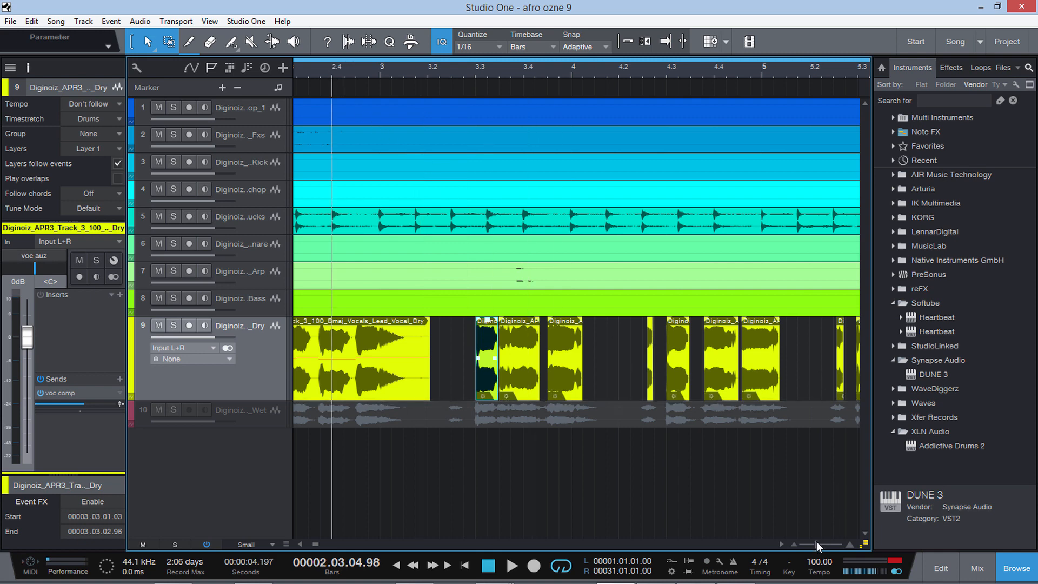
pyautogui.moveTo(817, 542); pyautogui.dragTo(813, 544)
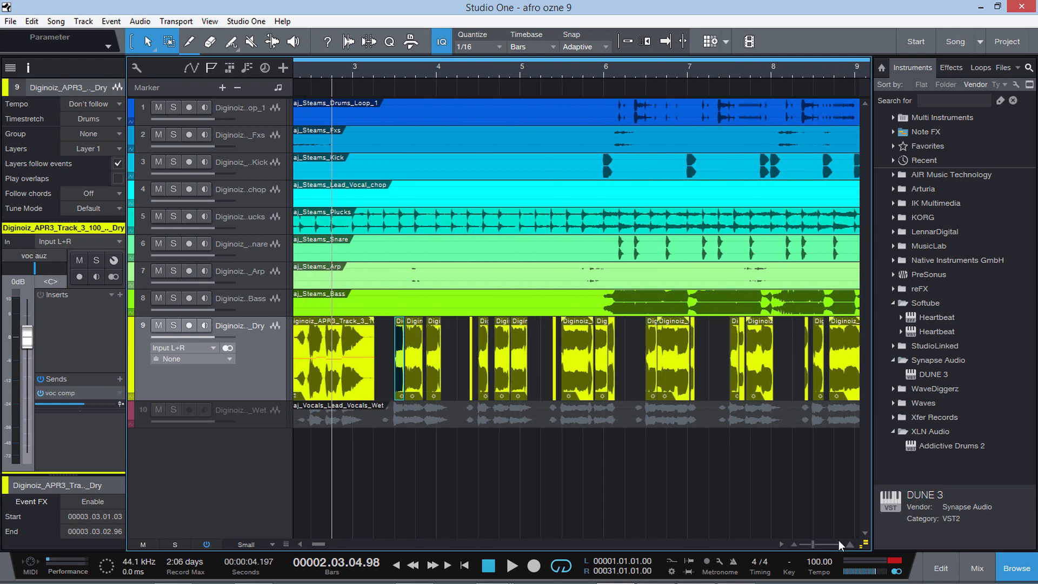
pyautogui.press('space')
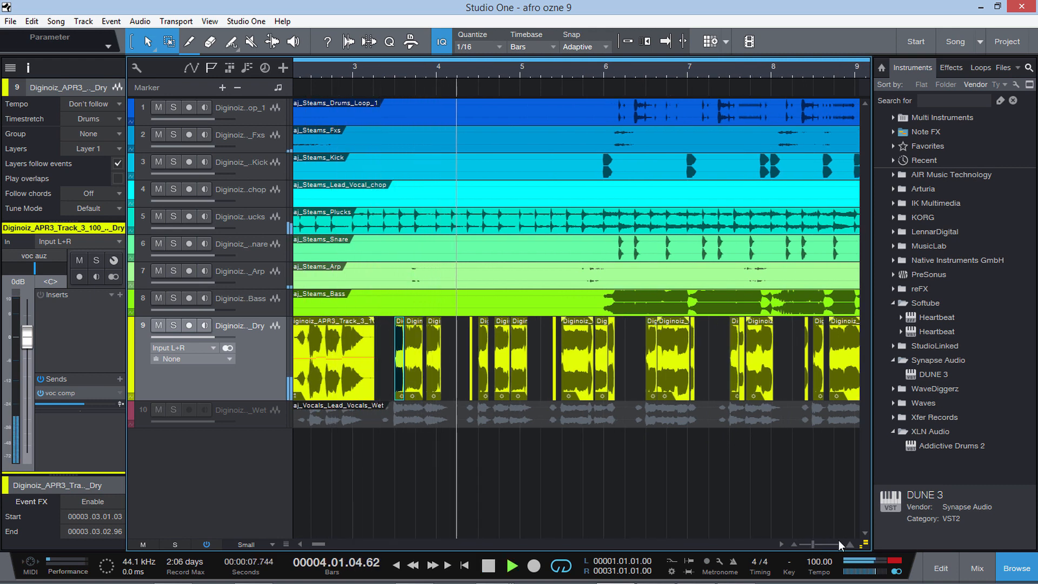
pyautogui.press('space')
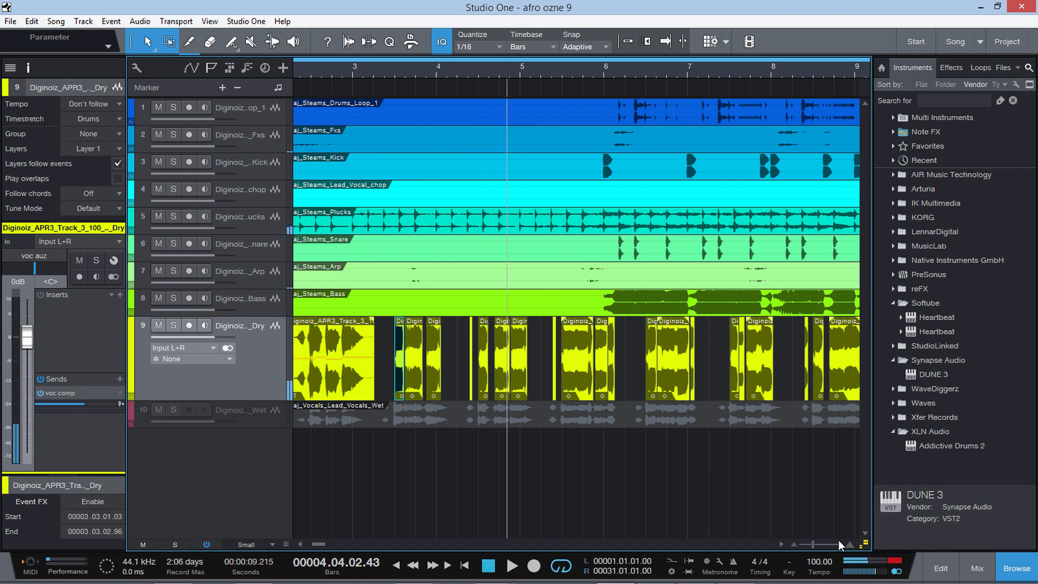
pyautogui.press('g')
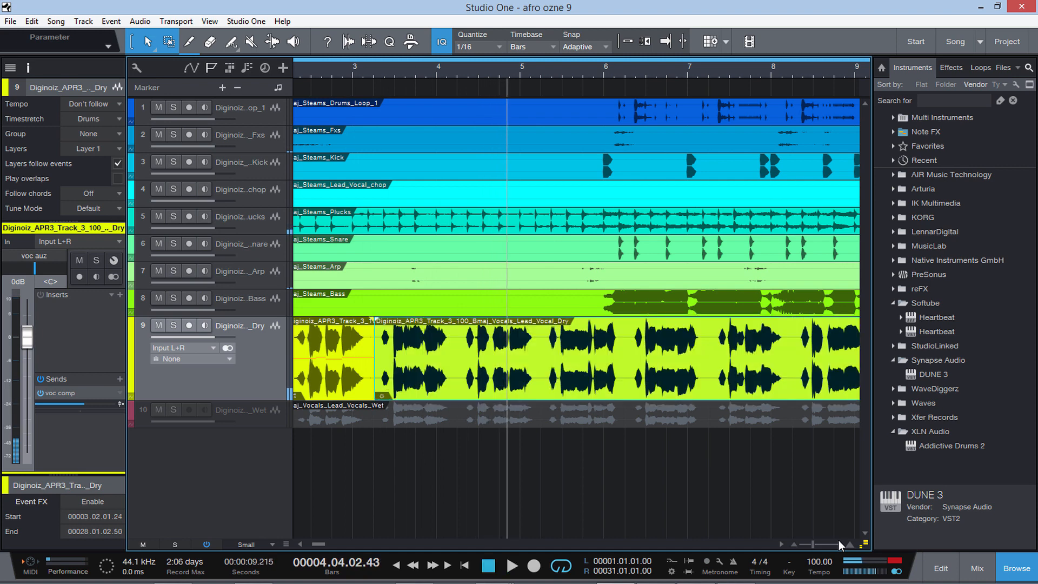
# Apply Strip Silence to the second dry vocal event with Little Silence material and a minimum length of 0.010 sec
pyautogui.rightClick(446, 368)
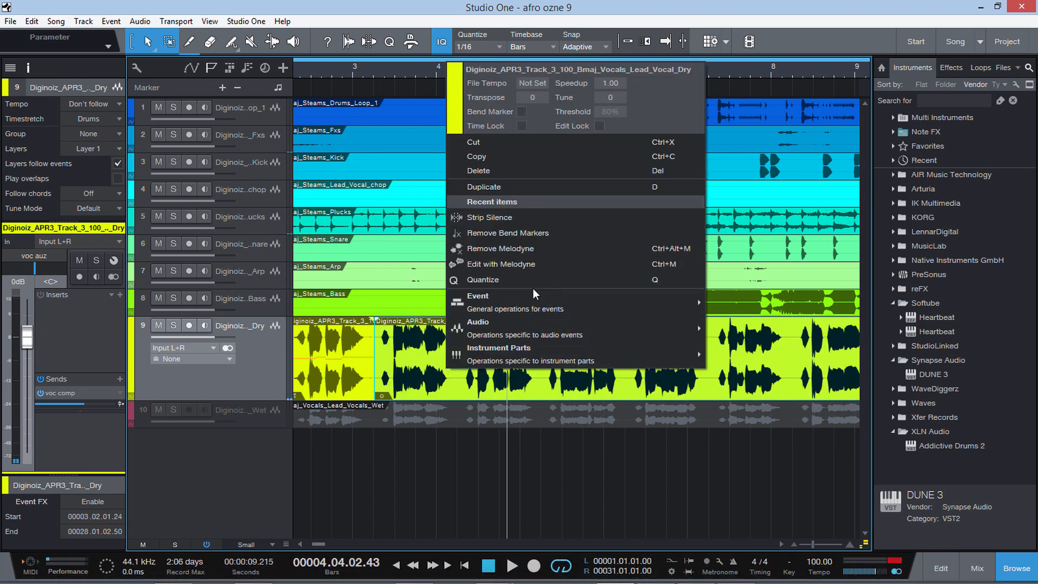
pyautogui.moveTo(511, 331)
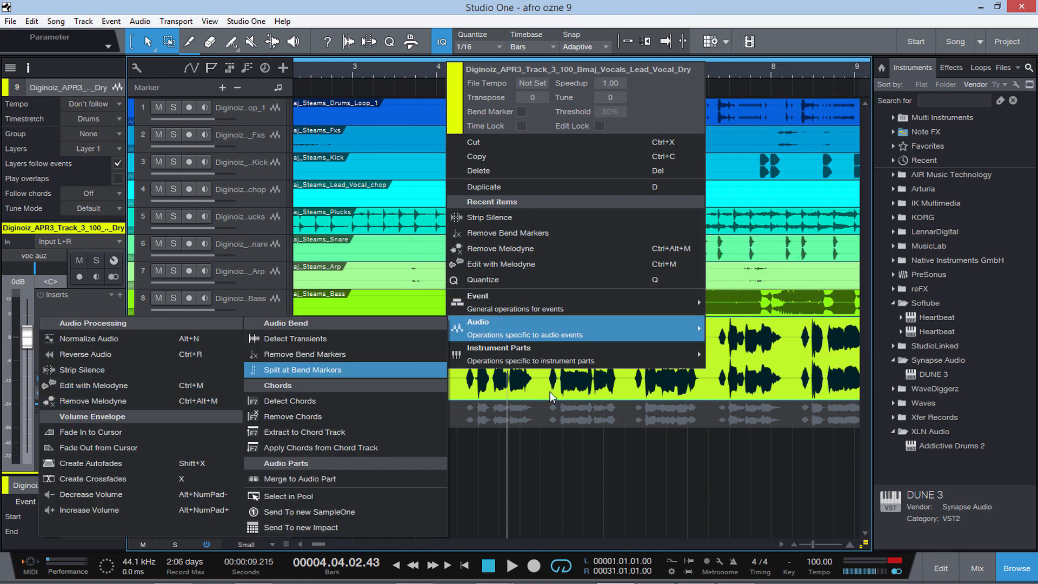
pyautogui.click(543, 439)
pyautogui.click(474, 383)
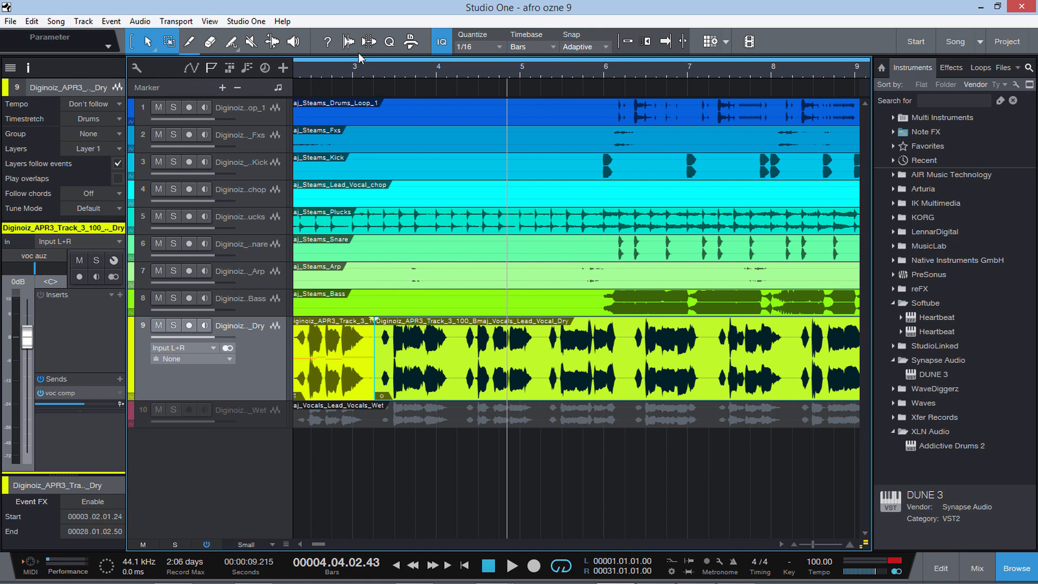
pyautogui.click(372, 44)
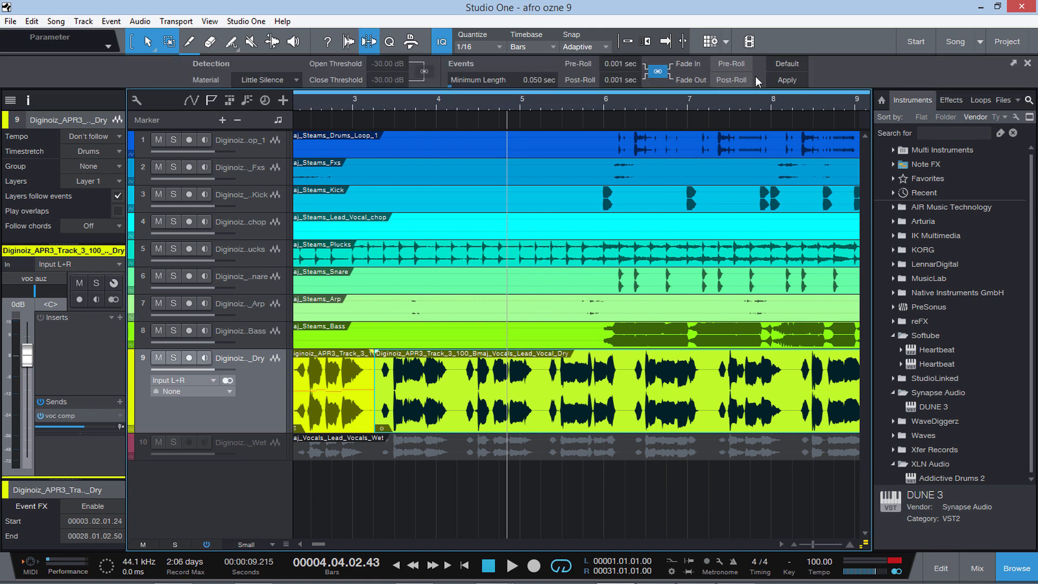
pyautogui.click(282, 80)
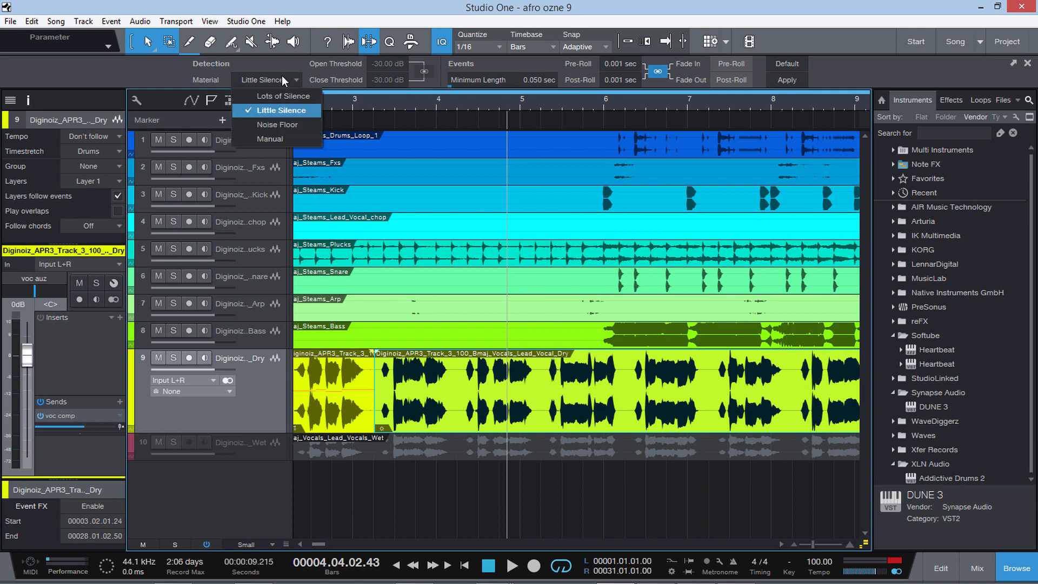
pyautogui.click(295, 110)
pyautogui.moveTo(451, 85)
pyautogui.mouseDown()
pyautogui.moveTo(508, 85)
pyautogui.moveTo(432, 88)
pyautogui.mouseUp()
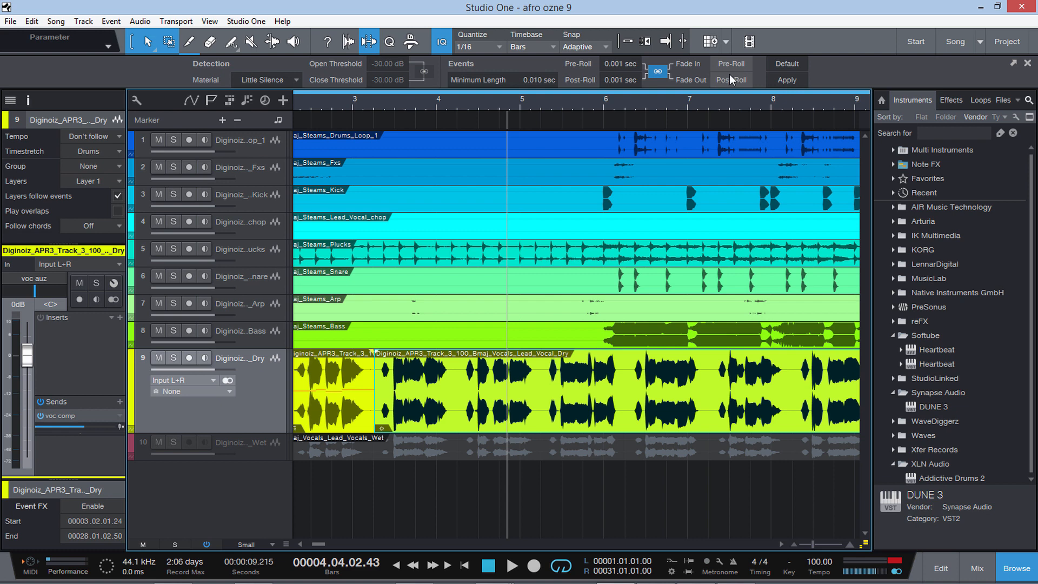
pyautogui.click(779, 80)
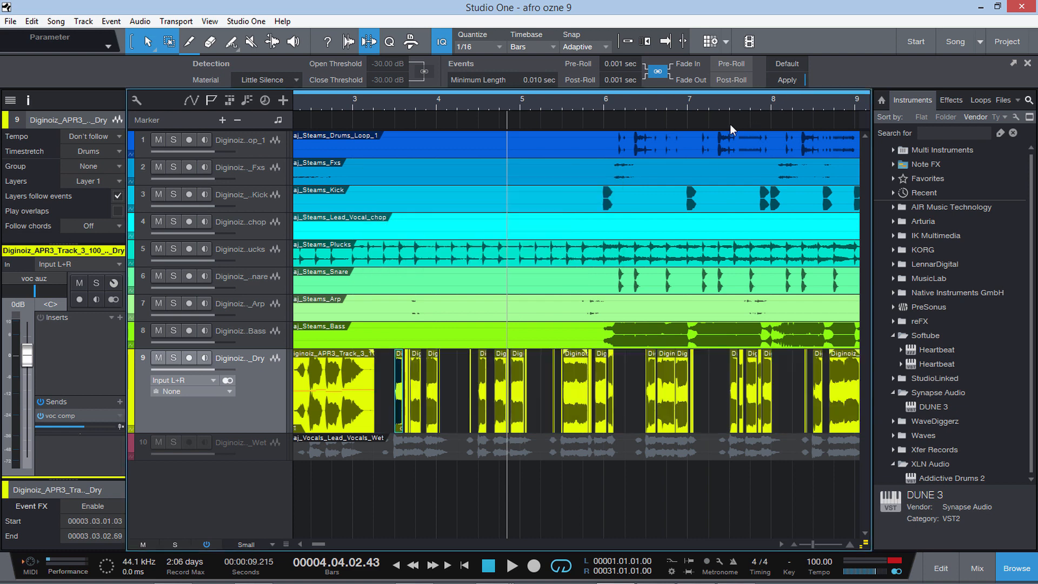
# Play the newly stripped vocal from the middle of bar 3, and undo that Strip Silence
pyautogui.click(391, 95)
pyautogui.press('space')
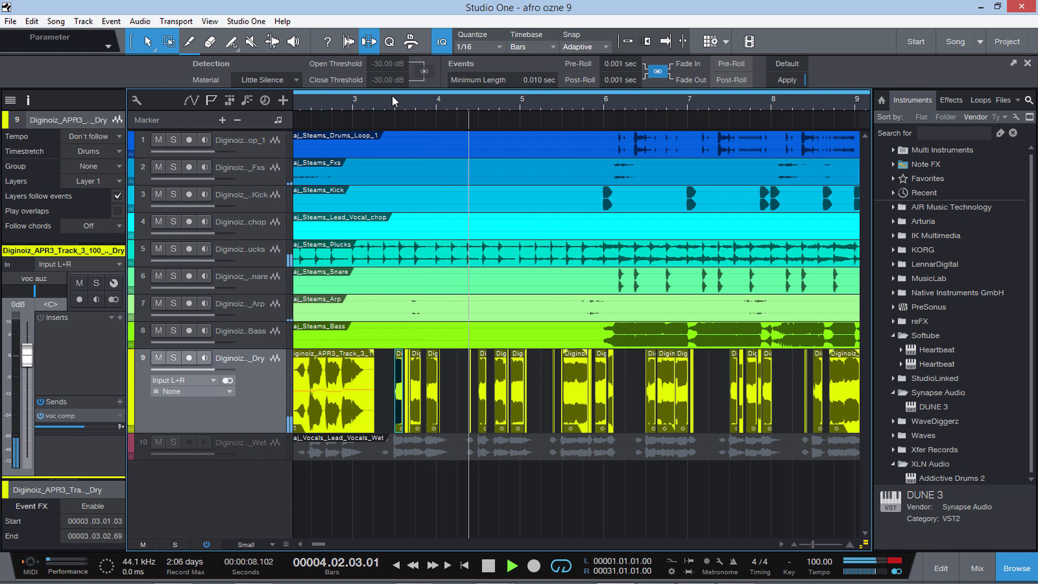
pyautogui.press('space')
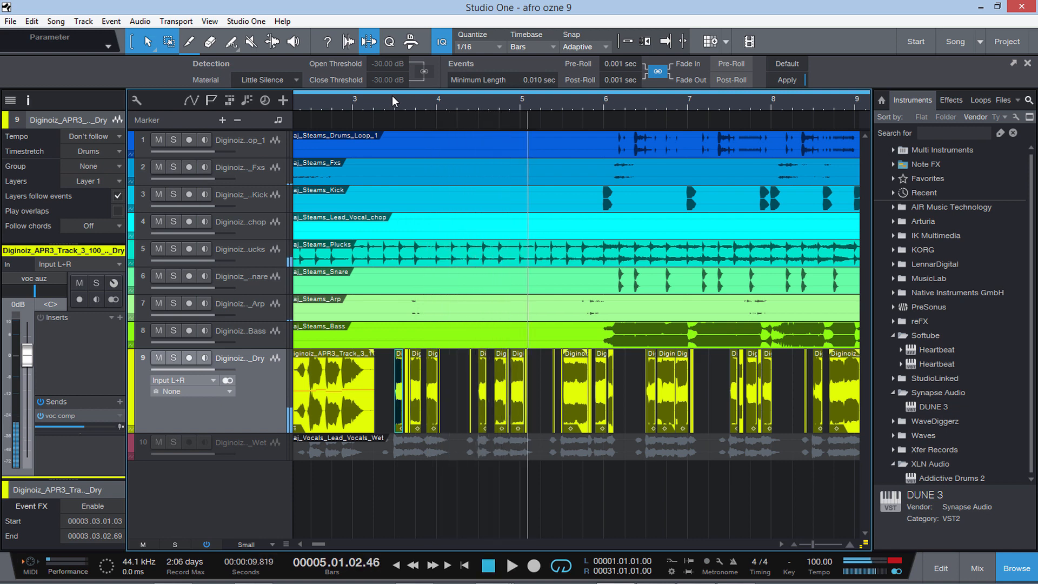
pyautogui.hotkey('ctrl', 'z')
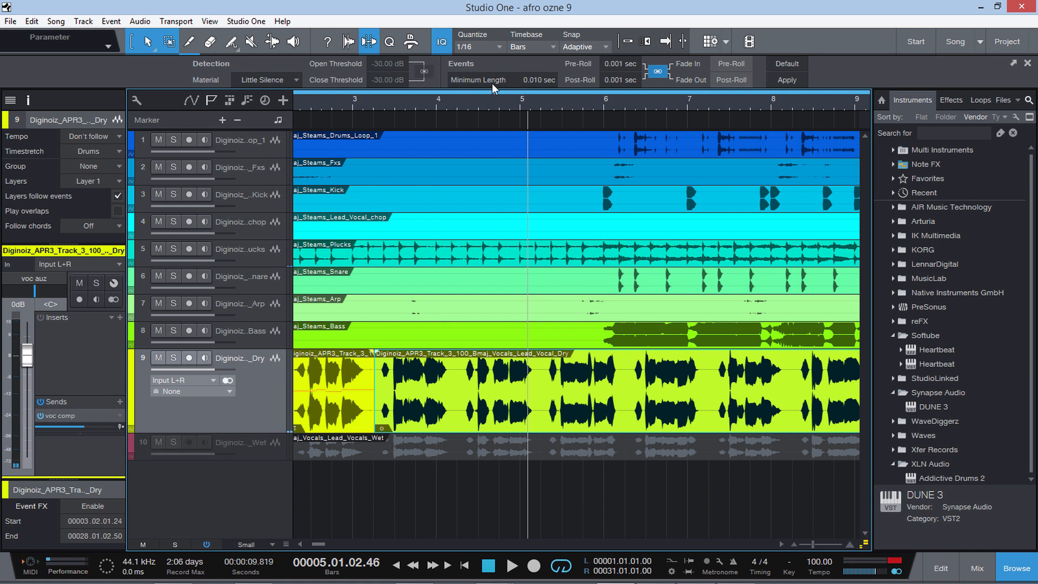
# Adjust the Strip Silence minimum length and unlinked fade-in time, and close the settings
pyautogui.moveTo(493, 85); pyautogui.dragTo(495, 75)
pyautogui.click(657, 73)
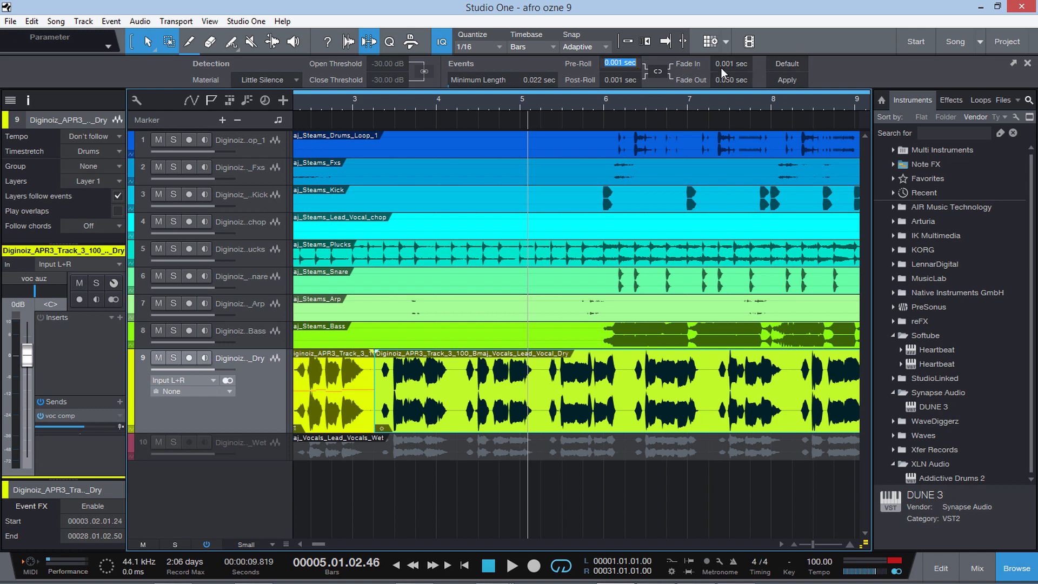
pyautogui.moveTo(725, 66); pyautogui.dragTo(741, 66)
pyautogui.moveTo(490, 80); pyautogui.dragTo(493, 80)
pyautogui.click(287, 79)
pyautogui.click(287, 78)
pyautogui.click(368, 41)
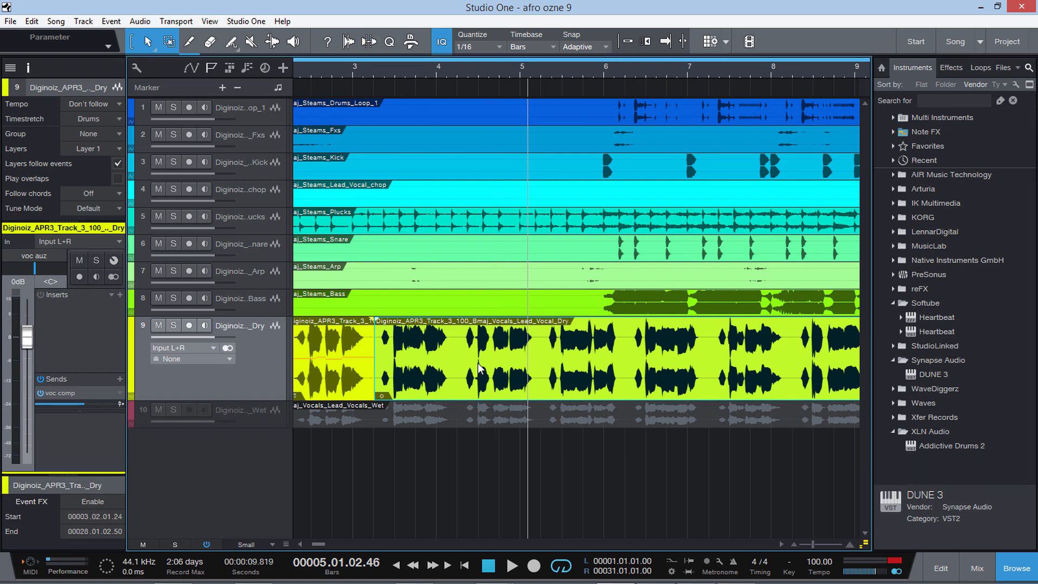
# Detect the transients of the second dry vocal event
pyautogui.rightClick(459, 380)
pyautogui.moveTo(602, 339)
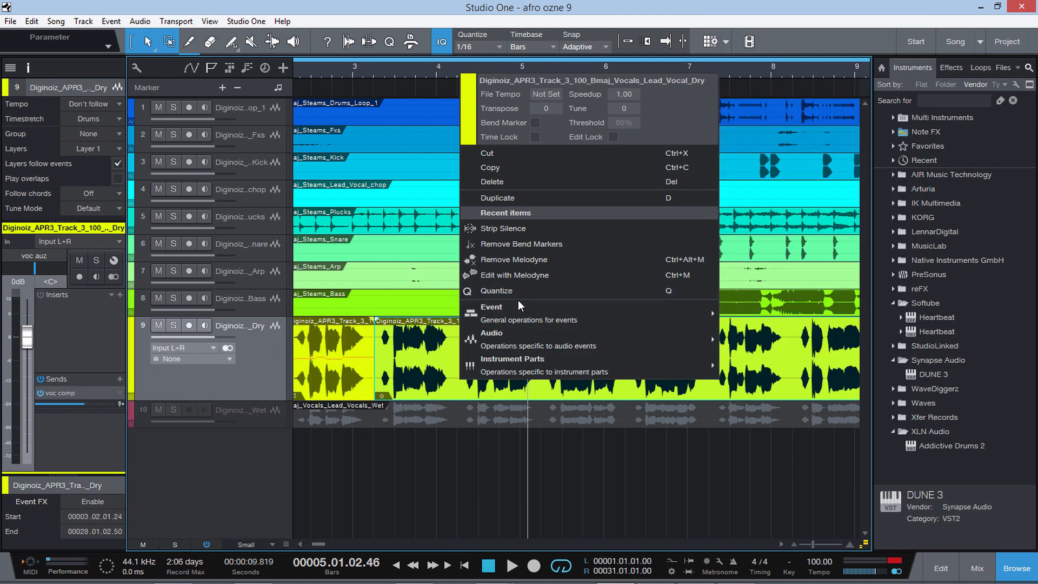
pyautogui.click(439, 377)
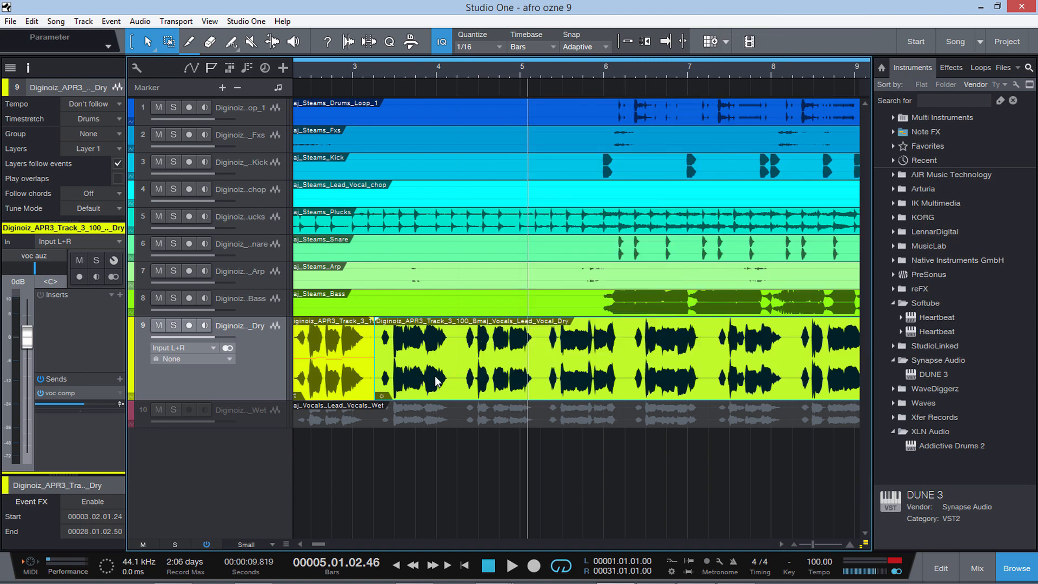
pyautogui.rightClick(482, 370)
pyautogui.moveTo(554, 325)
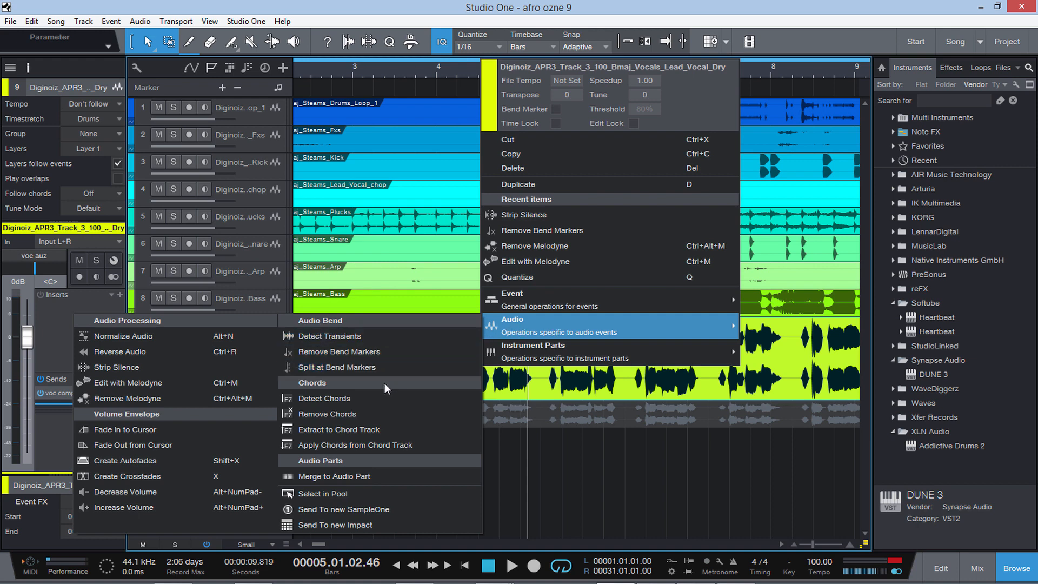
pyautogui.click(339, 336)
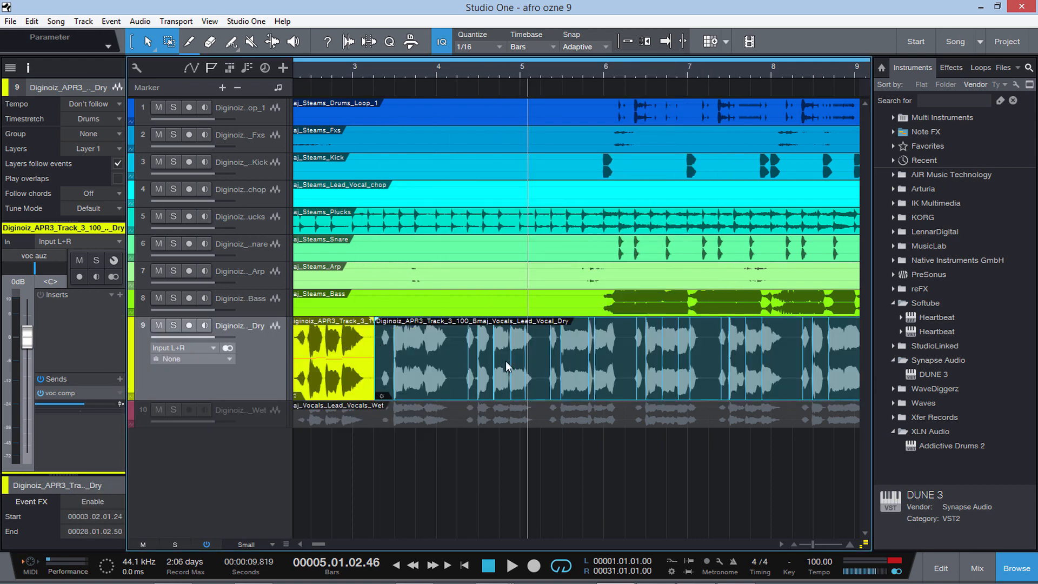
# Play the mix from bar 4 to hear the vocal with its bend markers
pyautogui.click(437, 73)
pyautogui.press('space')
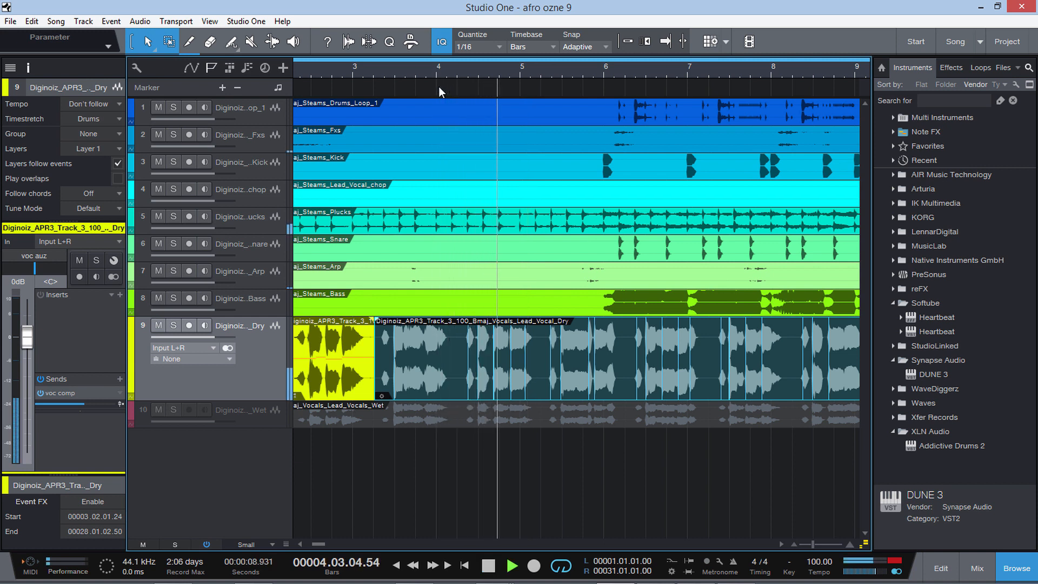
pyautogui.press('space')
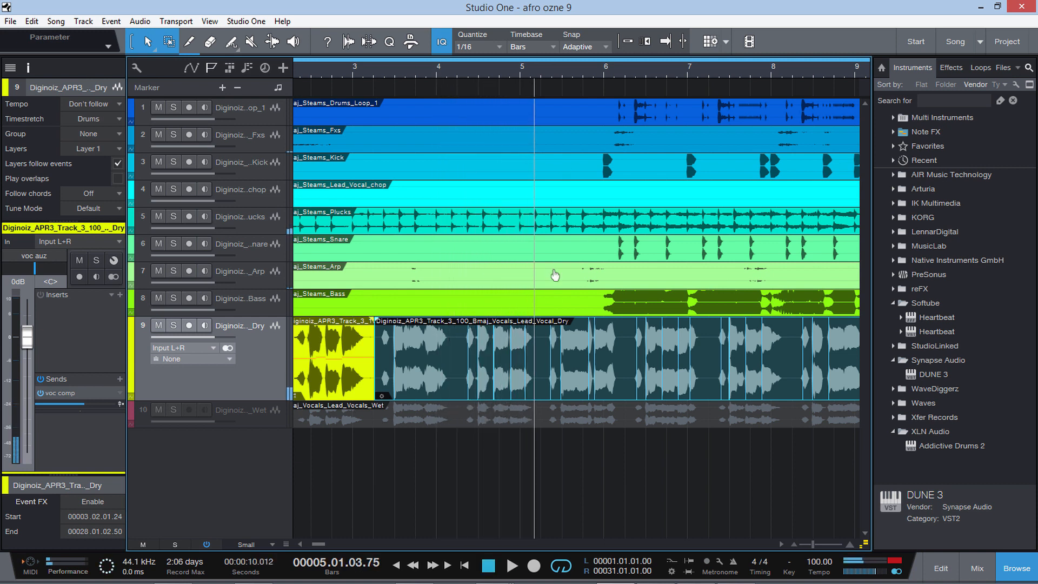
# Detect the chords of the second dry vocal event
pyautogui.rightClick(579, 348)
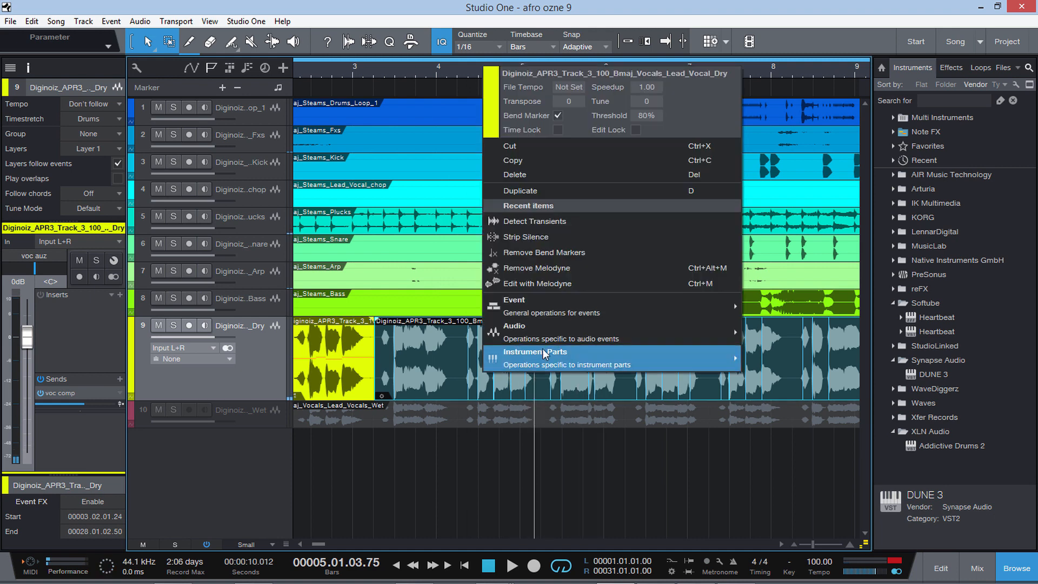
pyautogui.moveTo(595, 324)
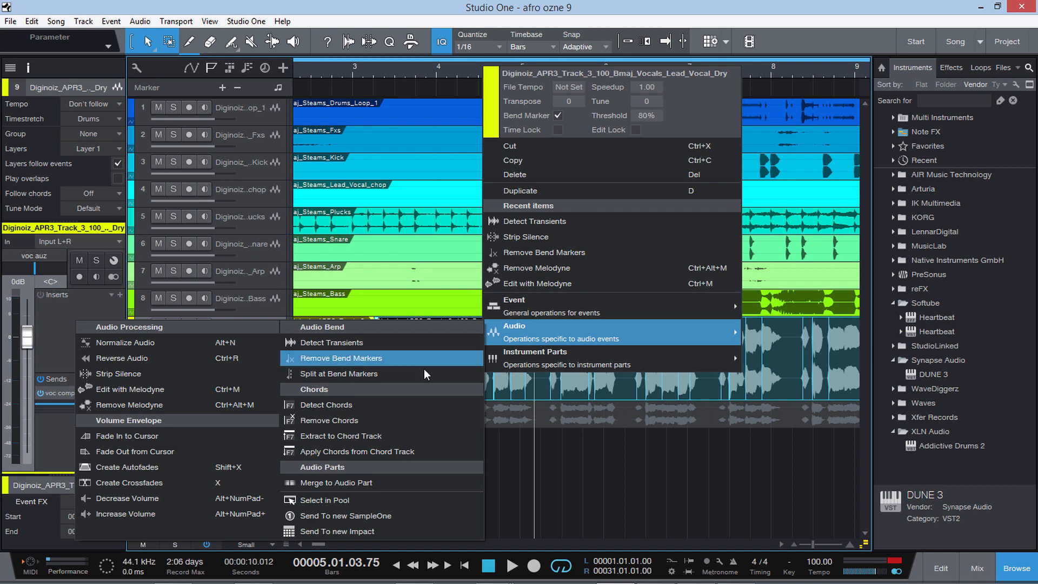
pyautogui.click(354, 404)
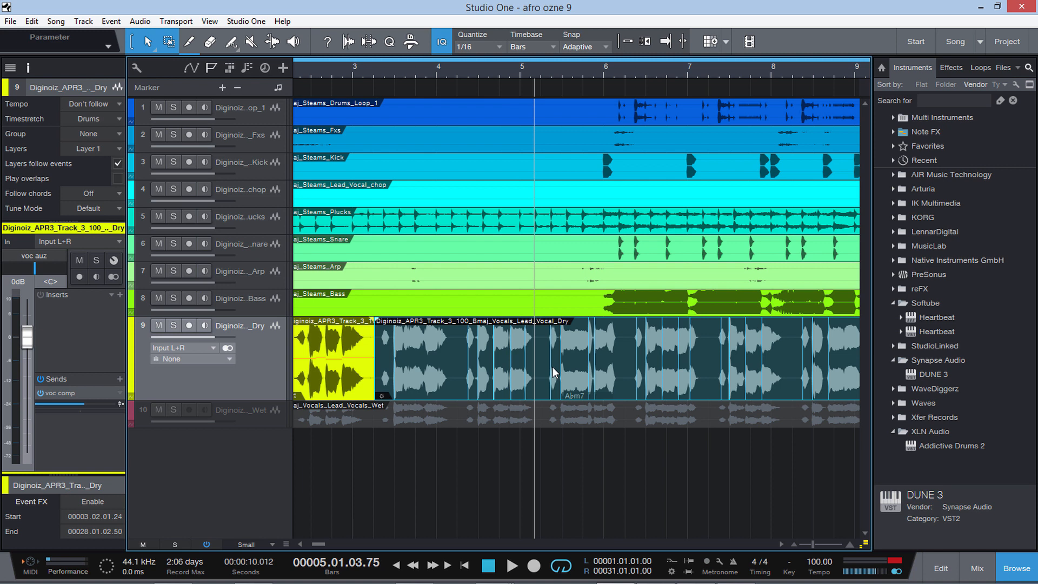
# Add the KORG M1DDMFBridge instrument on a new track below the vocals, and widen the track list
pyautogui.click(892, 216)
pyautogui.moveTo(940, 232); pyautogui.dragTo(640, 487)
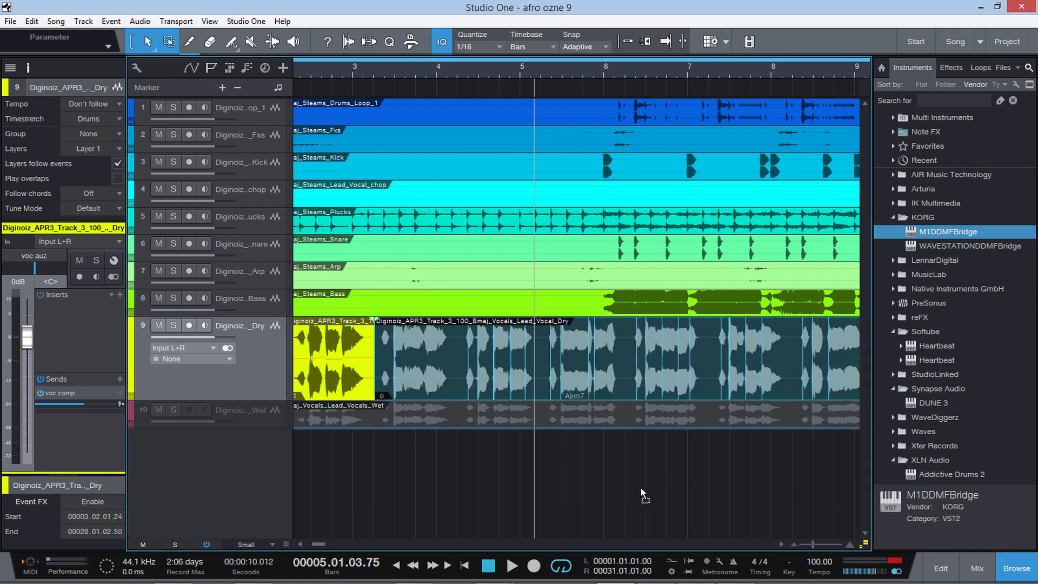
pyautogui.moveTo(640, 487); pyautogui.dragTo(640, 486)
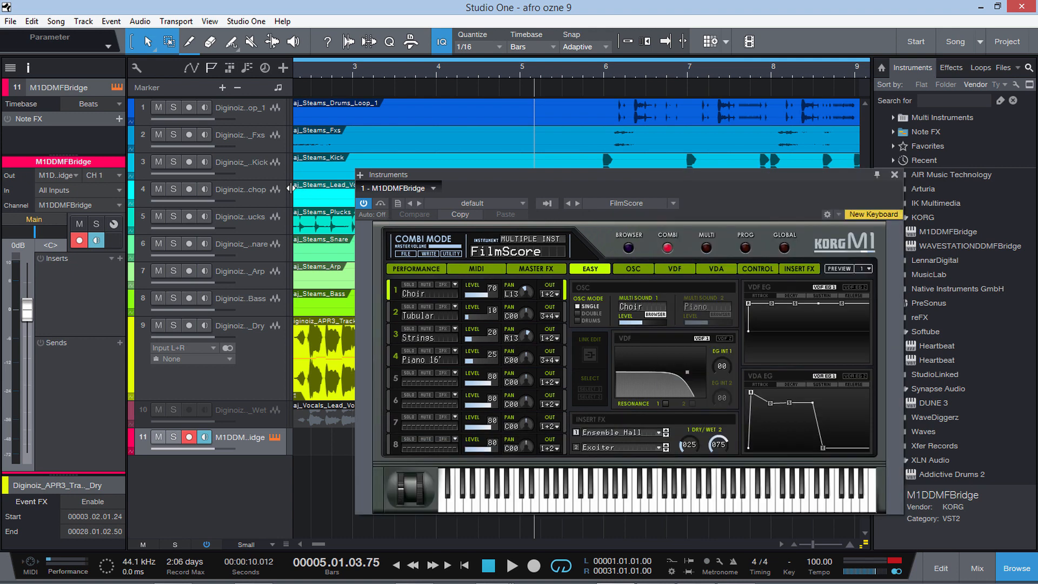
pyautogui.moveTo(293, 189); pyautogui.dragTo(354, 190)
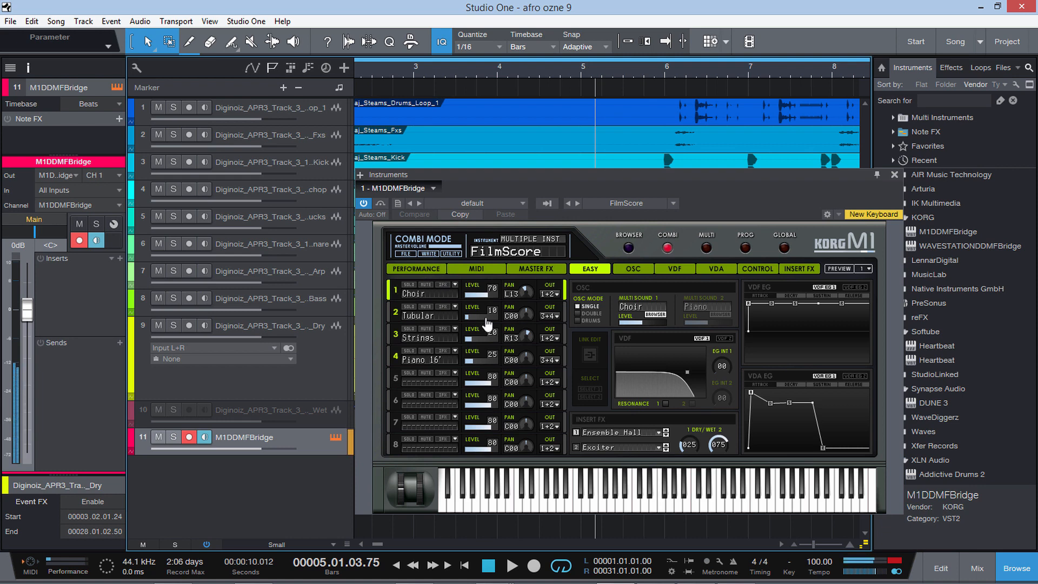
# Switch the KORG M1 to program mode and load the Piano 8' sound from its piano programs
pyautogui.click(745, 249)
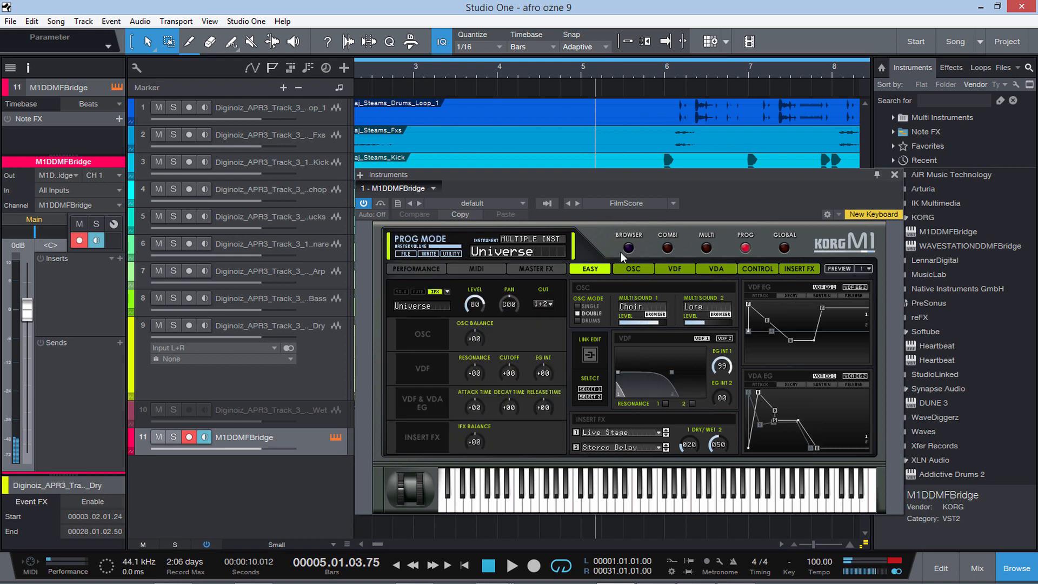
pyautogui.click(628, 248)
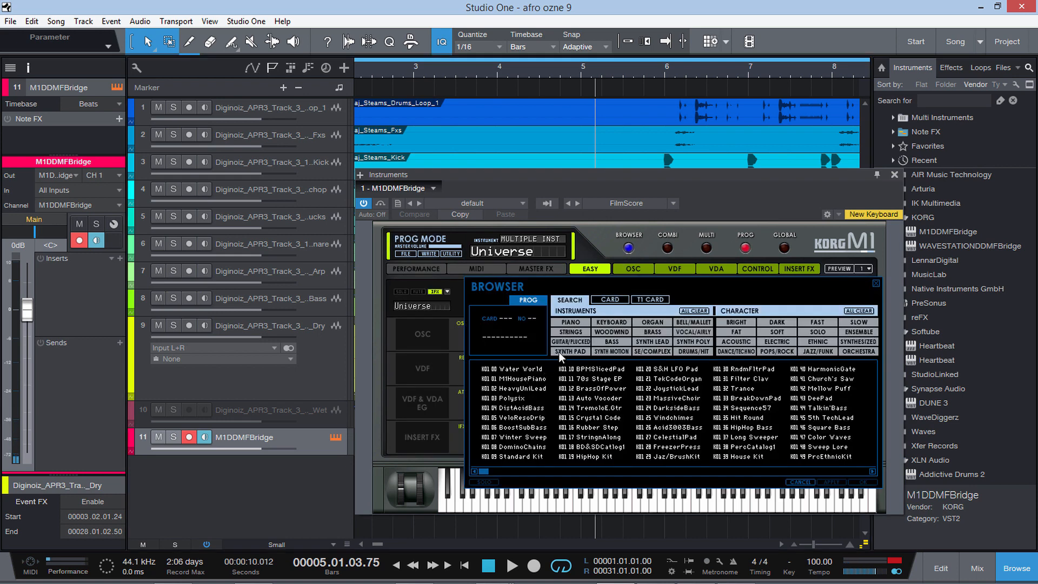
pyautogui.click(570, 322)
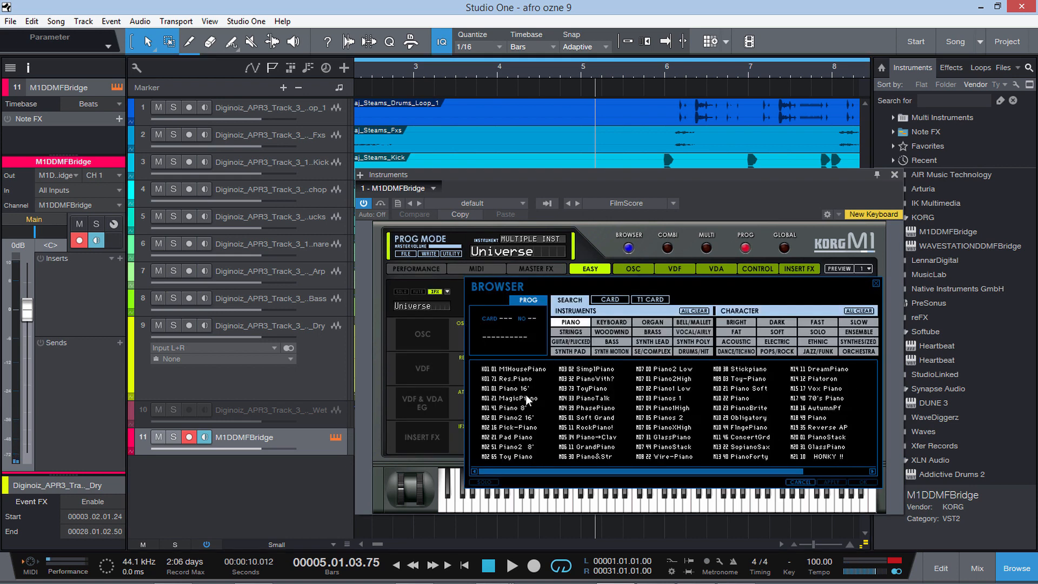
pyautogui.doubleClick(522, 408)
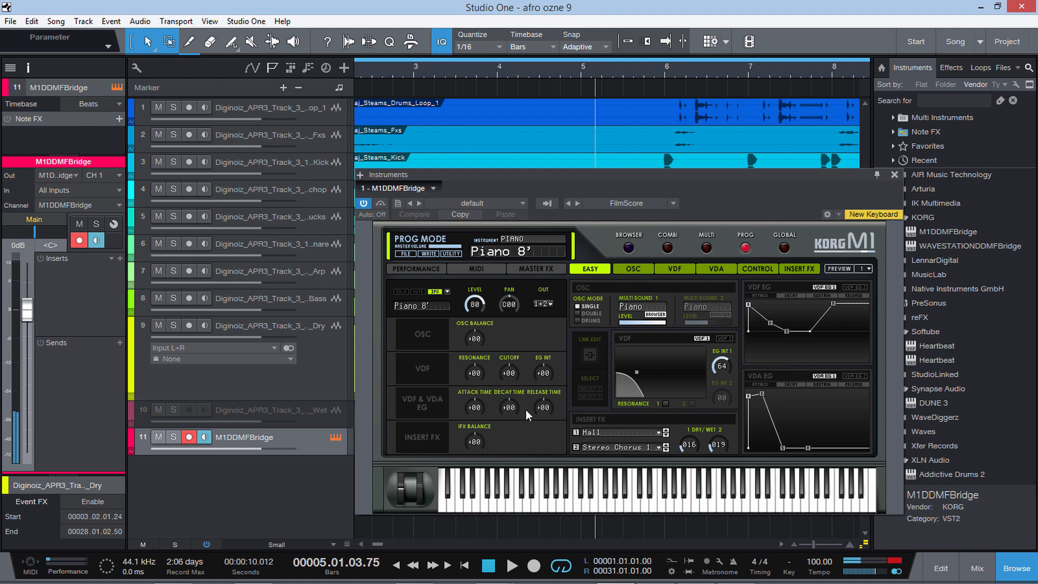
# Select the dry vocal track and play the mix from bar 5 to about bar 7.4 with the piano sound
pyautogui.click(313, 354)
pyautogui.press('space')
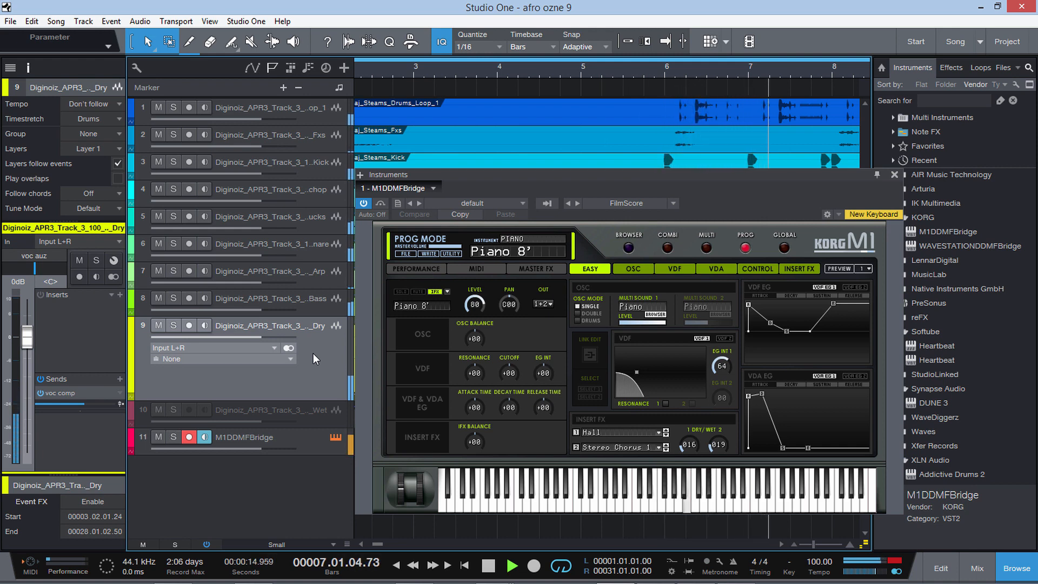
pyautogui.press('space')
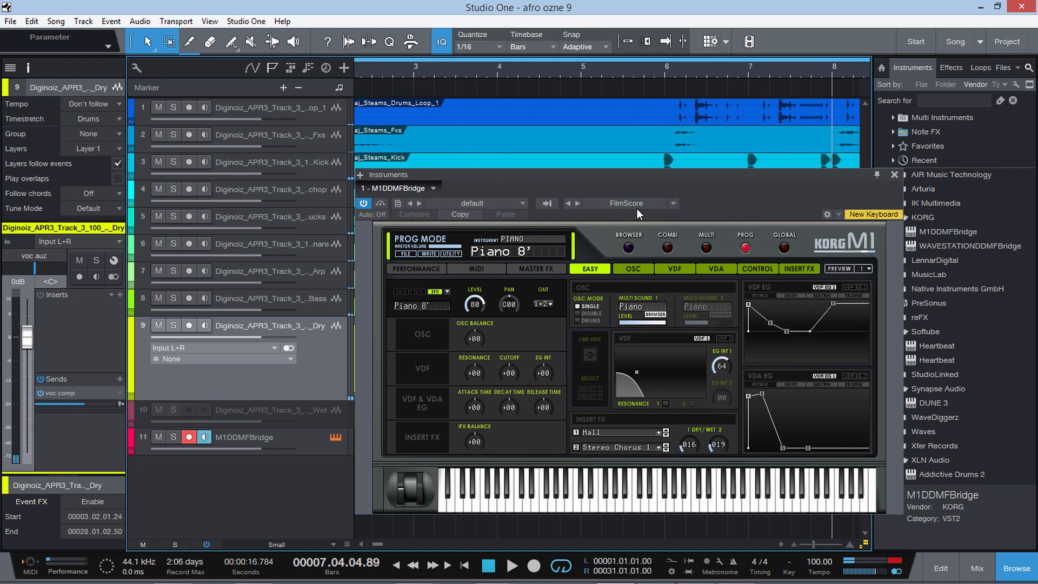
# Close the instrument window and remove the M1DDMFBridge track from the song
pyautogui.click(895, 174)
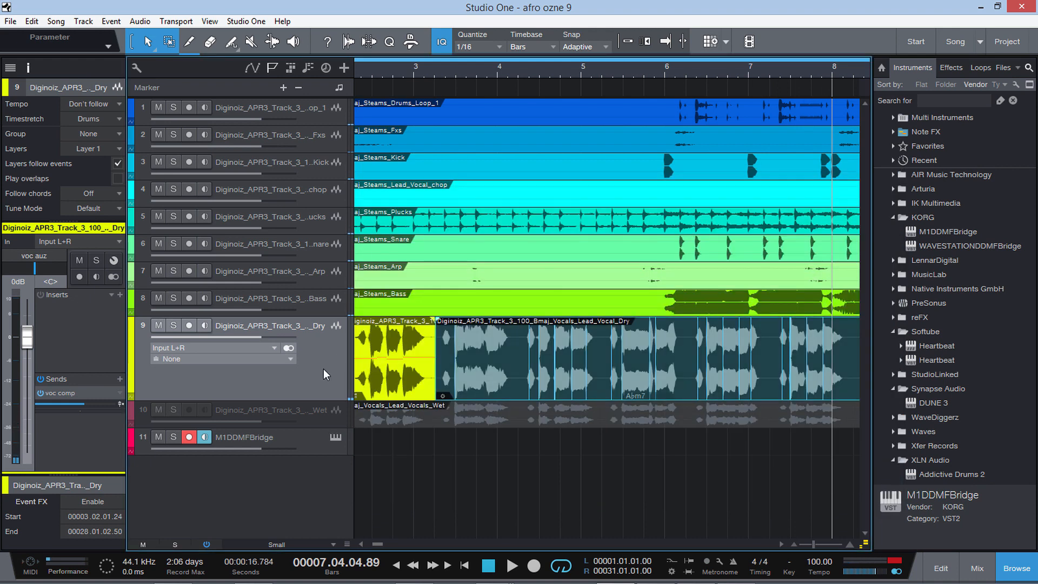
pyautogui.rightClick(287, 437)
pyautogui.click(373, 151)
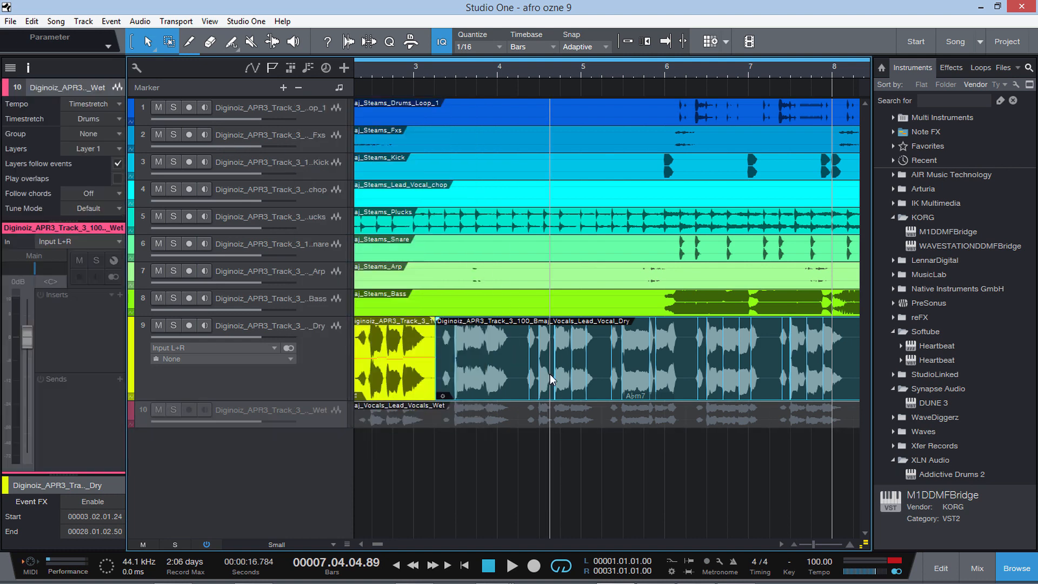
pyautogui.click(550, 375)
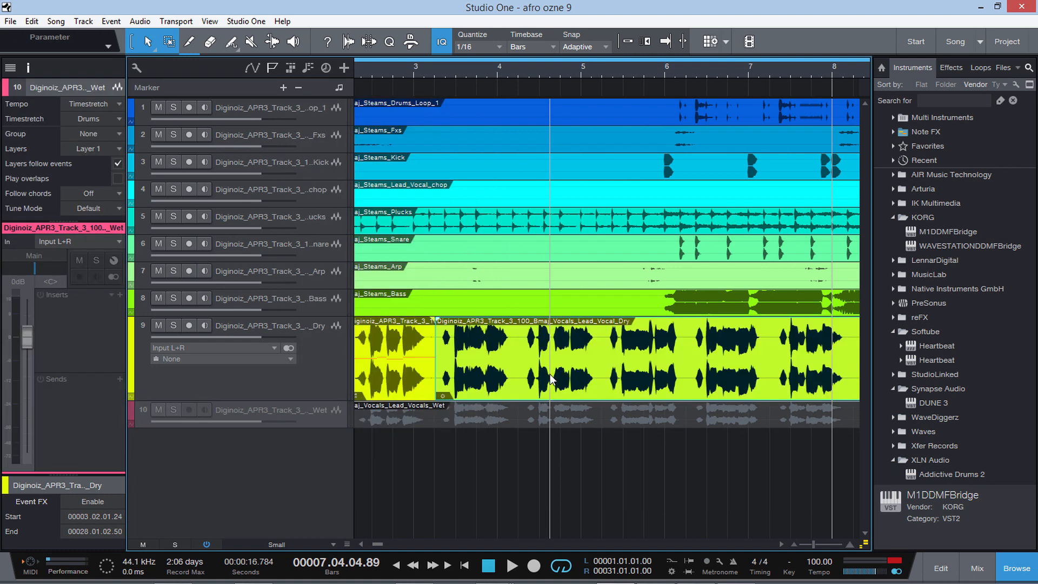
pyautogui.rightClick(505, 368)
pyautogui.moveTo(574, 320)
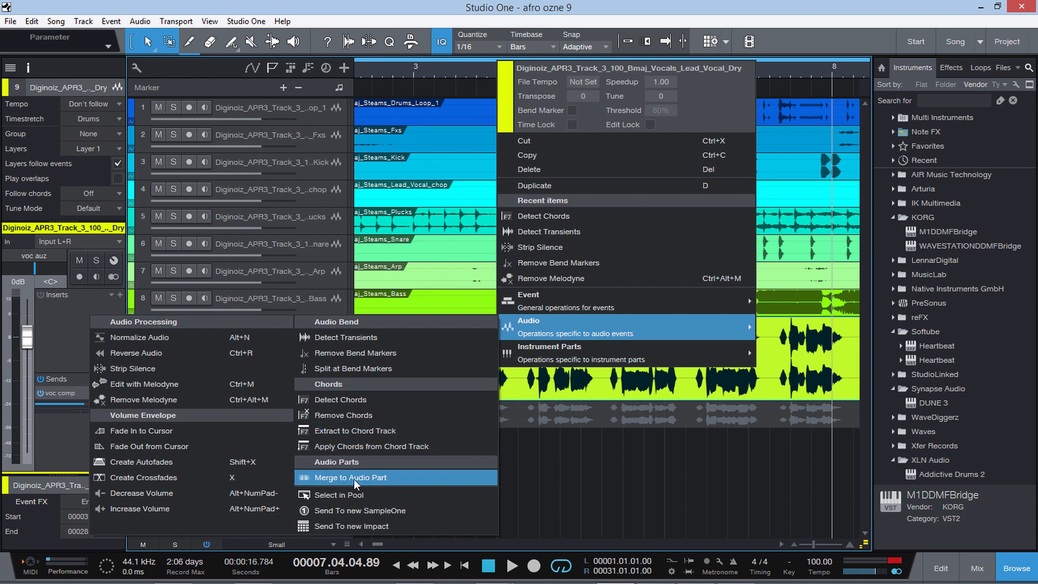
pyautogui.click(492, 478)
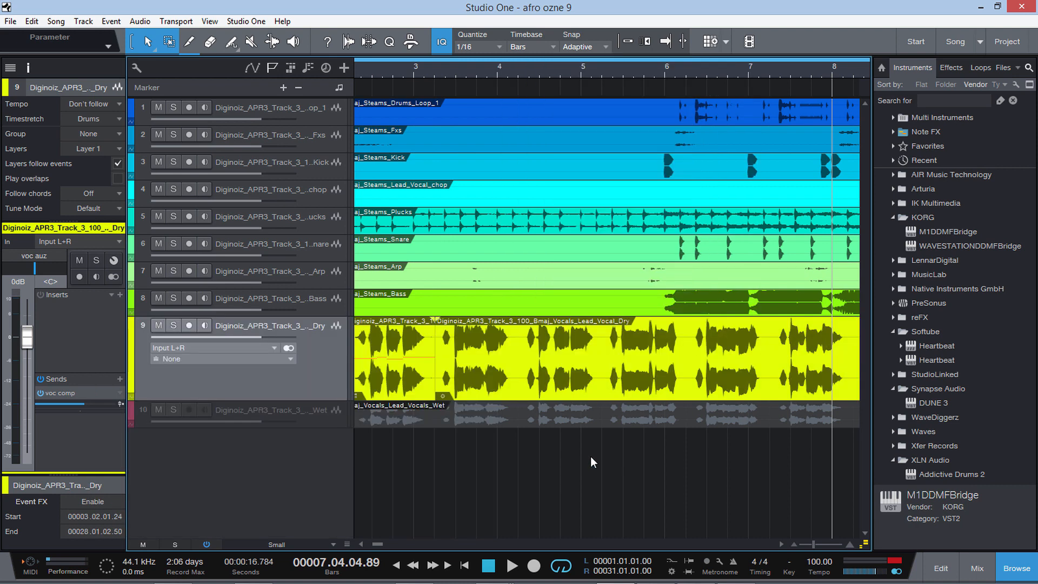
# Split the second dry vocal event at bar 5.2 and delete the piece before the cut
pyautogui.doubleClick(603, 344)
pyautogui.click(553, 375)
pyautogui.press('Delete')
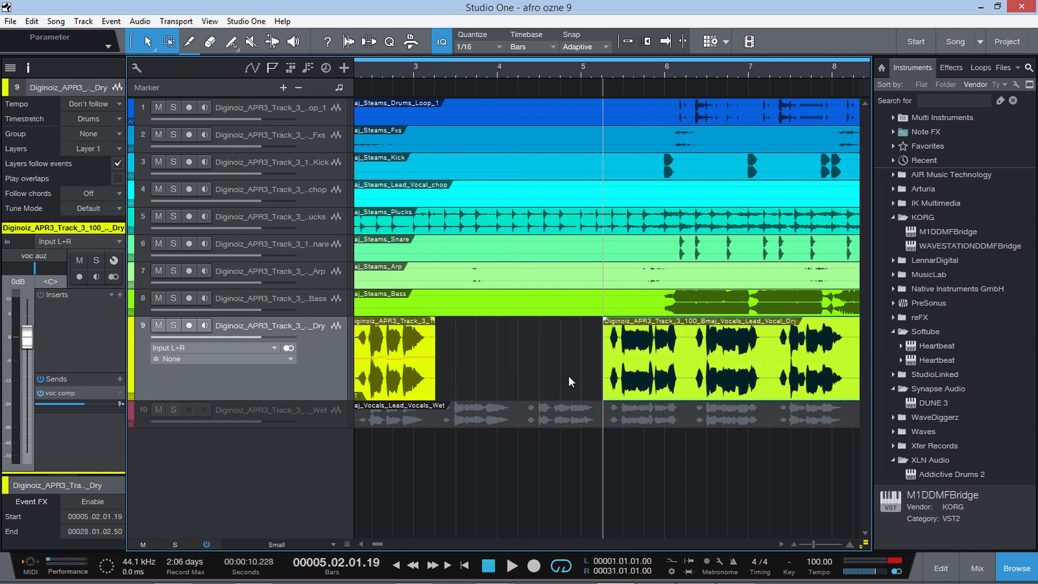
# Move the remaining vocal event back to overlap the end of the first event, and merge both to an audio part
pyautogui.moveTo(662, 379); pyautogui.dragTo(400, 381)
pyautogui.moveTo(486, 375); pyautogui.dragTo(489, 375)
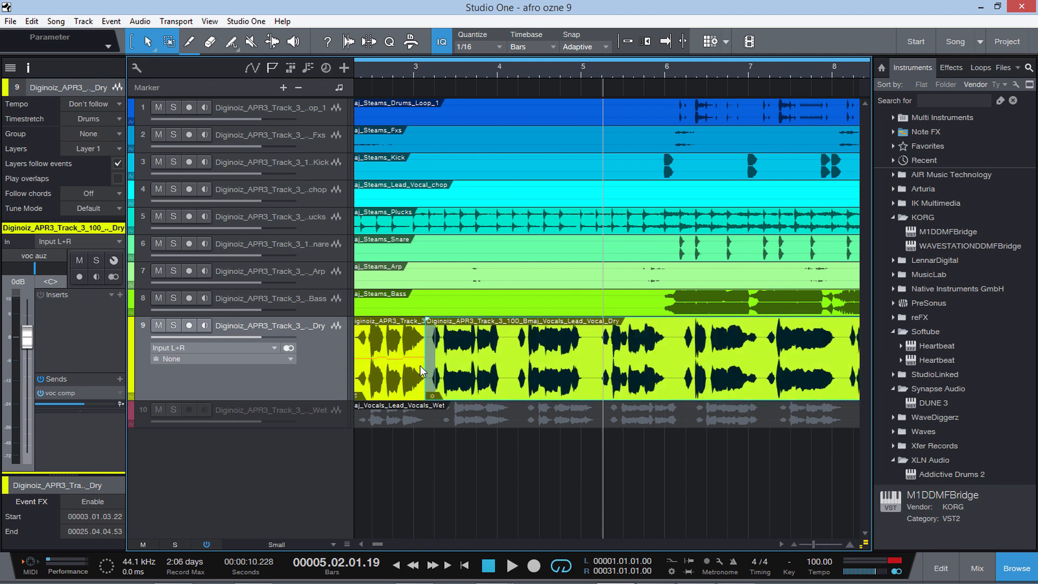
pyautogui.keyDown('shift'); pyautogui.click(420, 365); pyautogui.keyUp('shift')
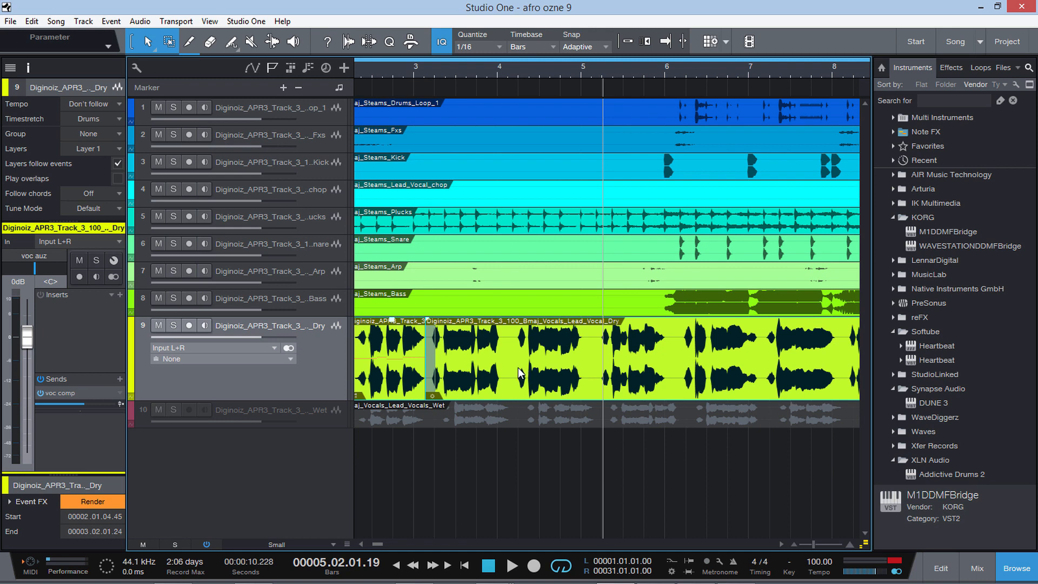
pyautogui.rightClick(466, 372)
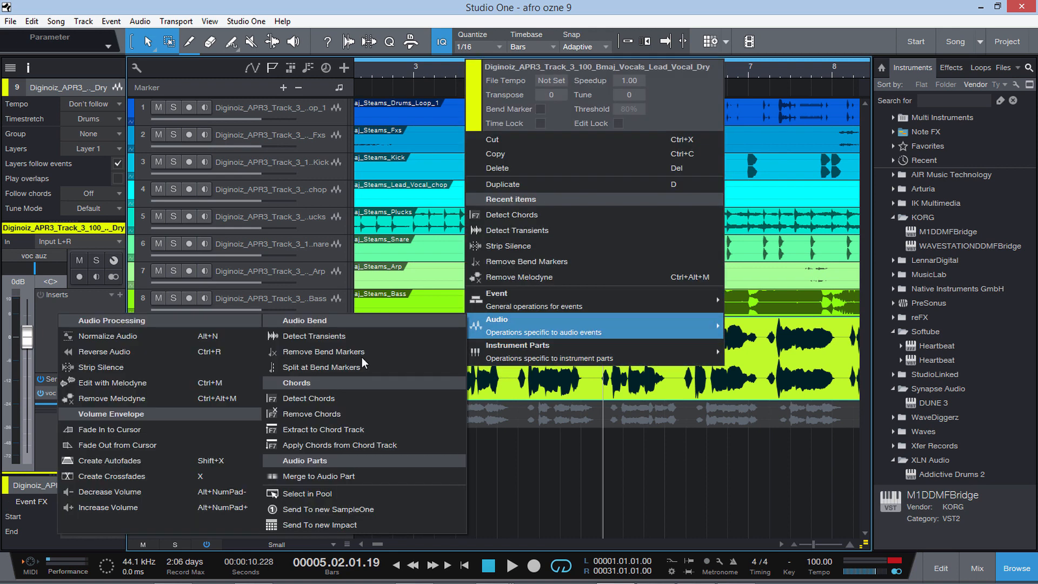
pyautogui.click(343, 477)
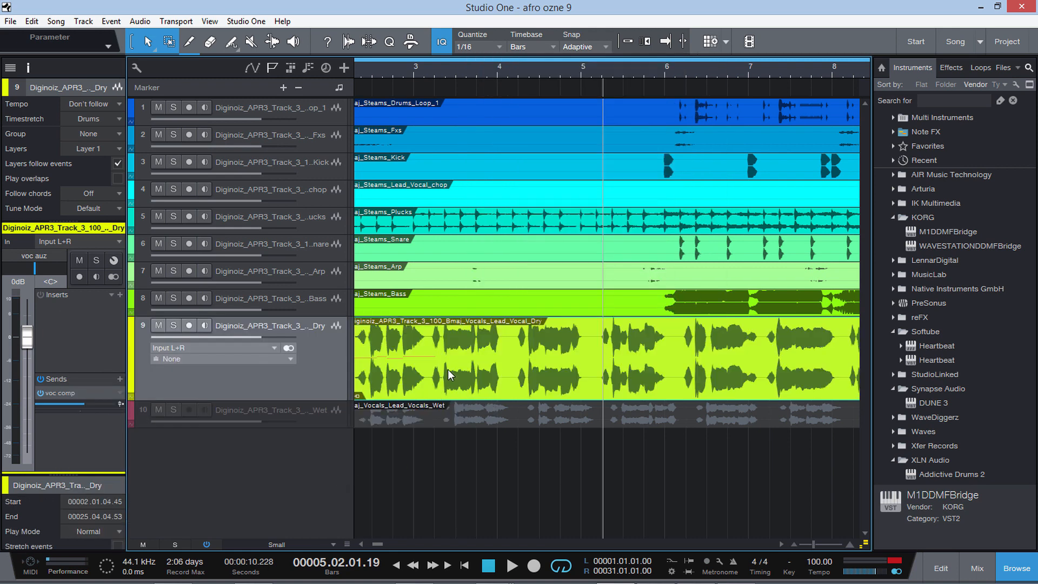
# Undo the audio part merge, the move and the deletion of the vocal piece
pyautogui.hotkey('ctrl', 'z')
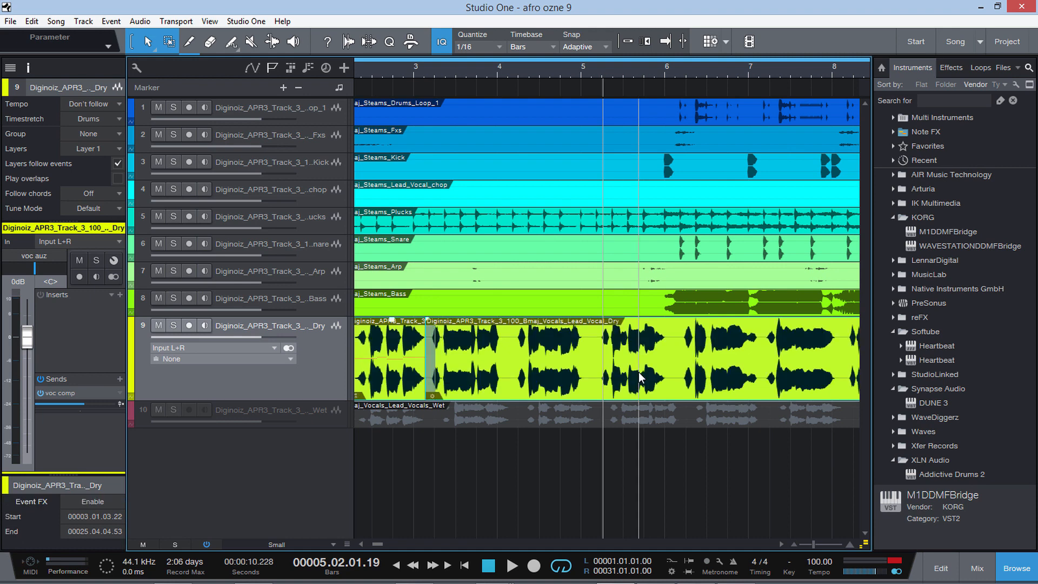
pyautogui.hotkey('ctrl', 'z')
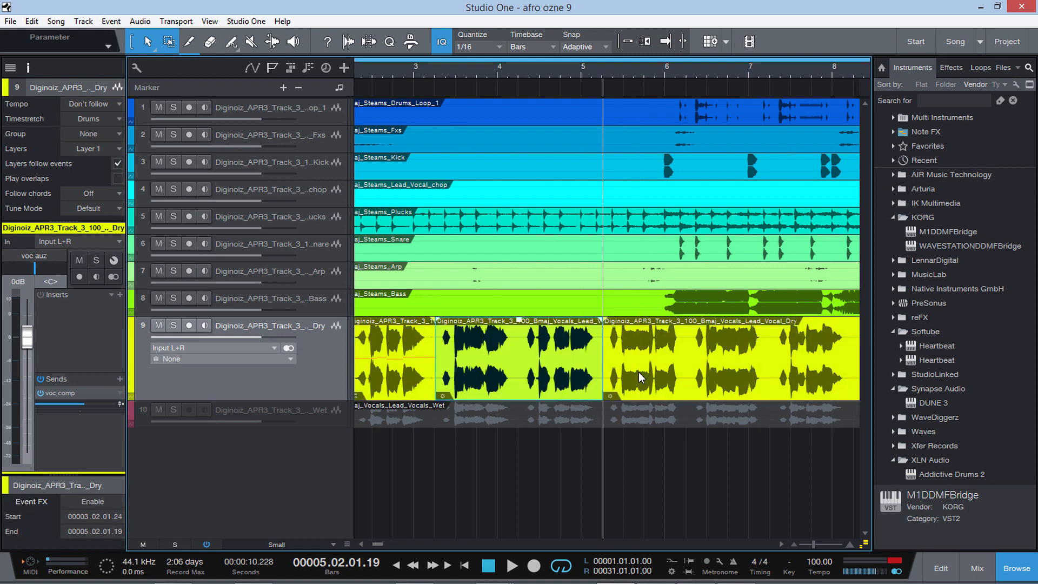
pyautogui.rightClick(512, 372)
pyautogui.moveTo(577, 334)
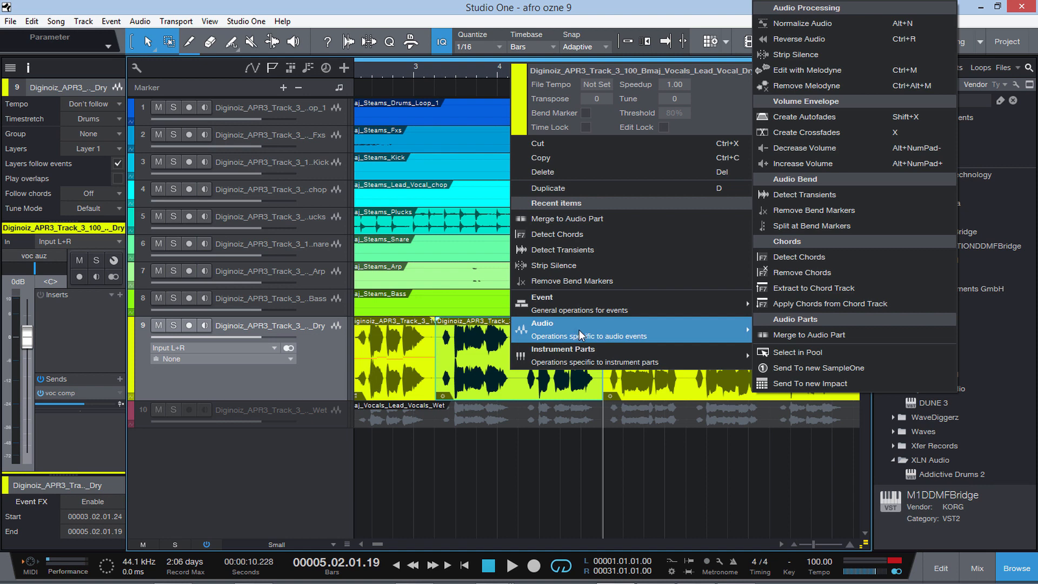
pyautogui.click(608, 473)
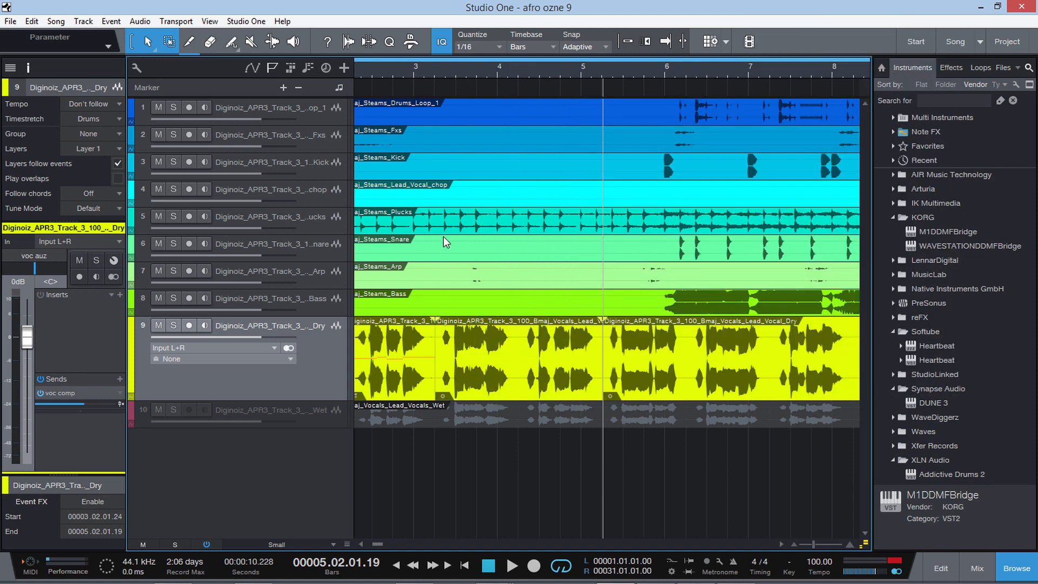
# Play the mix from bar 3.2 to about bar 4 to find a vocal phrase for sampling
pyautogui.click(437, 64)
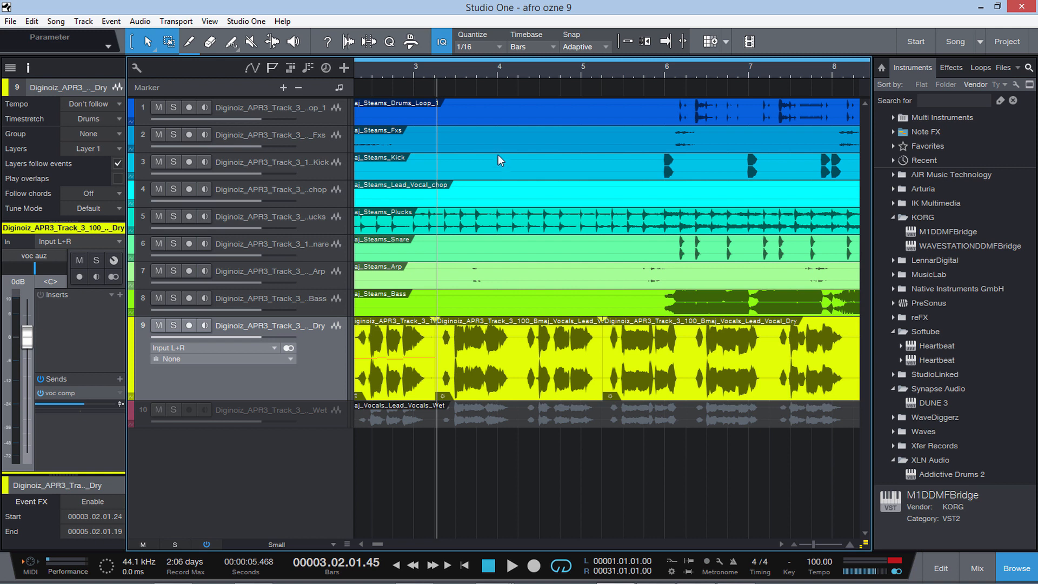
pyautogui.click(446, 67)
pyautogui.press('space')
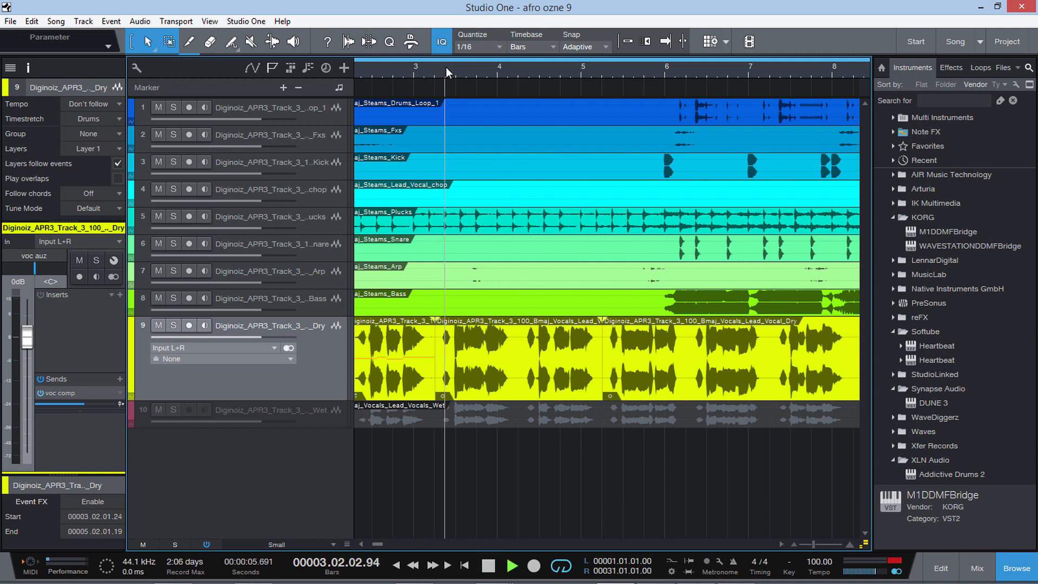
pyautogui.press('space')
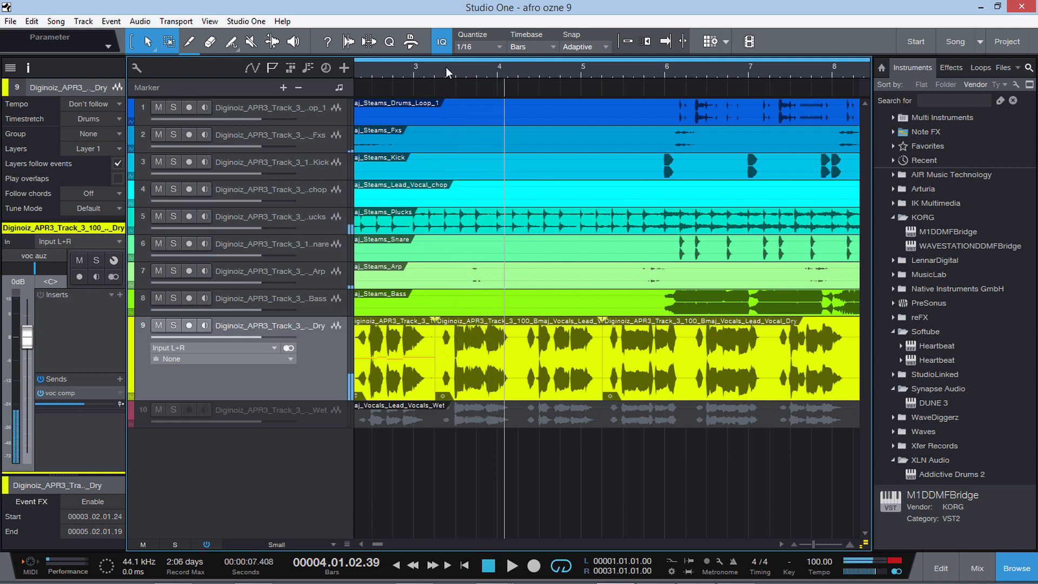
# Cut out the vocal phrase from just before bar 3.3 to just after bar 4.1 as its own event
pyautogui.moveTo(815, 542); pyautogui.dragTo(820, 542)
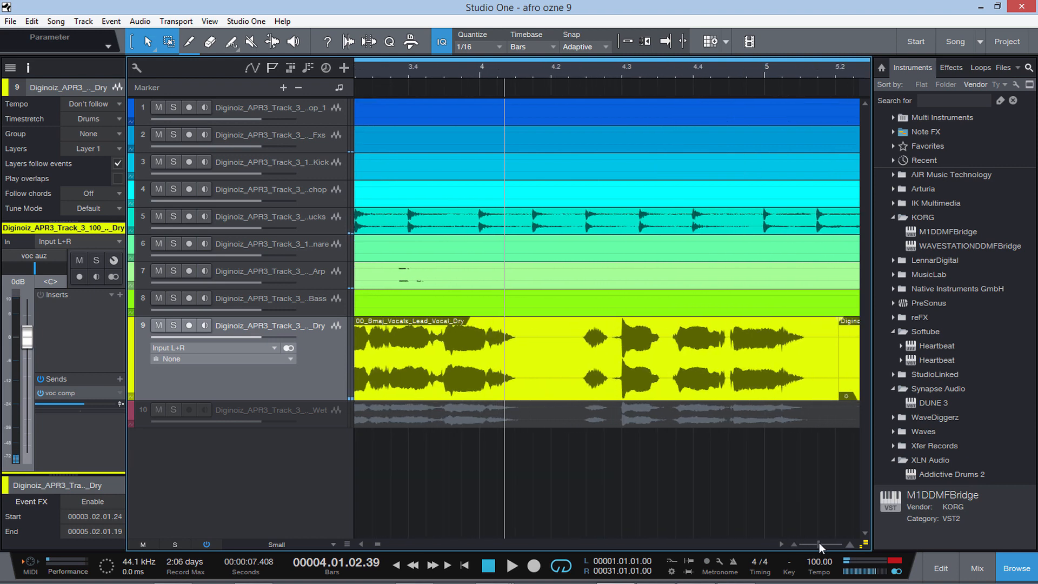
pyautogui.click(360, 543)
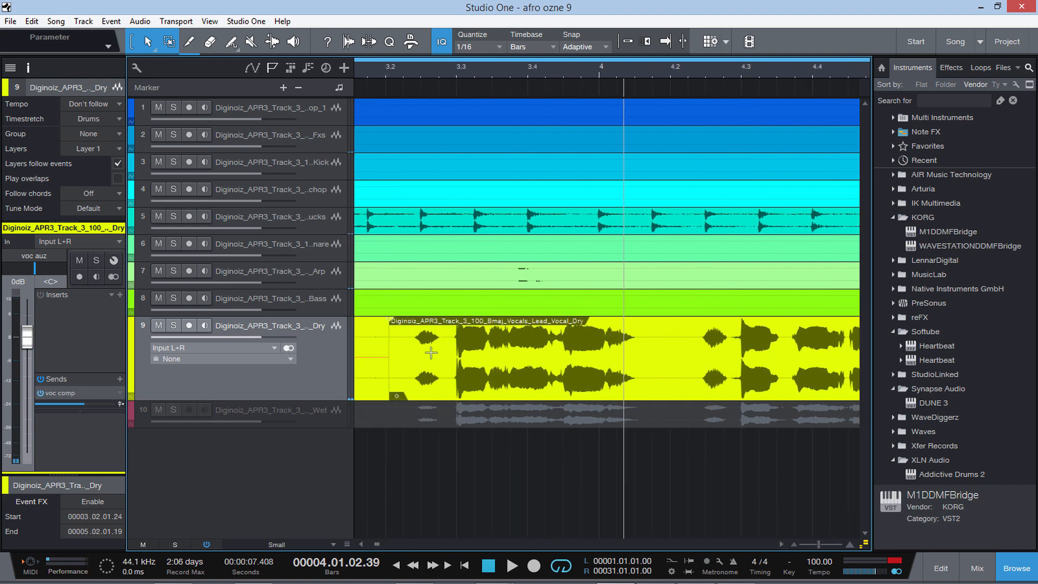
pyautogui.moveTo(453, 344); pyautogui.dragTo(634, 340)
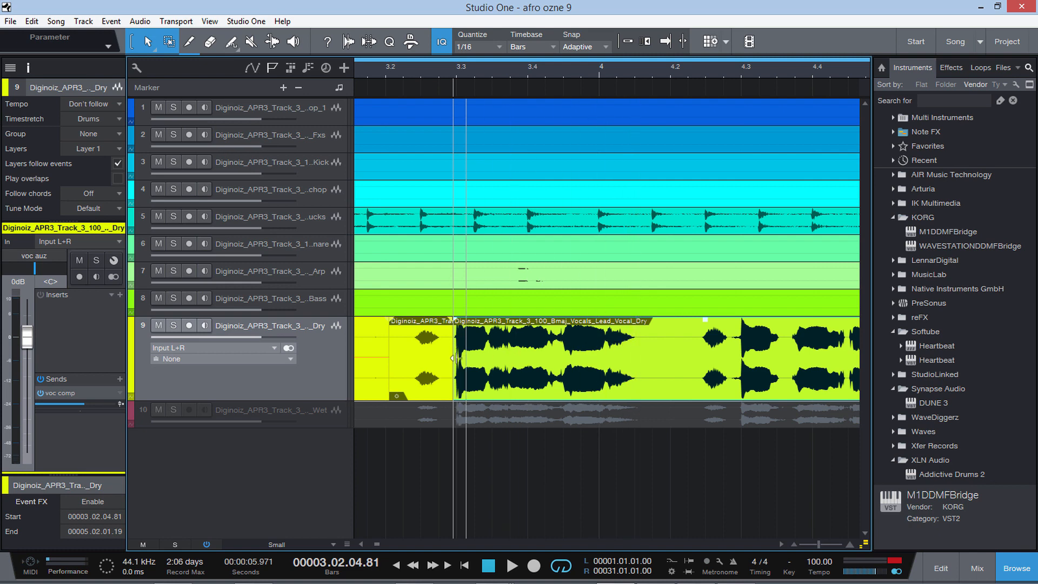
# Send the isolated vocal phrase to a new SampleOne instrument
pyautogui.rightClick(530, 372)
pyautogui.moveTo(593, 341)
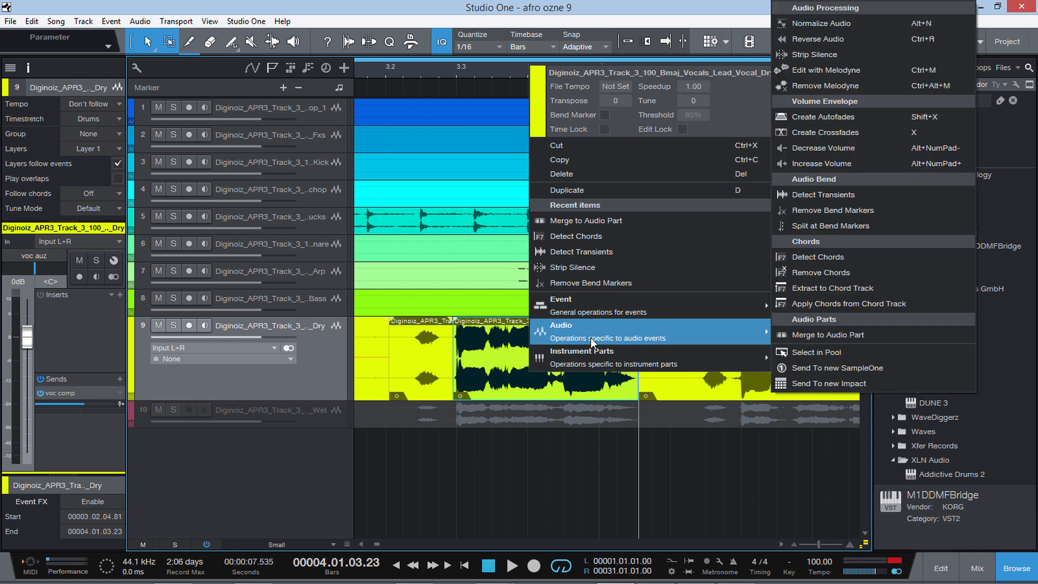
pyautogui.click(848, 369)
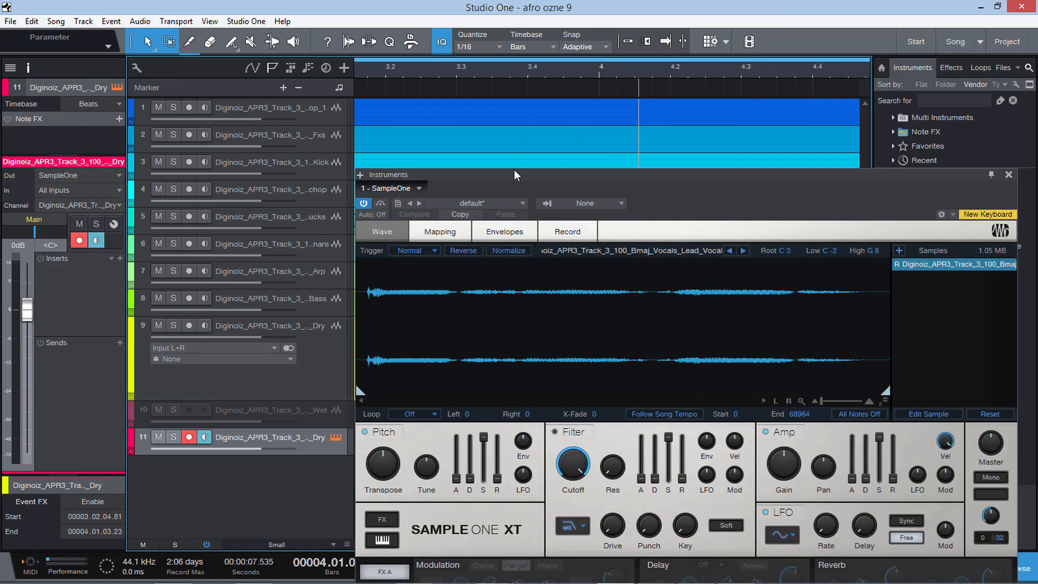
# Enlarge the SampleOne track and trim the sample's start to about 1426
pyautogui.moveTo(513, 178); pyautogui.dragTo(489, 33)
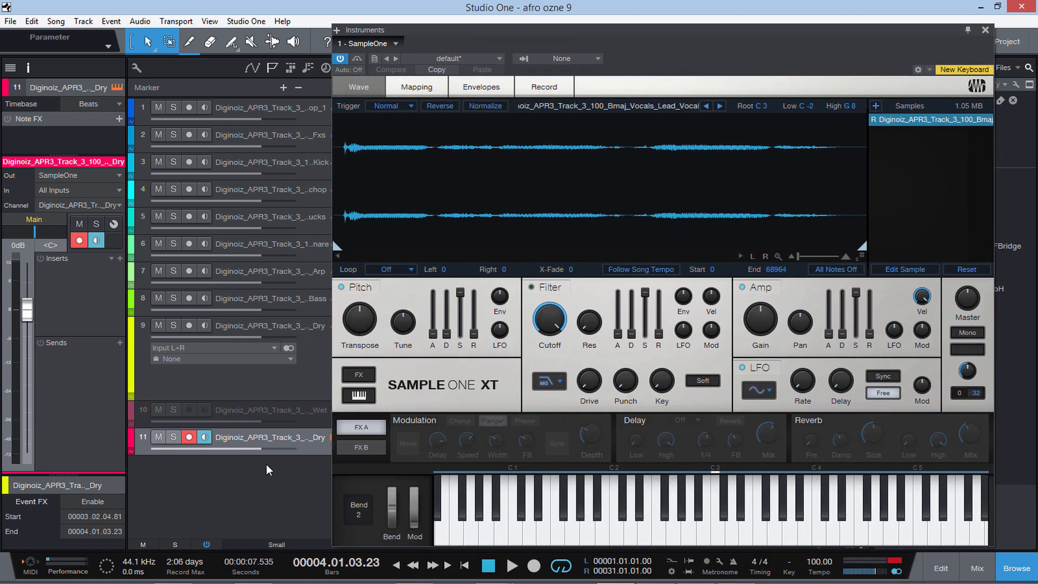
pyautogui.moveTo(273, 456); pyautogui.dragTo(274, 502)
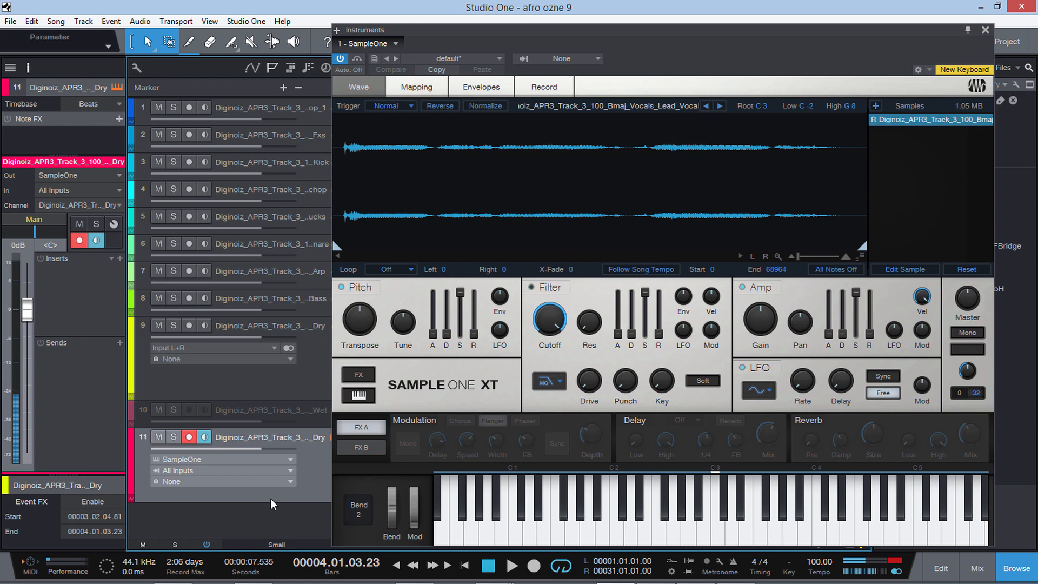
pyautogui.moveTo(342, 252); pyautogui.dragTo(350, 250)
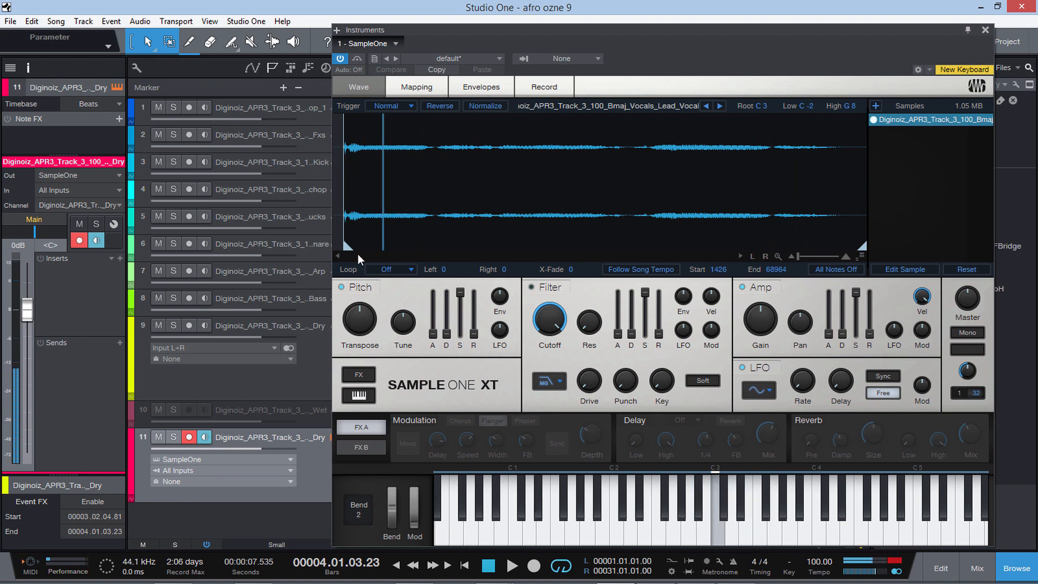
# Close SampleOne and remove its track together with the instrument
pyautogui.click(988, 30)
pyautogui.rightClick(316, 453)
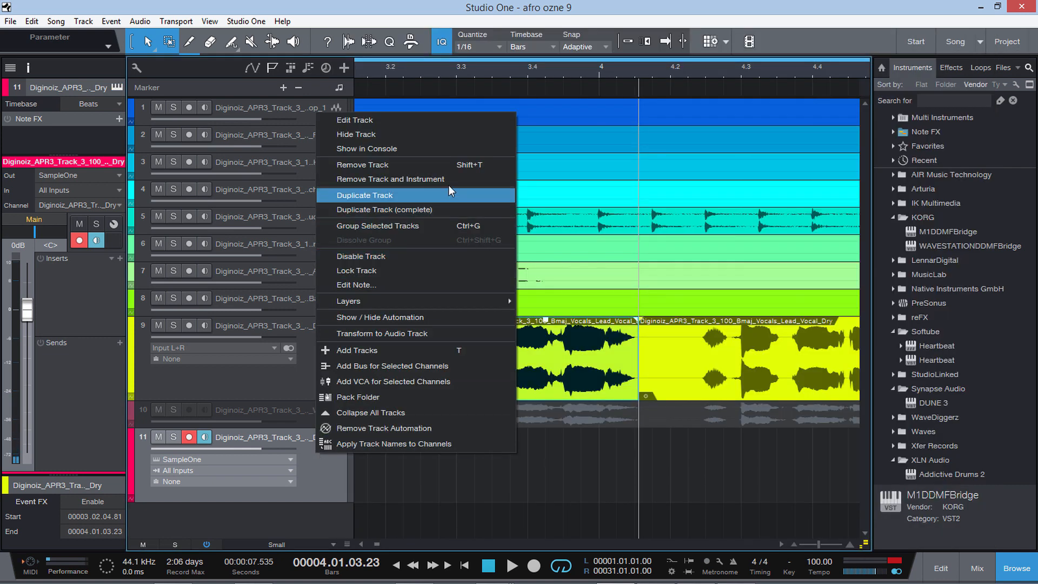
pyautogui.click(432, 179)
pyautogui.rightClick(501, 377)
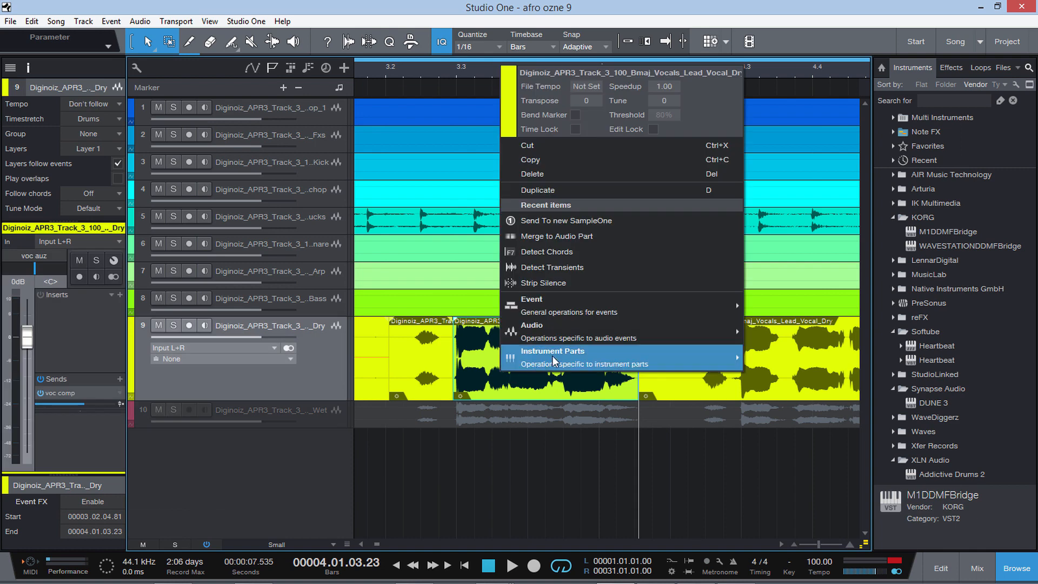
pyautogui.moveTo(596, 330)
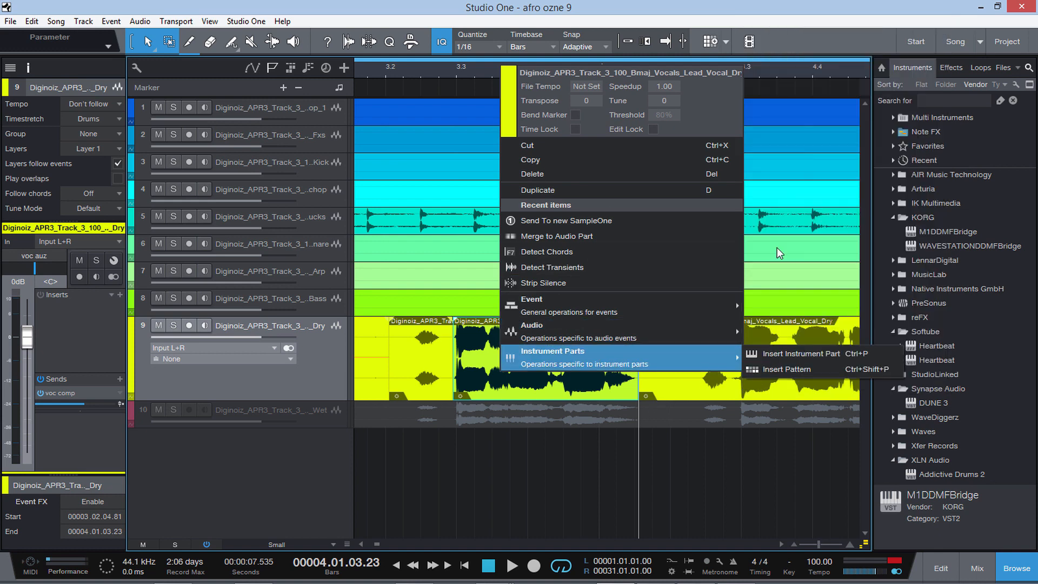
pyautogui.click(519, 491)
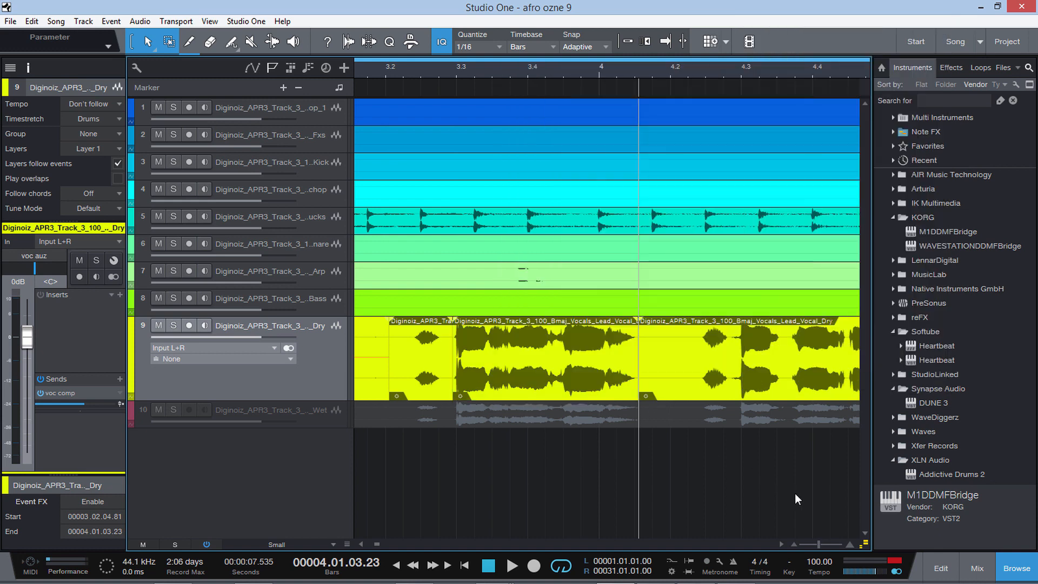
# Minimize the Studio One and sample folder windows and launch MixMeister BPM Analyzer from the desktop
pyautogui.click(821, 544)
pyautogui.moveTo(815, 546); pyautogui.dragTo(816, 546)
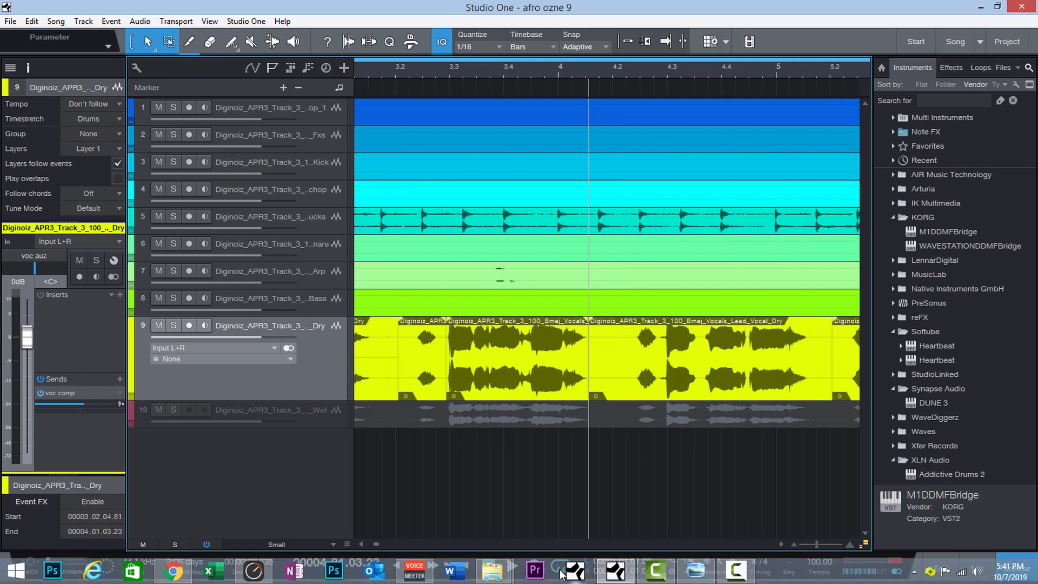
pyautogui.moveTo(501, 574)
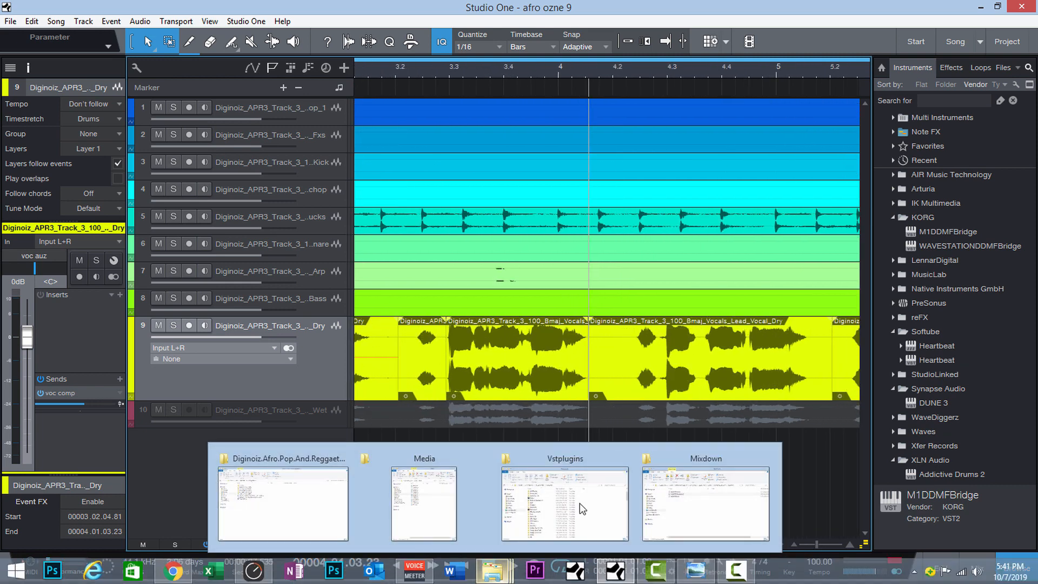
pyautogui.click(981, 8)
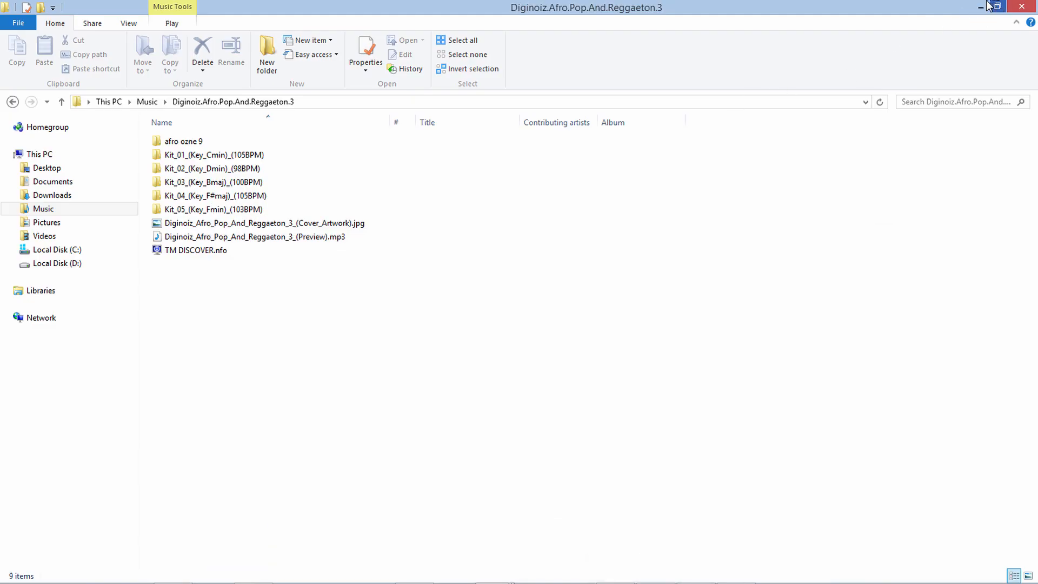
pyautogui.click(980, 8)
pyautogui.click(978, 8)
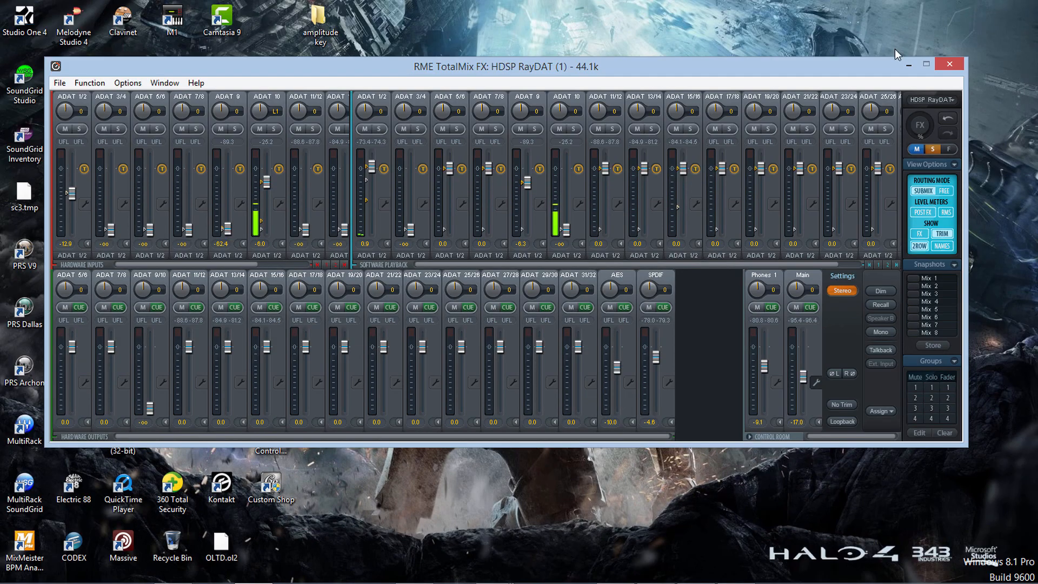
pyautogui.click(32, 543)
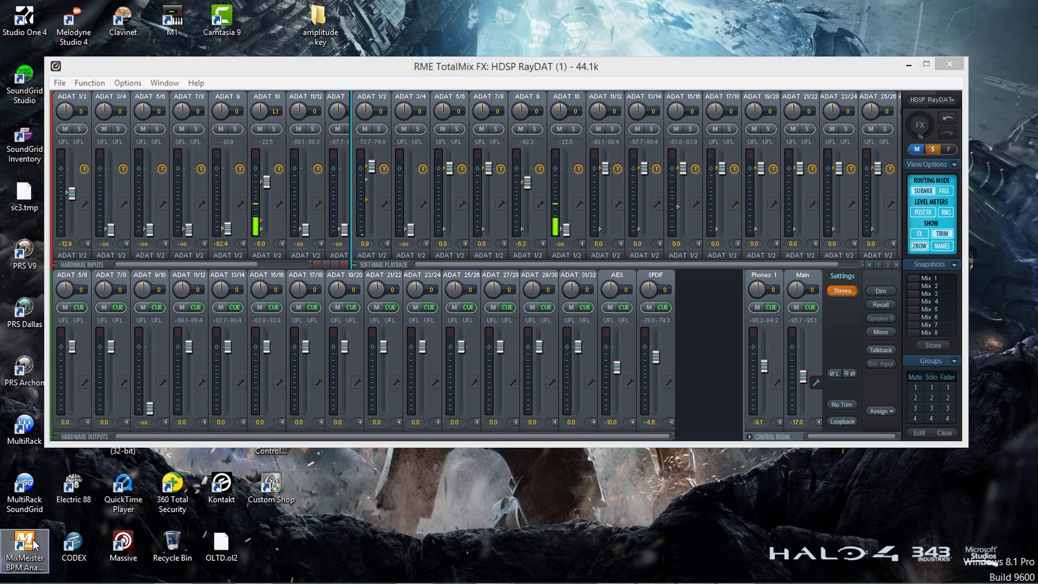
pyautogui.doubleClick(33, 545)
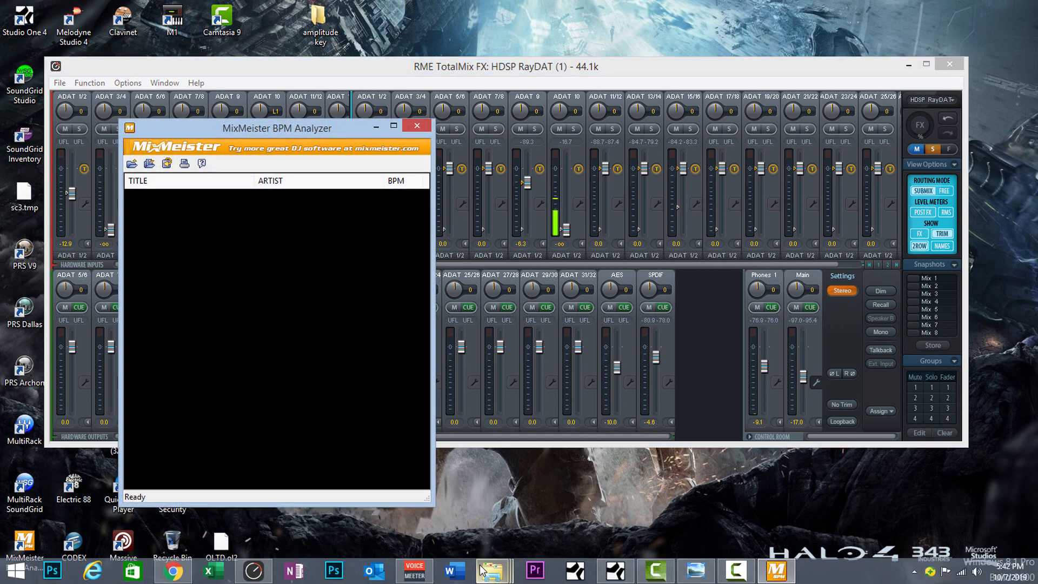
# Bring up the Diginoiz.Afro.Pop.And.Reggaeton.3 folder beside the analyzer and analyze the tempo of the preview MP3
pyautogui.moveTo(491, 570)
pyautogui.click(346, 515)
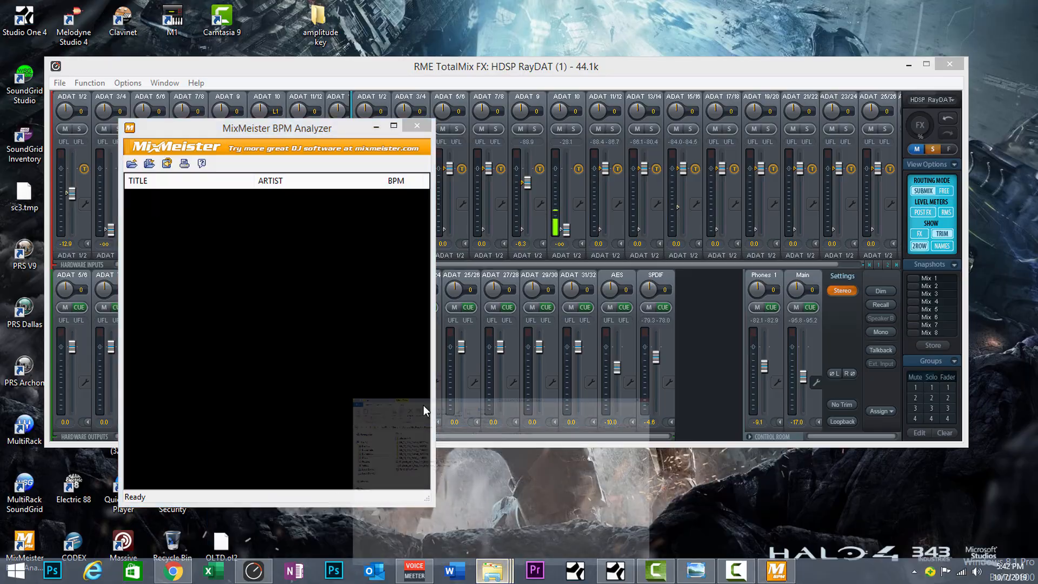
pyautogui.moveTo(224, 13); pyautogui.dragTo(540, 35)
pyautogui.click(623, 269)
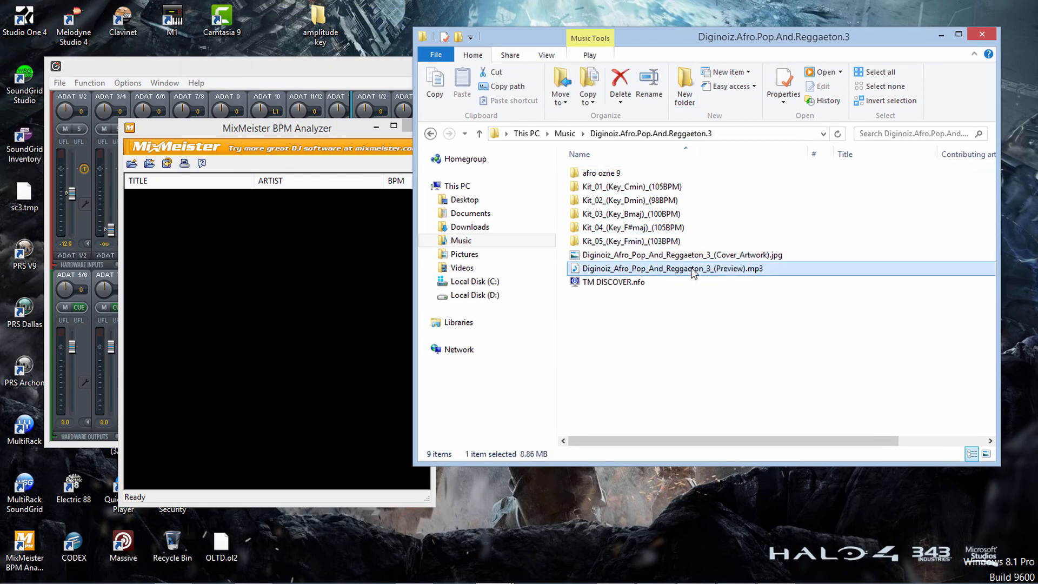
pyautogui.moveTo(697, 273); pyautogui.dragTo(316, 377)
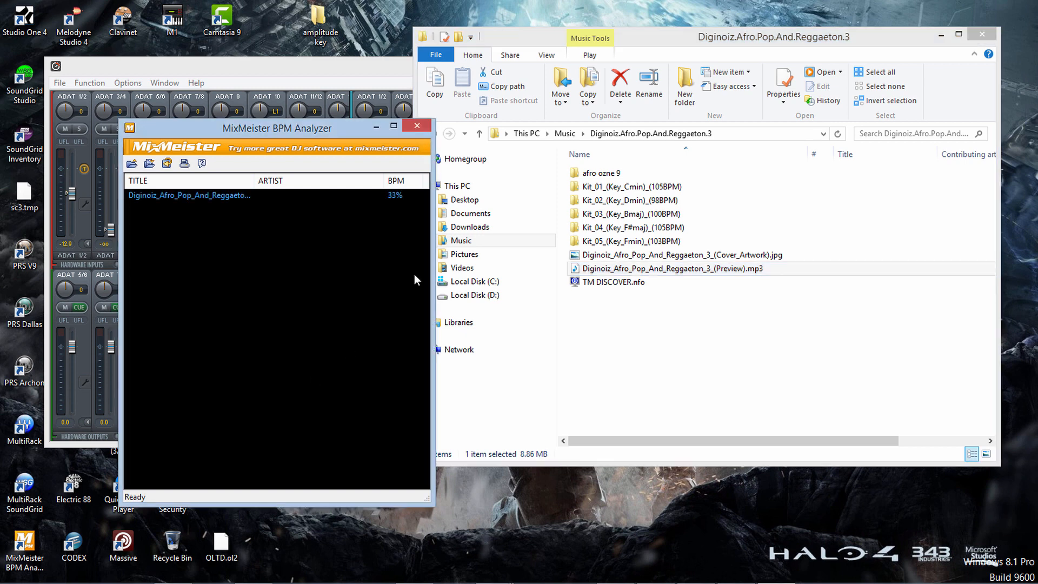
pyautogui.moveTo(341, 128); pyautogui.dragTo(278, 132)
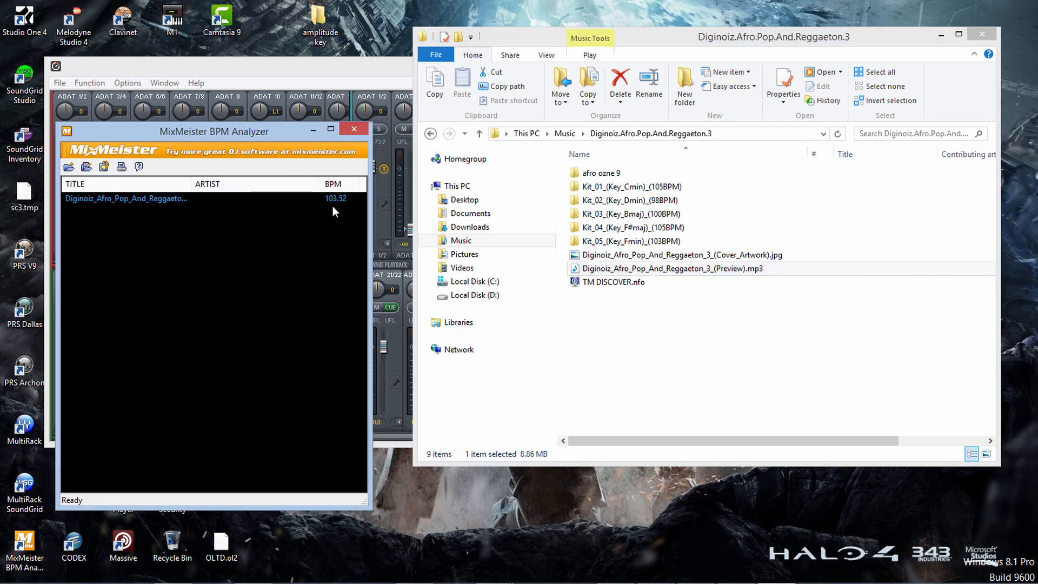
# Close the BPM analyzer, switch back to Studio One and confirm the song tempo as 100.00
pyautogui.click(354, 129)
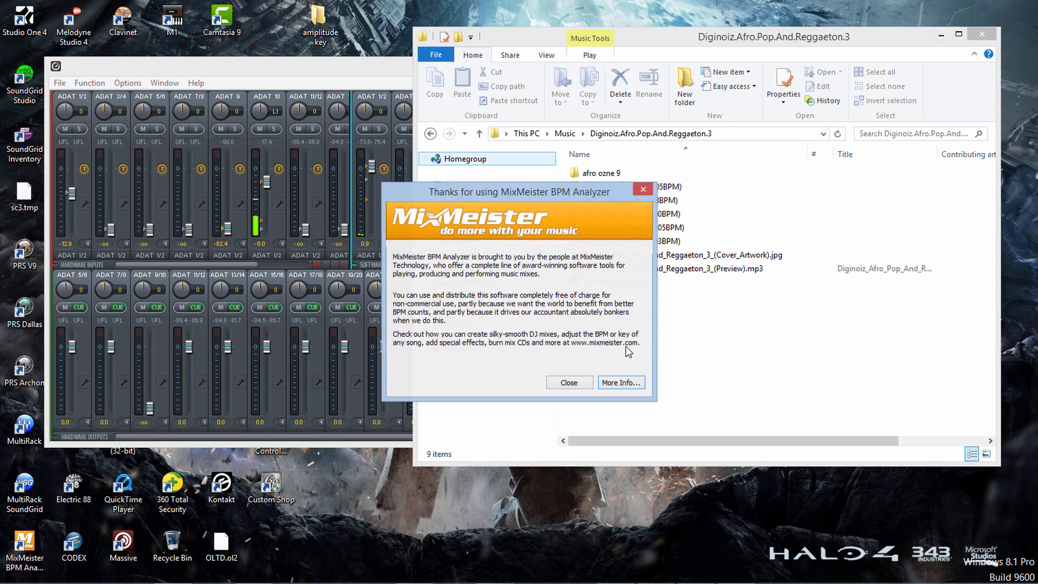
pyautogui.click(569, 383)
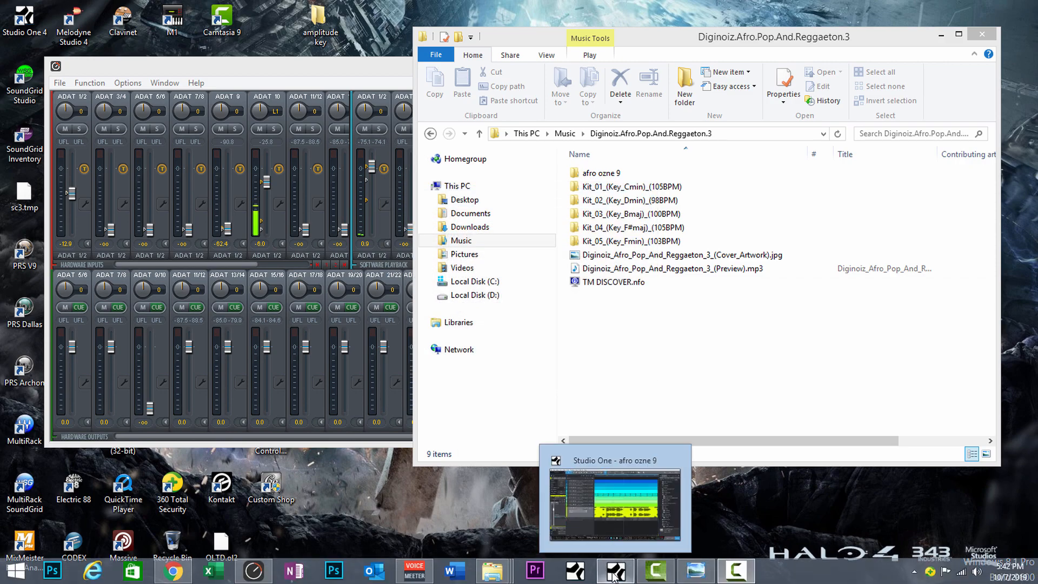
pyautogui.click(615, 574)
pyautogui.doubleClick(818, 565)
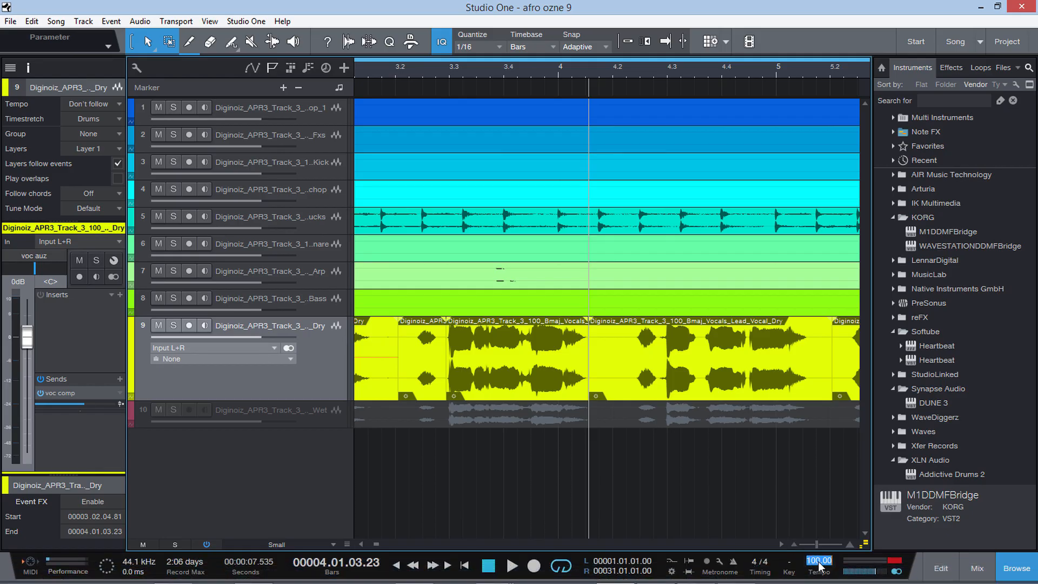
pyautogui.press('Return')
# Examine the audio operations available for the long last event on the dry lead vocal track
pyautogui.moveTo(815, 543); pyautogui.dragTo(802, 544)
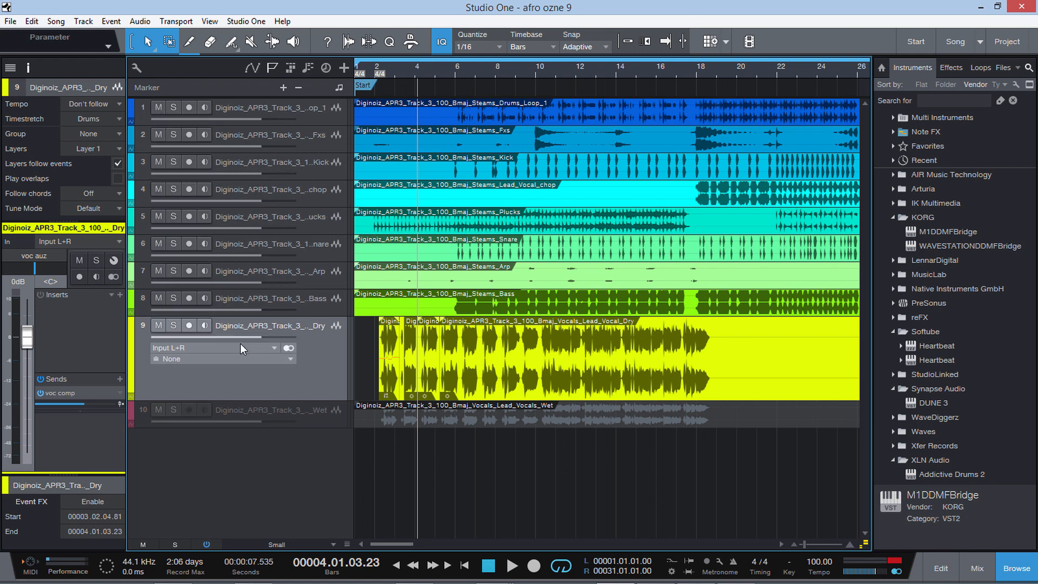
pyautogui.click(685, 377)
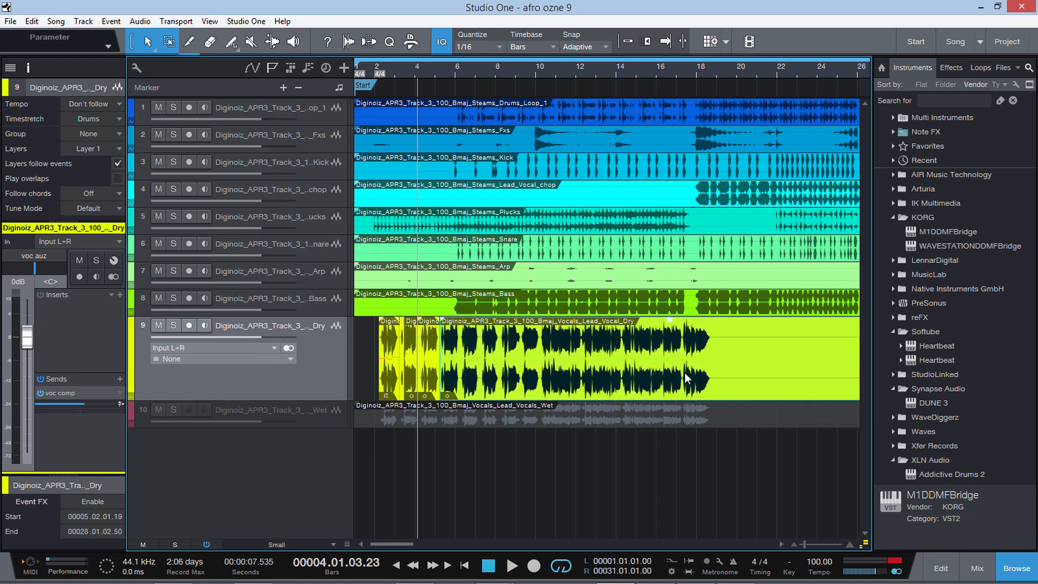
pyautogui.rightClick(685, 378)
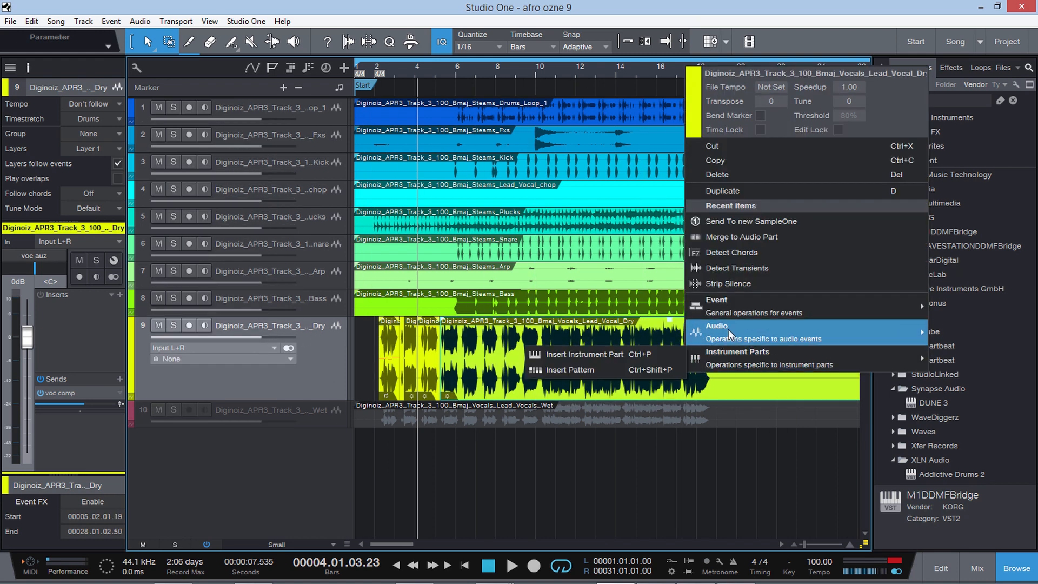
pyautogui.moveTo(758, 338)
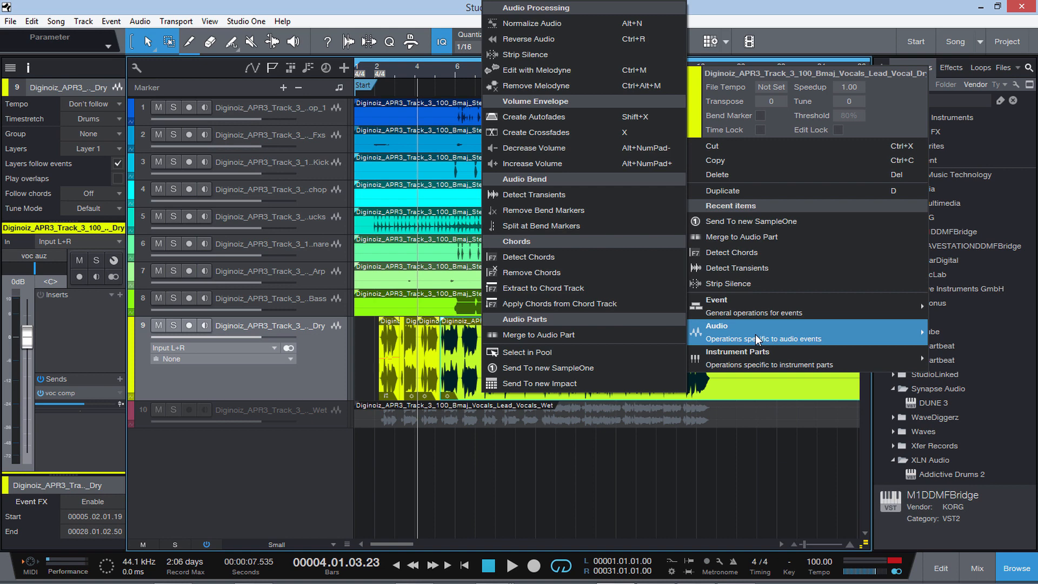
pyautogui.click(697, 424)
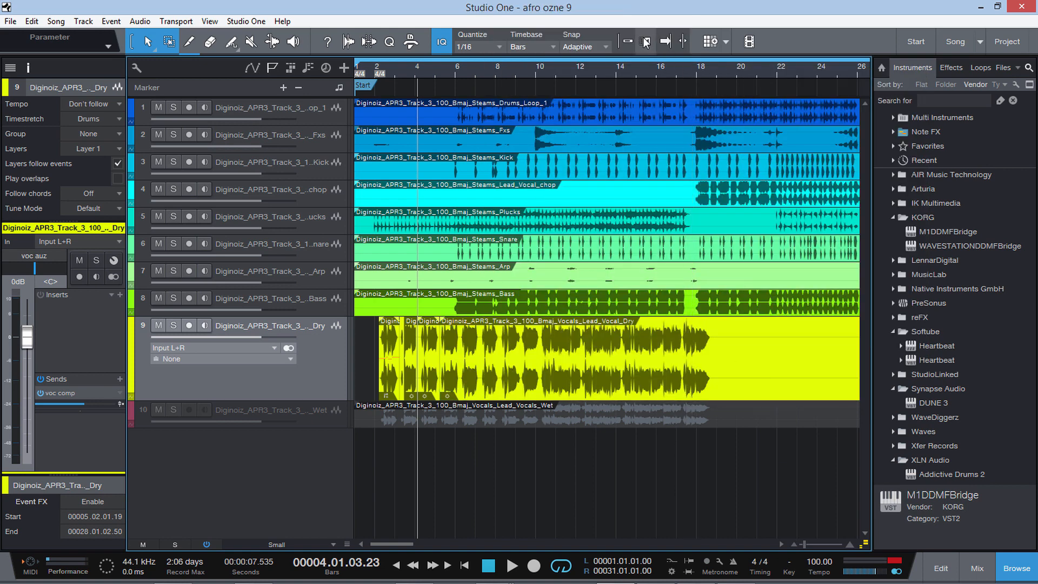
# Split the dry lead vocal at bar 17.2 and bar 18.4 to isolate its final phrase
pyautogui.moveTo(805, 543); pyautogui.dragTo(811, 544)
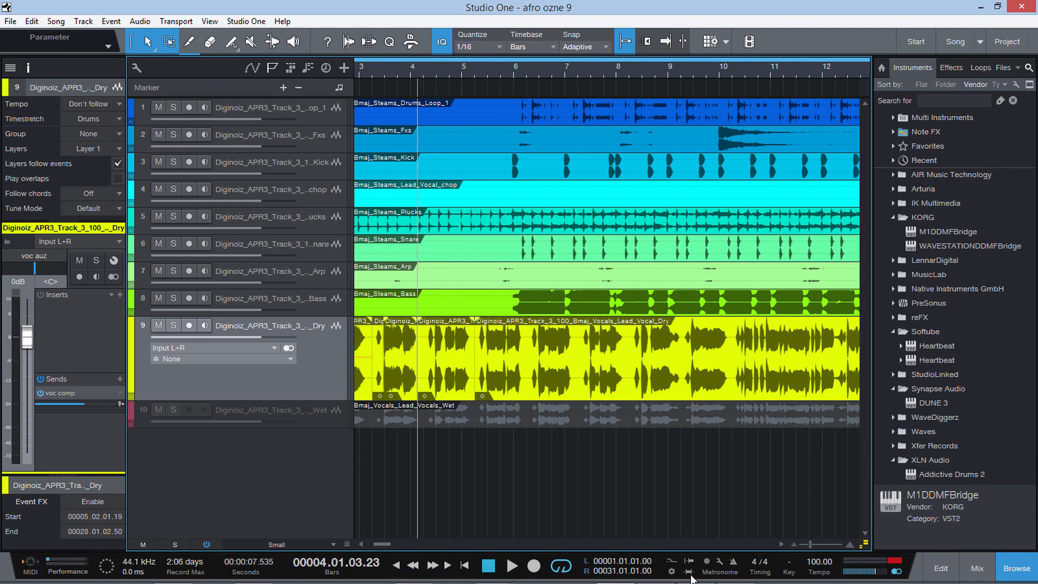
pyautogui.moveTo(372, 546); pyautogui.dragTo(394, 546)
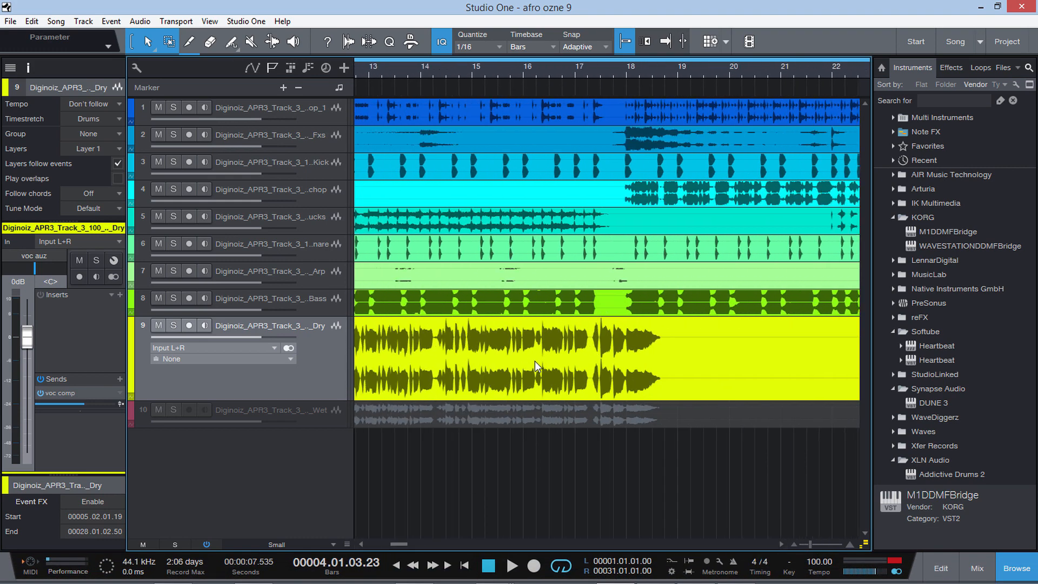
pyautogui.doubleClick(589, 340)
pyautogui.doubleClick(669, 344)
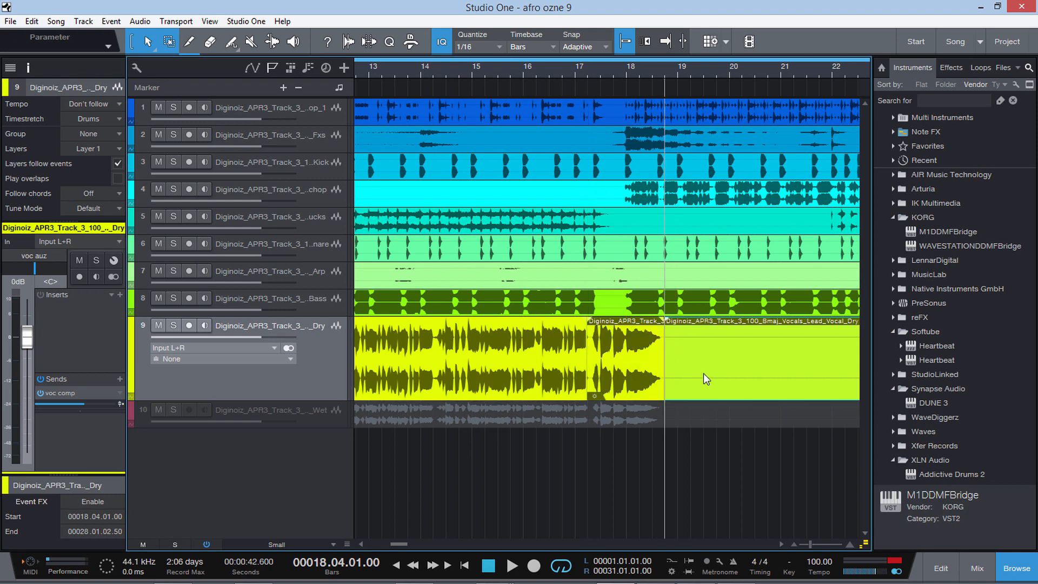
# Delete the silent vocal event after bar 18.4 and duplicate the final phrase five times along the track
pyautogui.press('Delete')
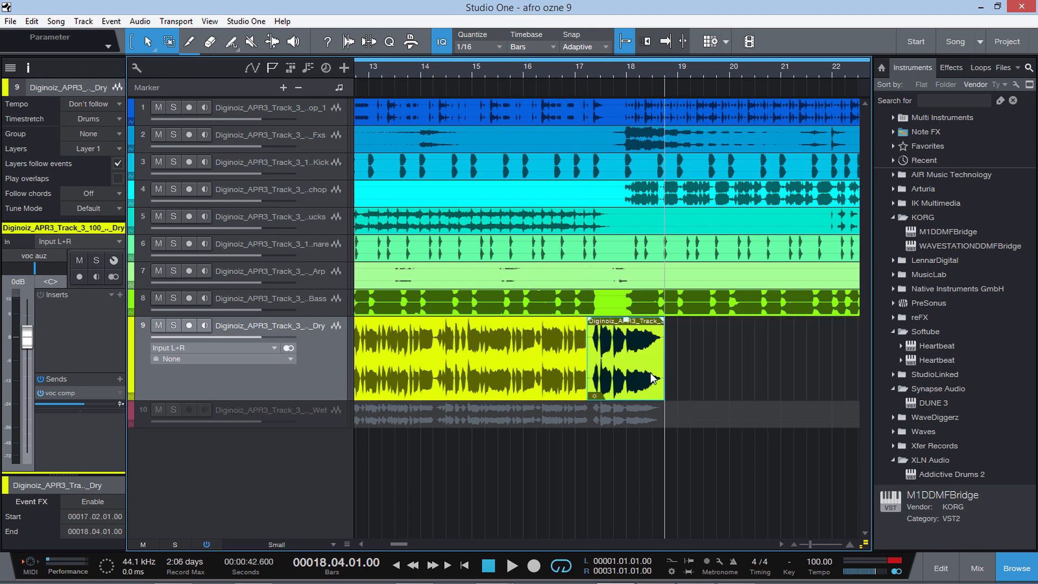
pyautogui.press('d')
pyautogui.press('d')
pyautogui.press('d')
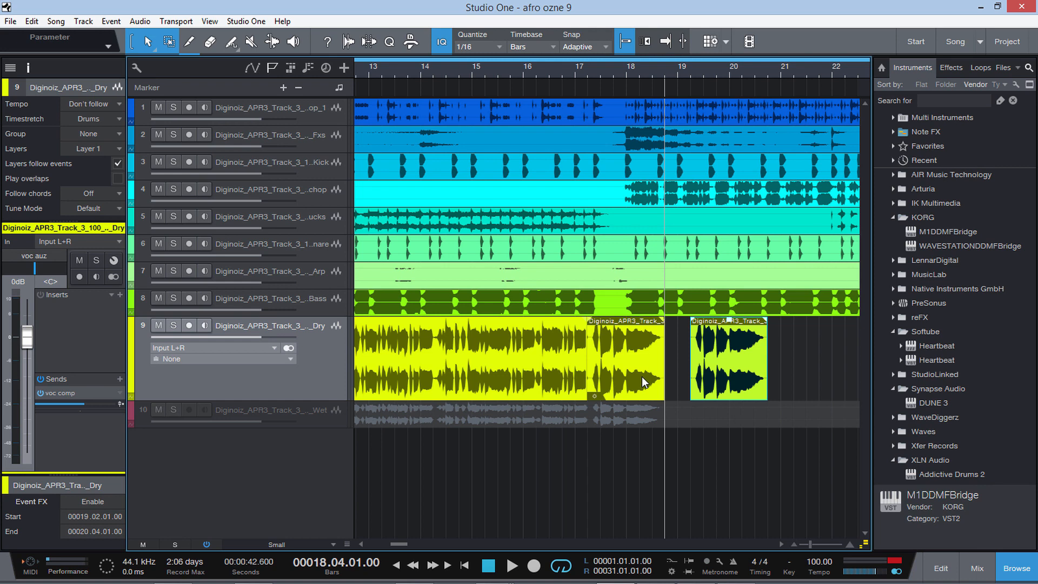
pyautogui.moveTo(822, 554)
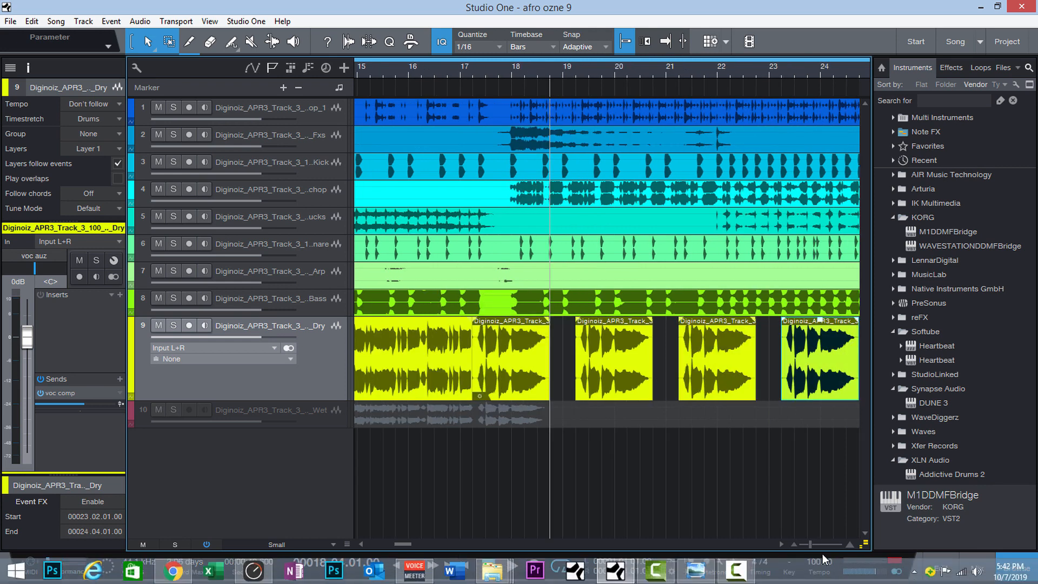
pyautogui.moveTo(818, 543); pyautogui.dragTo(806, 543)
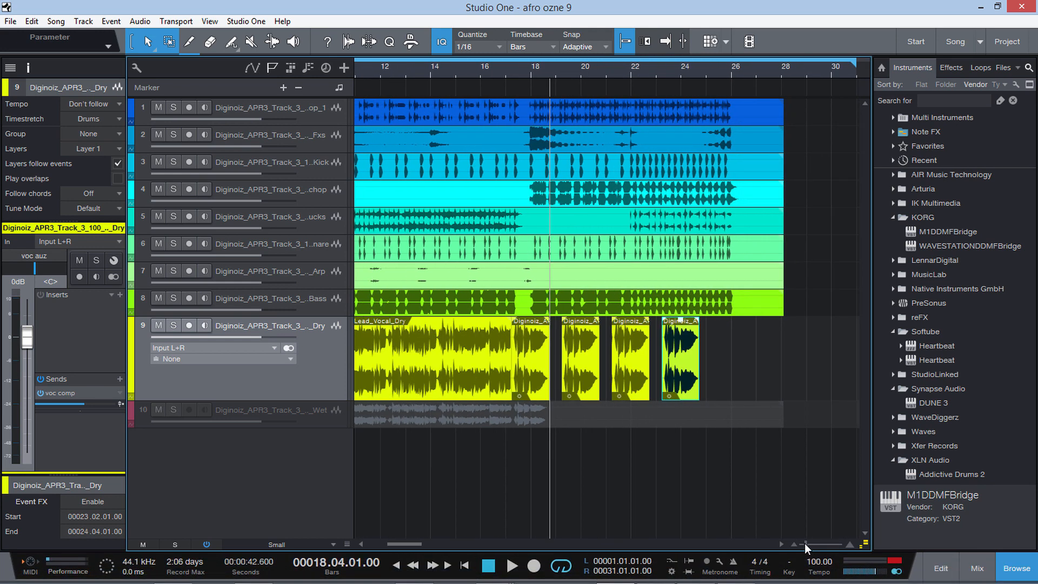
pyautogui.press('d')
pyautogui.press('d')
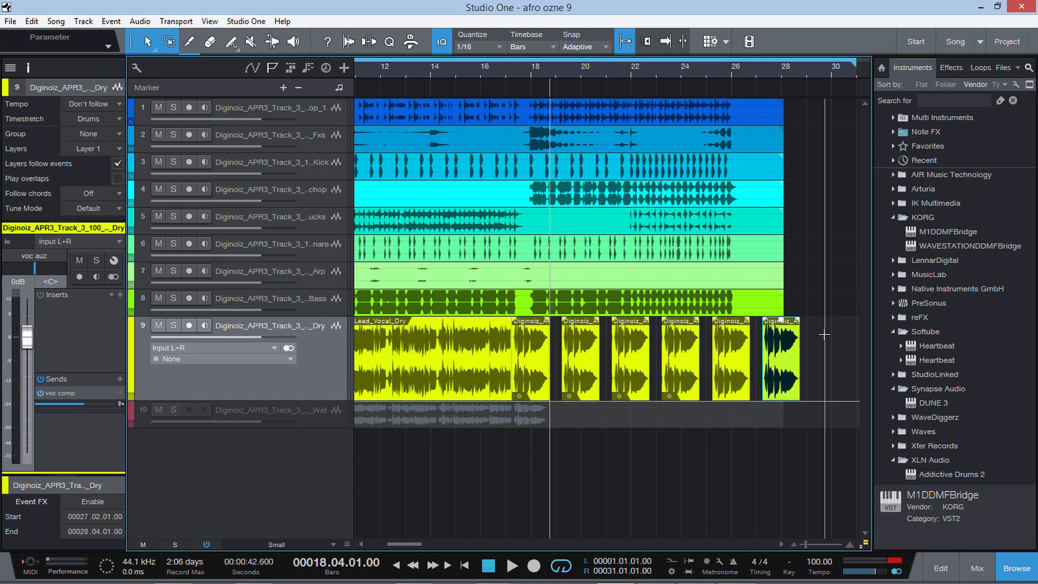
# Undo the phrase duplicates and the deletion of the silent event, and select the long vocal event before bar 17.2
pyautogui.hotkey('ctrl', 'z')
pyautogui.hotkey('ctrl', 'z')
pyautogui.hotkey('ctrl', 'z')
pyautogui.hotkey('ctrl', 'z')
pyautogui.hotkey('ctrl', 'z')
pyautogui.hotkey('ctrl', 'z')
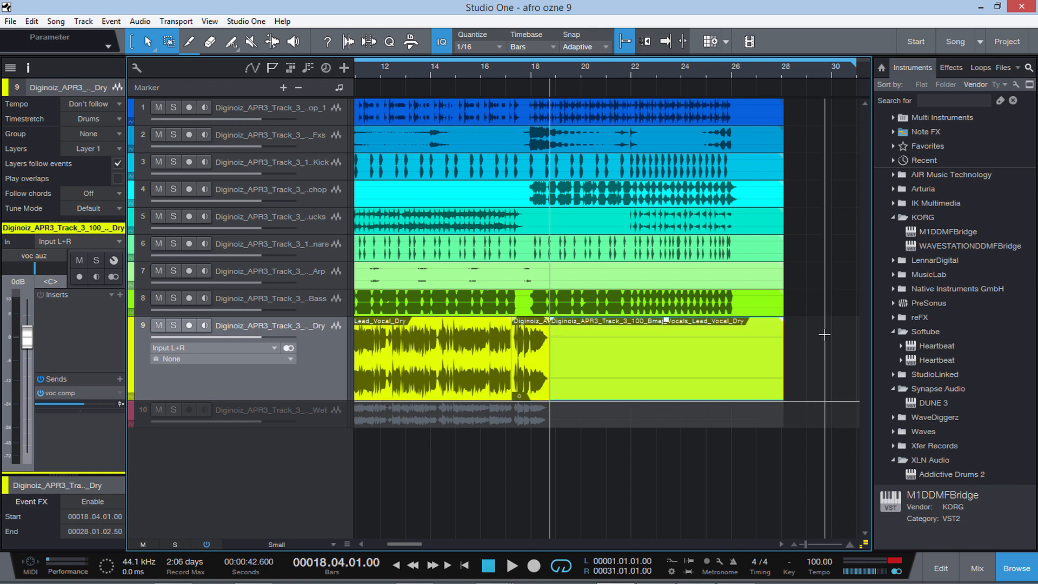
pyautogui.click(413, 373)
pyautogui.moveTo(400, 546); pyautogui.dragTo(392, 547)
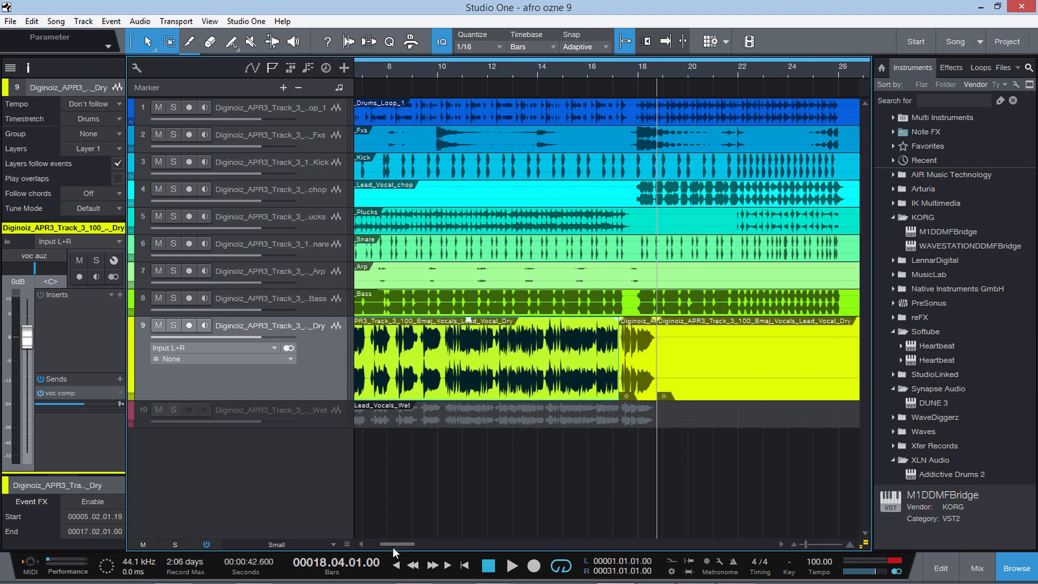
# Add a new bus channel in the mixer console and place it between the Delaye and EFX channels
pyautogui.click(981, 568)
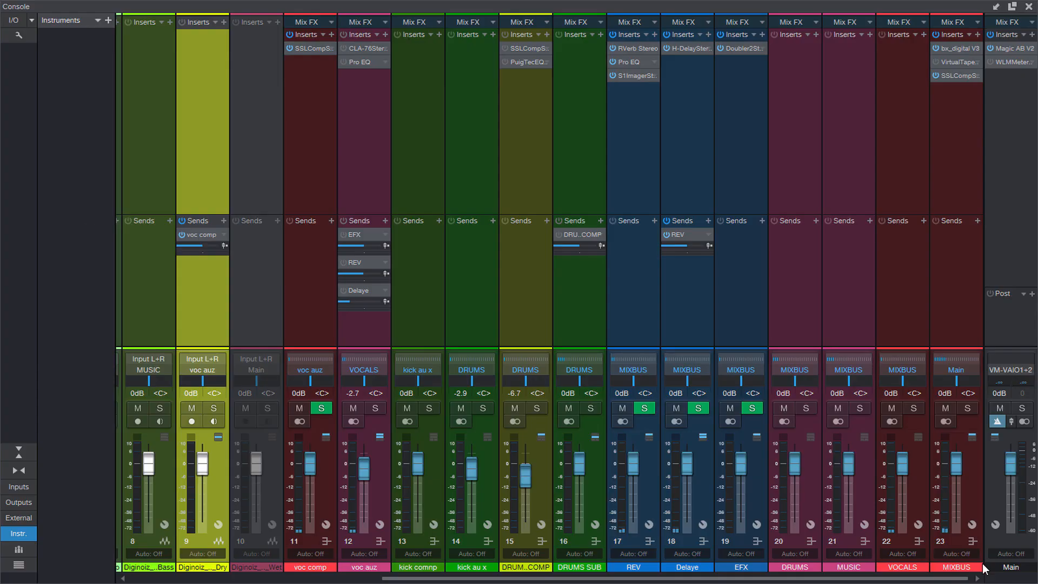
pyautogui.click(1029, 6)
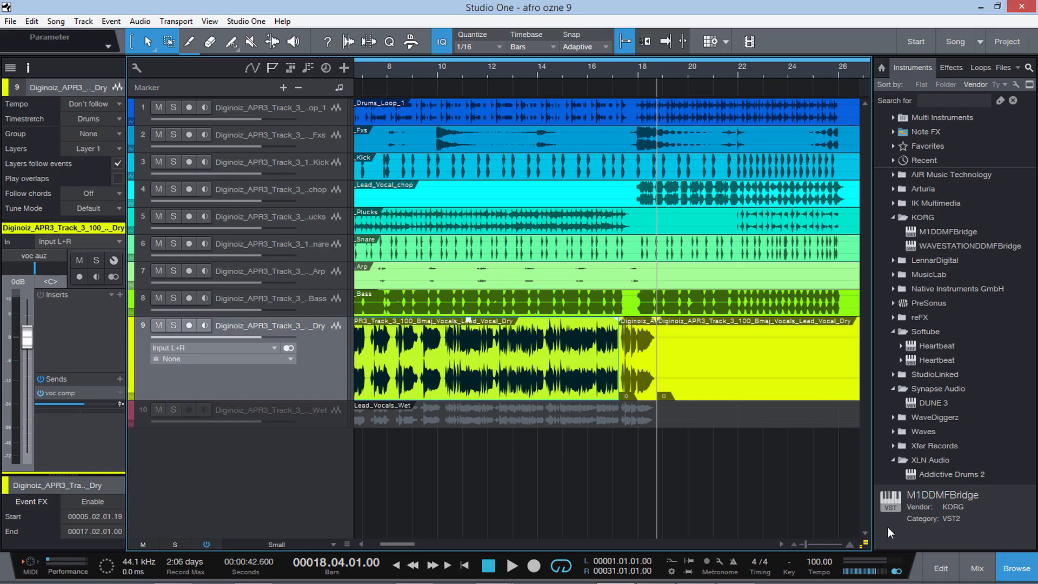
pyautogui.press('F3')
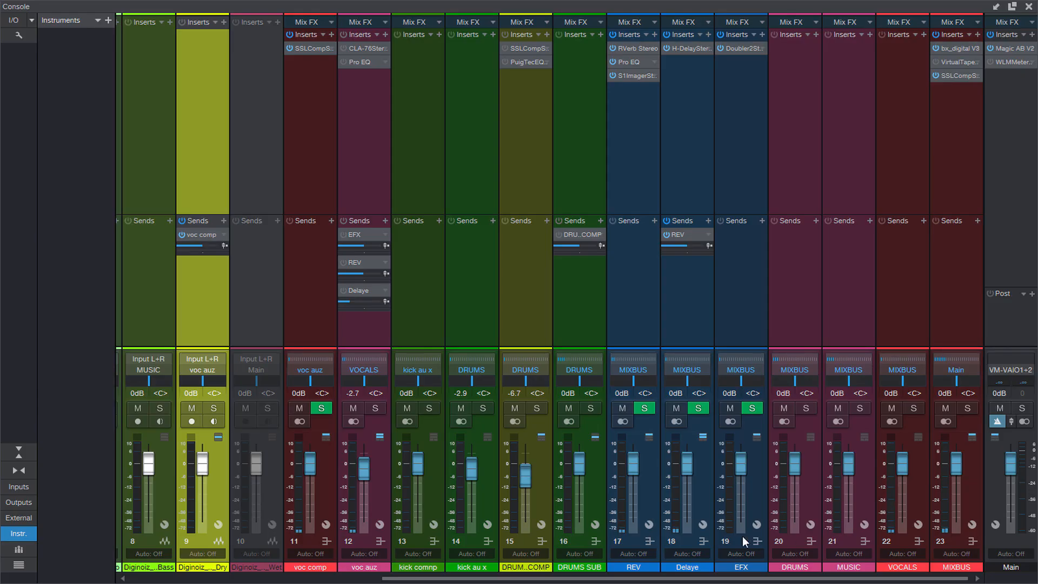
pyautogui.rightClick(706, 449)
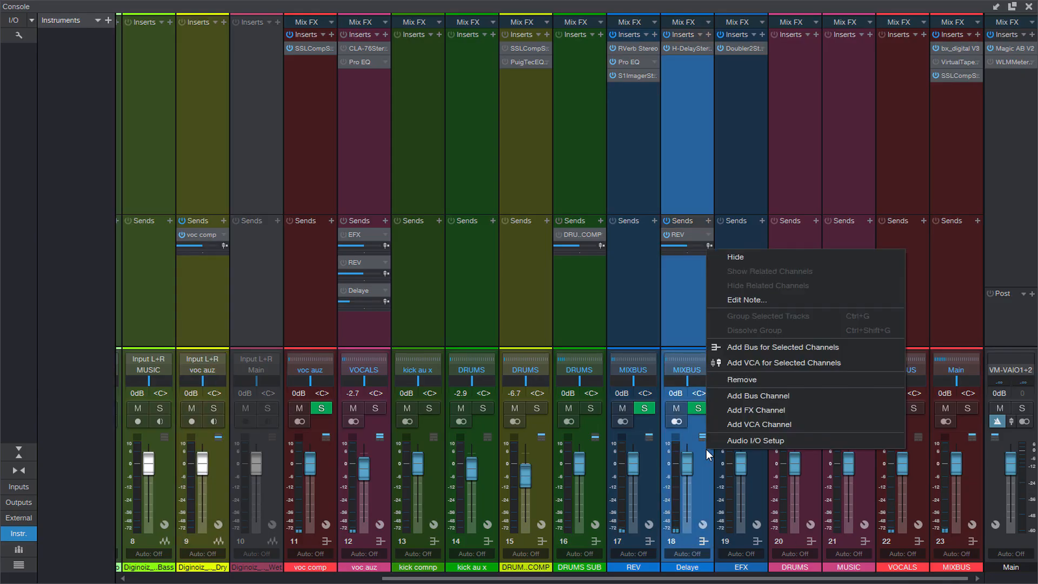
pyautogui.click(755, 395)
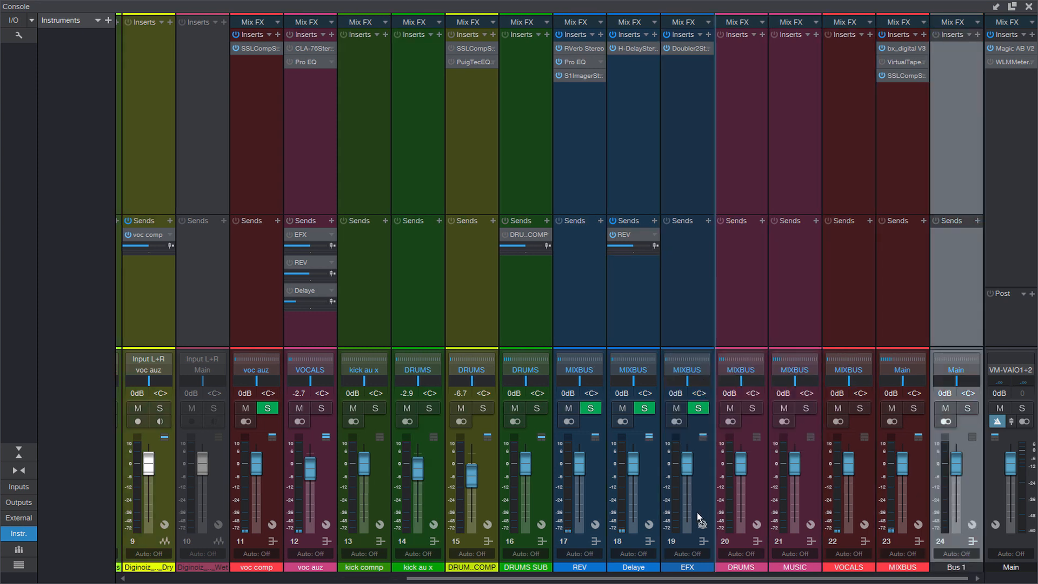
pyautogui.moveTo(698, 517); pyautogui.dragTo(670, 541)
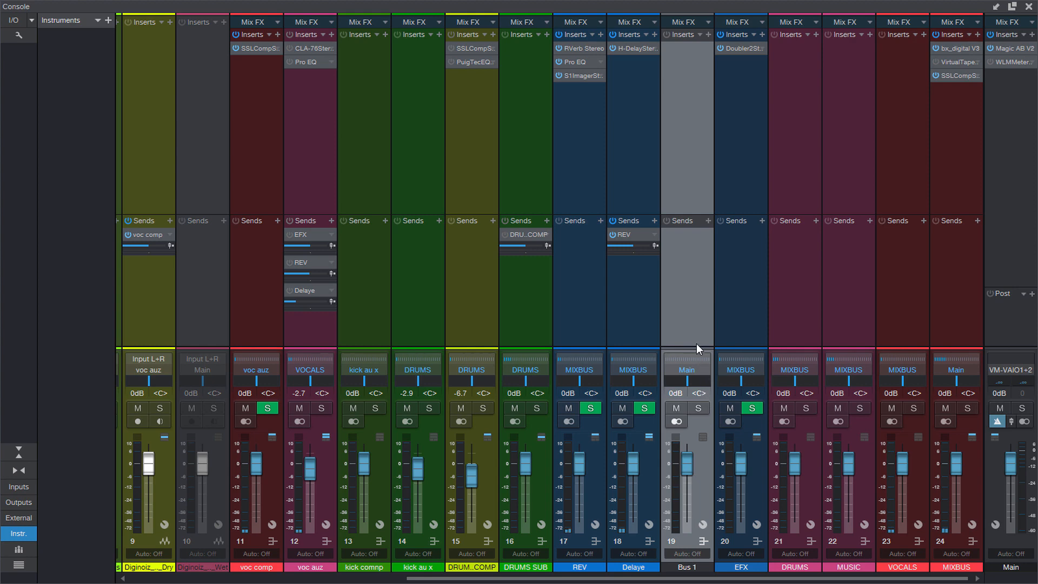
# Enlarge the console's fader area and route the output of Bus 1 to MIXBUS
pyautogui.moveTo(699, 347); pyautogui.dragTo(699, 278)
pyautogui.click(683, 303)
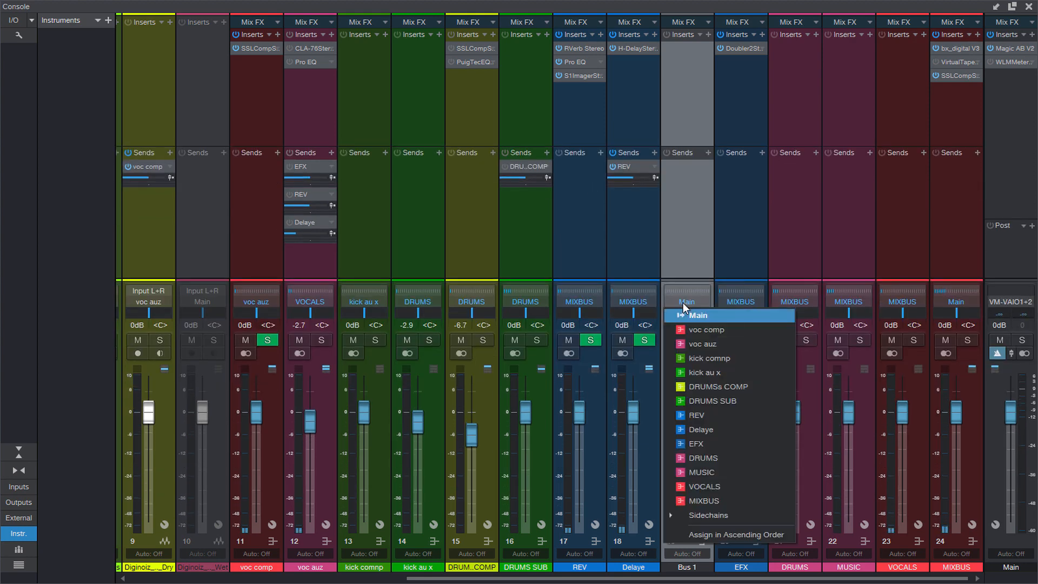
pyautogui.click(718, 498)
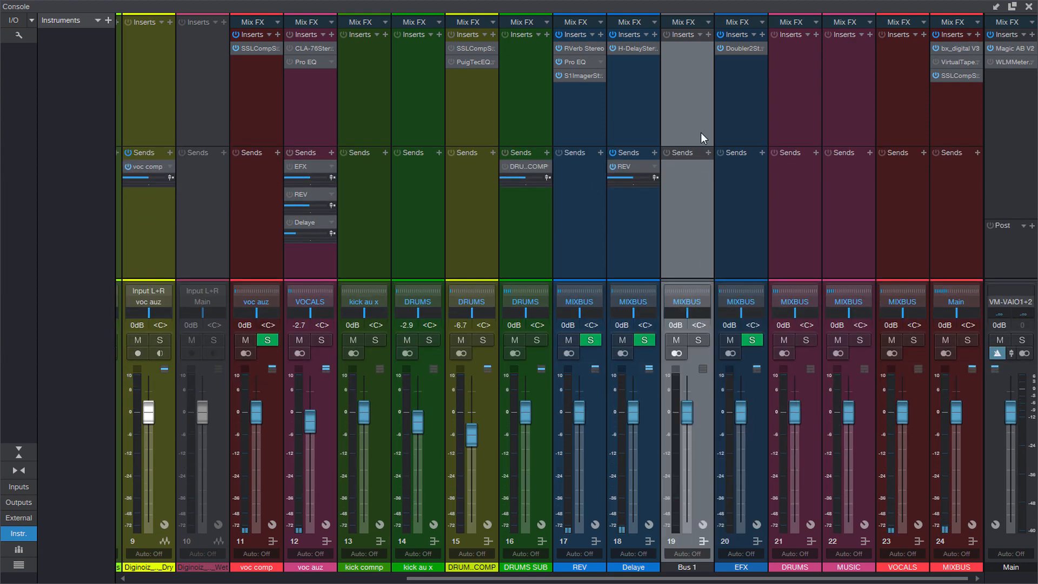
# Insert the bx_yellowdrive distortion plug-in on Bus 1, place its window beside the mixer channels, and close the console
pyautogui.click(709, 33)
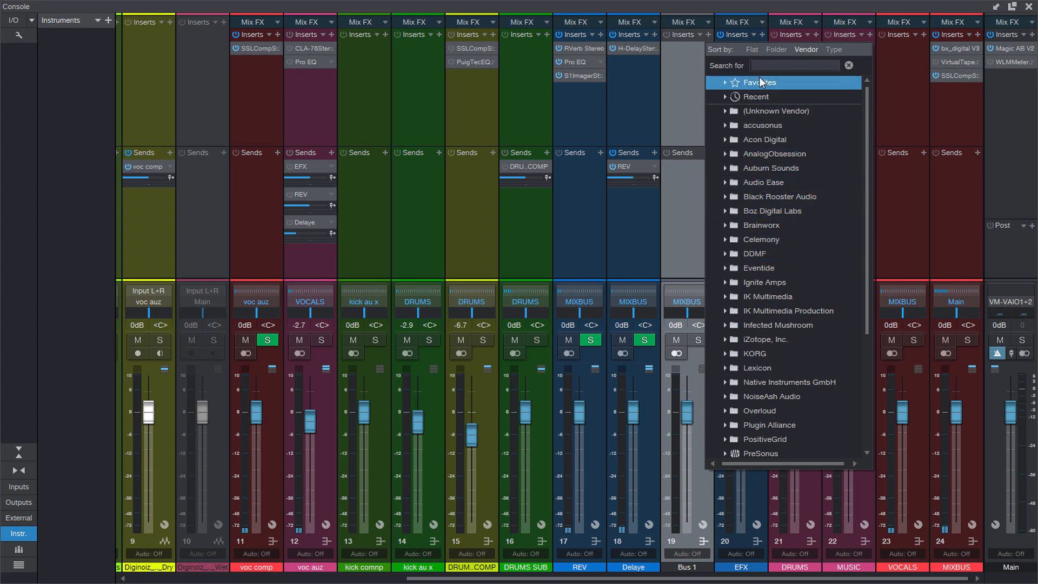
pyautogui.click(777, 50)
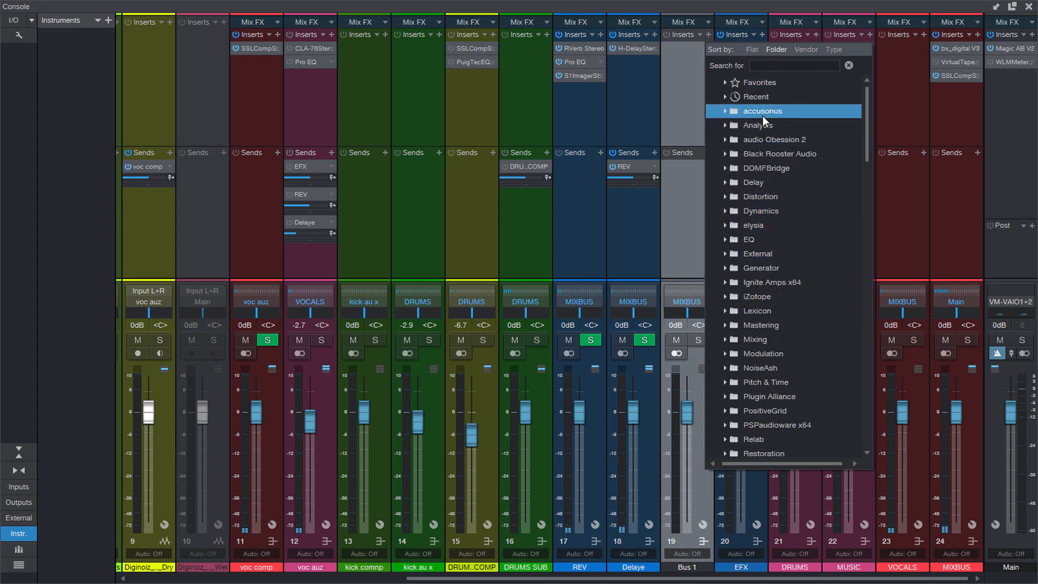
pyautogui.click(806, 49)
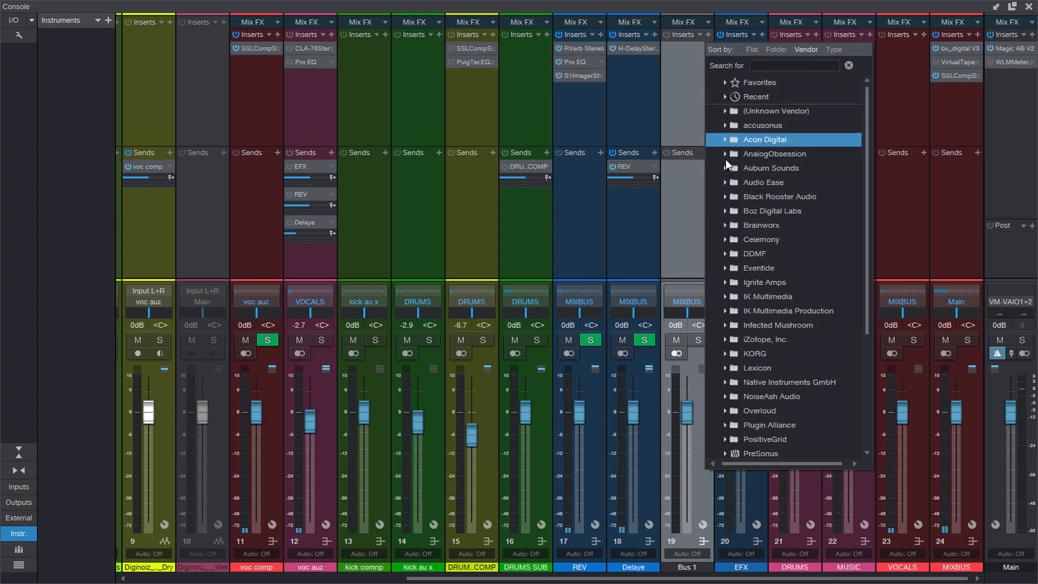
pyautogui.click(776, 49)
pyautogui.click(725, 182)
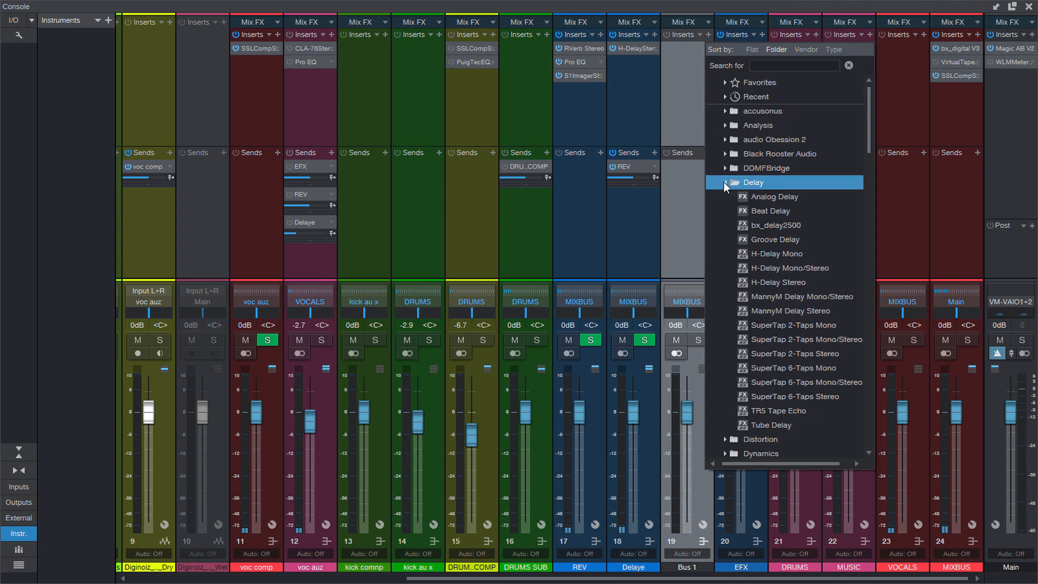
pyautogui.click(725, 183)
pyautogui.click(725, 196)
pyautogui.click(777, 254)
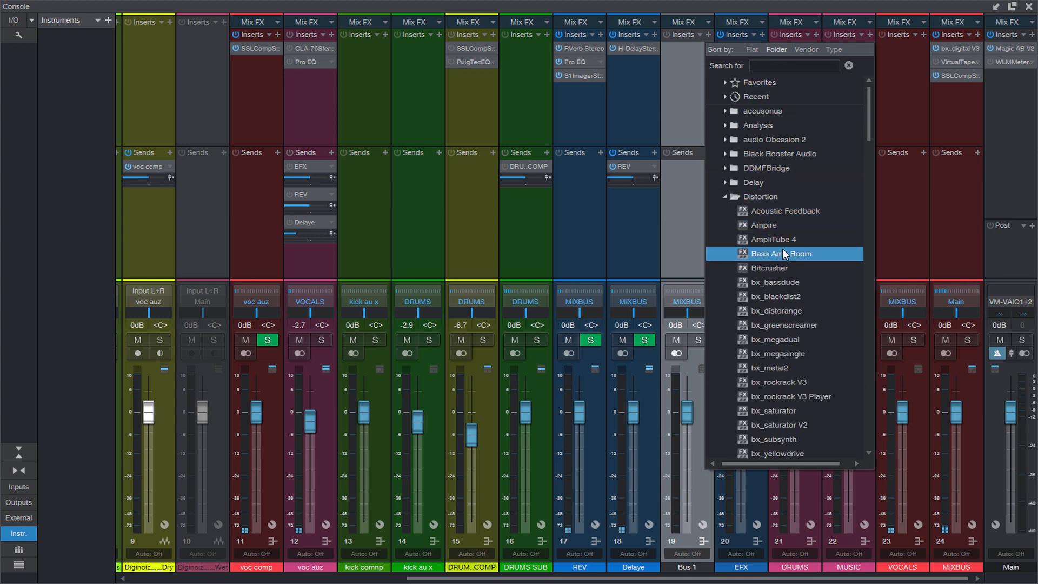
pyautogui.press('Down')
pyautogui.press('Down')
pyautogui.press('Down')
pyautogui.press('Down')
pyautogui.press('Down')
pyautogui.scroll(-5, 793, 272)
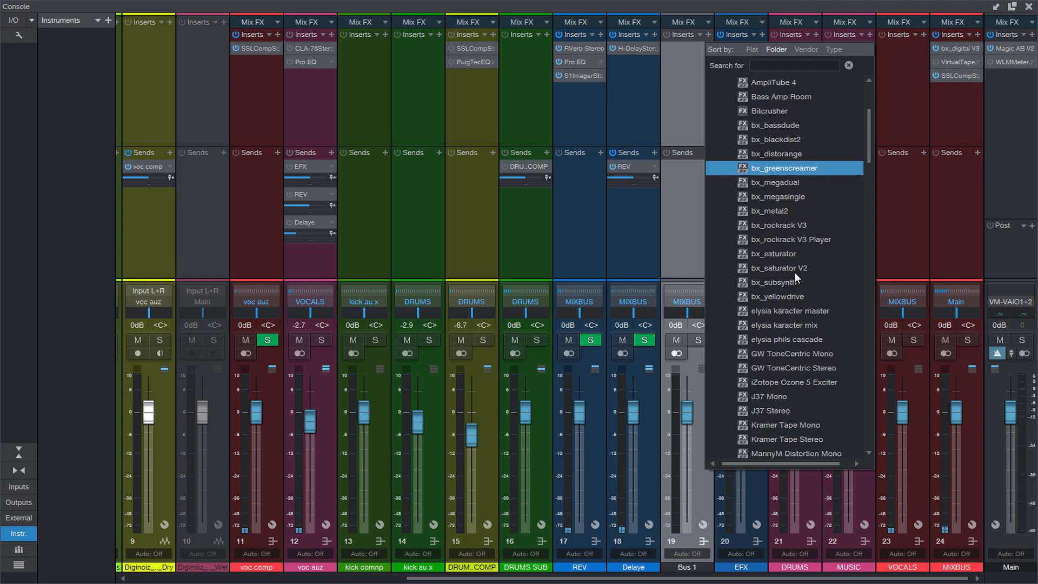
pyautogui.scroll(-2, 794, 272)
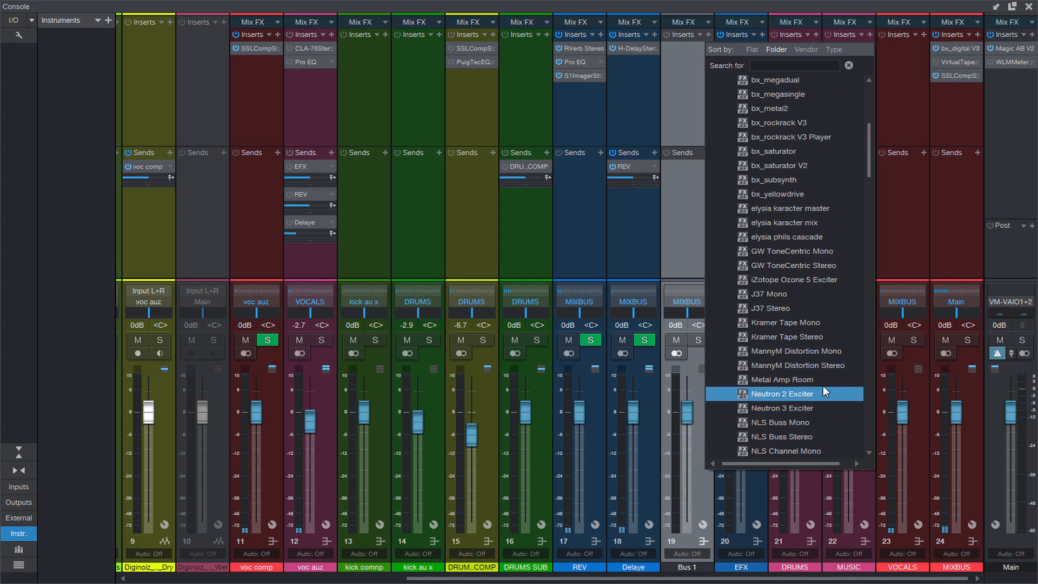
pyautogui.click(815, 192)
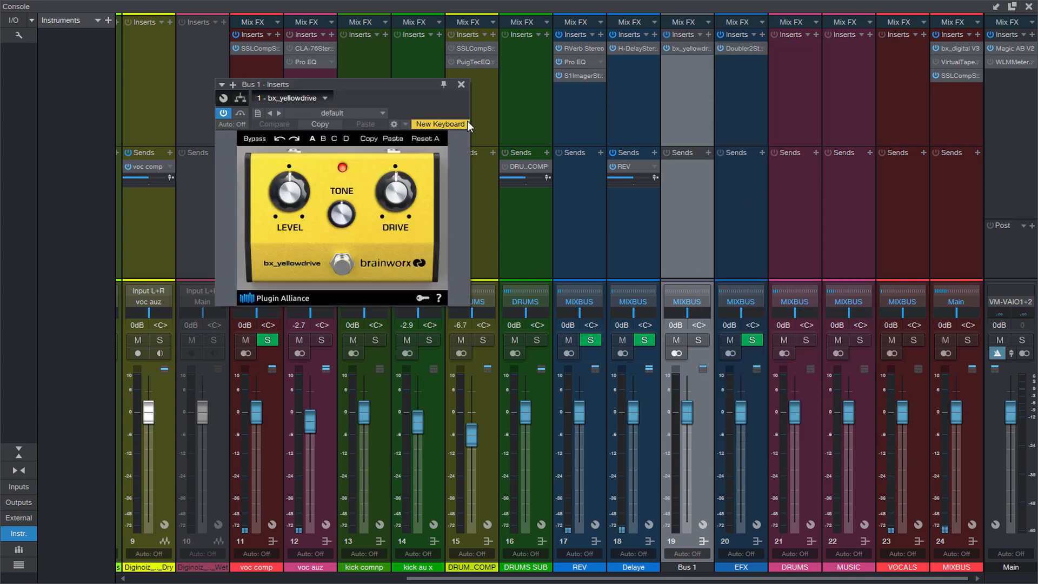
pyautogui.moveTo(433, 86); pyautogui.dragTo(751, 96)
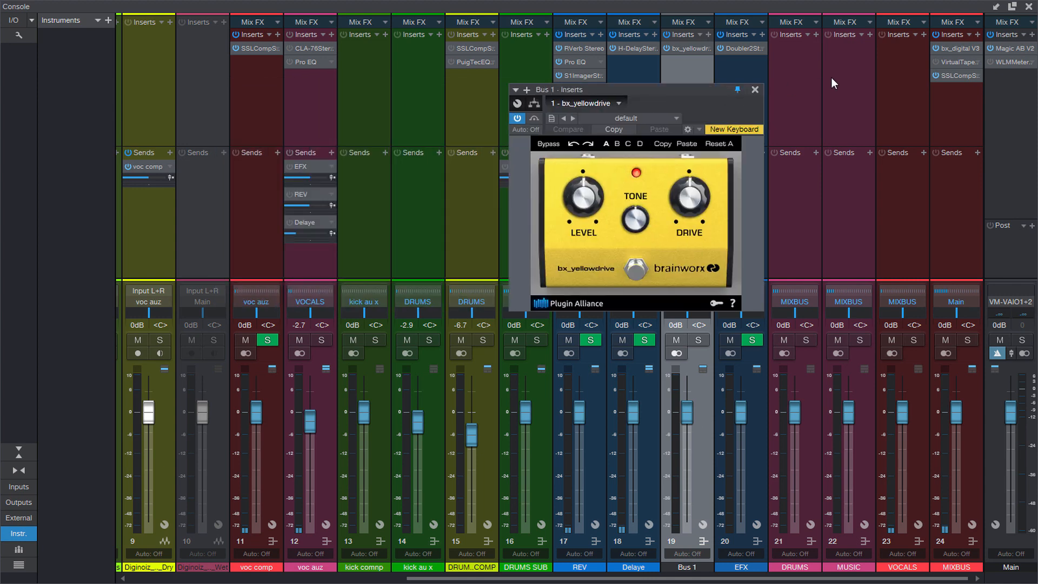
pyautogui.click(1028, 7)
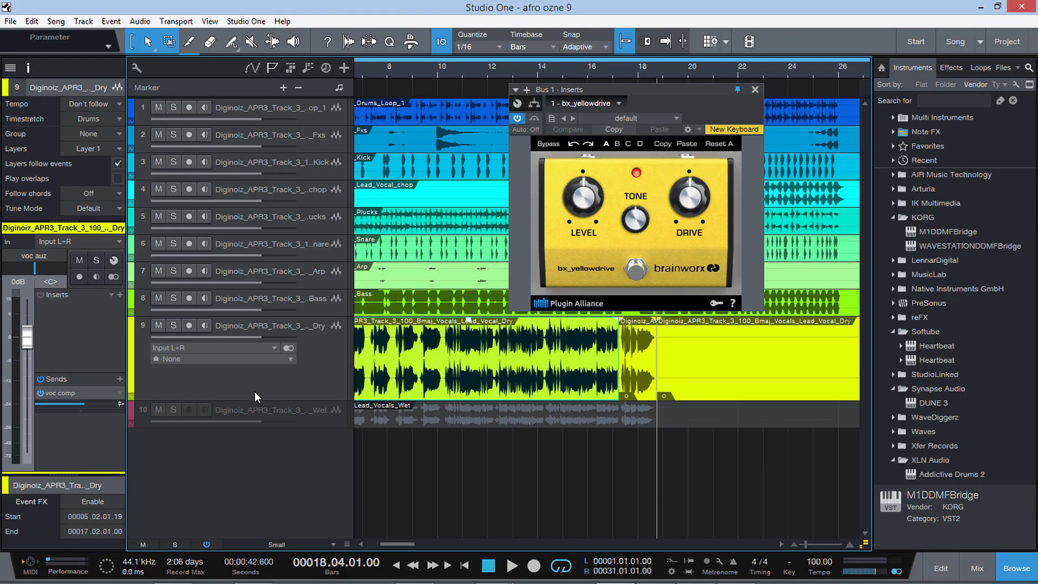
# Add a send from the dry lead vocal track to Bus 1
pyautogui.click(313, 387)
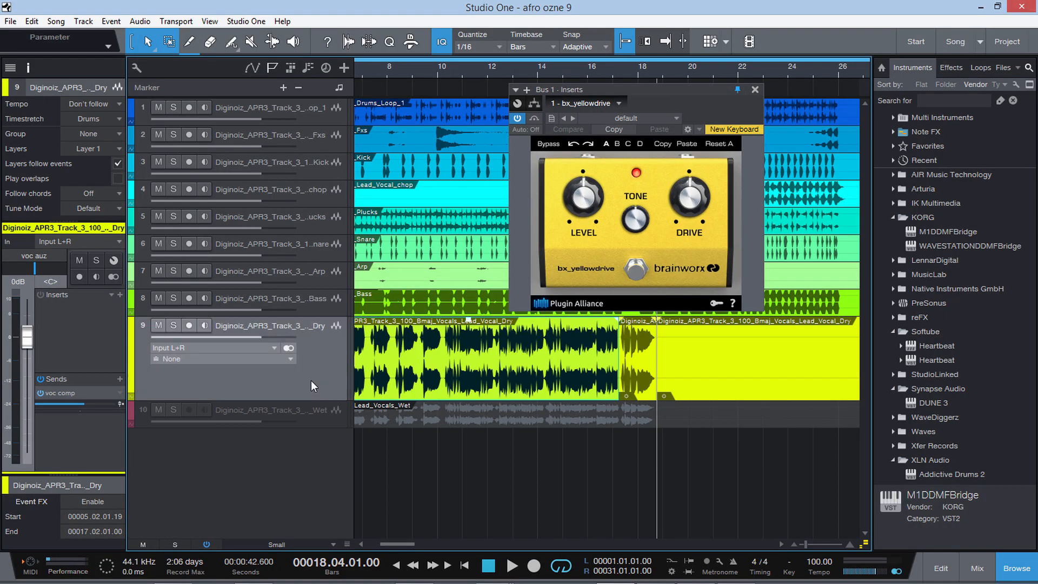
pyautogui.click(120, 380)
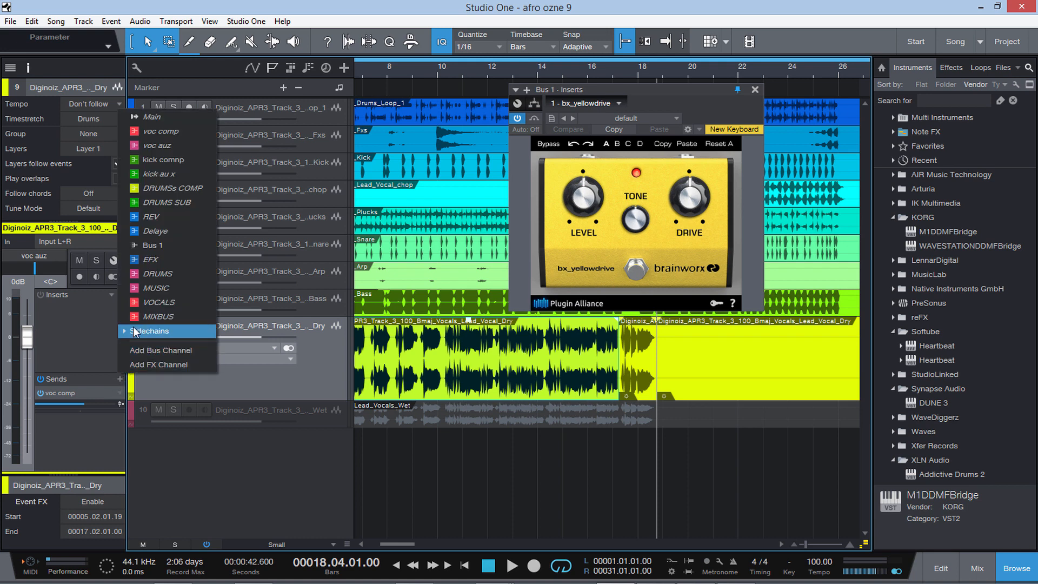
pyautogui.click(167, 248)
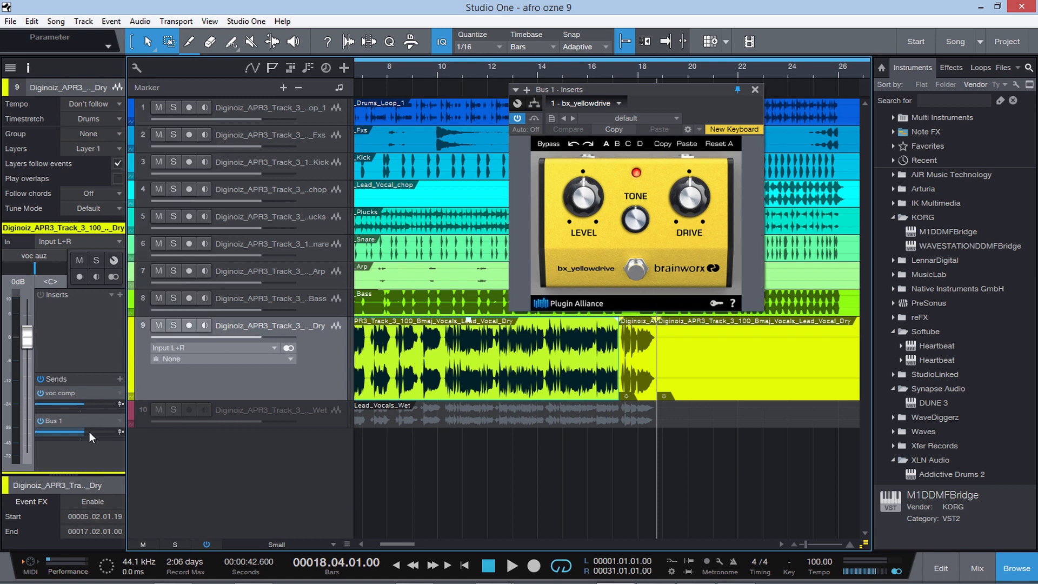
# Play the song from around bar 8 while adjusting the bx_yellowdrive controls, and slightly lower the Bus 1 send level
pyautogui.click(385, 67)
pyautogui.press('space')
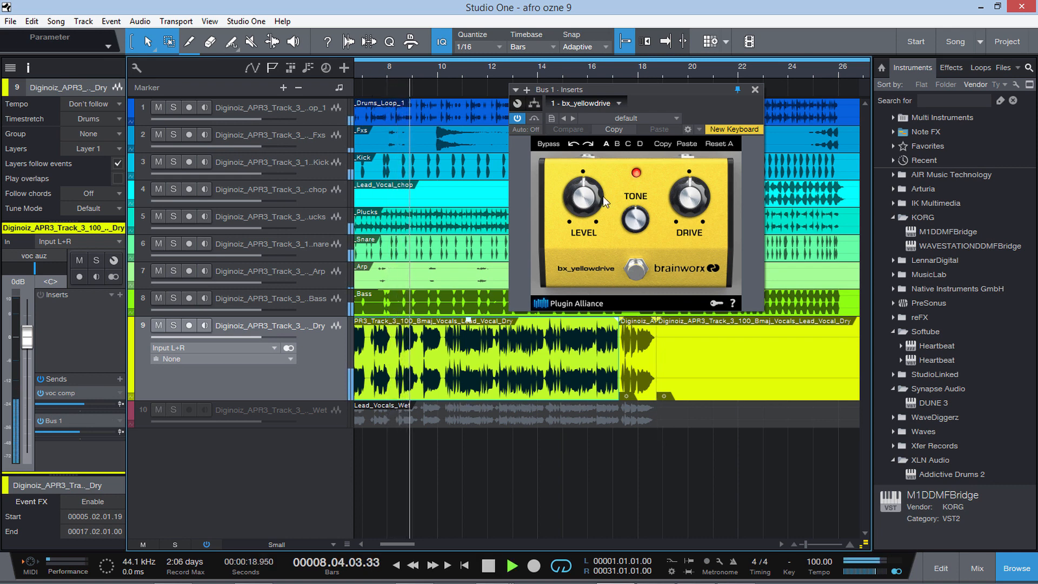
pyautogui.moveTo(693, 188); pyautogui.dragTo(695, 126)
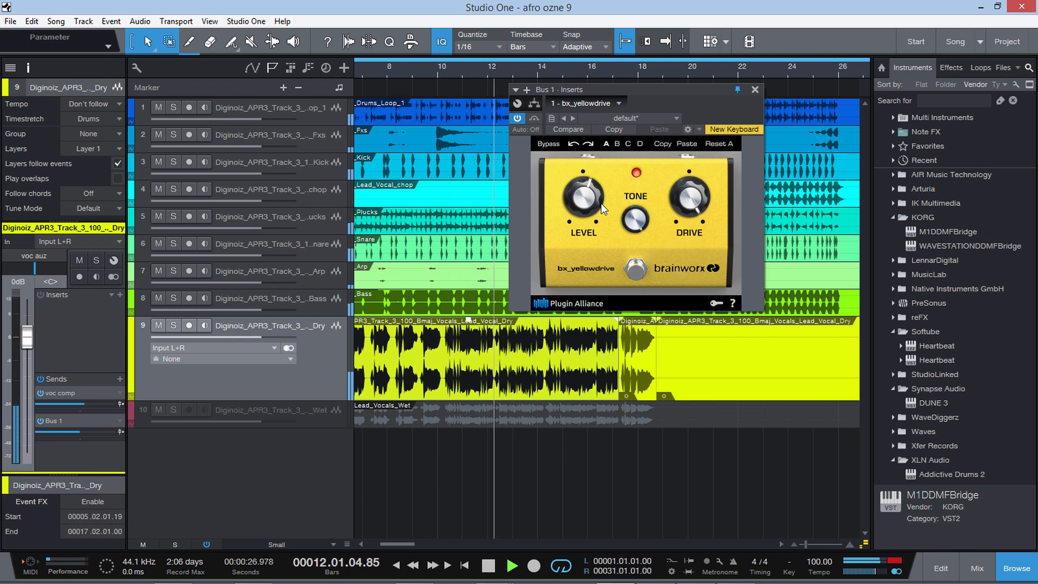
pyautogui.moveTo(81, 427)
pyautogui.mouseDown()
pyautogui.moveTo(57, 430)
pyautogui.moveTo(75, 430)
pyautogui.mouseUp()
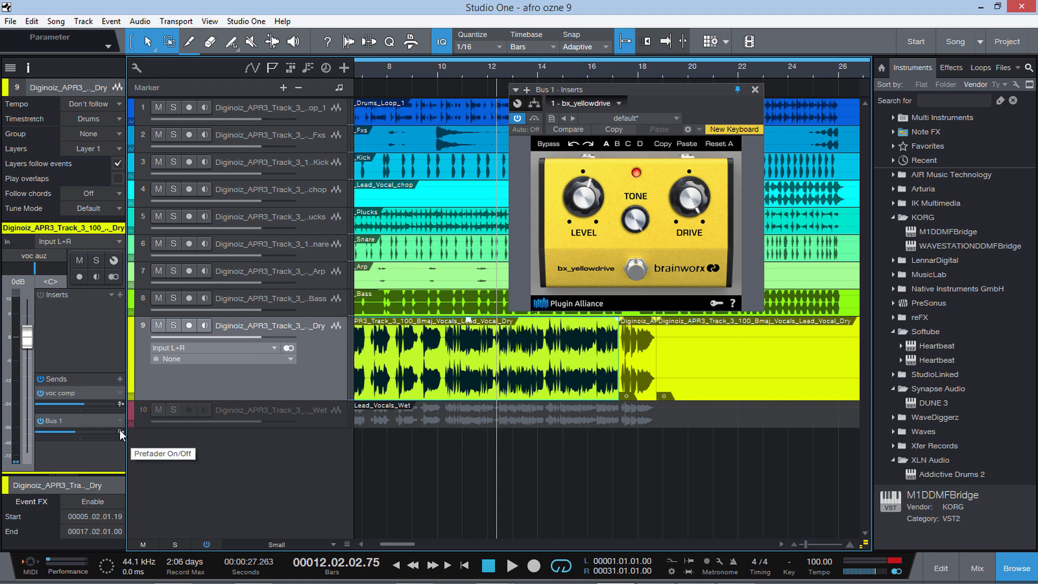
# Try the prefader option on the dry lead vocal's Bus 1 send
pyautogui.click(120, 430)
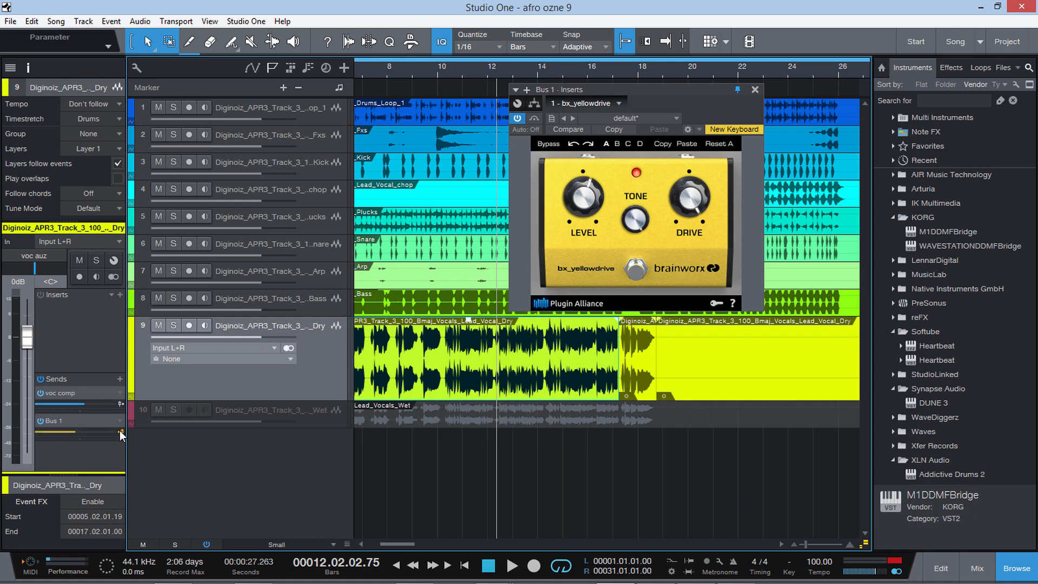
pyautogui.click(120, 431)
pyautogui.click(117, 418)
pyautogui.click(117, 417)
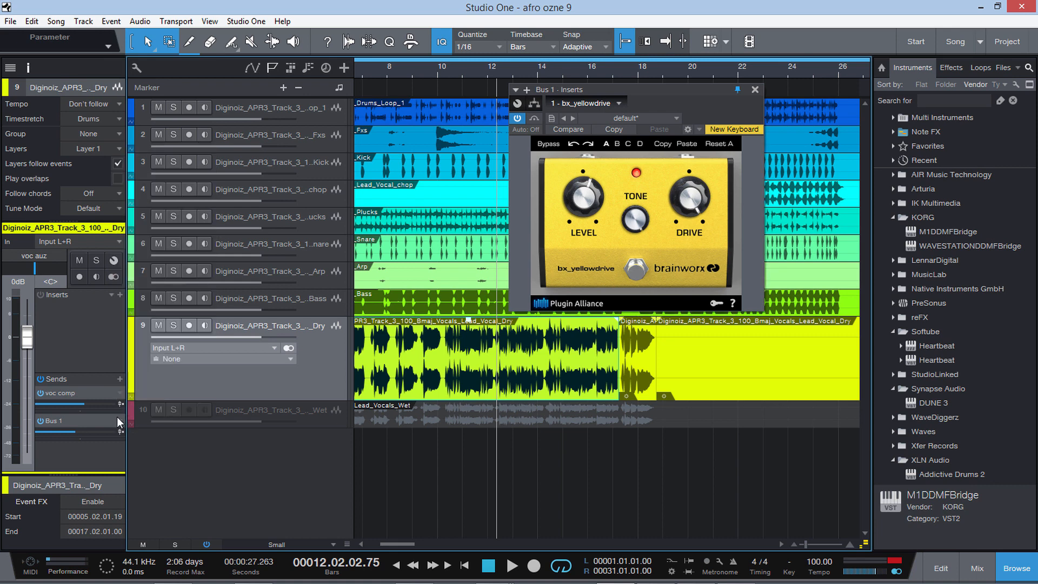
# Close the bx_yellowdrive plug-in window
pyautogui.click(755, 90)
pyautogui.doubleClick(60, 418)
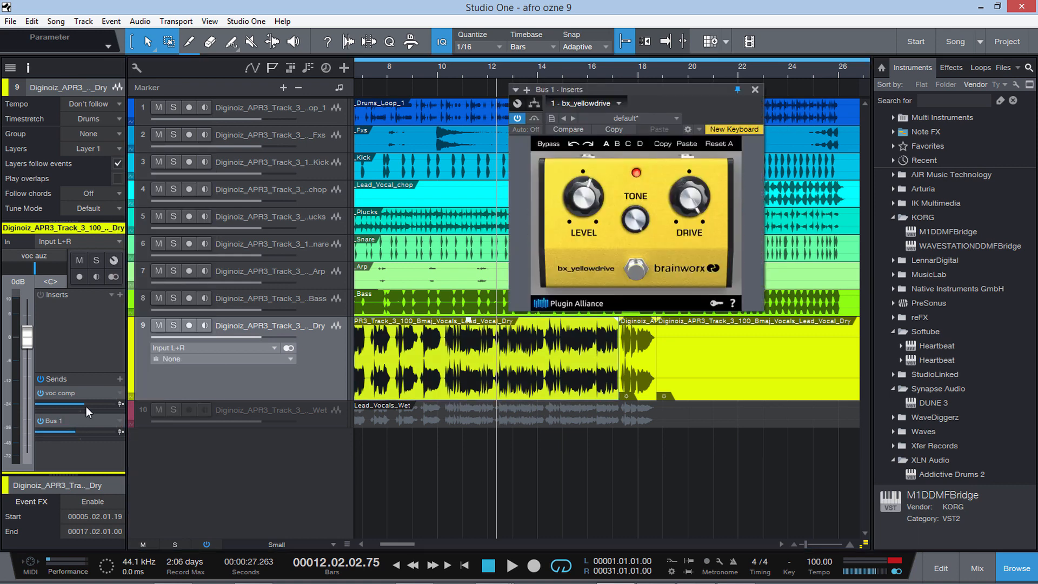
pyautogui.moveTo(592, 202); pyautogui.dragTo(736, 103)
pyautogui.click(756, 90)
# Remove the Bus 1 send from the dry lead vocal track
pyautogui.rightClick(120, 416)
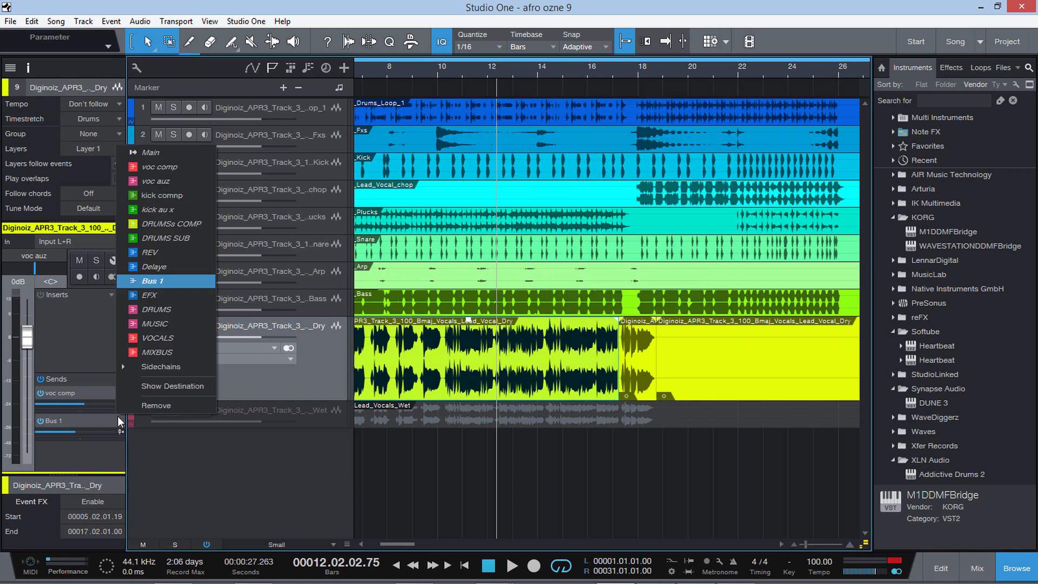
pyautogui.click(144, 409)
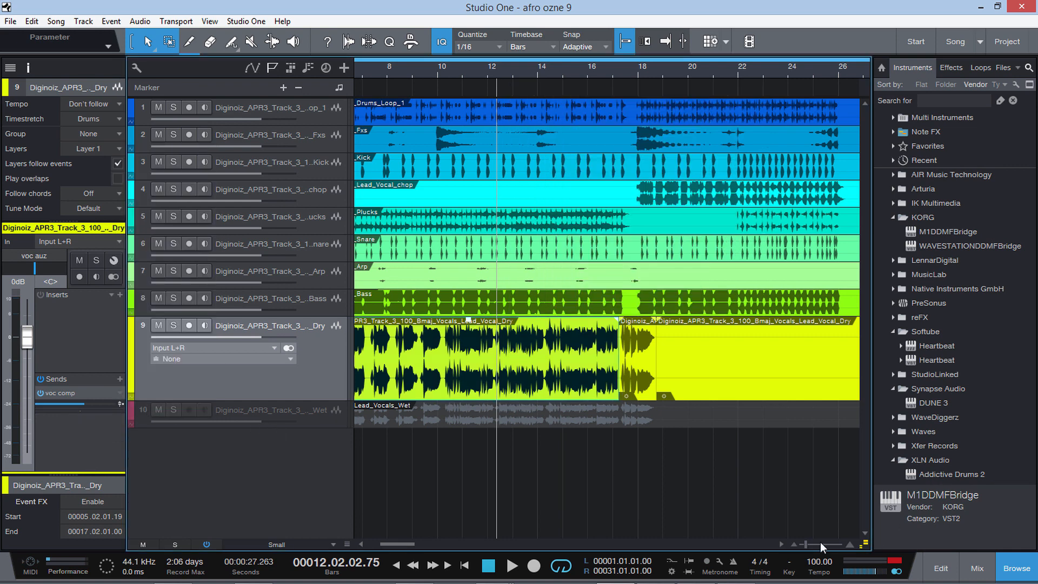
# Review the dry vocal events across the arrangement and play a short passage from just before bar 12
pyautogui.moveTo(806, 542); pyautogui.dragTo(803, 541)
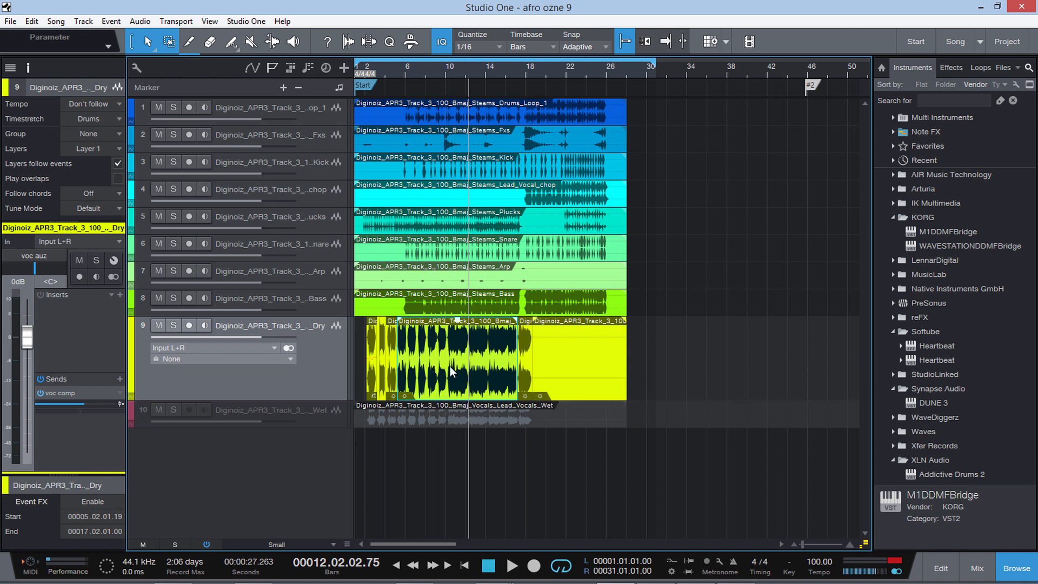
pyautogui.click(374, 377)
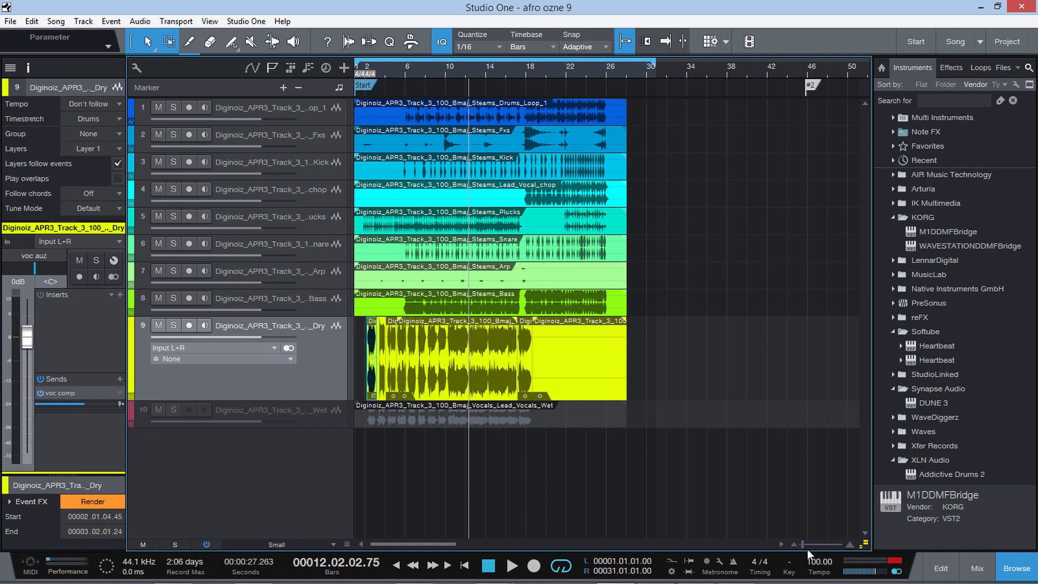
pyautogui.moveTo(803, 546); pyautogui.dragTo(808, 546)
pyautogui.click(699, 381)
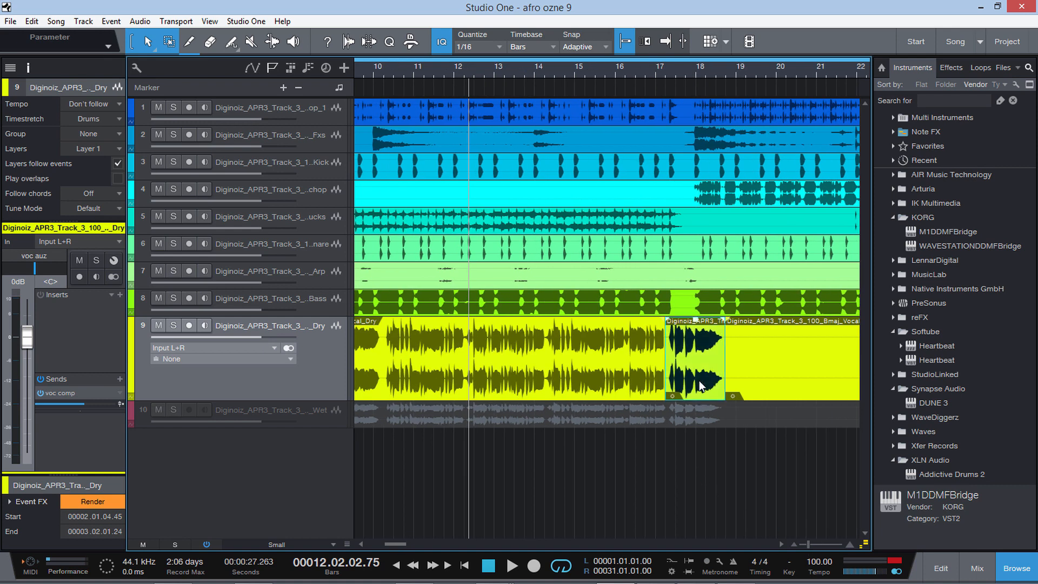
pyautogui.click(444, 67)
pyautogui.press('space')
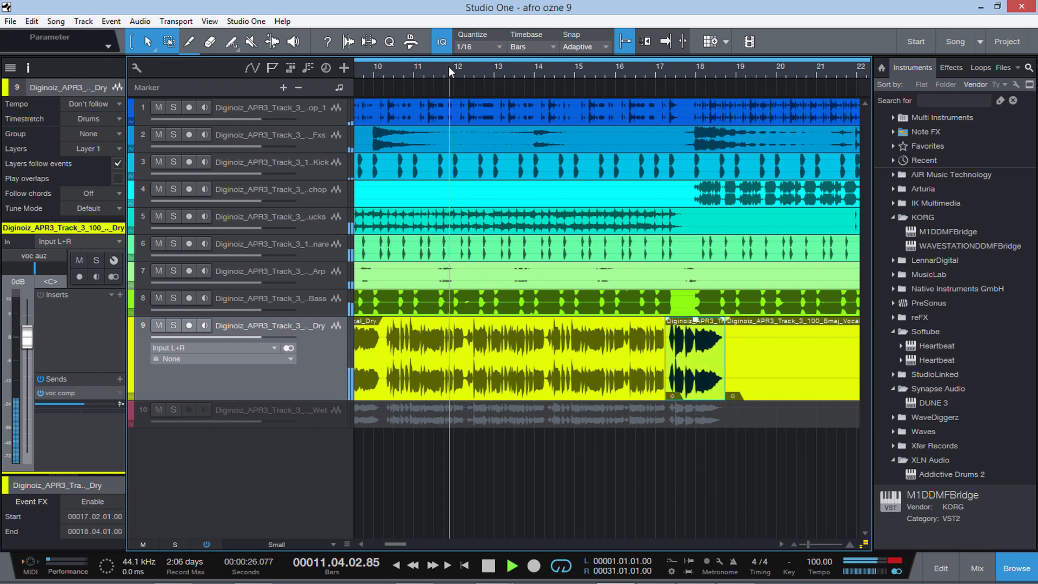
pyautogui.press('space')
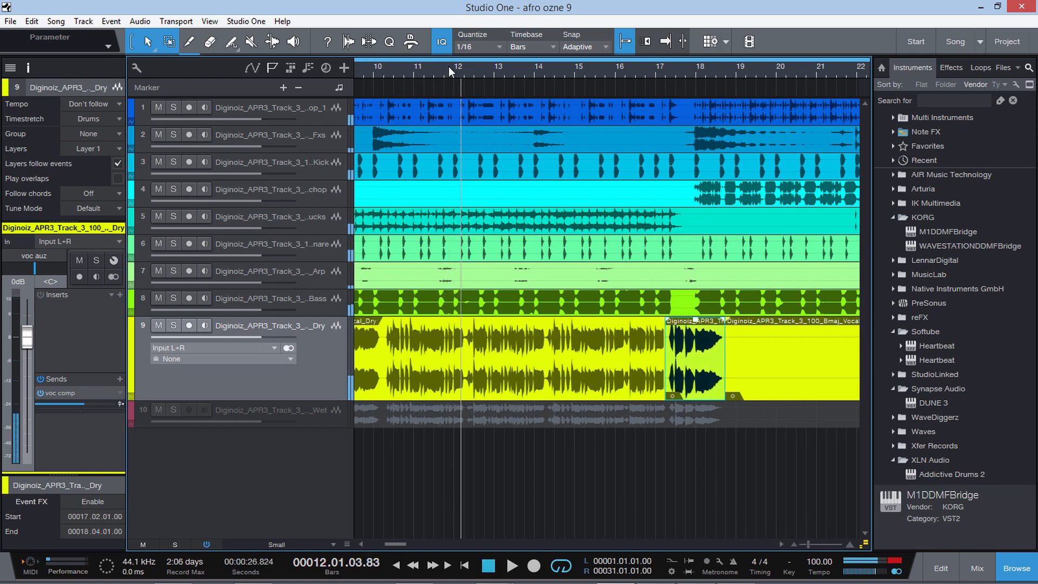
# Solo the dry lead vocal and split it at bar 12.3 and bar 14.2 to isolate the phrase between them
pyautogui.click(175, 324)
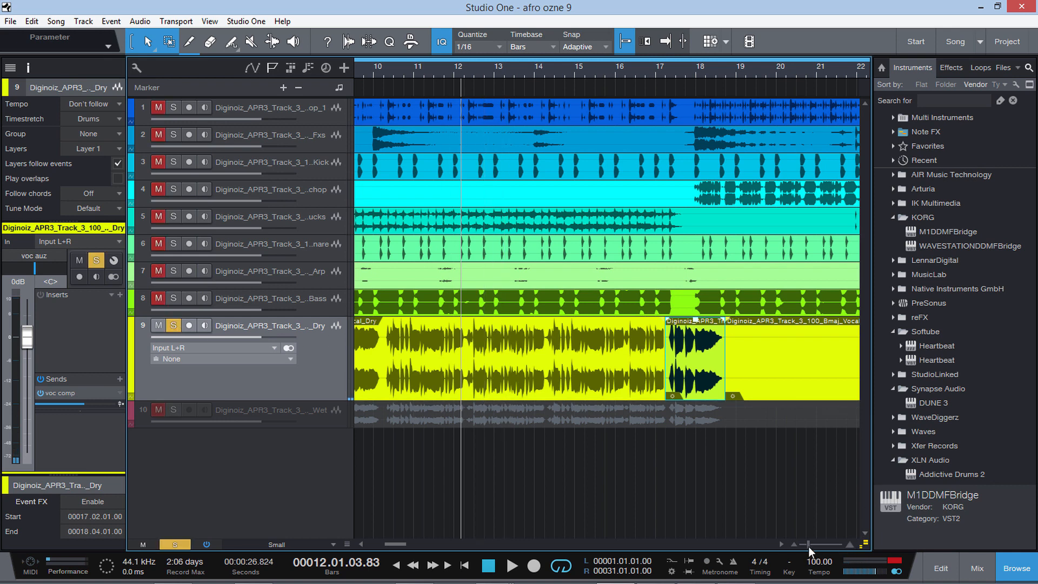
pyautogui.moveTo(809, 546); pyautogui.dragTo(815, 545)
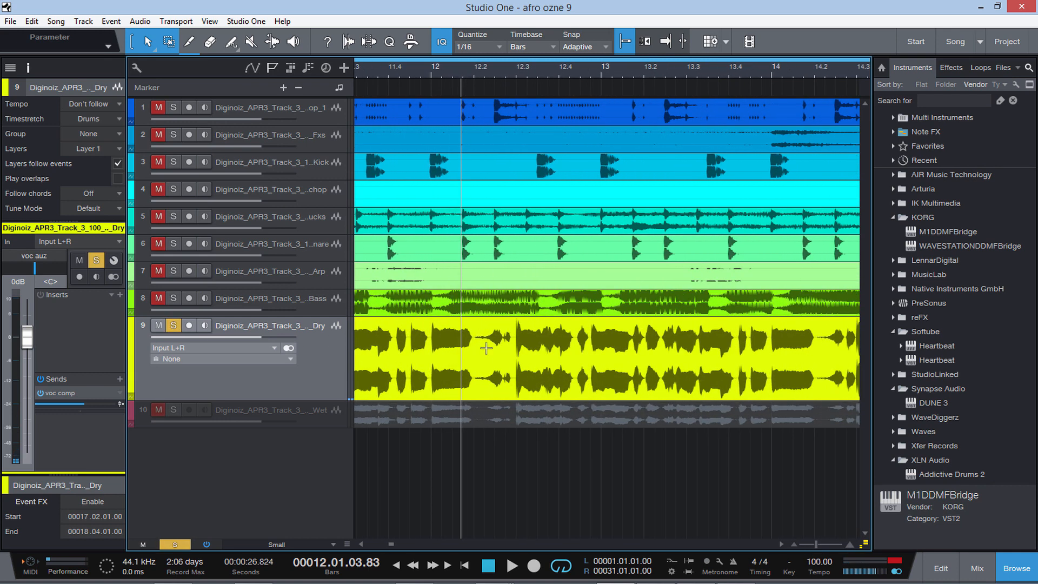
pyautogui.click(516, 336)
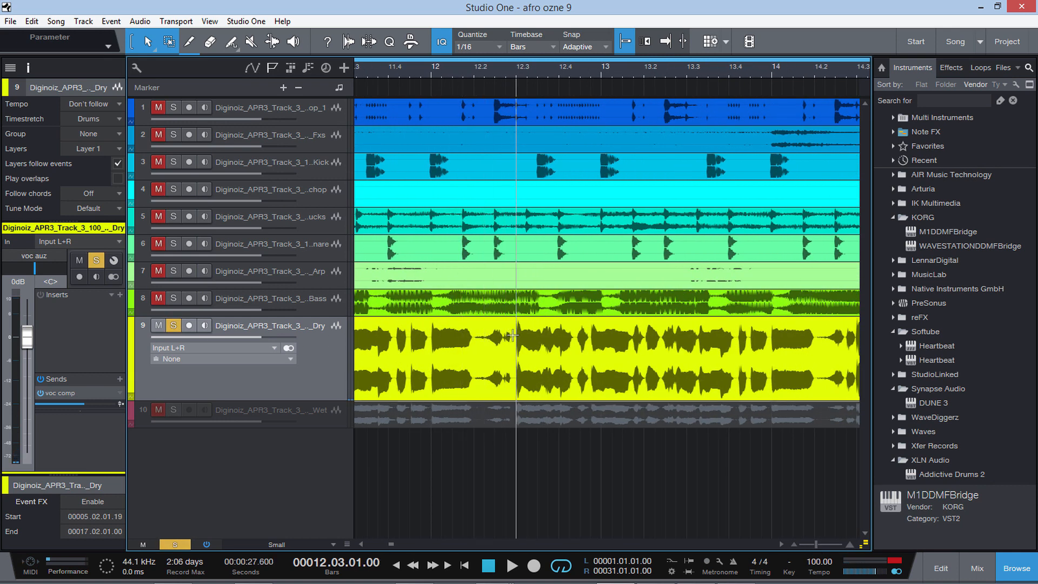
pyautogui.click(815, 336)
pyautogui.click(653, 387)
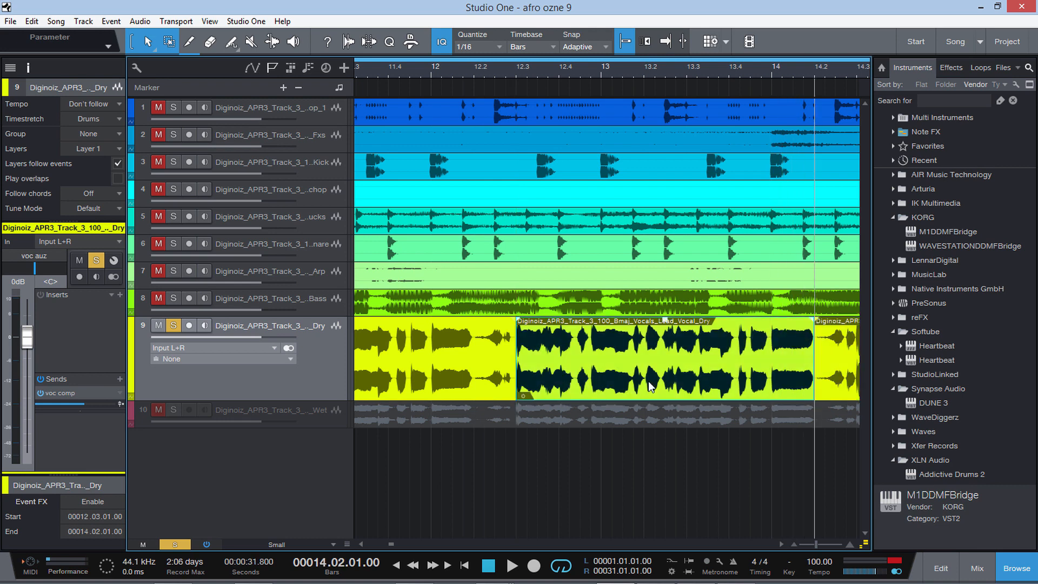
# Recolour the isolated vocal phrase between bar 12.3 and bar 14.2 dark blue
pyautogui.rightClick(547, 369)
pyautogui.click(557, 124)
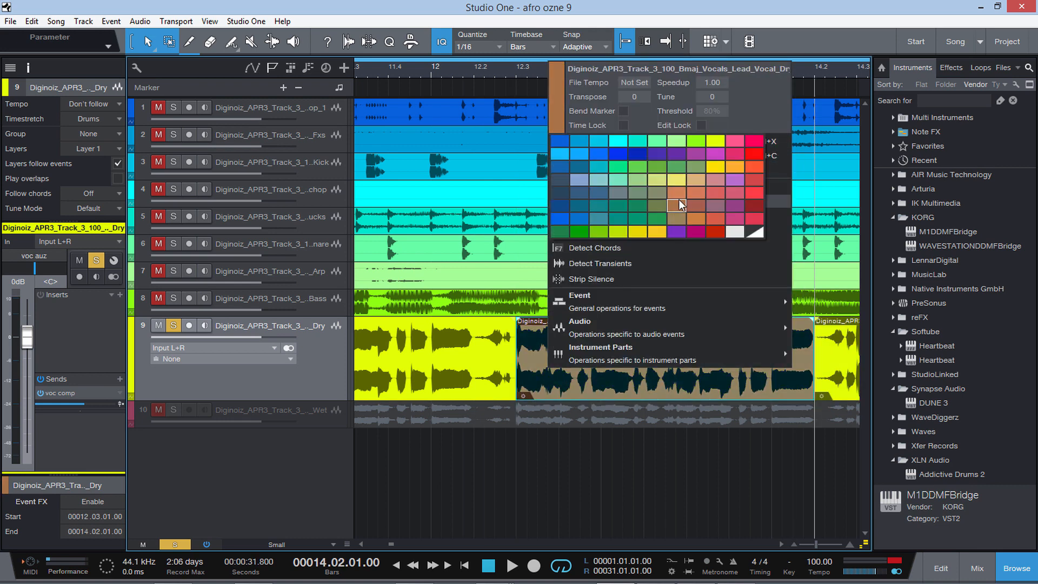
pyautogui.click(618, 152)
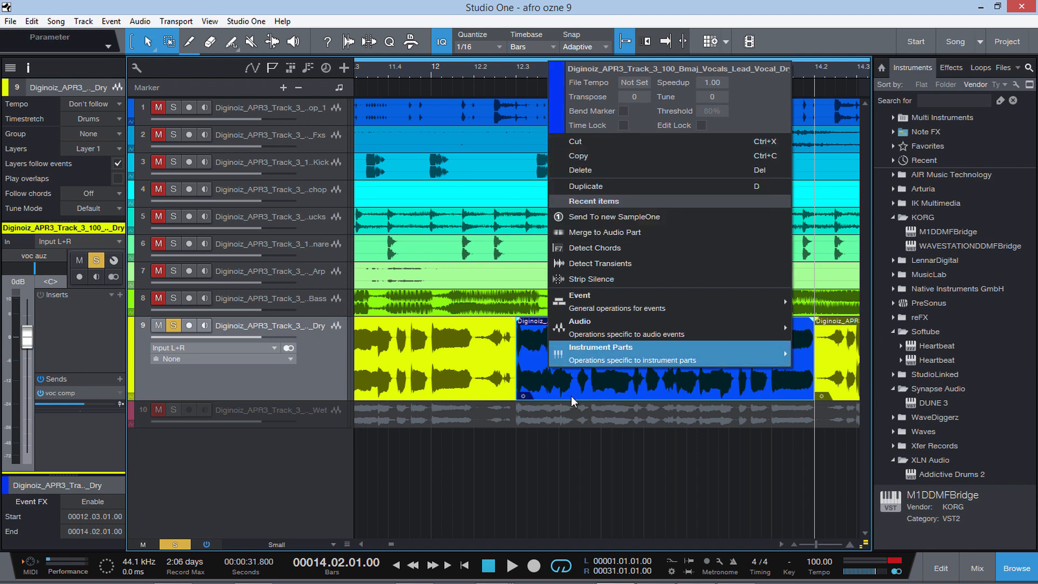
pyautogui.click(310, 343)
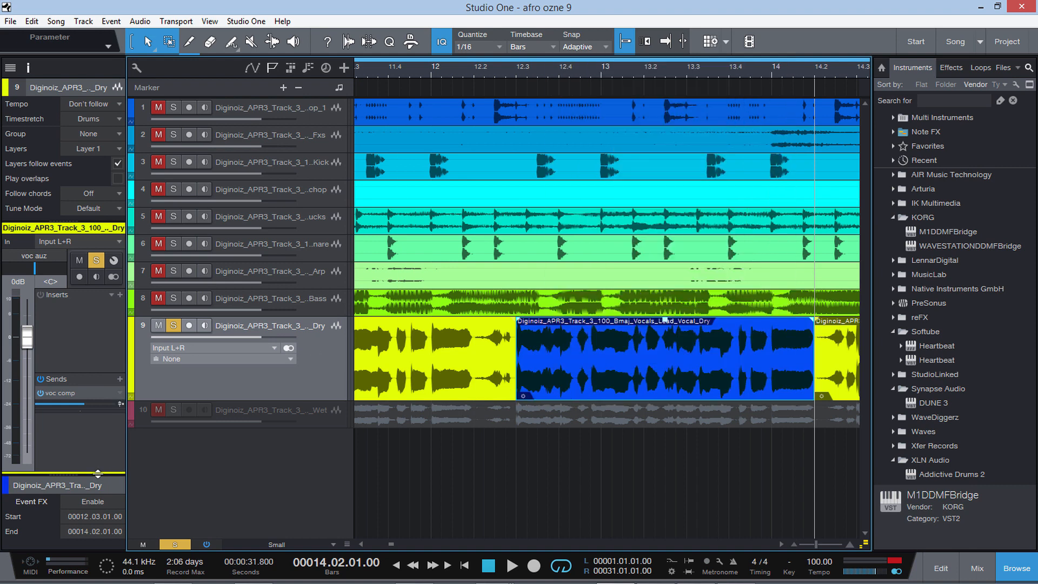
# Enable Event FX on the blue vocal phrase and insert Waves Tune Real-Time Stereo on it
pyautogui.moveTo(98, 474); pyautogui.dragTo(93, 193)
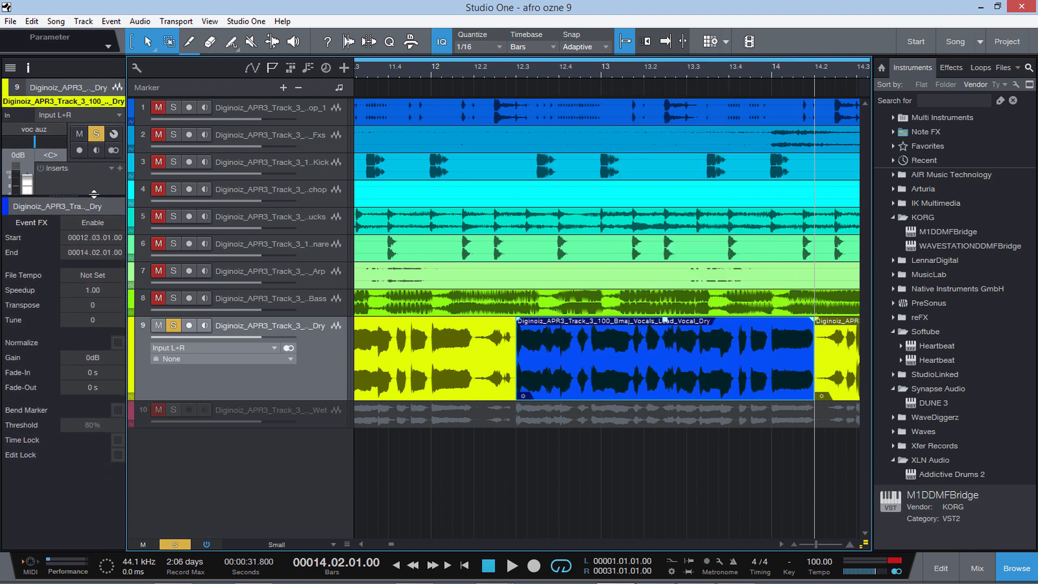
pyautogui.click(91, 223)
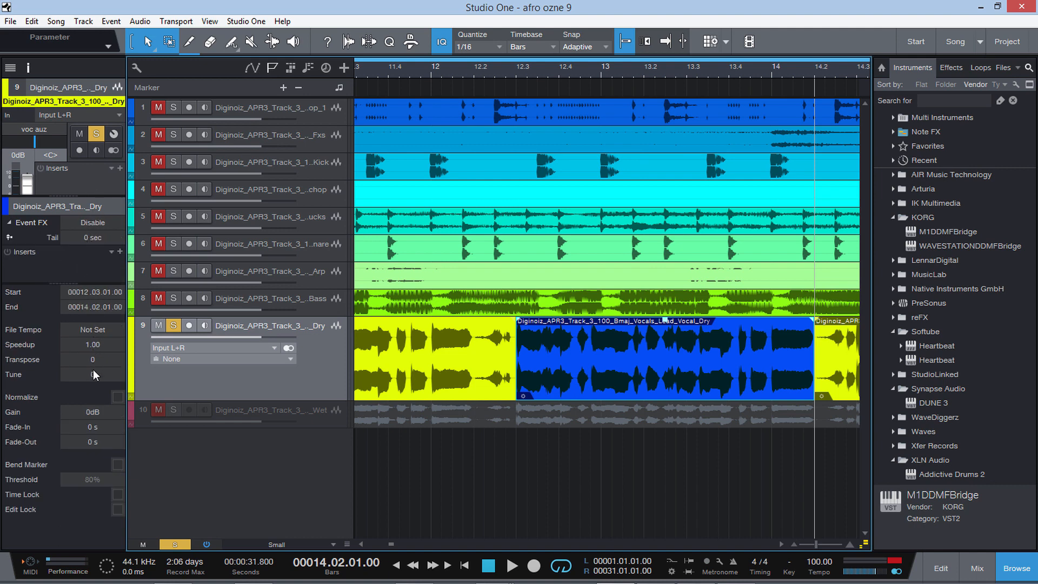
pyautogui.click(119, 251)
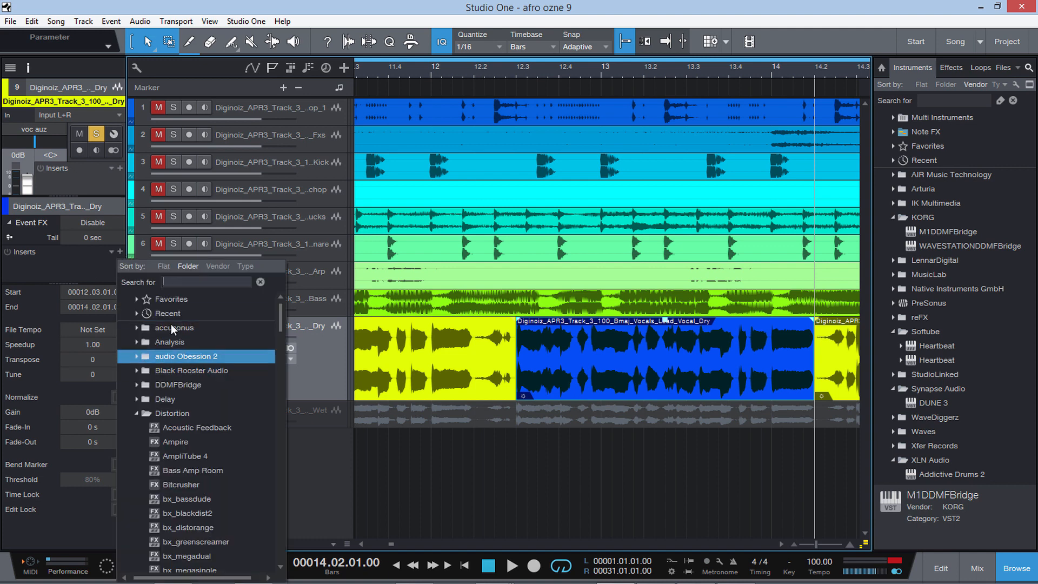
pyautogui.write('real')
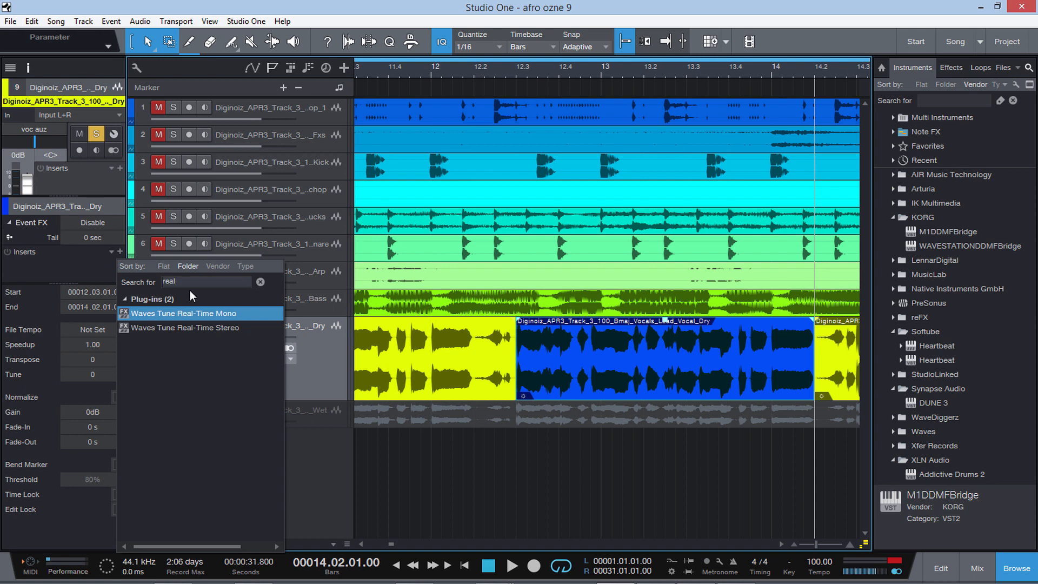
pyautogui.press('Down')
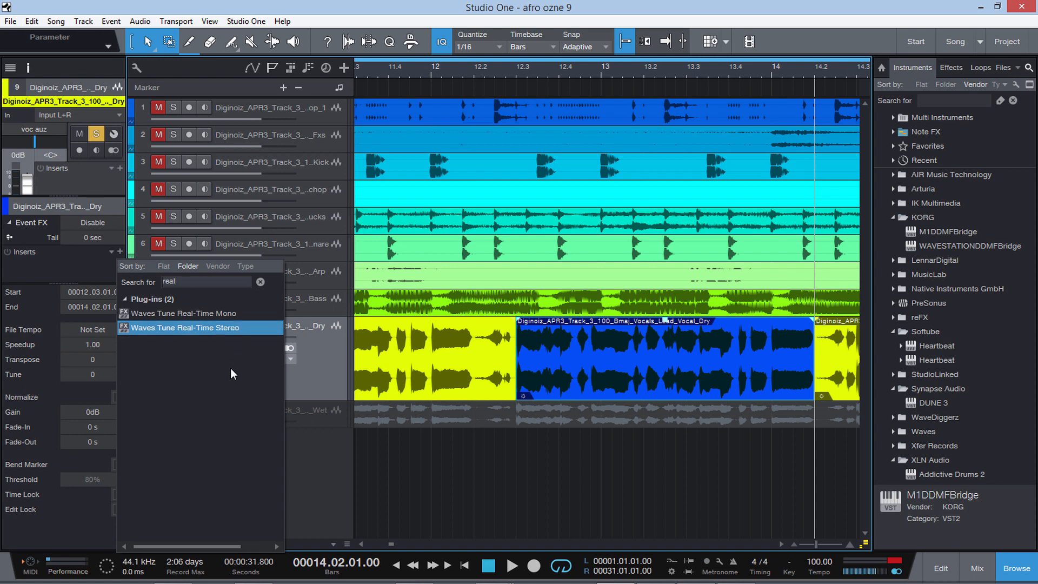
pyautogui.click(219, 329)
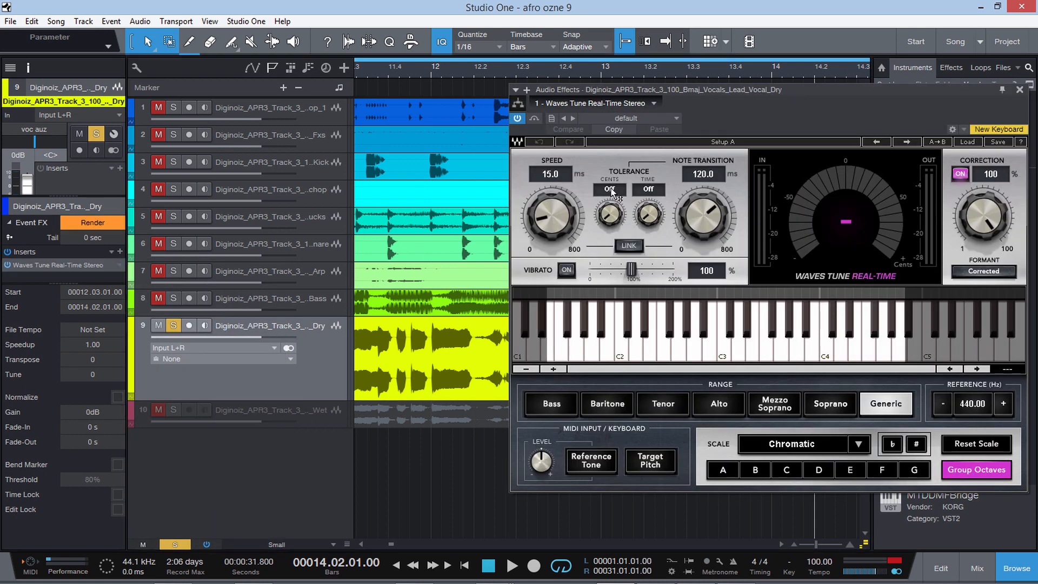
# Set Waves Tune Real-Time to G# Natural Minor, with speed and note transition at 0.1 ms and range Alto
pyautogui.moveTo(650, 92); pyautogui.dragTo(428, 111)
pyautogui.moveTo(586, 113); pyautogui.dragTo(299, 94)
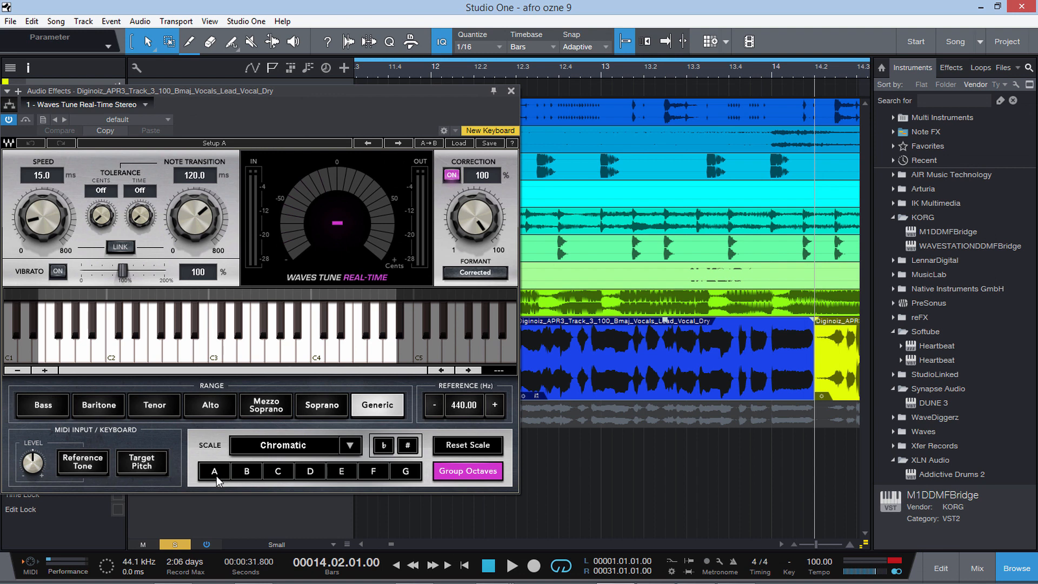
pyautogui.click(409, 476)
pyautogui.click(352, 446)
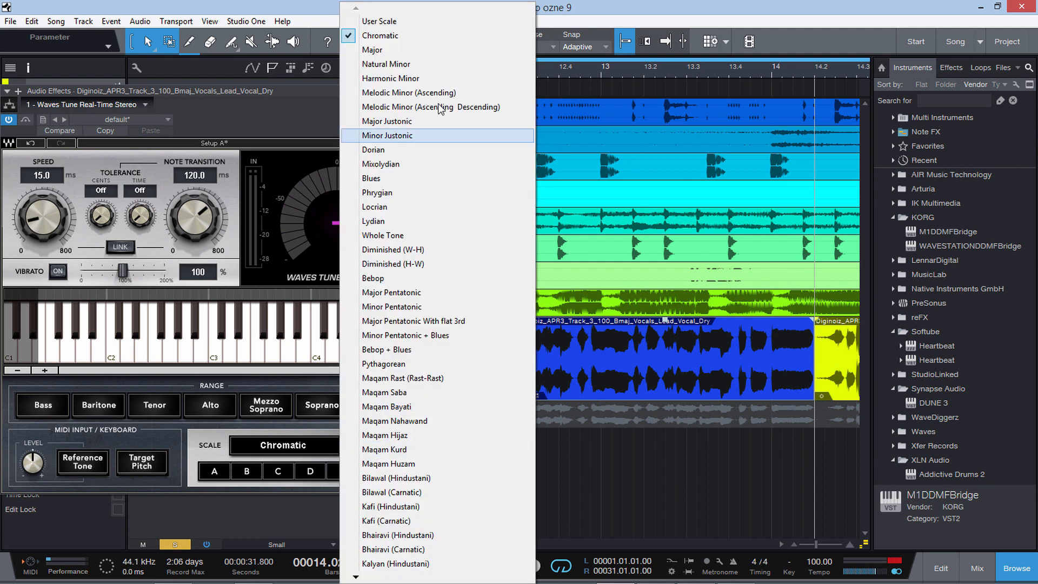
pyautogui.click(426, 68)
pyautogui.moveTo(196, 214); pyautogui.dragTo(195, 249)
pyautogui.moveTo(43, 208); pyautogui.dragTo(42, 240)
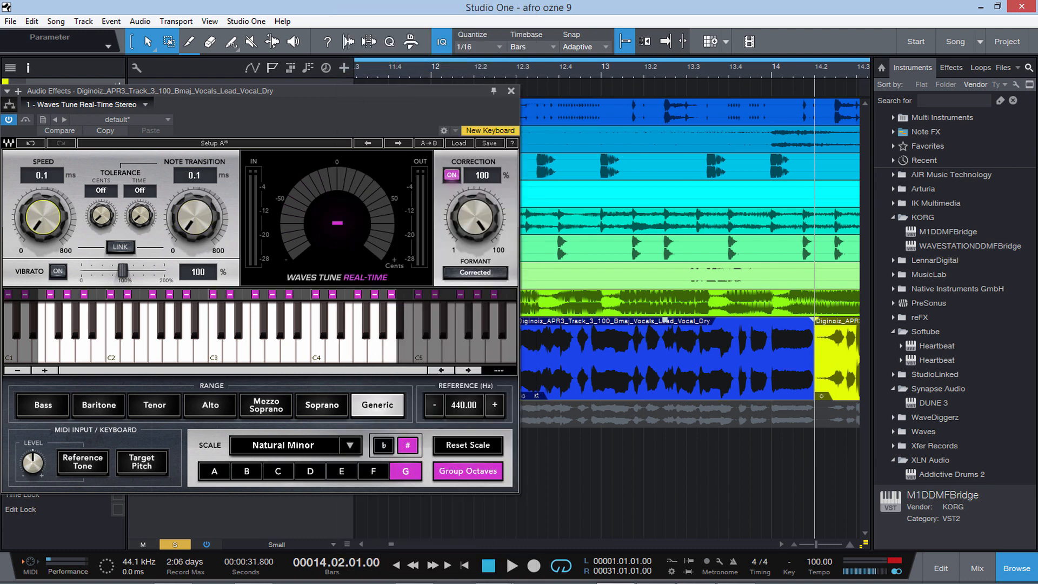
pyautogui.click(211, 406)
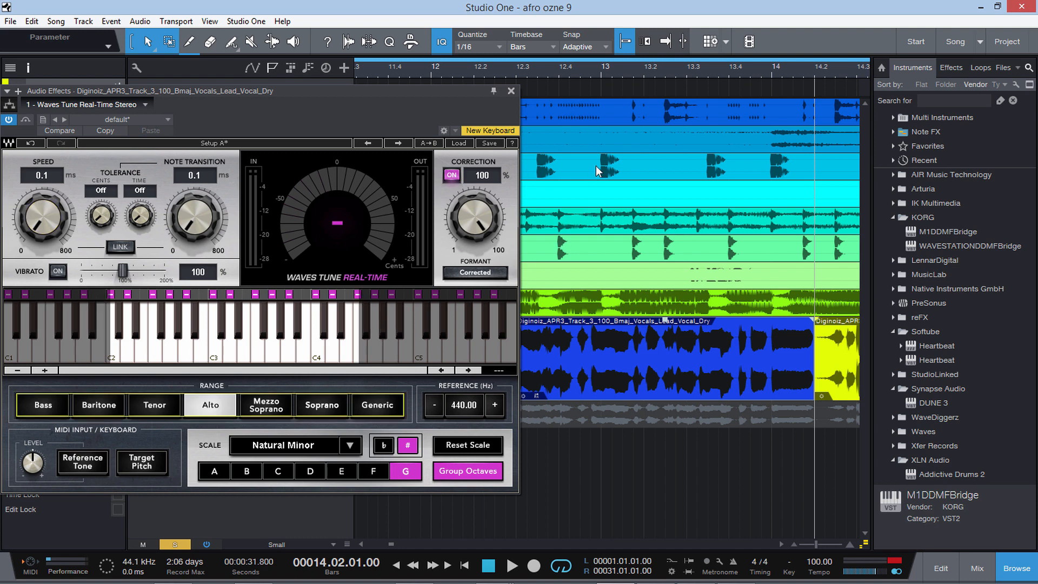
# Play the tuned blue phrase from bar 12.3 to hear the pitch correction
pyautogui.click(539, 79)
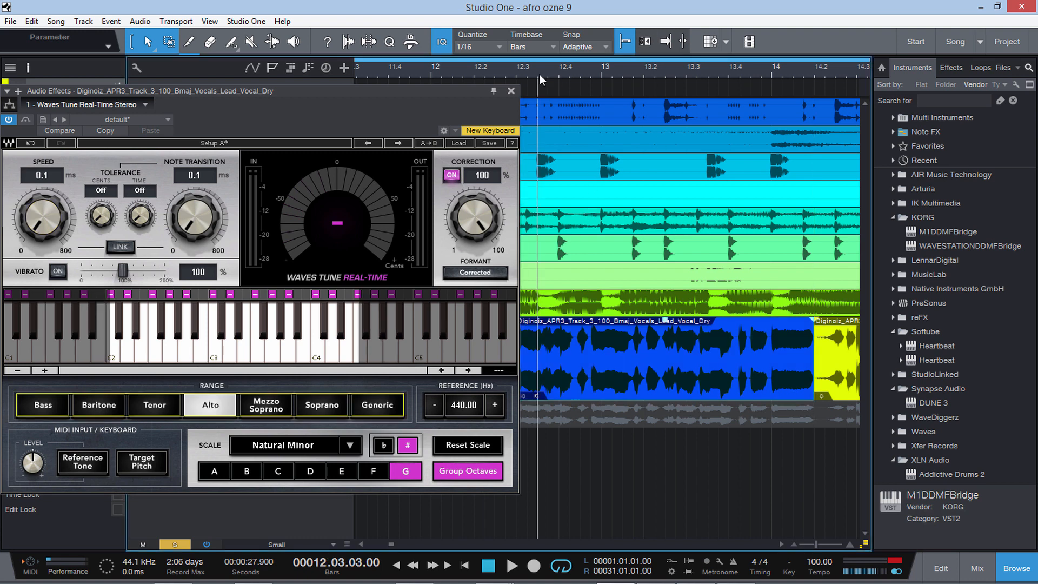
pyautogui.press('space')
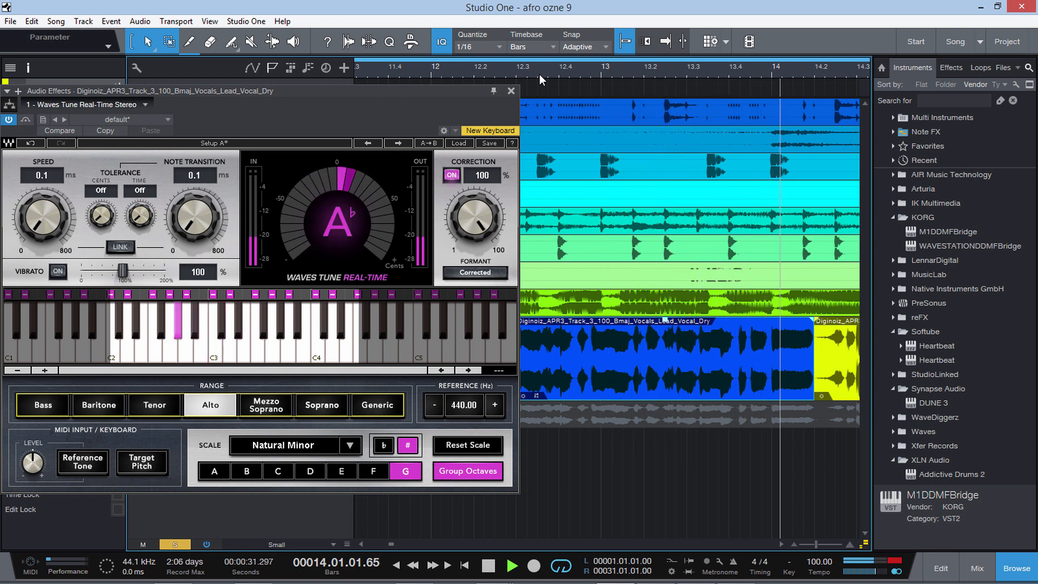
pyautogui.press('space')
# Render the event effects into the blue vocal phrase
pyautogui.moveTo(344, 103); pyautogui.dragTo(506, 50)
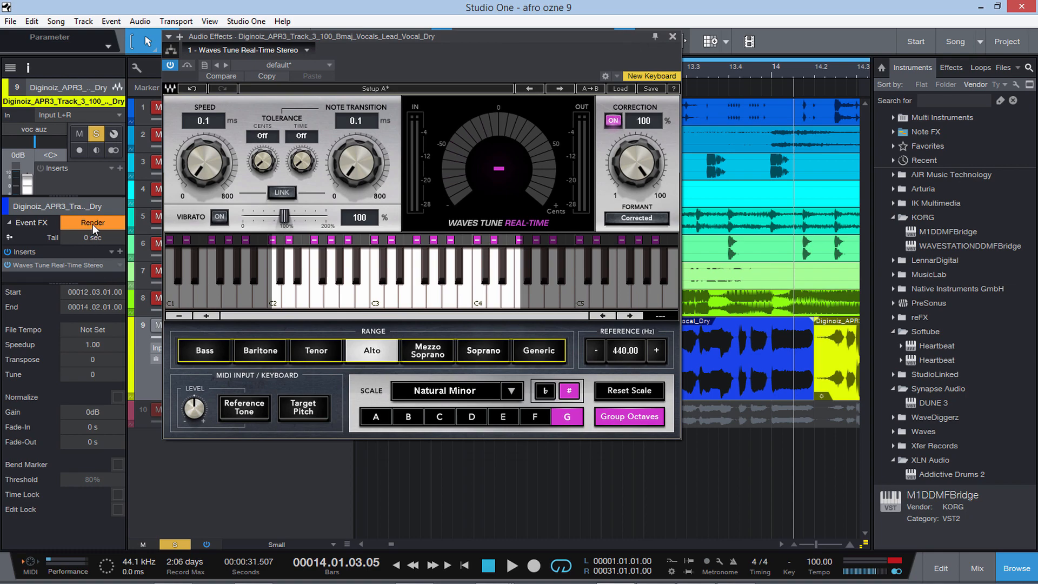
pyautogui.moveTo(262, 36); pyautogui.dragTo(387, 127)
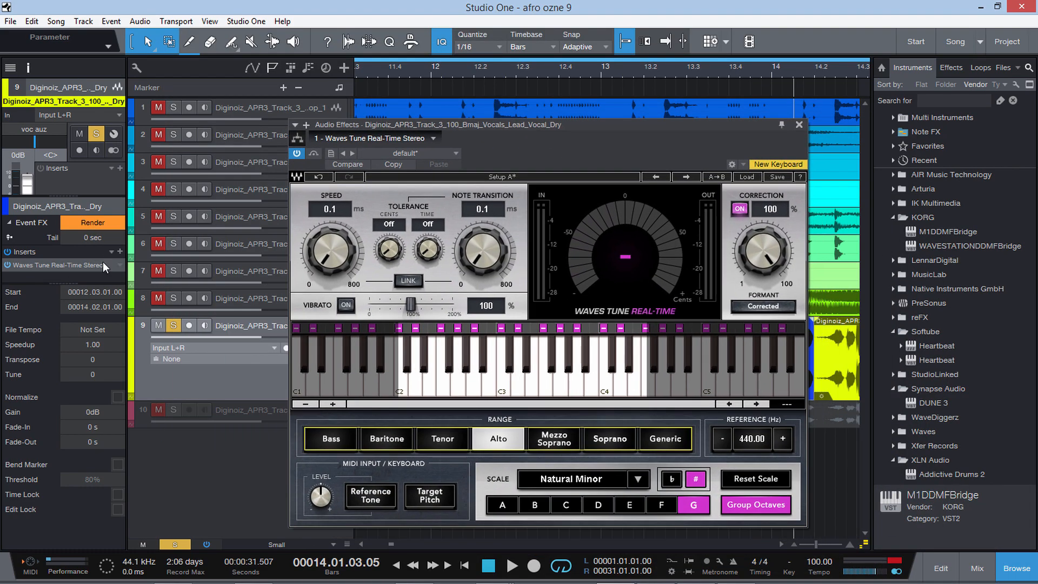
pyautogui.click(93, 224)
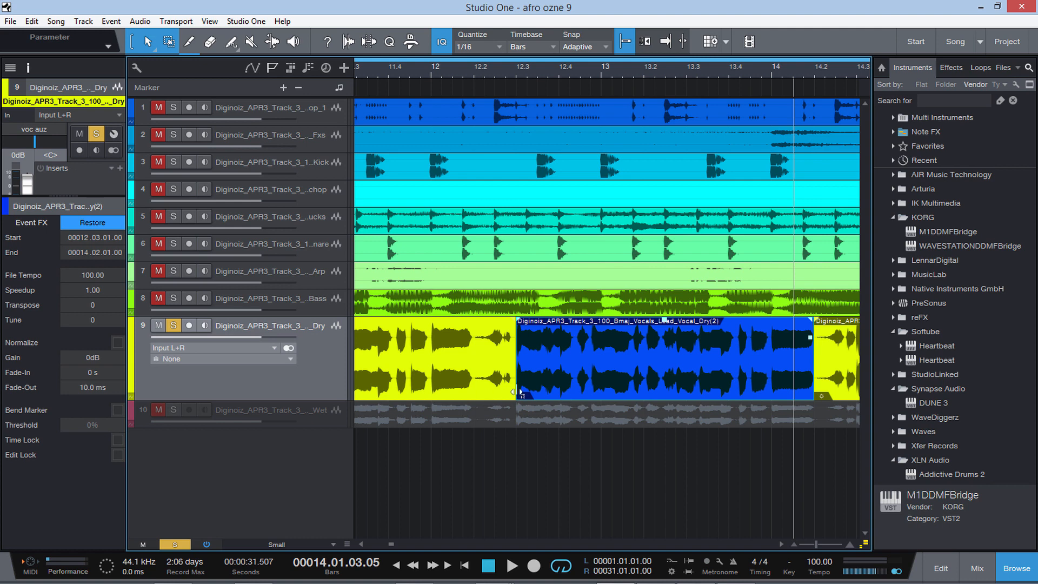
# Play the dry lead vocal from bar 11.3 and again from bar 9.4 through the rendered phrase to compare them
pyautogui.click(371, 66)
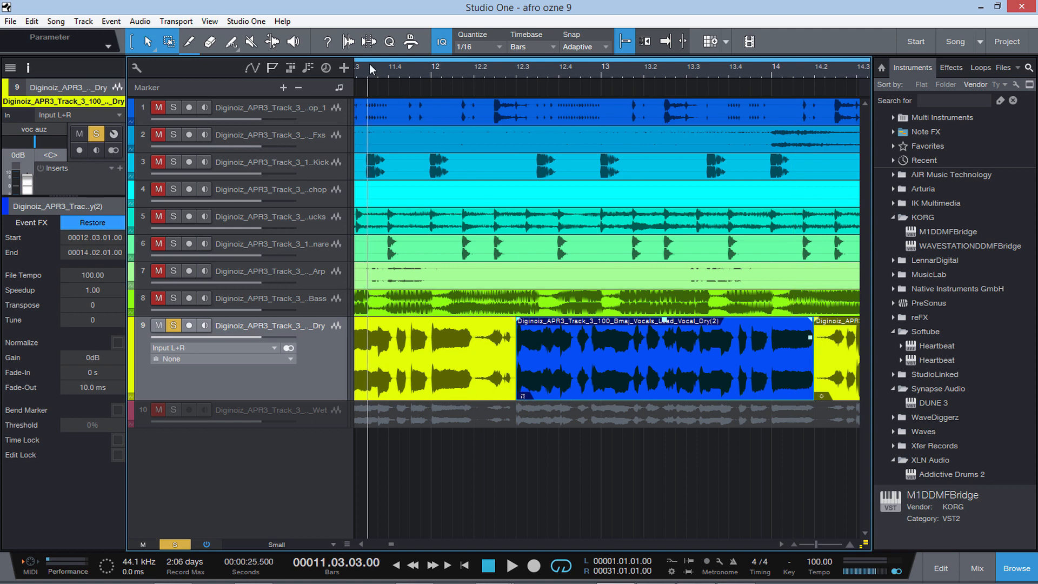
pyautogui.press('space')
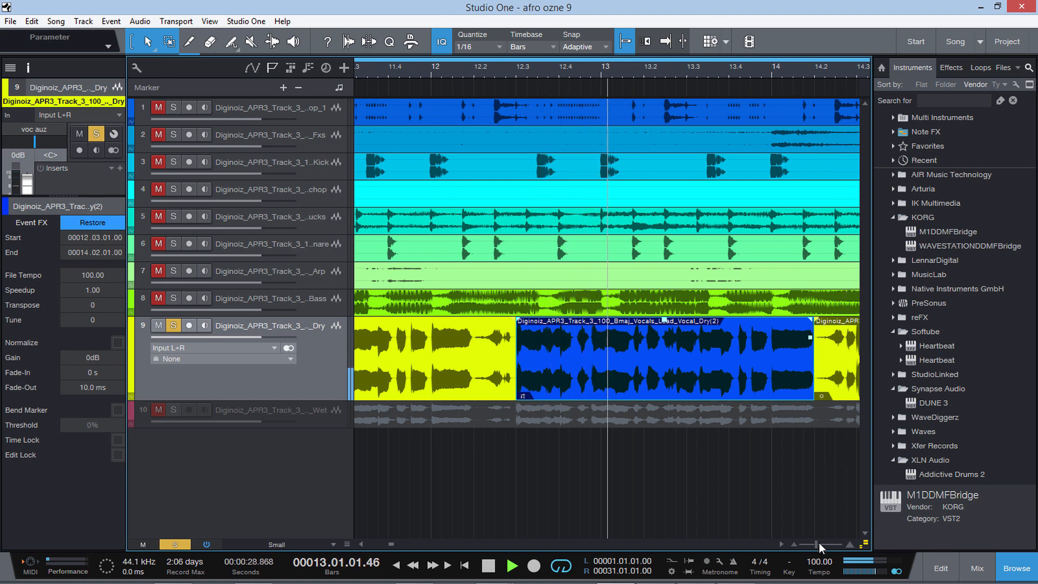
pyautogui.moveTo(819, 547); pyautogui.dragTo(809, 550)
pyautogui.press('space')
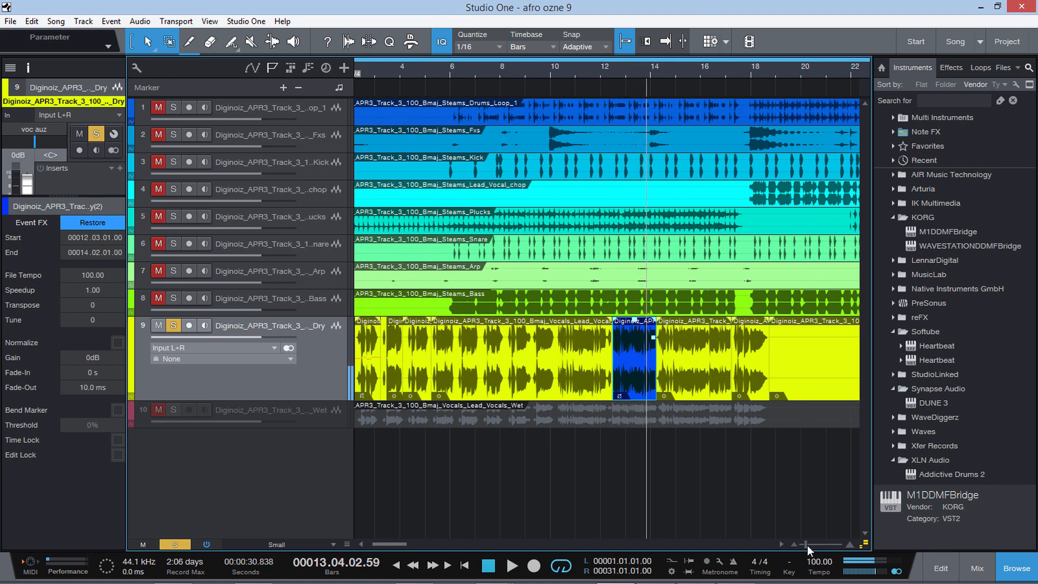
pyautogui.click(545, 64)
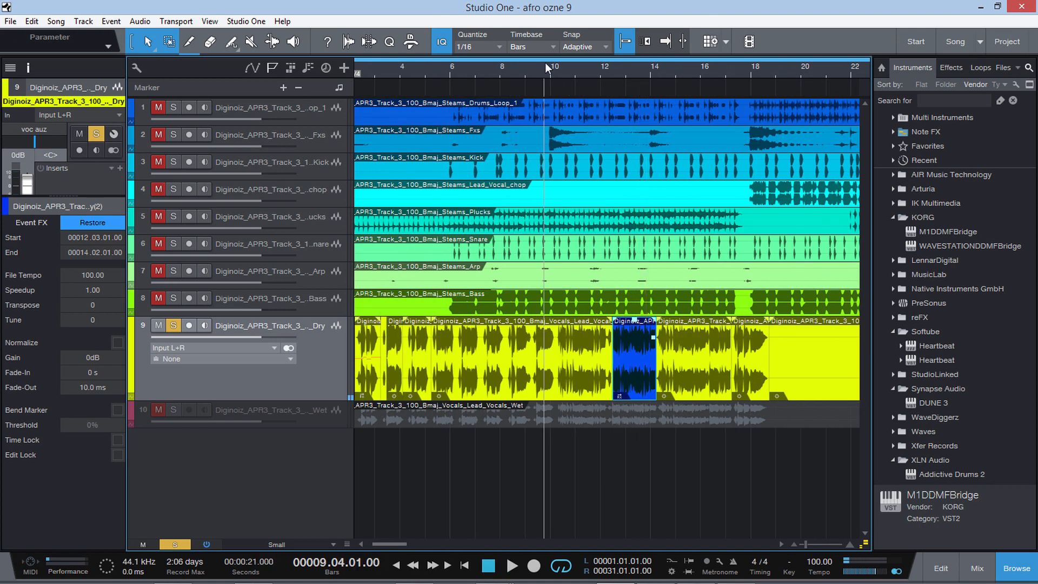
pyautogui.press('space')
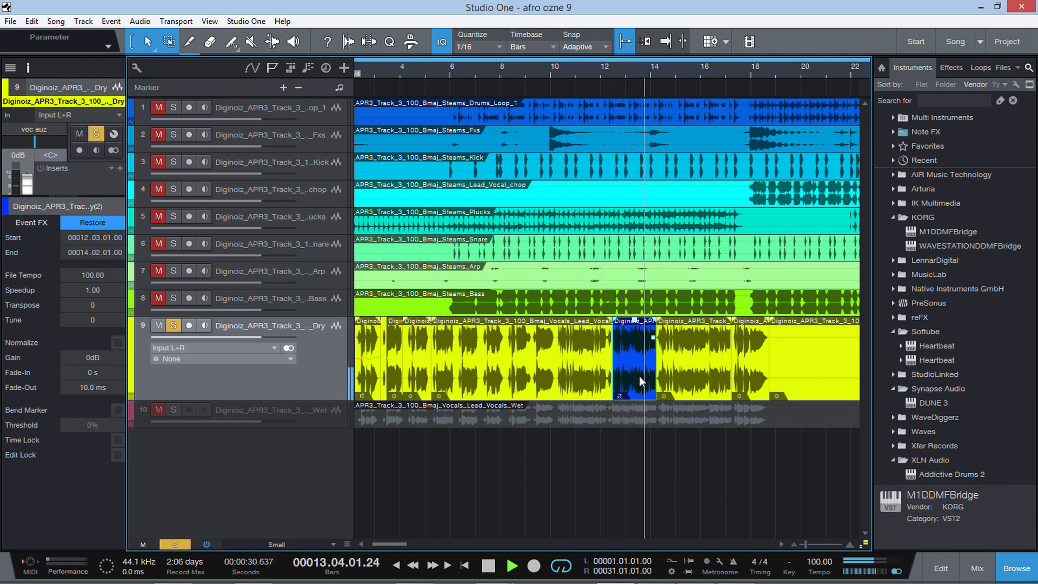
pyautogui.press('space')
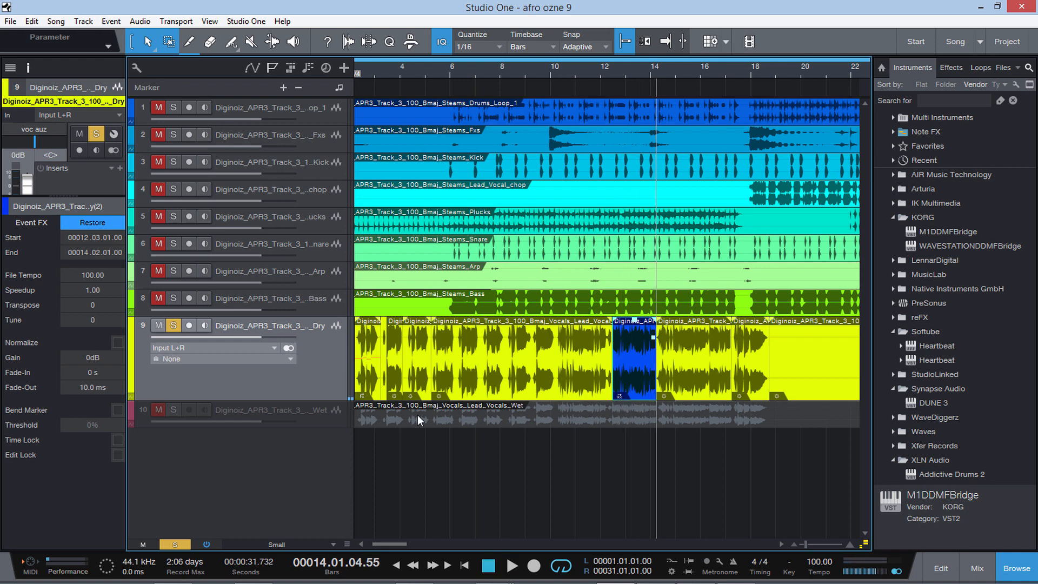
# Enlarge the dry lead vocal track and examine the rendered blue phrase in the audio editor
pyautogui.moveTo(336, 400); pyautogui.dragTo(336, 451)
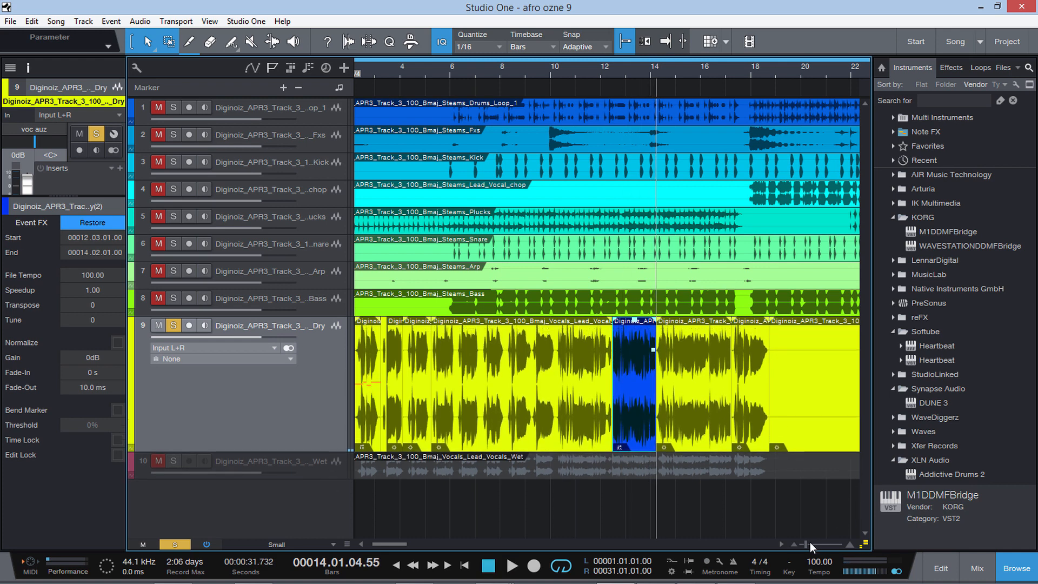
pyautogui.moveTo(809, 542); pyautogui.dragTo(815, 543)
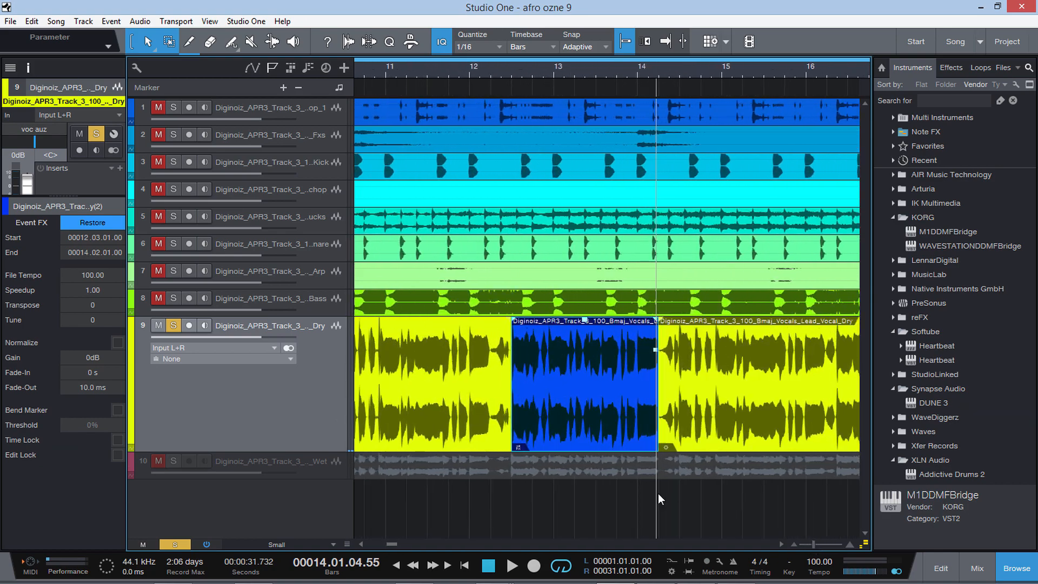
pyautogui.doubleClick(519, 445)
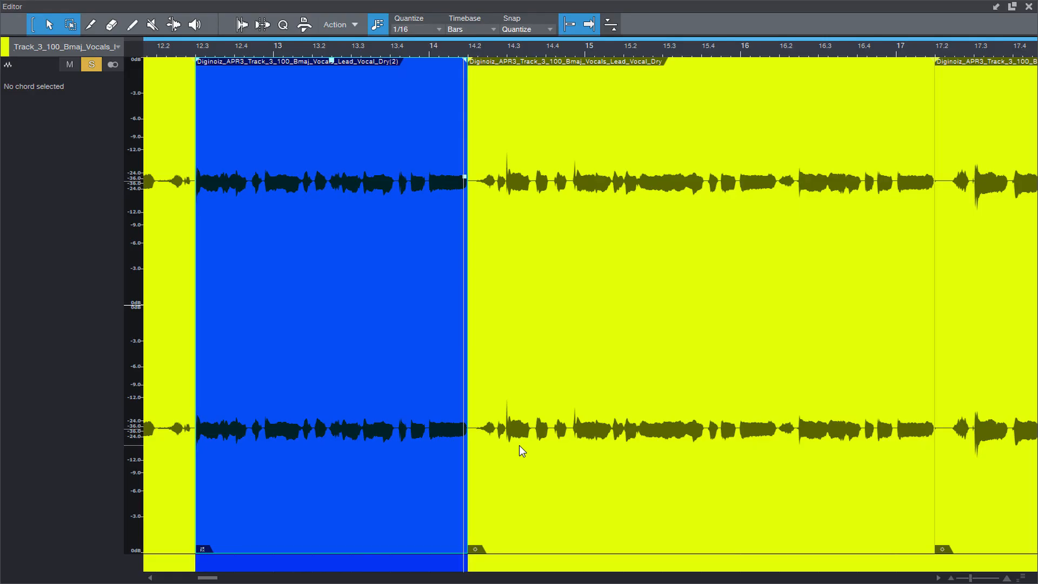
pyautogui.click(1029, 7)
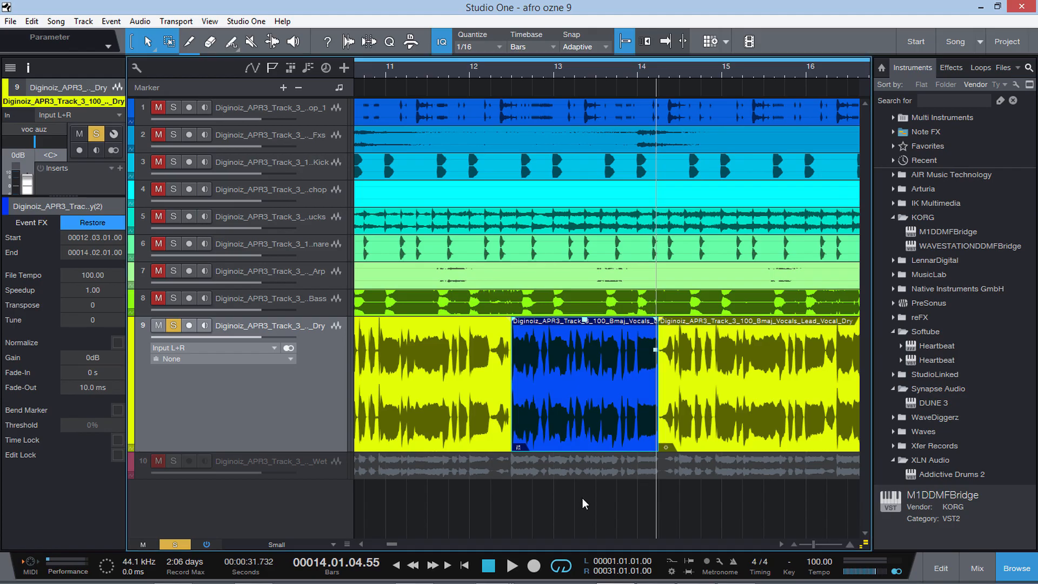
pyautogui.doubleClick(520, 448)
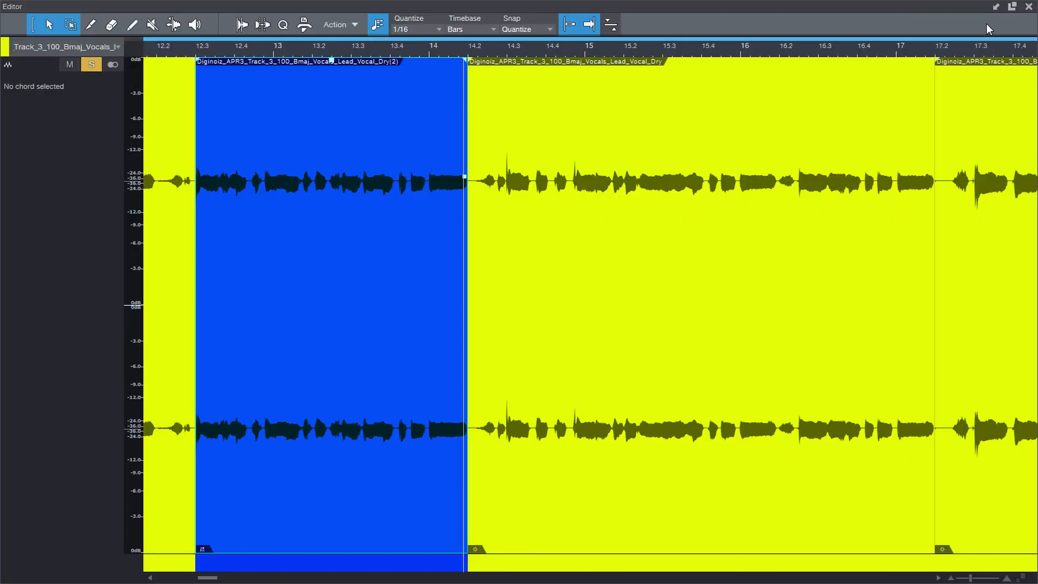
pyautogui.click(1030, 6)
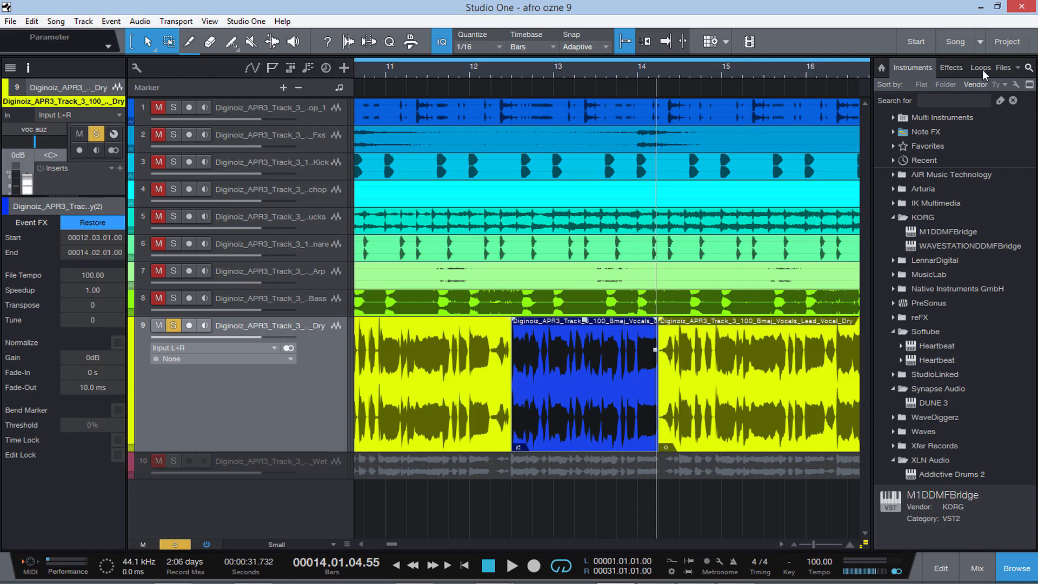
pyautogui.doubleClick(578, 402)
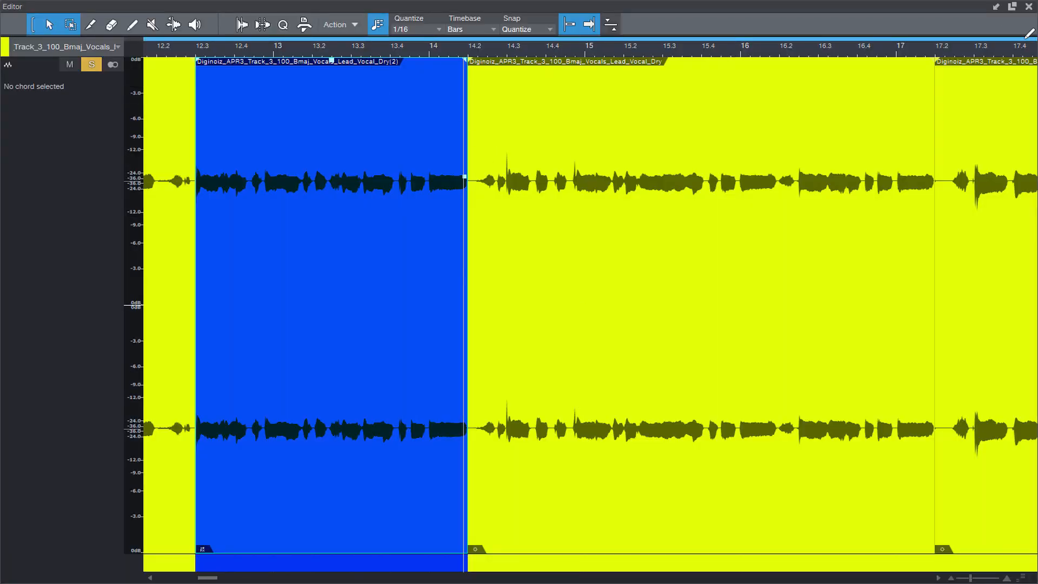
pyautogui.click(1029, 7)
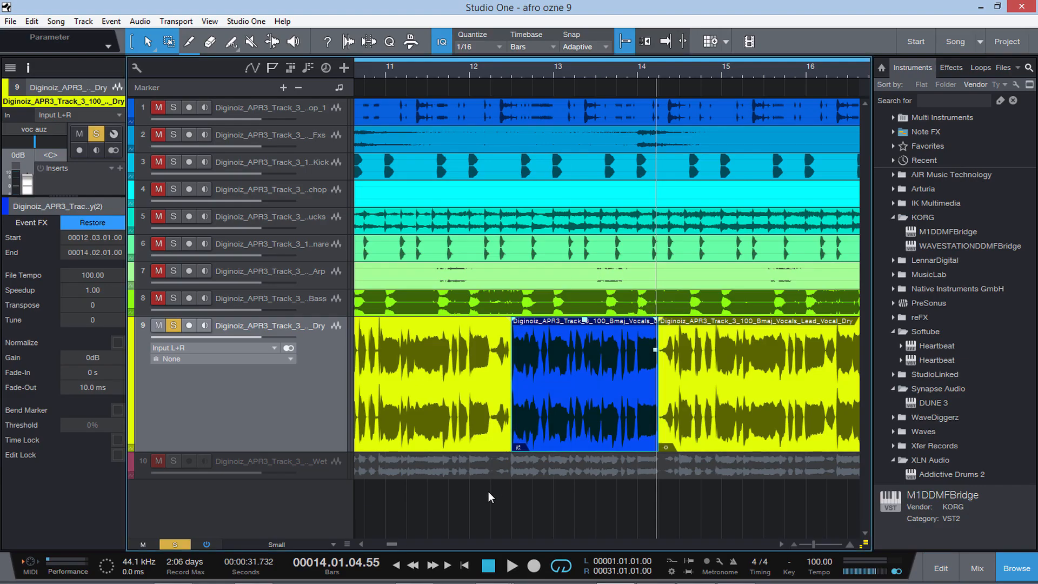
# Make the dry lead vocal track taller and restore the blue phrase's unrendered event effects
pyautogui.rightClick(521, 446)
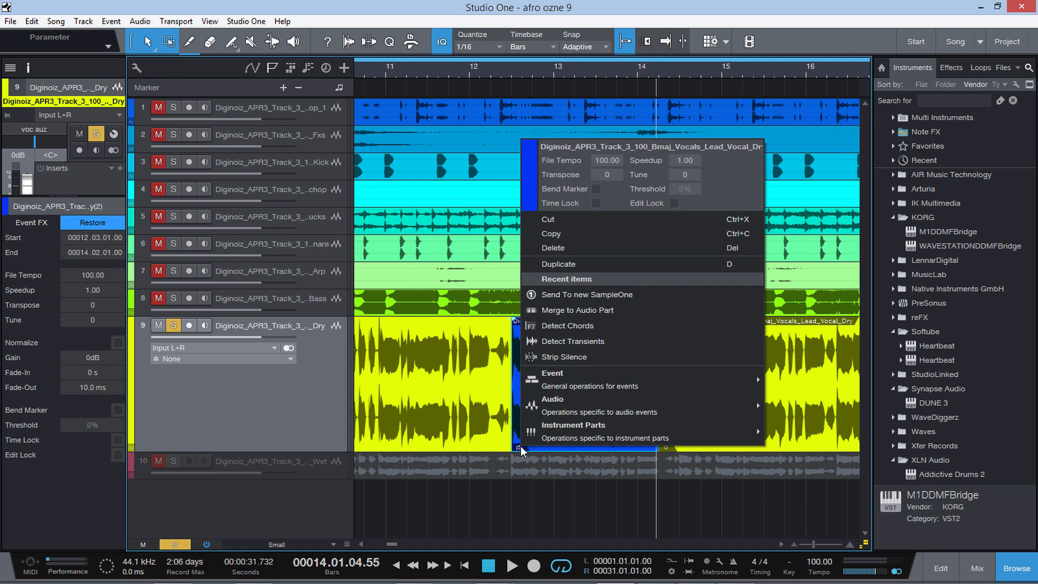
pyautogui.click(520, 449)
pyautogui.moveTo(521, 452); pyautogui.dragTo(529, 502)
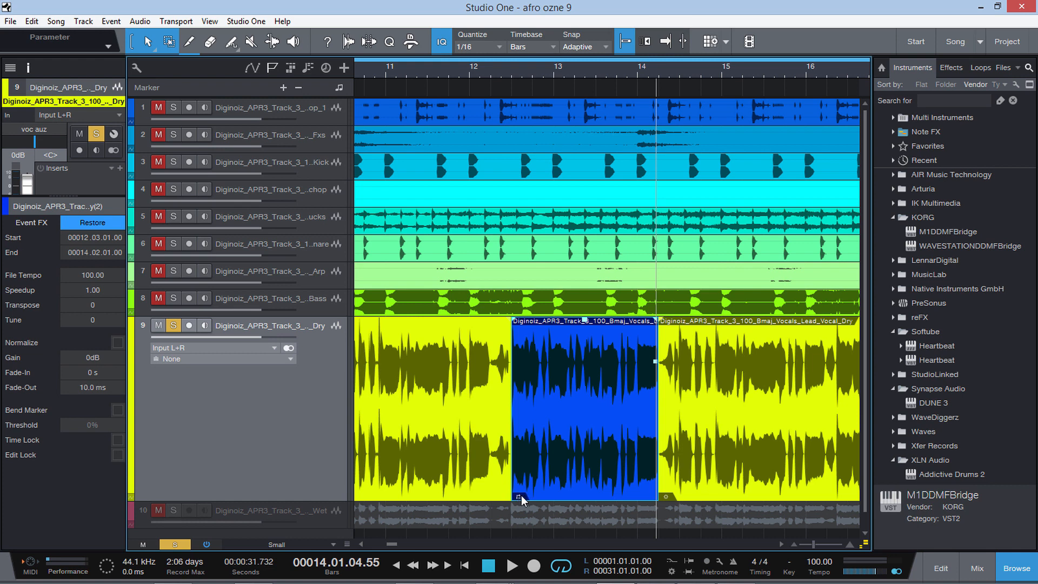
pyautogui.click(91, 225)
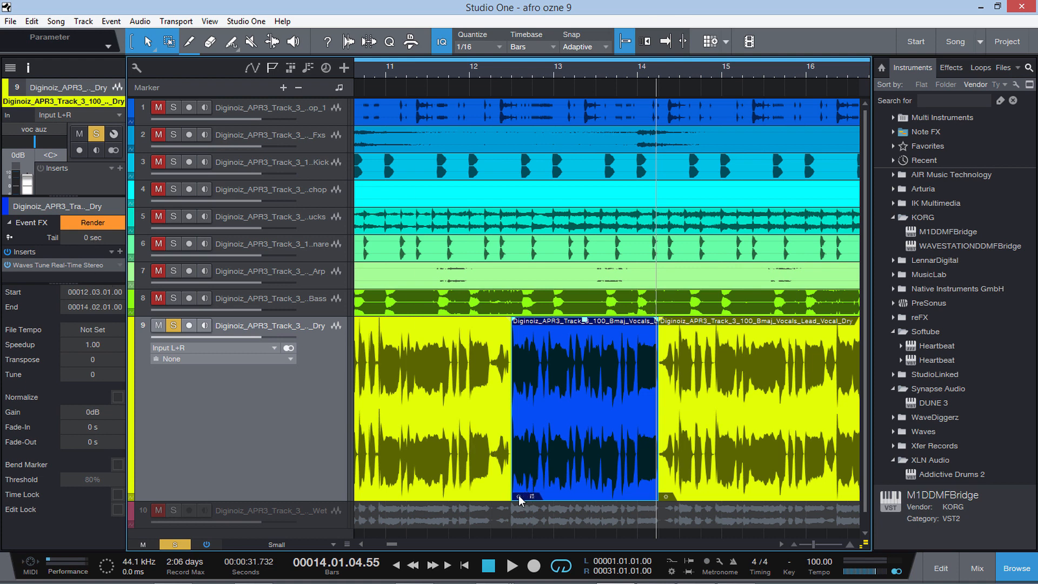
# Check the restored blue phrase in the audio editor and review its Waves Tune Real-Time settings
pyautogui.doubleClick(518, 496)
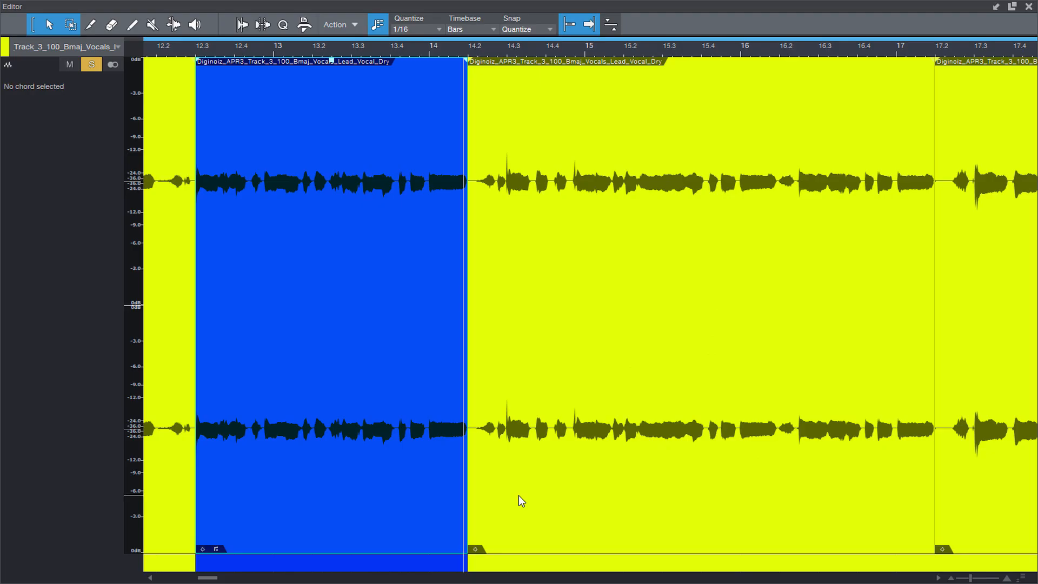
pyautogui.click(1030, 7)
pyautogui.click(53, 265)
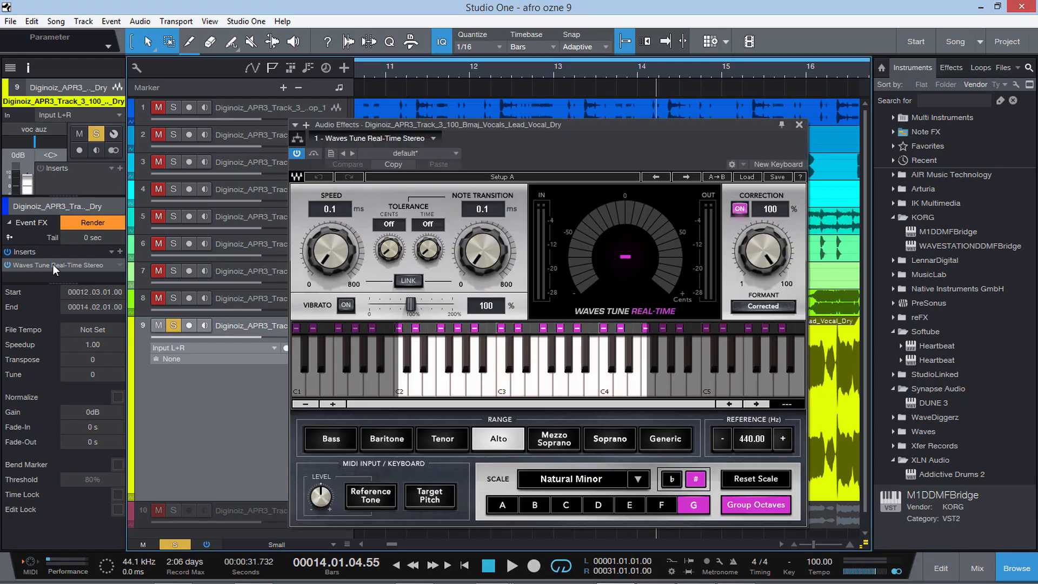
pyautogui.click(805, 122)
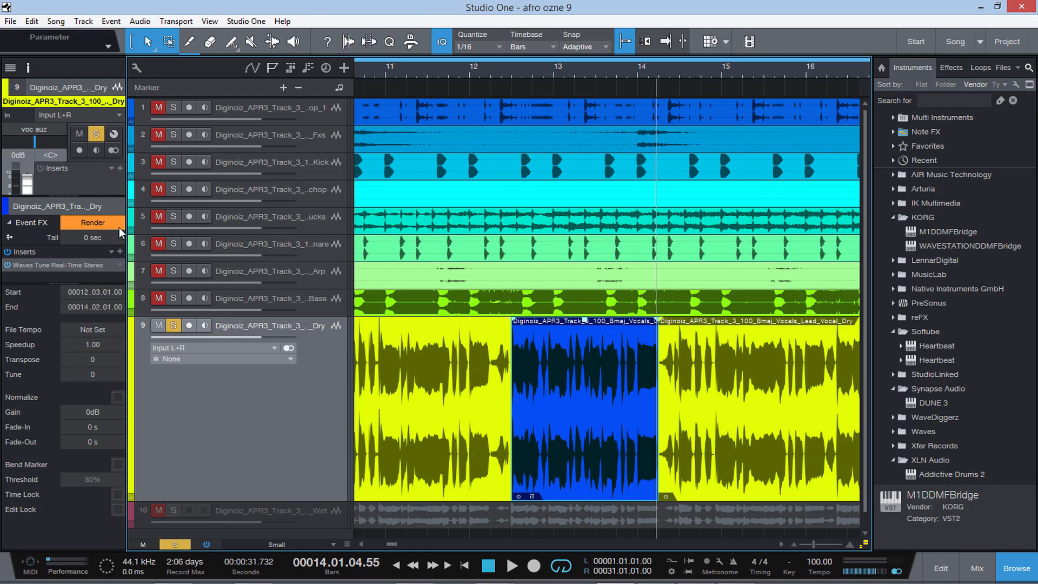
# Render and restore the blue phrase's event effects, and remove Waves Tune Real-Time Stereo from its inserts
pyautogui.click(100, 226)
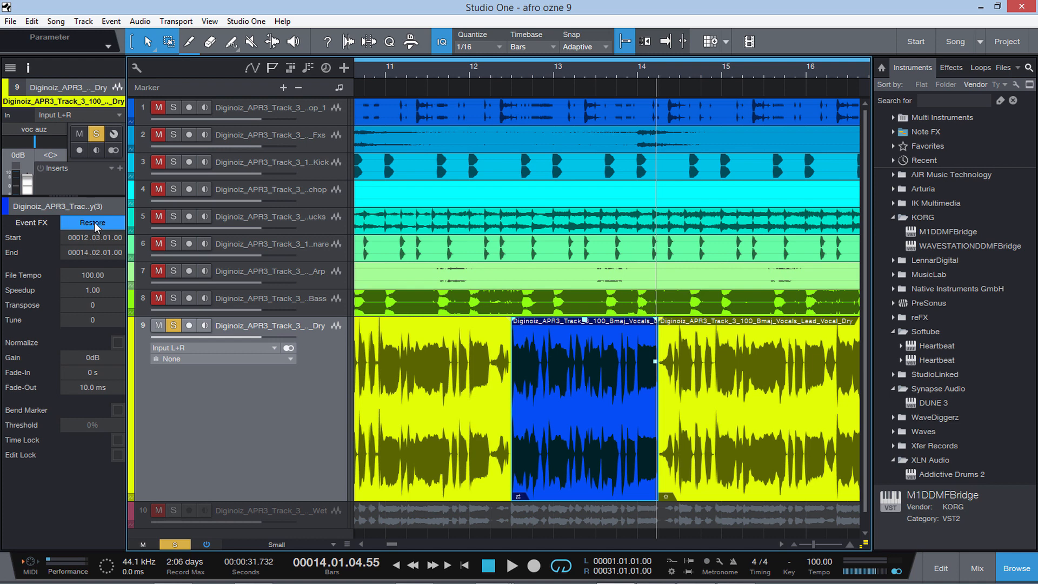
pyautogui.click(102, 222)
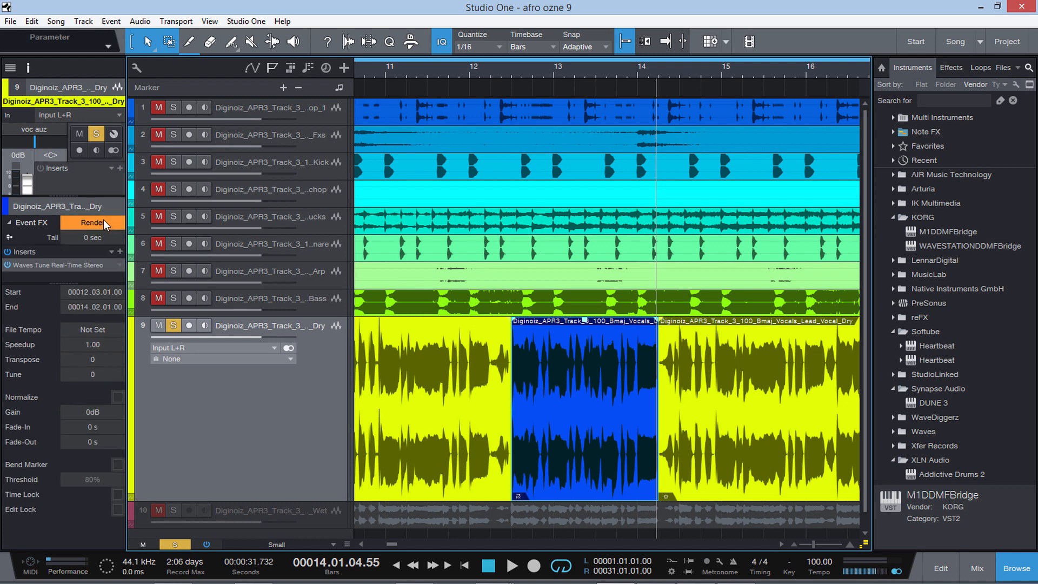
pyautogui.rightClick(121, 267)
pyautogui.click(142, 400)
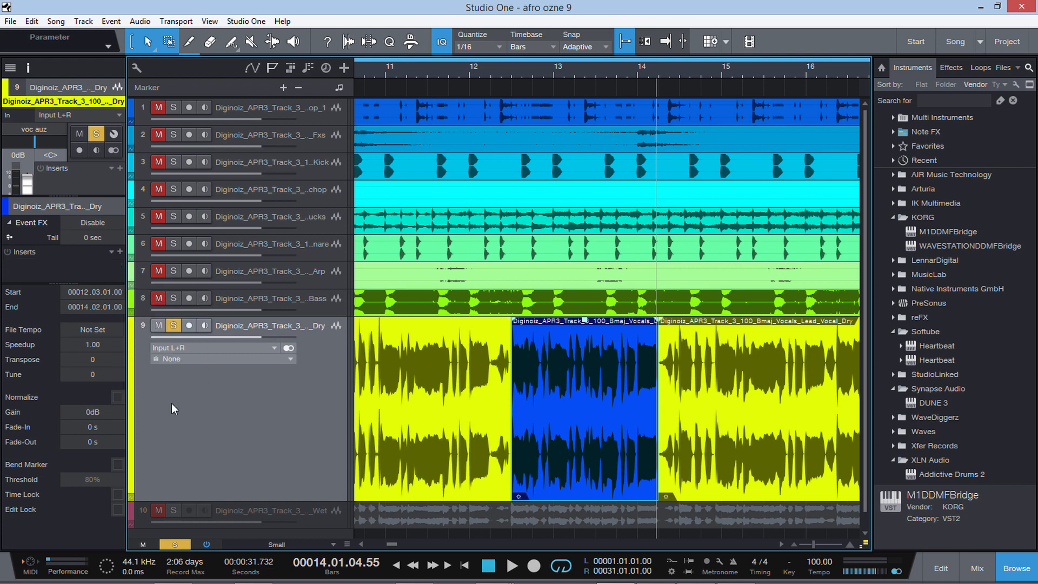
# Search the effects library for "delay" and add PreSonus Analog Delay as an event effect on the blue phrase
pyautogui.click(950, 68)
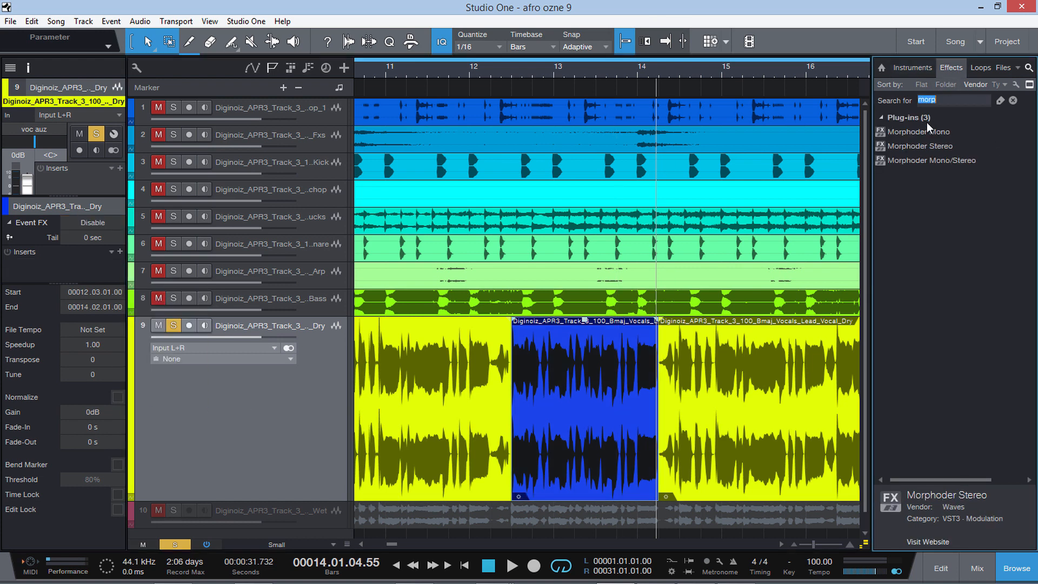
pyautogui.click(1011, 99)
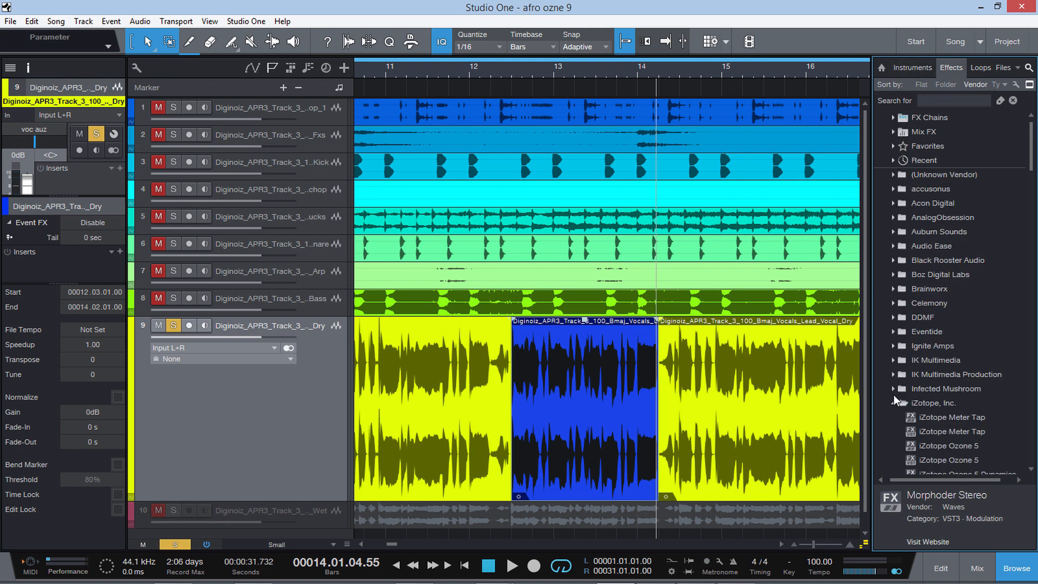
pyautogui.click(894, 403)
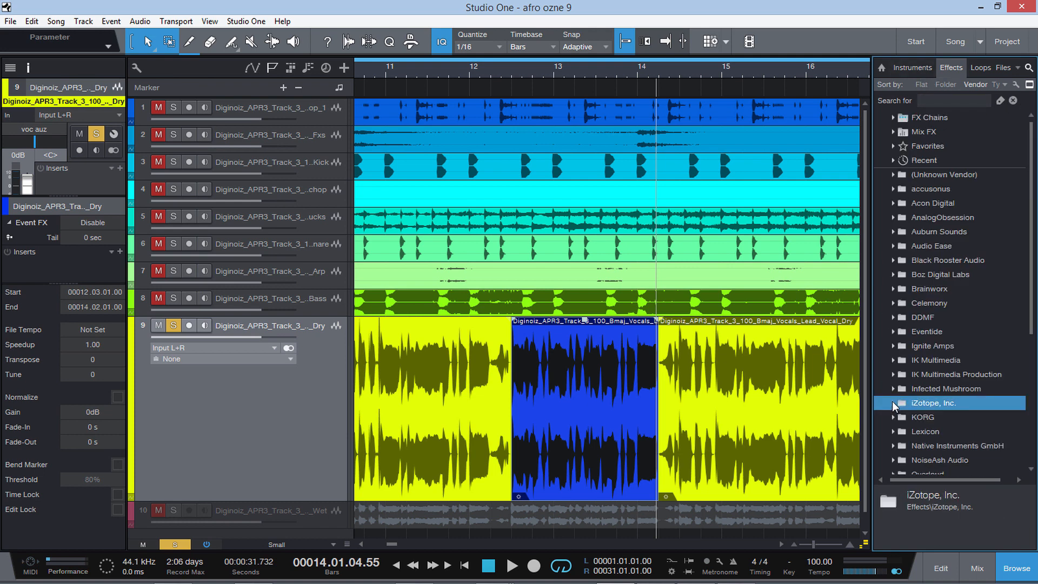
pyautogui.click(924, 99)
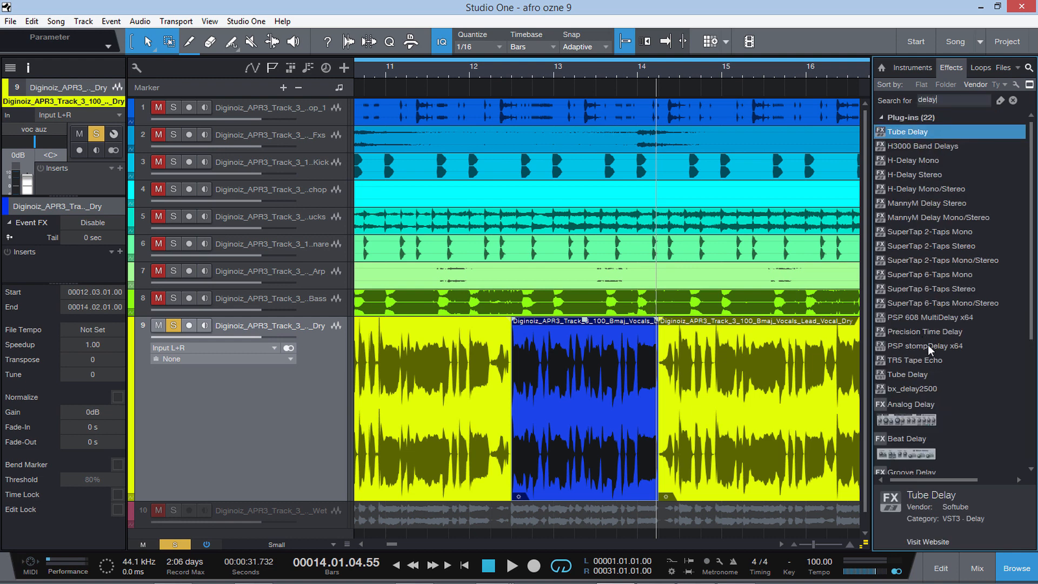
pyautogui.click(922, 417)
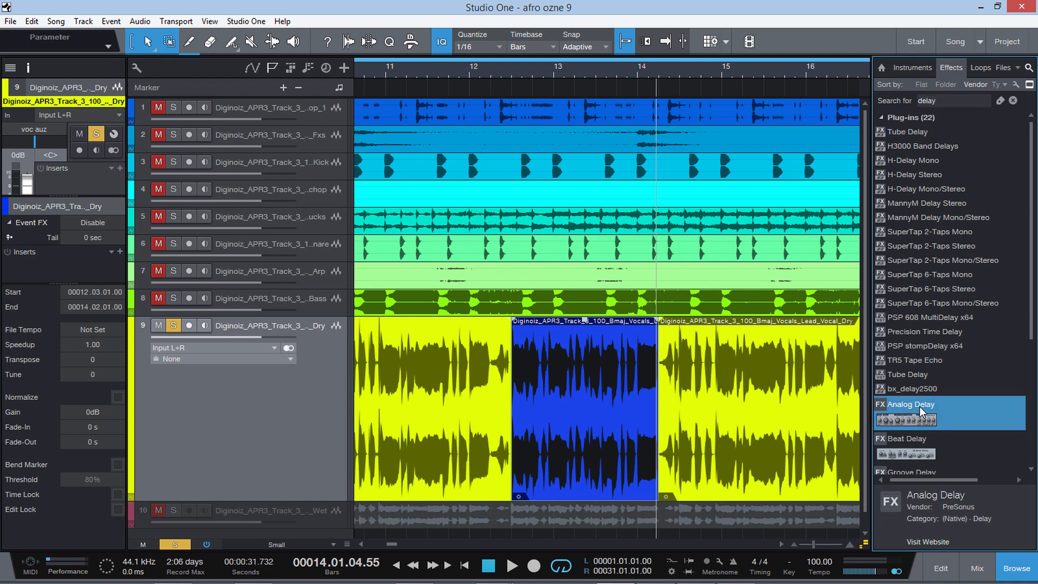
pyautogui.moveTo(926, 414); pyautogui.dragTo(579, 421)
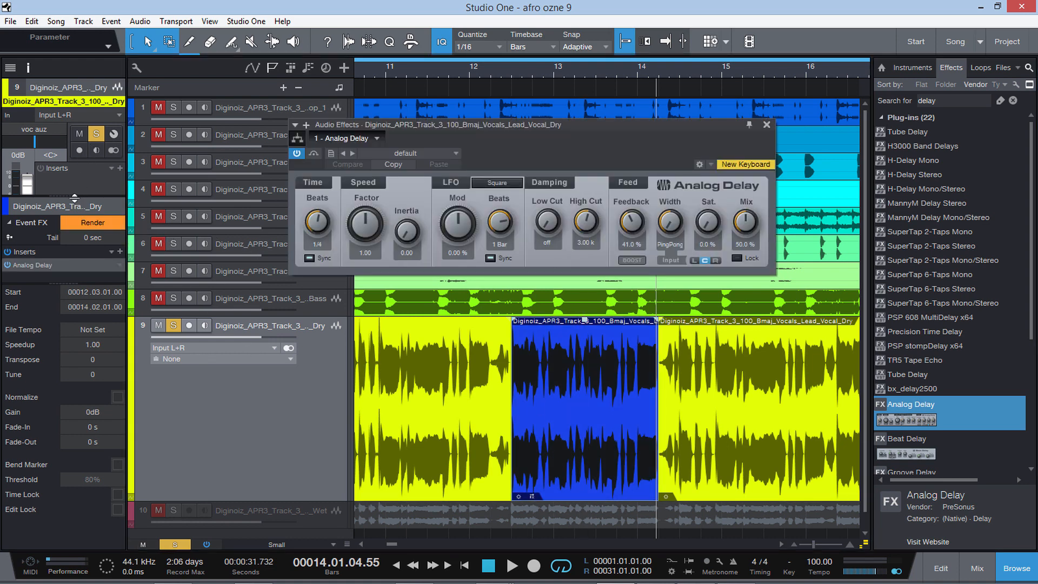
# Enlarge the inspector's channel section, play the vocal from about bar 12 through the delayed blue phrase, and reopen its Analog Delay settings
pyautogui.moveTo(74, 196); pyautogui.dragTo(71, 531)
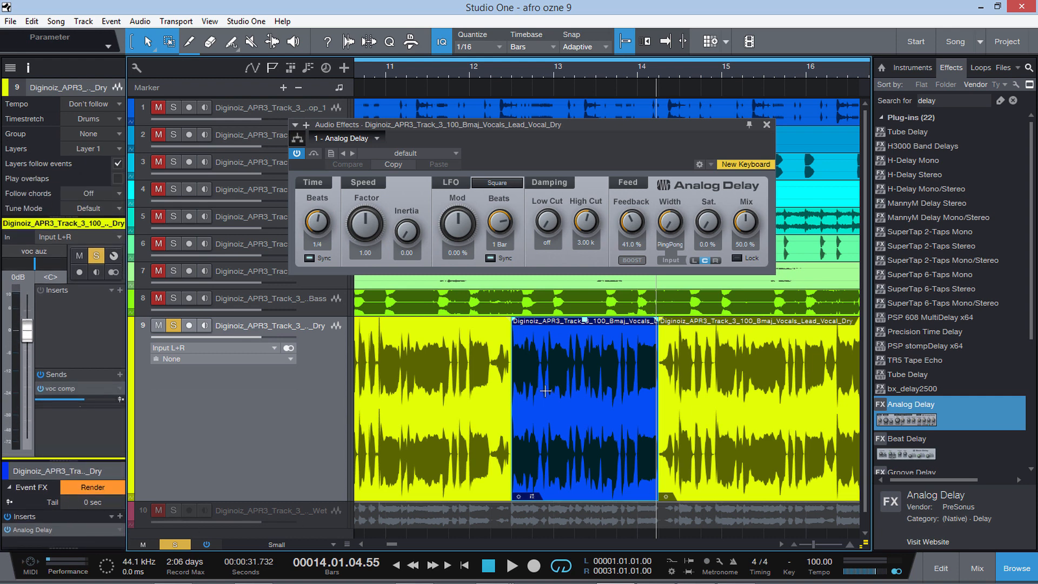
pyautogui.click(766, 125)
pyautogui.click(482, 67)
pyautogui.press('space')
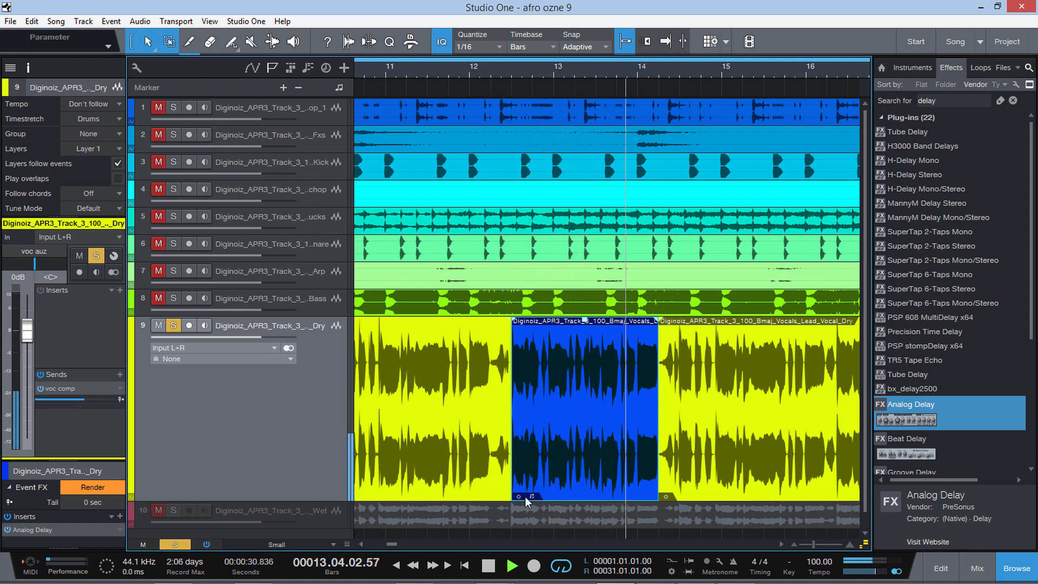
pyautogui.moveTo(530, 496)
pyautogui.click(563, 519)
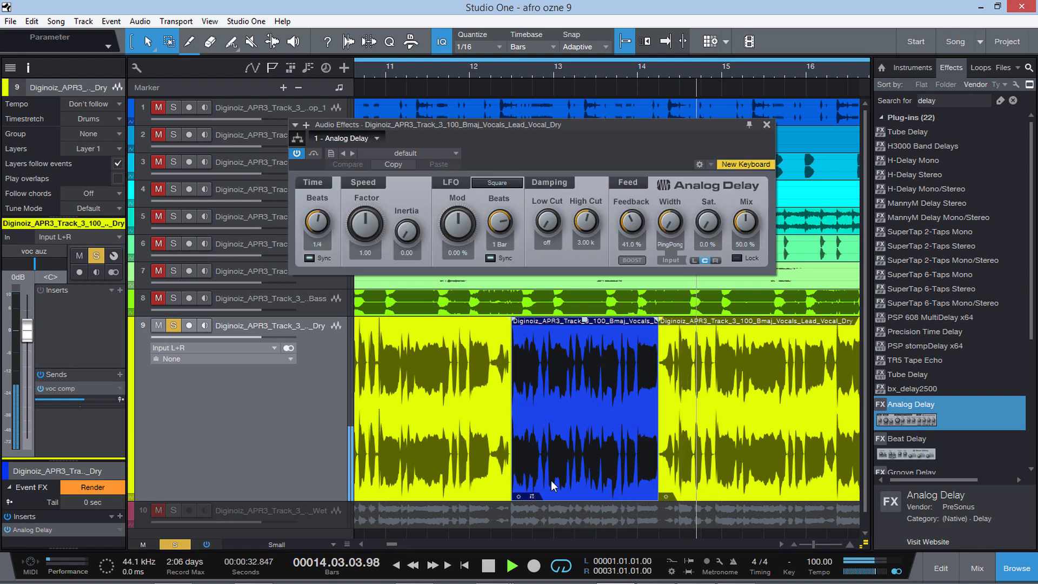
pyautogui.press('space')
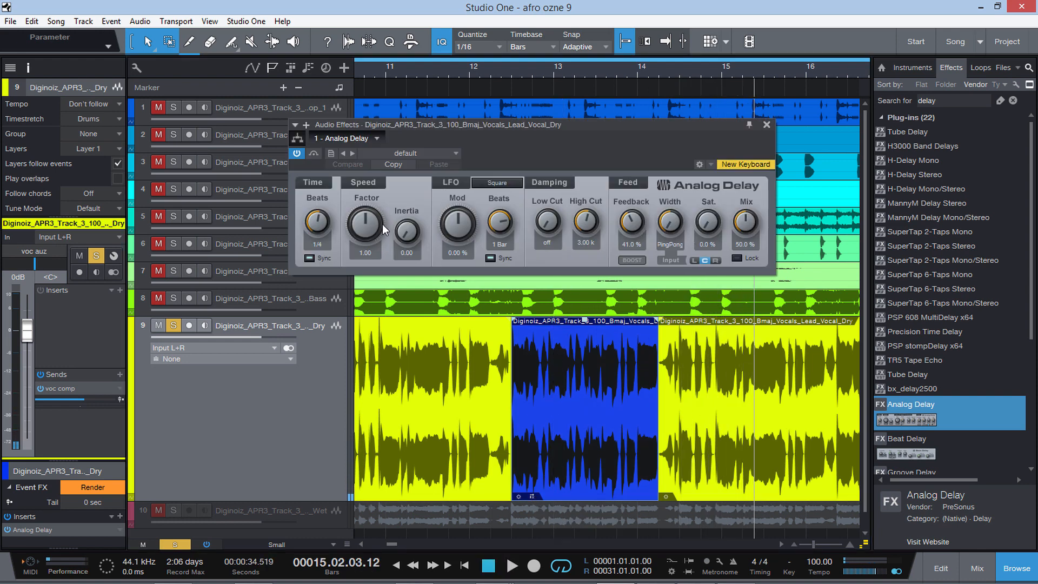
# Set Analog Delay's LFO Mod to -6.48 % and remove the delay from the blue phrase
pyautogui.moveTo(456, 225); pyautogui.dragTo(460, 231)
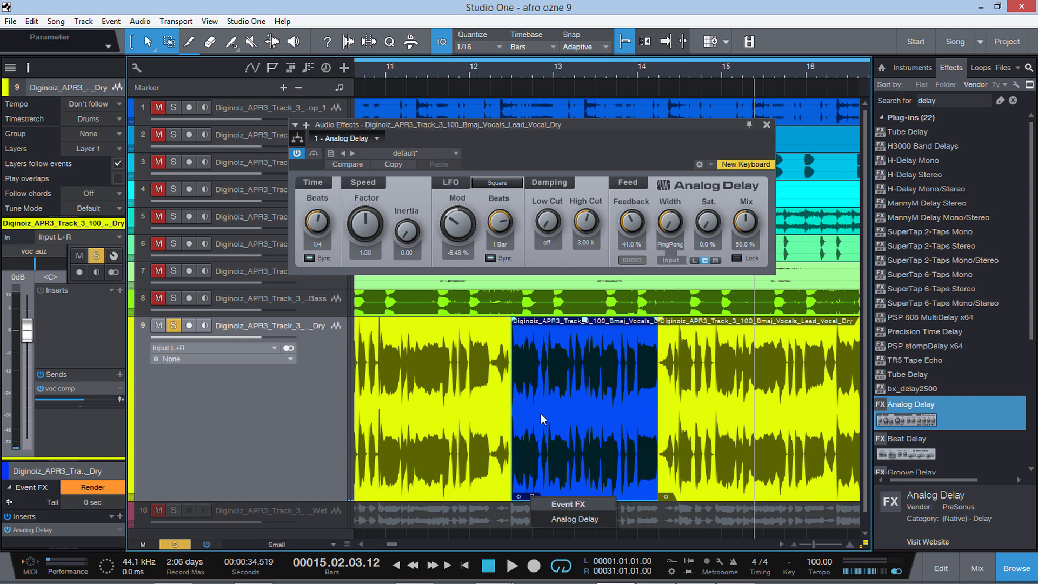
pyautogui.click(378, 138)
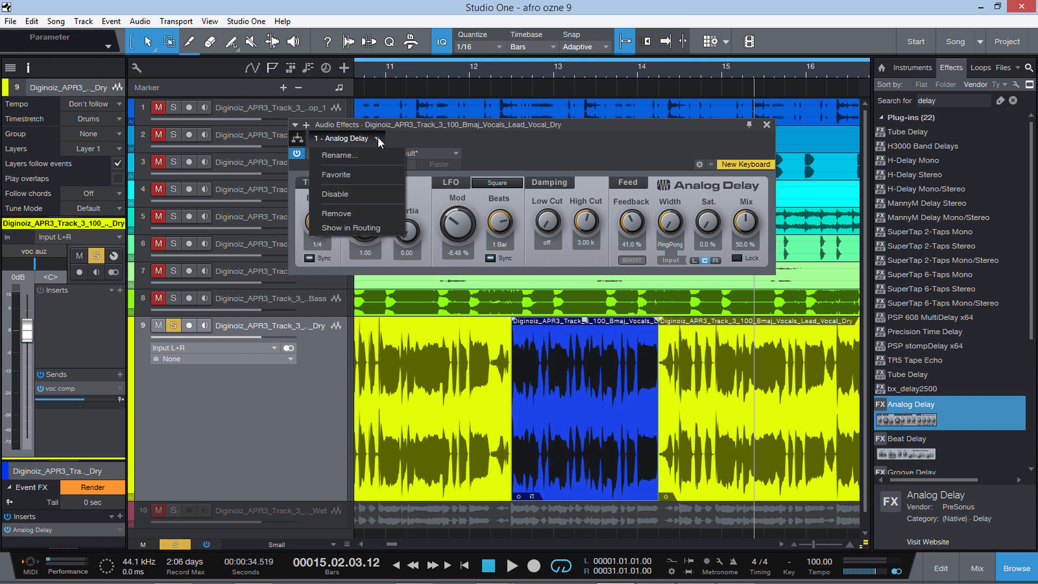
pyautogui.click(352, 213)
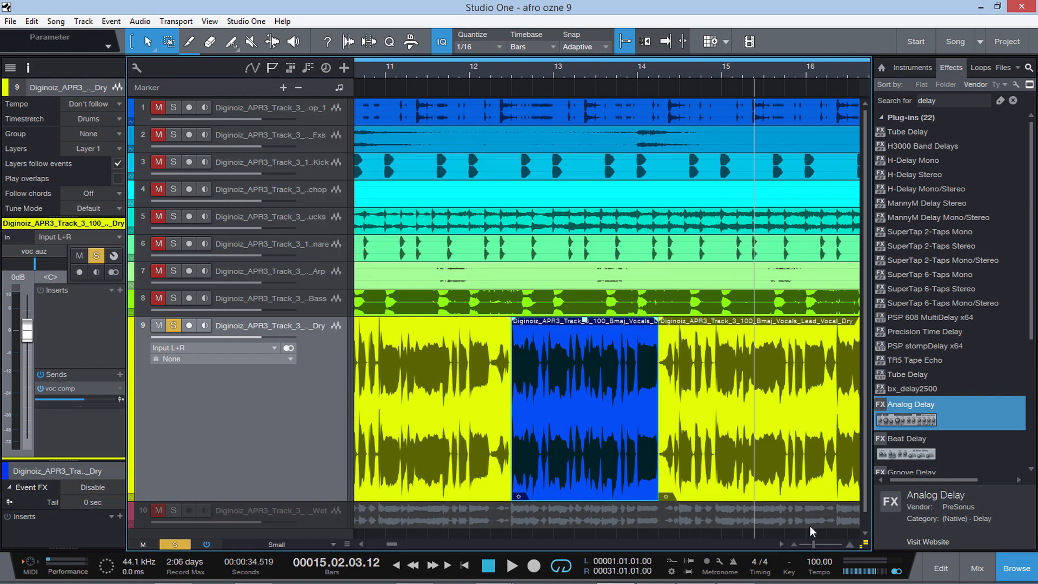
# Reduce the dry lead vocal track to the same height as the other tracks and turn off all track solos
pyautogui.click(806, 544)
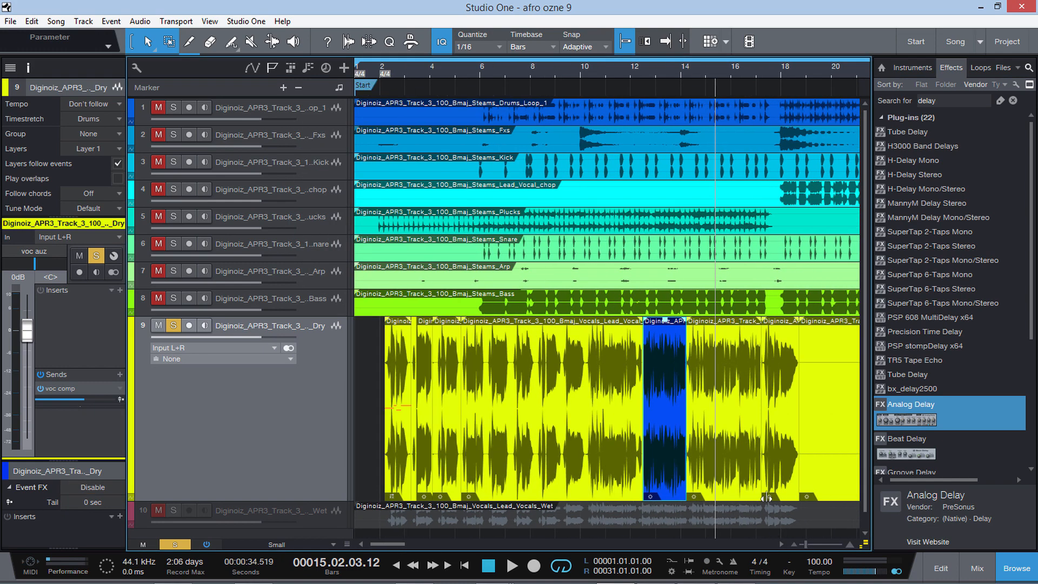
pyautogui.scroll(-2, 766, 498)
pyautogui.scroll(3, 766, 498)
pyautogui.scroll(-1, 766, 498)
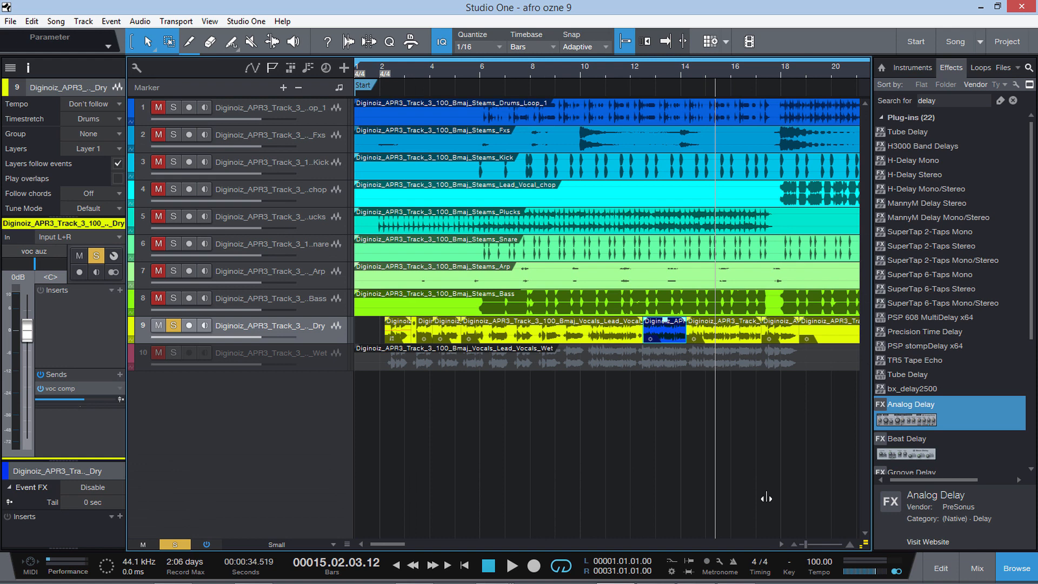
pyautogui.click(179, 543)
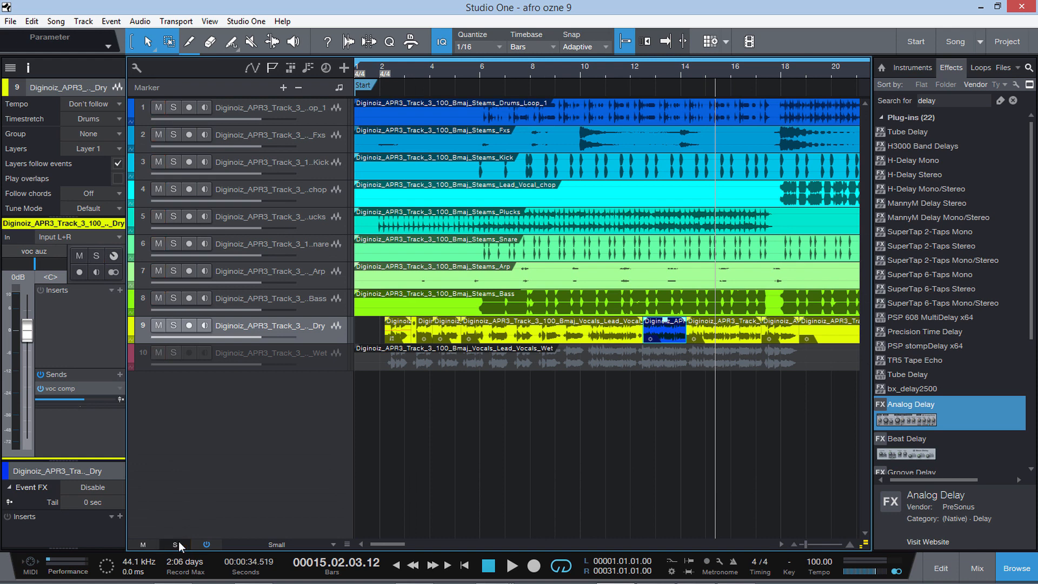
# Switch to Windows Photo Viewer to view the image studio one 4 vocalpsd.jpg, and minimise the viewer
pyautogui.moveTo(398, 575)
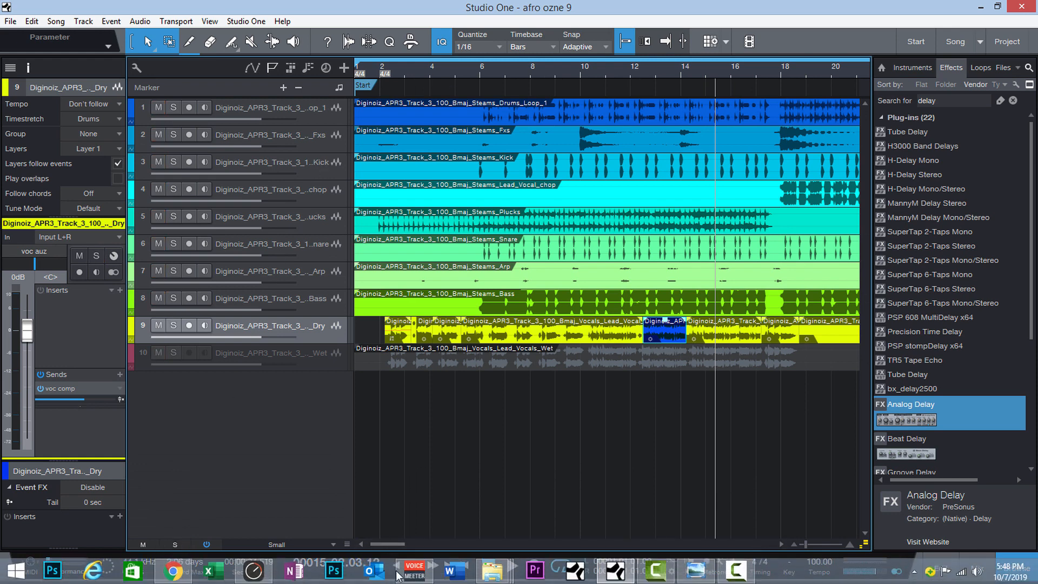
pyautogui.click(699, 575)
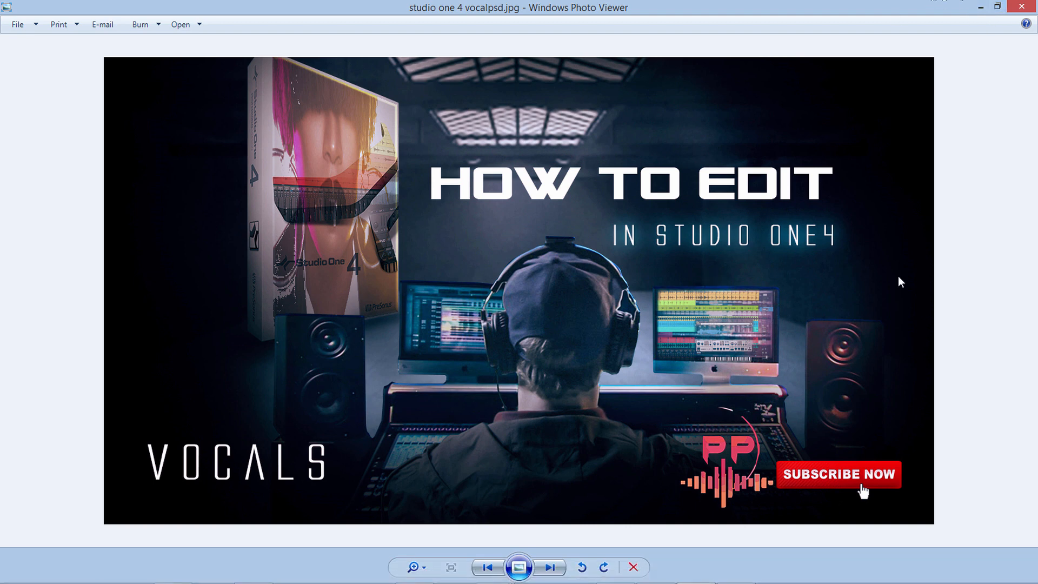
pyautogui.click(980, 7)
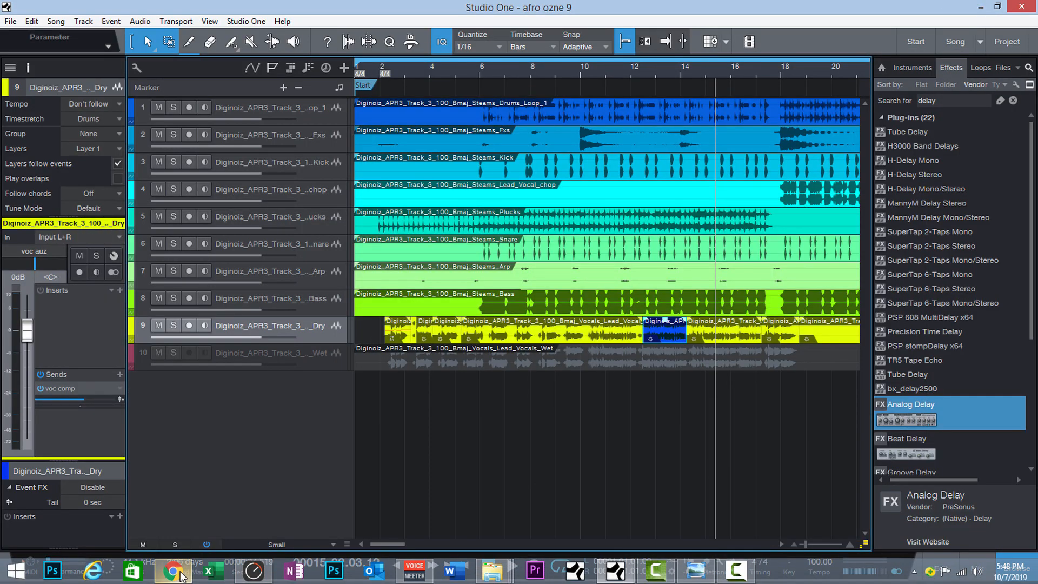
# Switch to Chrome and look through the uploads on the pristine productions YouTube channel page
pyautogui.click(173, 571)
pyautogui.scroll(4, 413, 290)
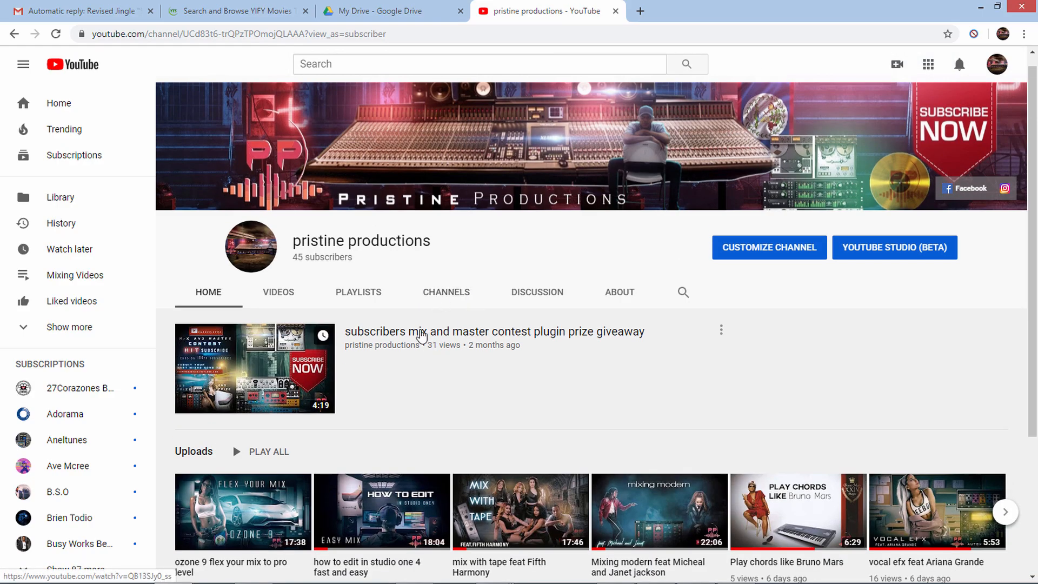
pyautogui.scroll(-4, 427, 302)
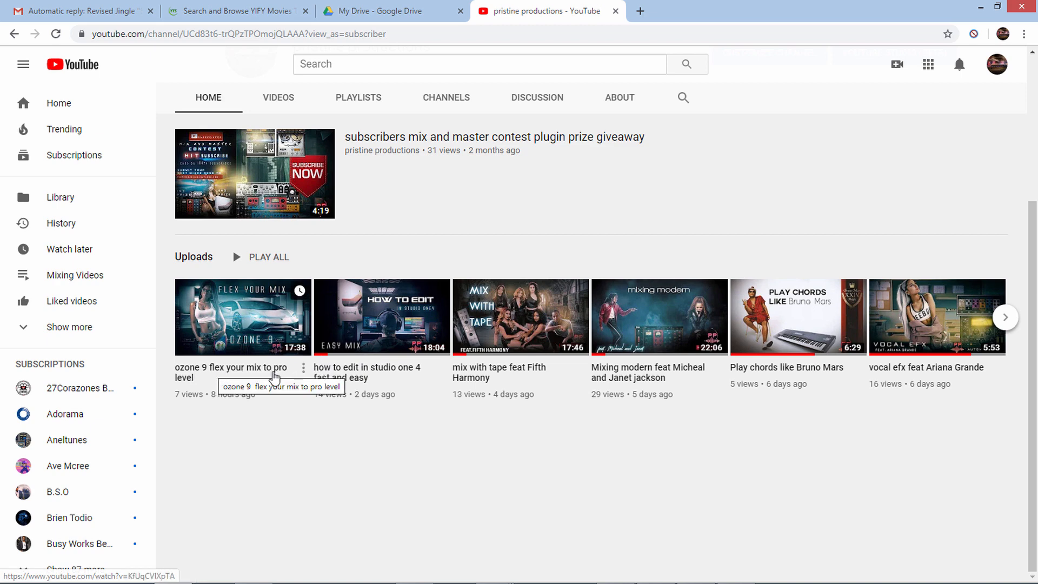
pyautogui.scroll(3, 382, 299)
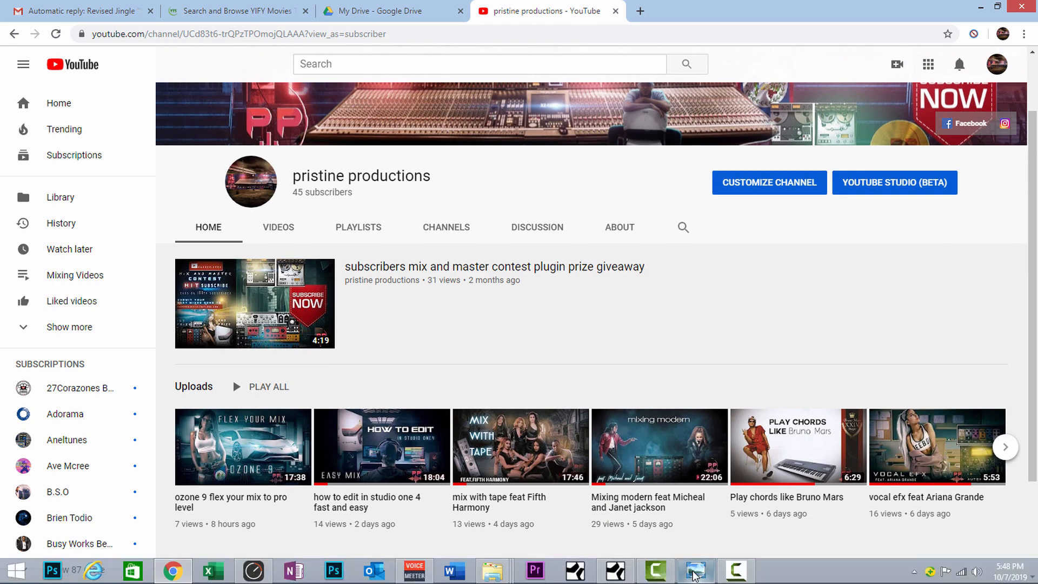